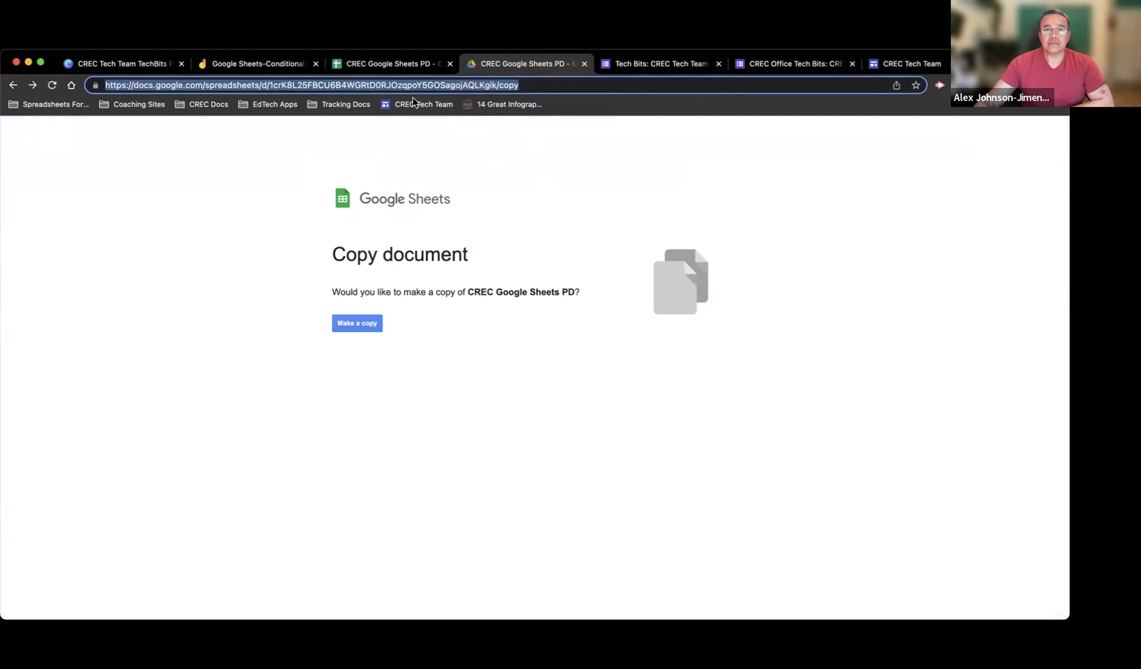
# Switch to the CREC Google Sheets PD spreadsheet and look over the Classroom Example 1 and Classroom Example 2 sheets
pyautogui.click(379, 62)
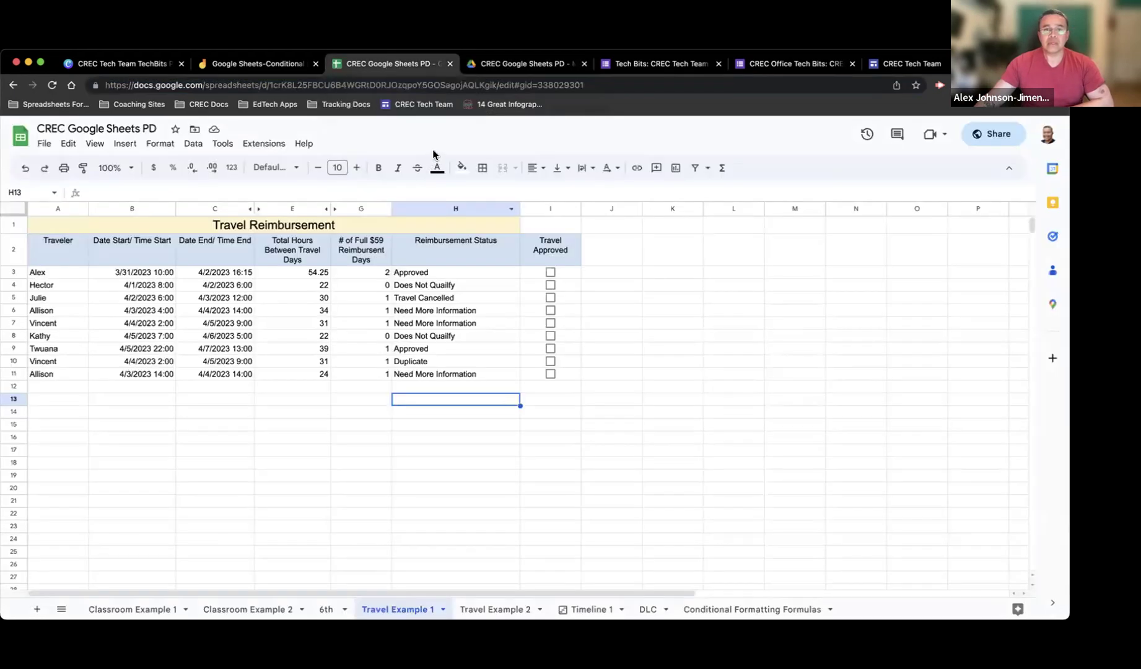
pyautogui.click(106, 609)
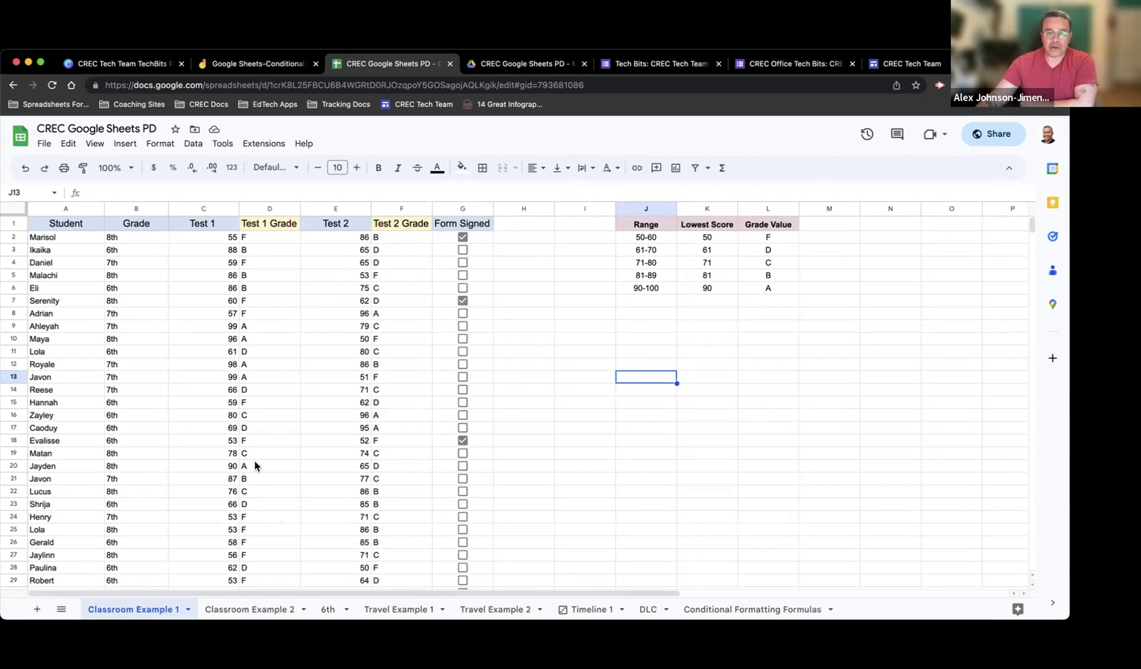
pyautogui.click(252, 613)
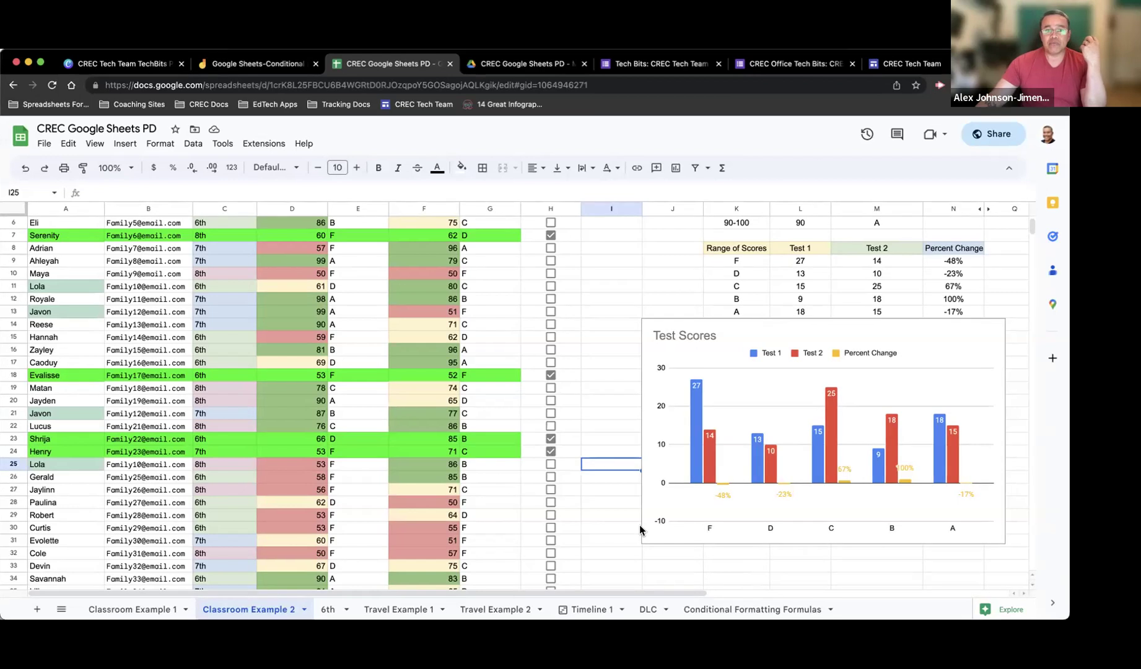
pyautogui.scroll(2, 640, 526)
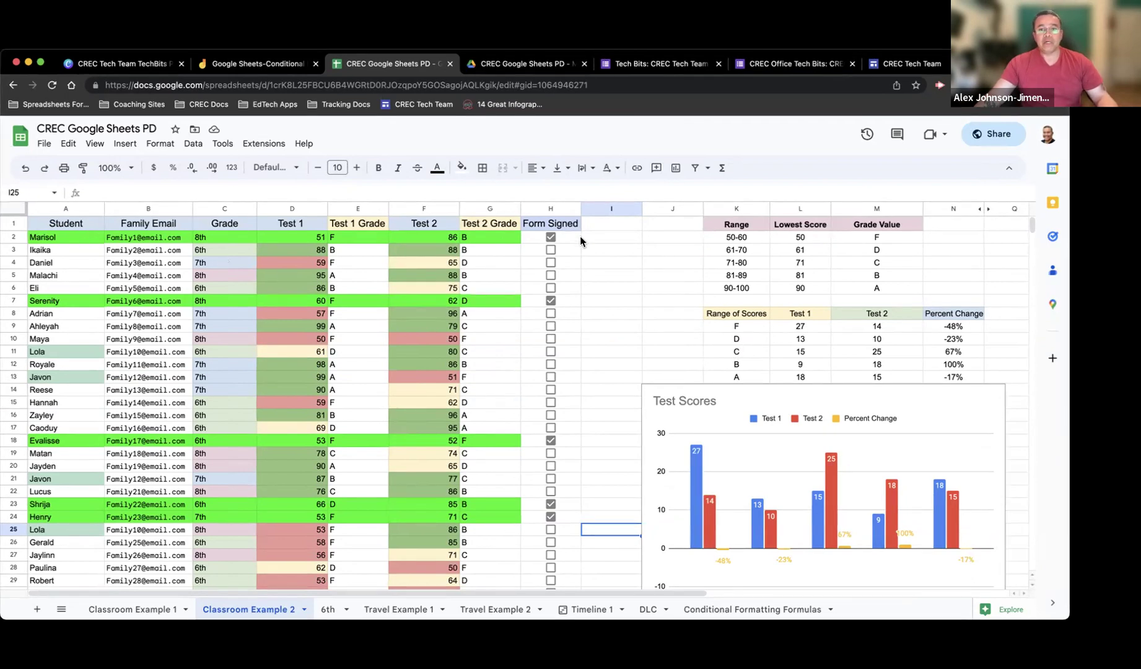
# Toggle the Form Signed checkbox in H2 off and back on, and select grade cell C26
pyautogui.click(547, 236)
pyautogui.click(547, 236)
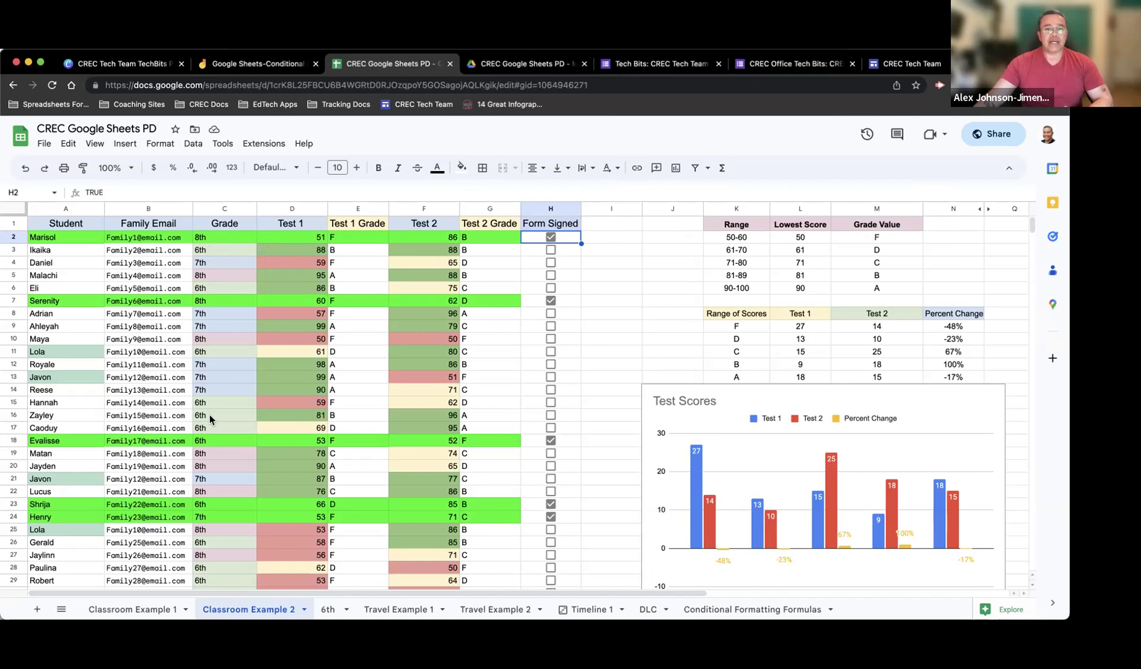
pyautogui.click(223, 545)
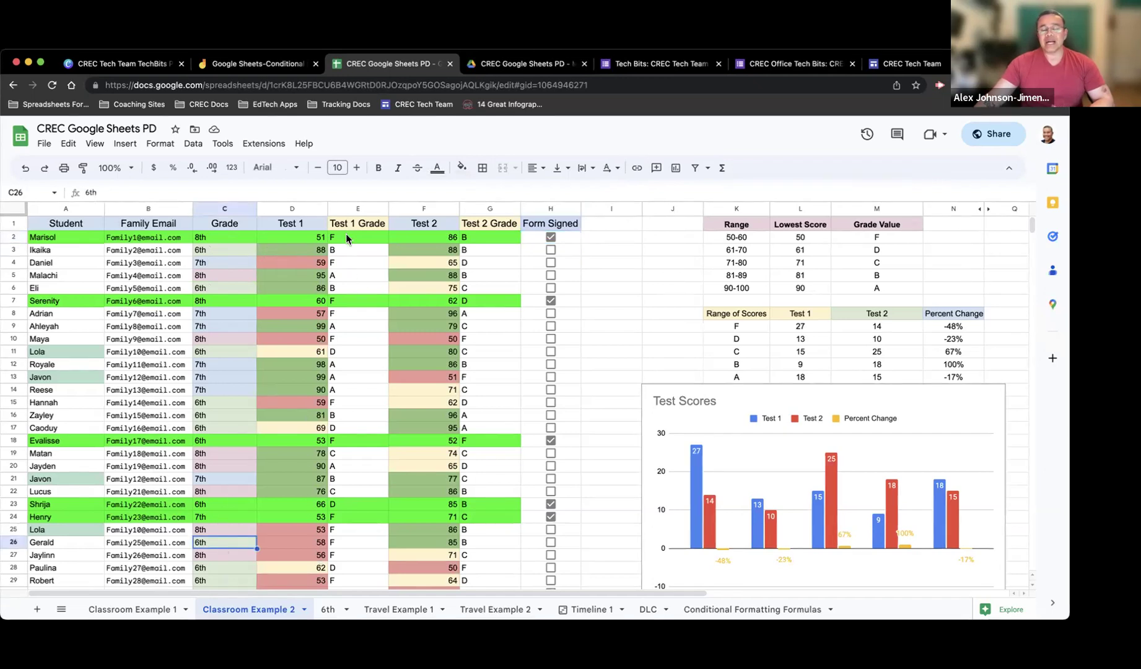
# Change the Test 1 scores on Classroom Example 2 to 75 in D2 and 88 in D4
pyautogui.click(299, 236)
pyautogui.write('75')
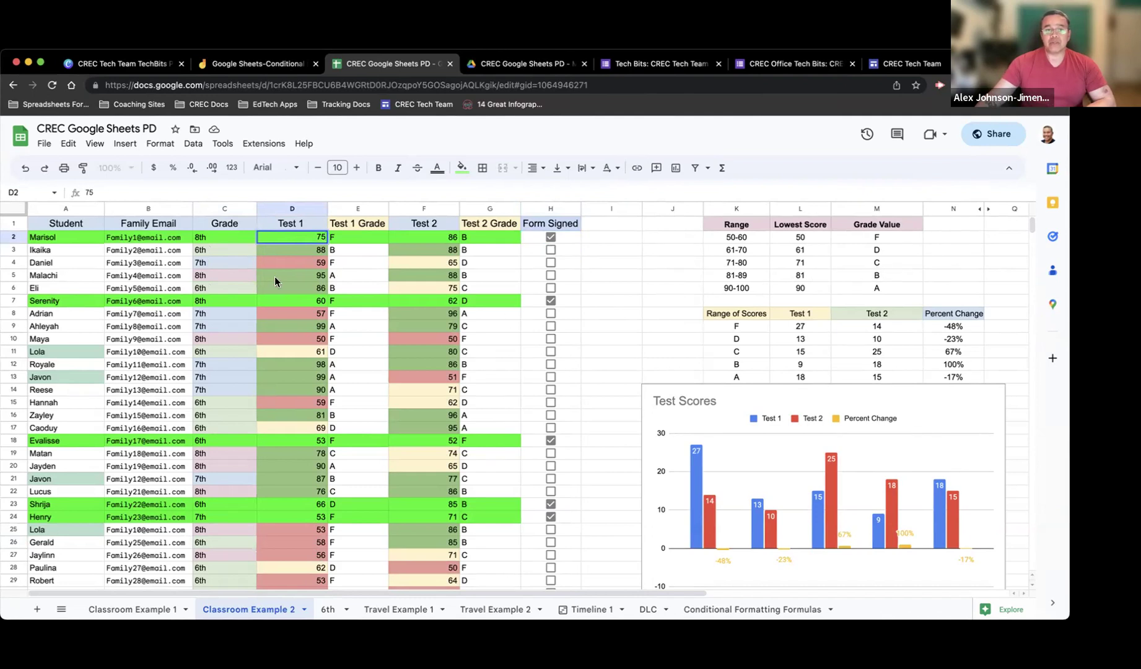
pyautogui.press('Return')
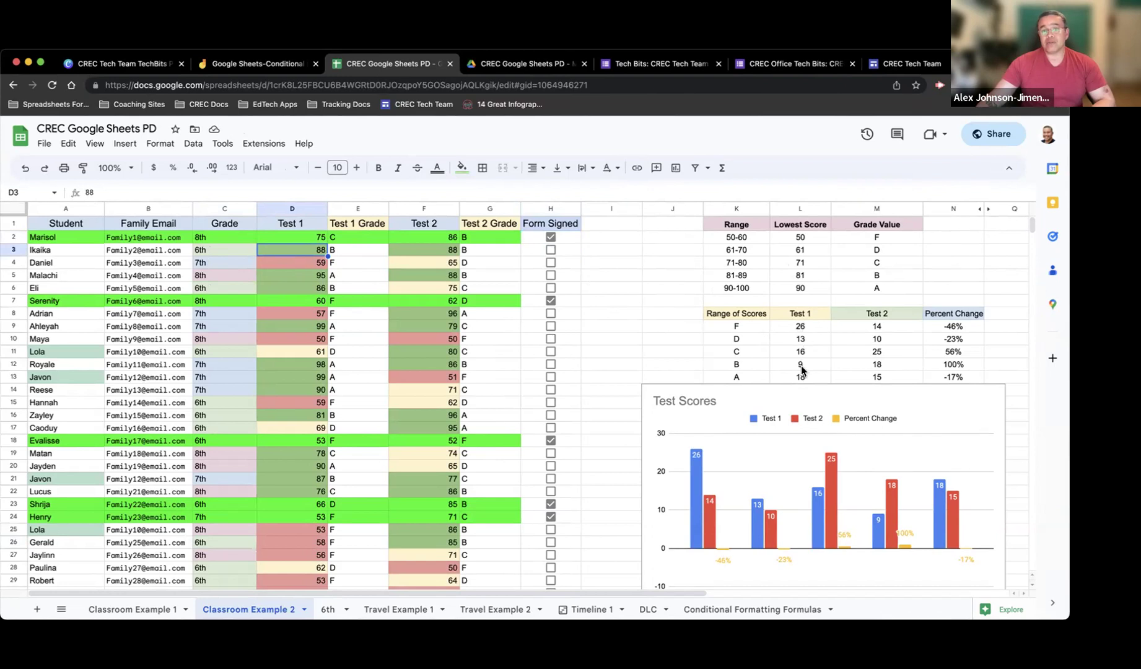
pyautogui.click(286, 264)
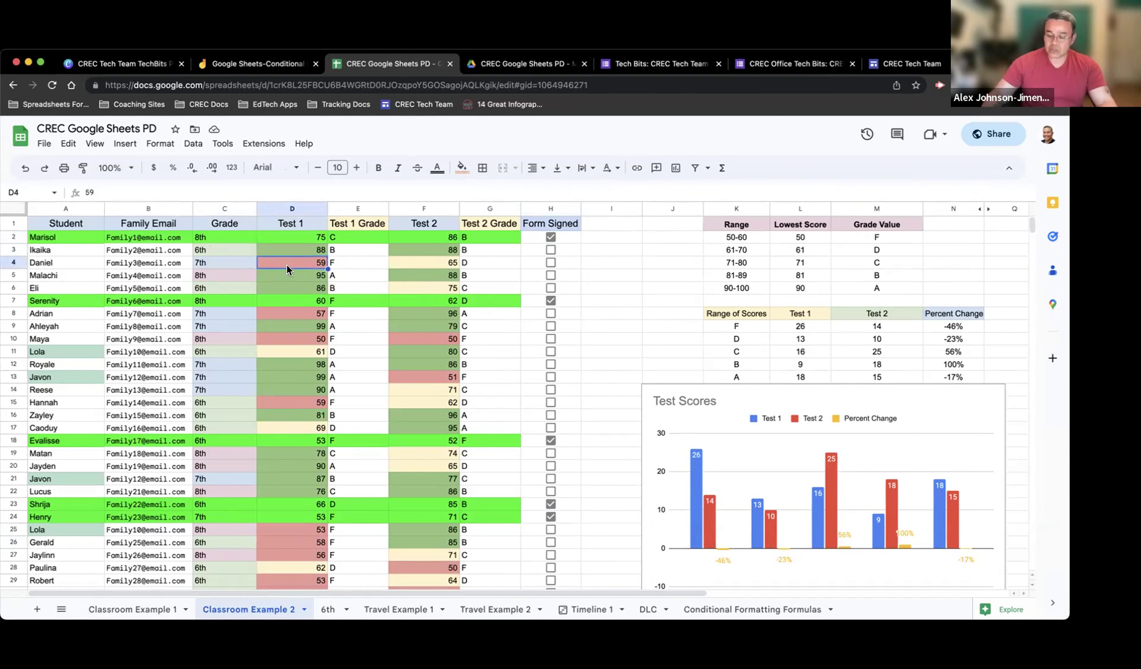
pyautogui.write('88')
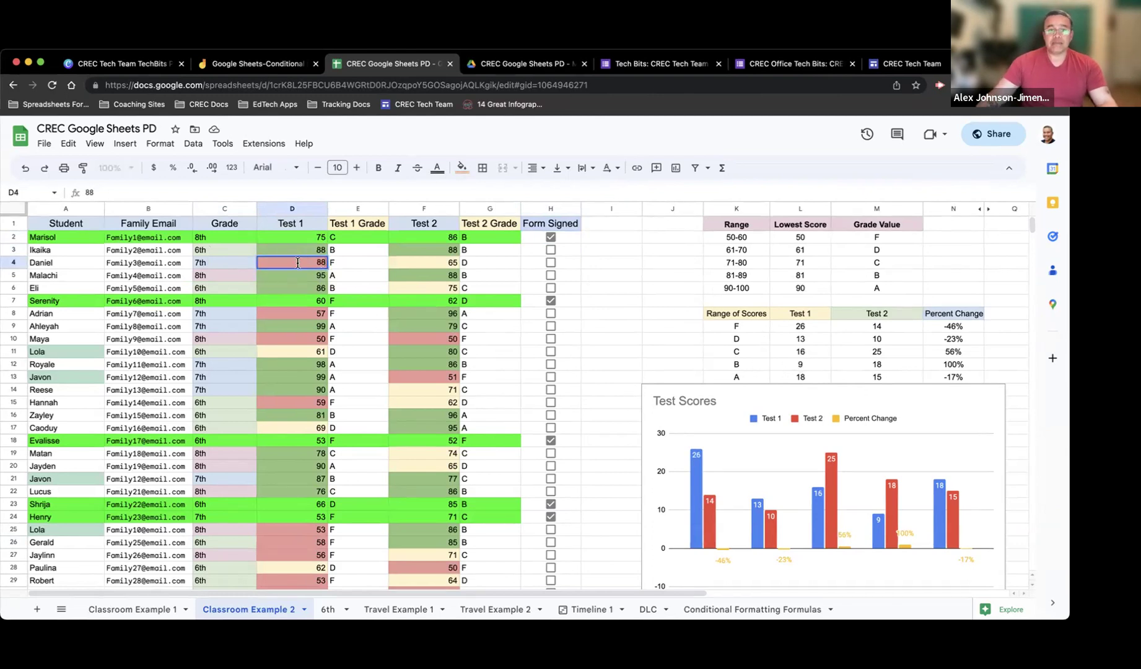
pyautogui.press('Return')
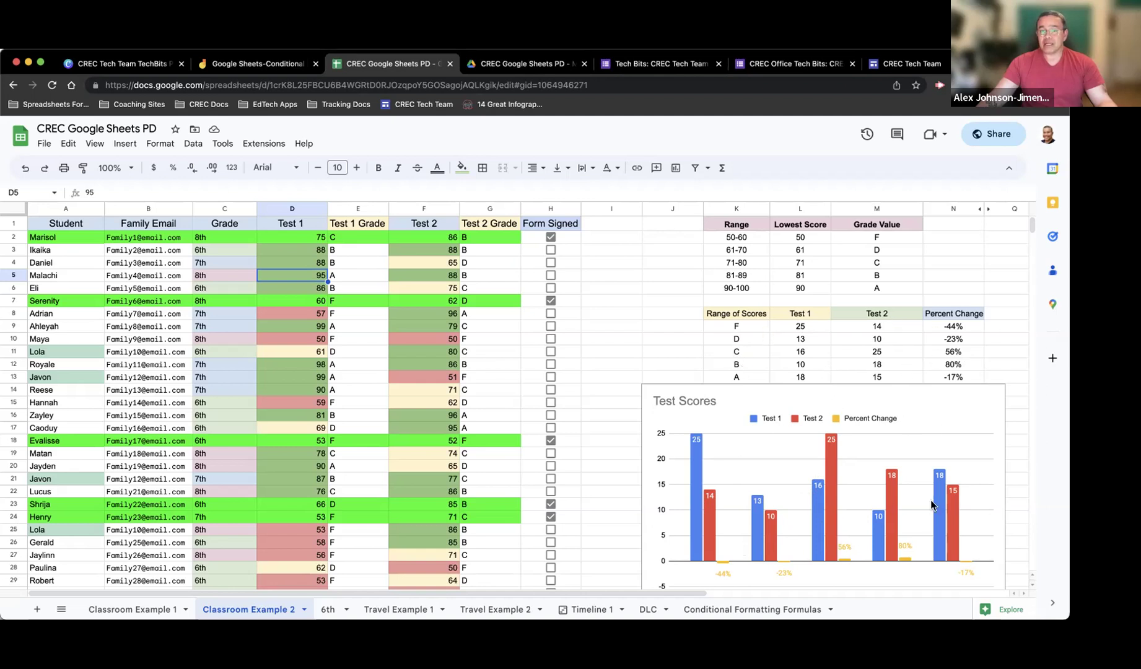
# Set the Test 1 score in D17 to 75
pyautogui.click(292, 428)
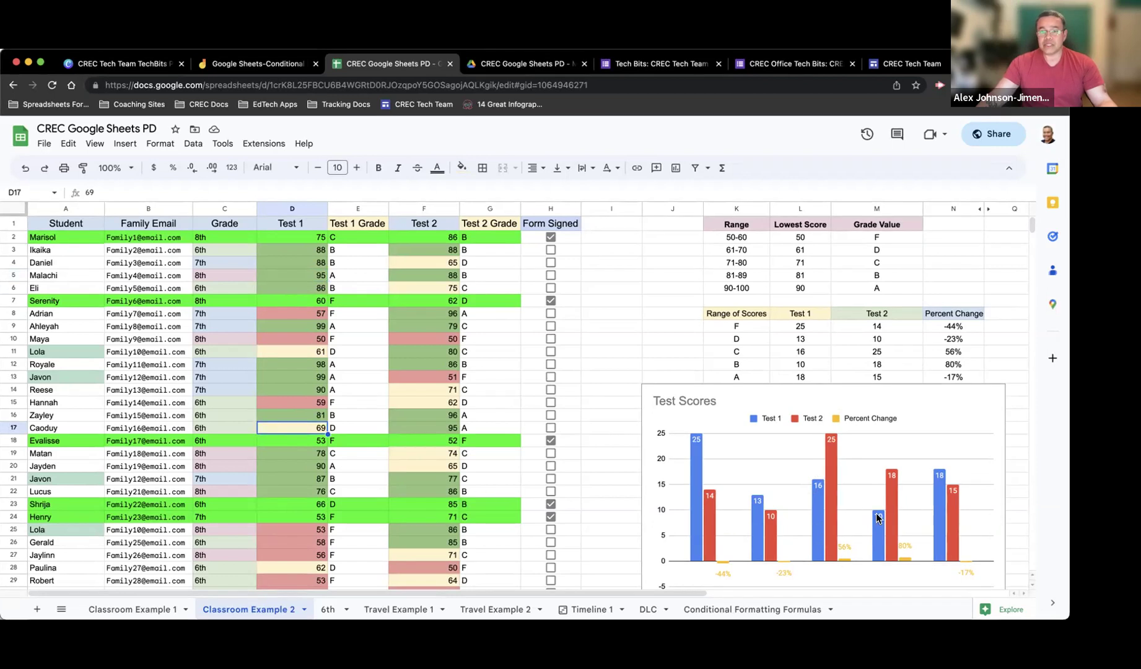
pyautogui.scroll(-2, 848, 538)
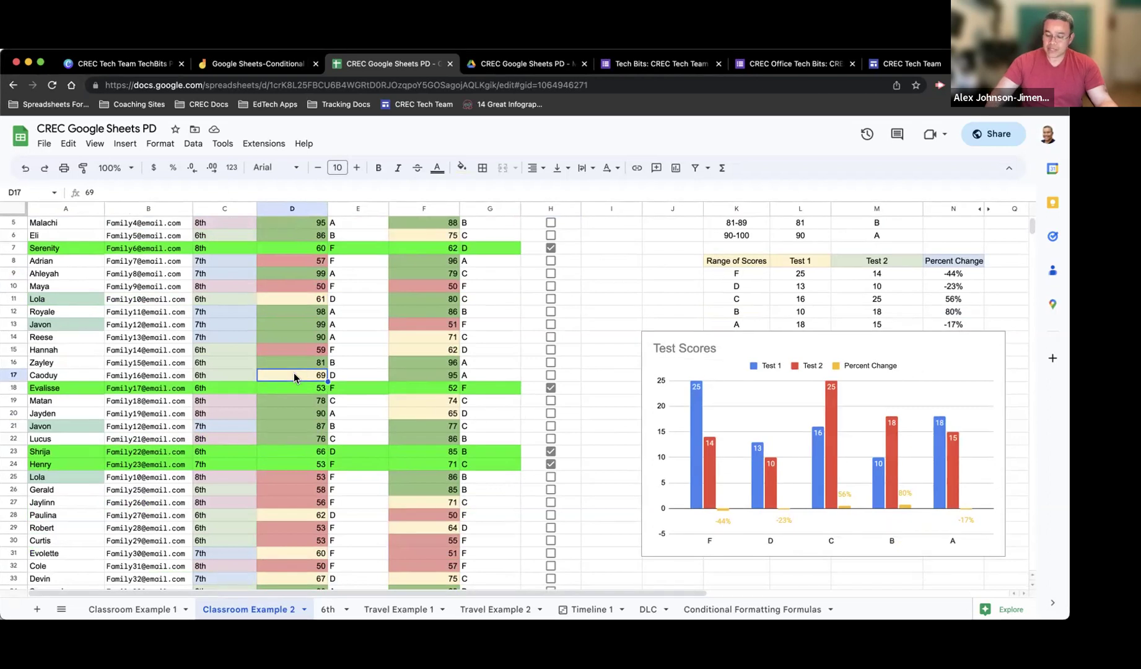
pyautogui.write('75')
pyautogui.press('Return')
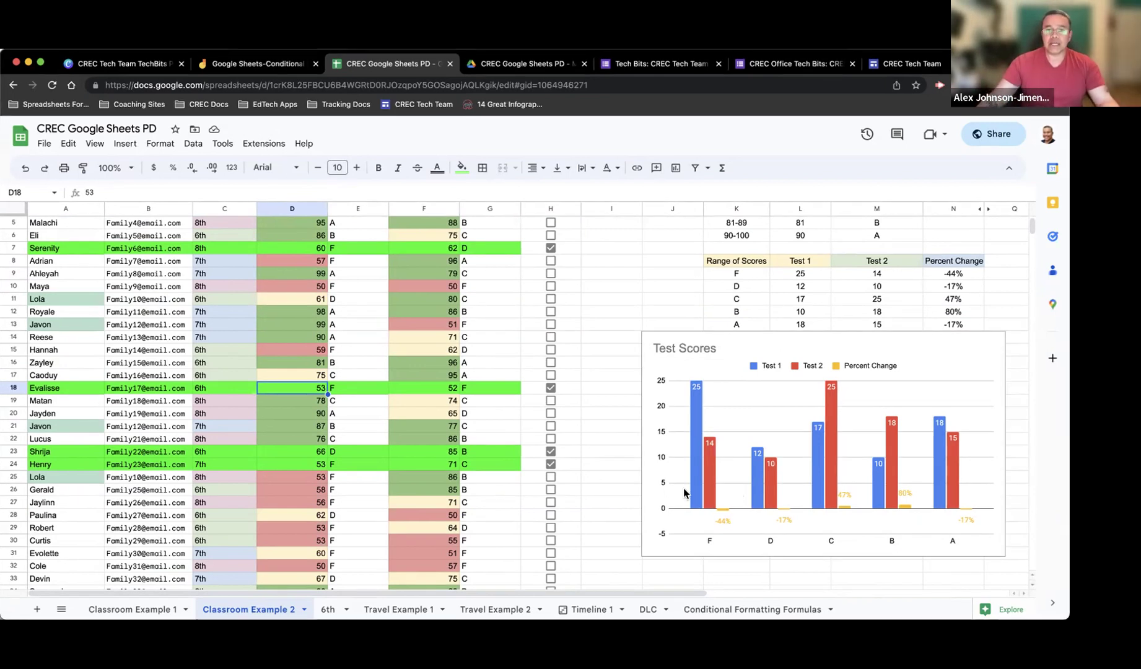
# Enter the student name from row 74 again in A84, the first empty row below the list
pyautogui.scroll(-10, 446, 494)
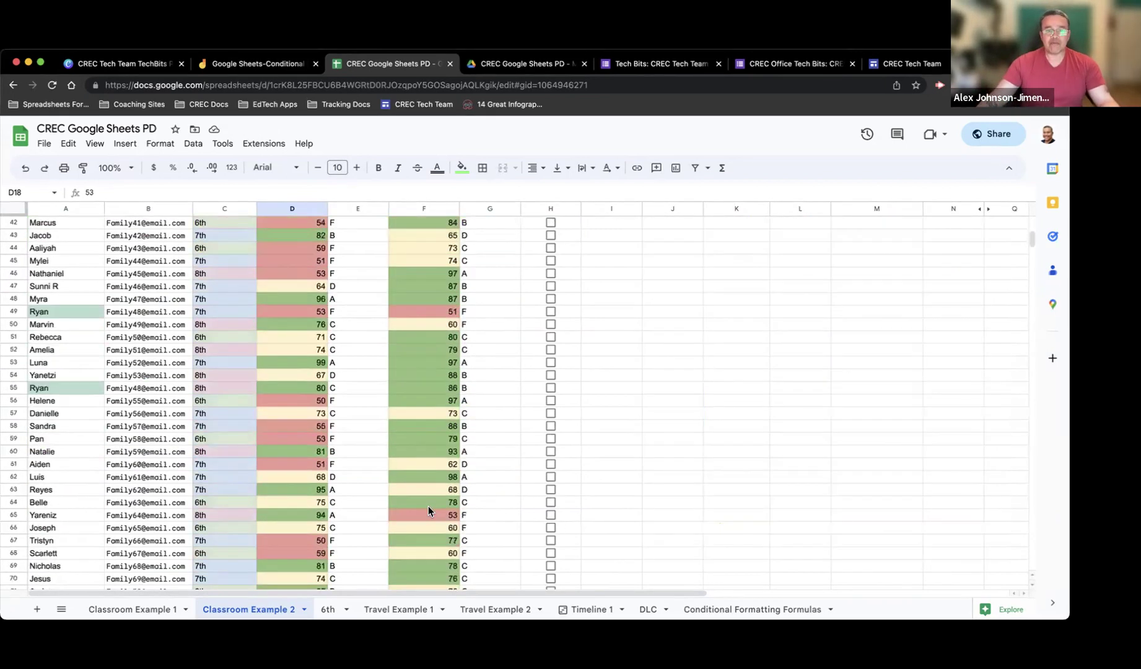
pyautogui.scroll(-5, 428, 506)
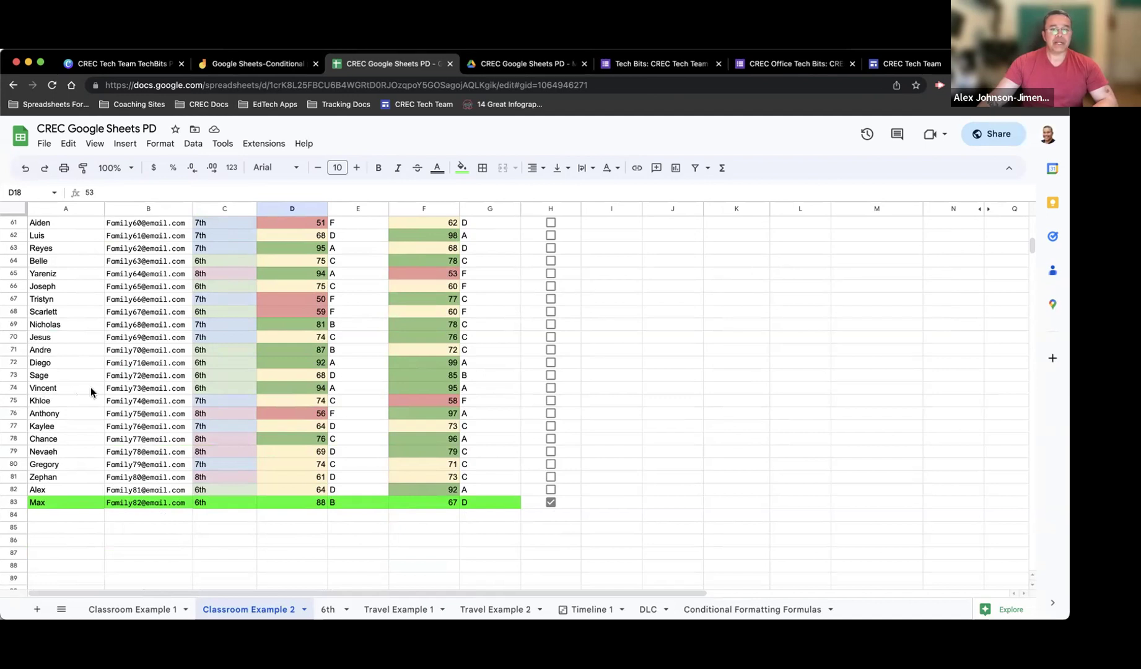
pyautogui.moveTo(128, 392)
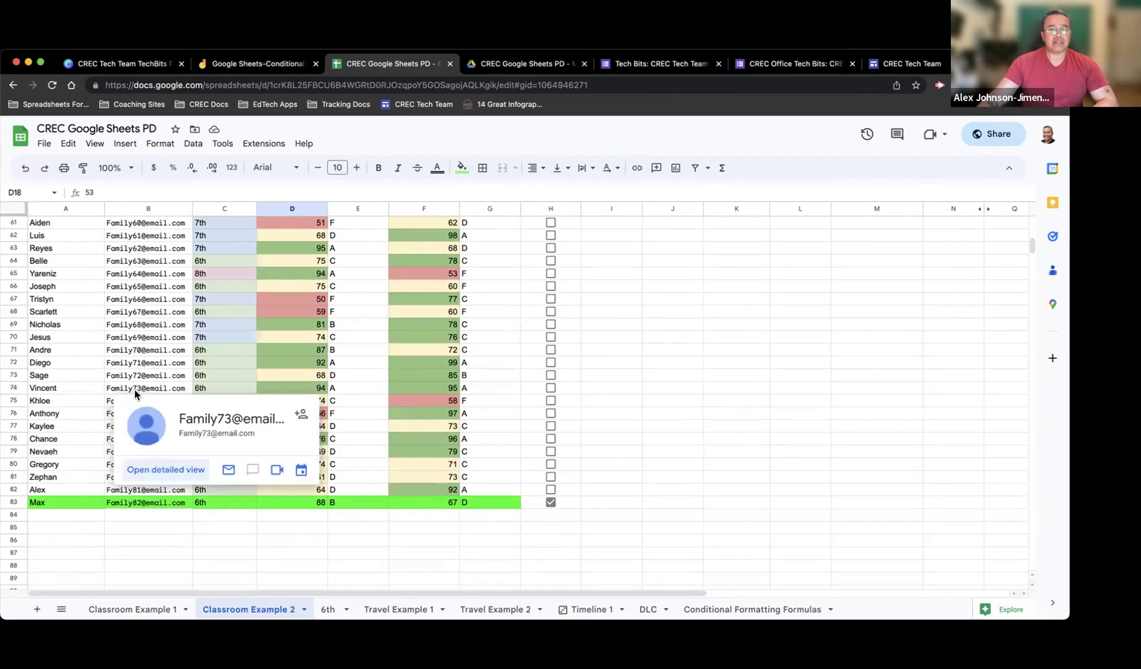
pyautogui.click(34, 518)
pyautogui.write('Vincent')
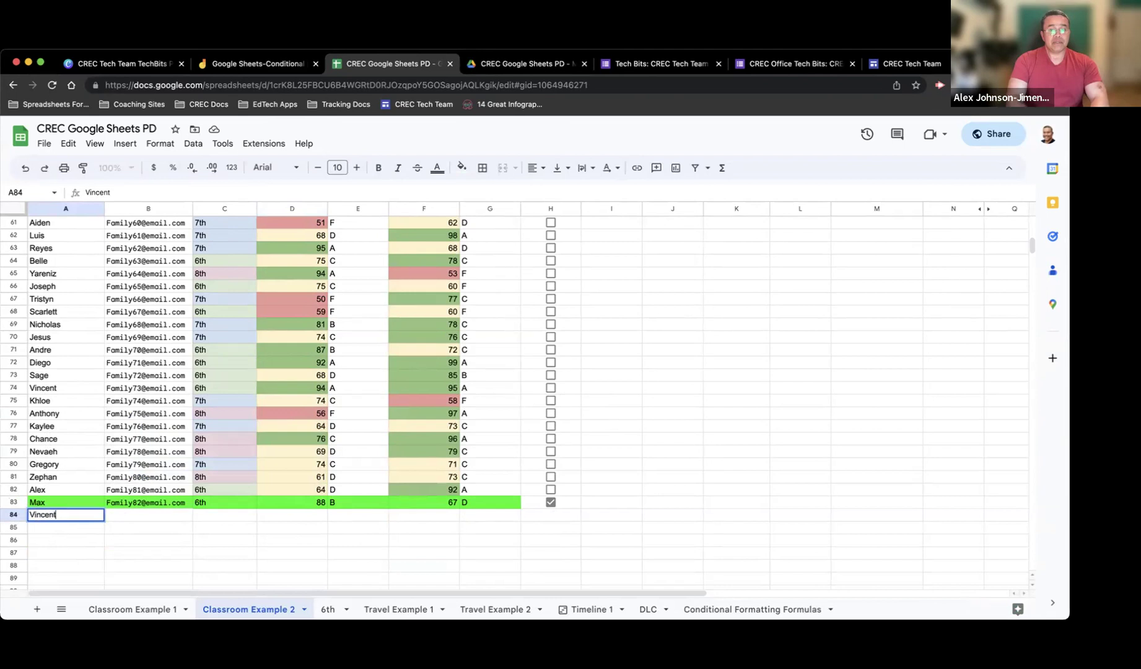
pyautogui.press('Tab')
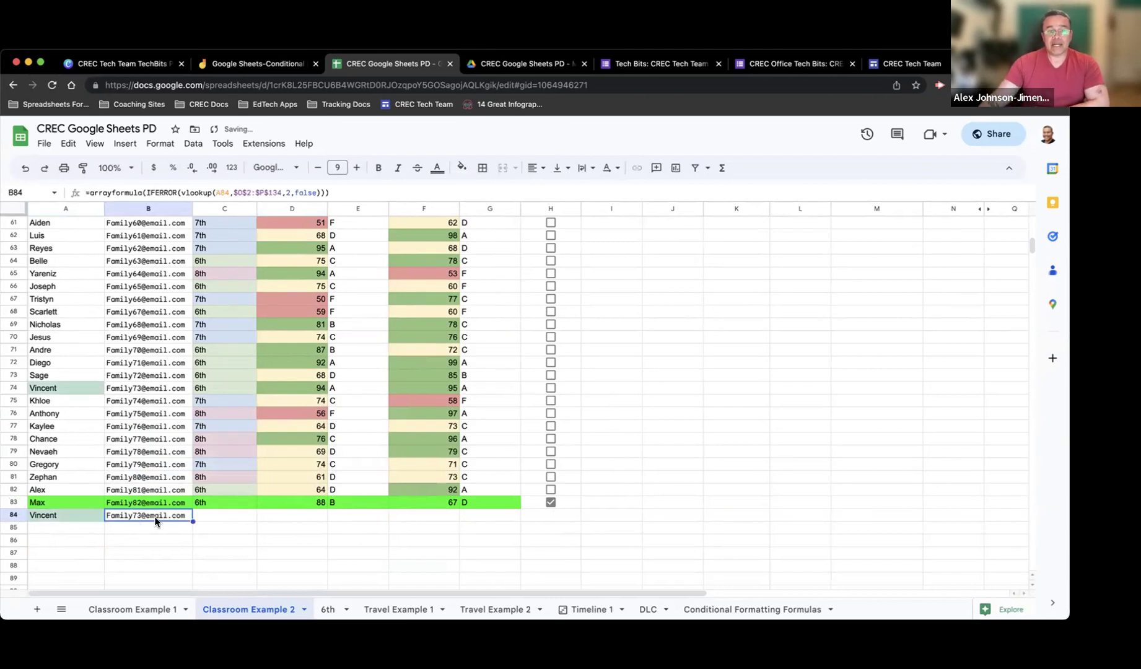
pyautogui.moveTo(155, 522)
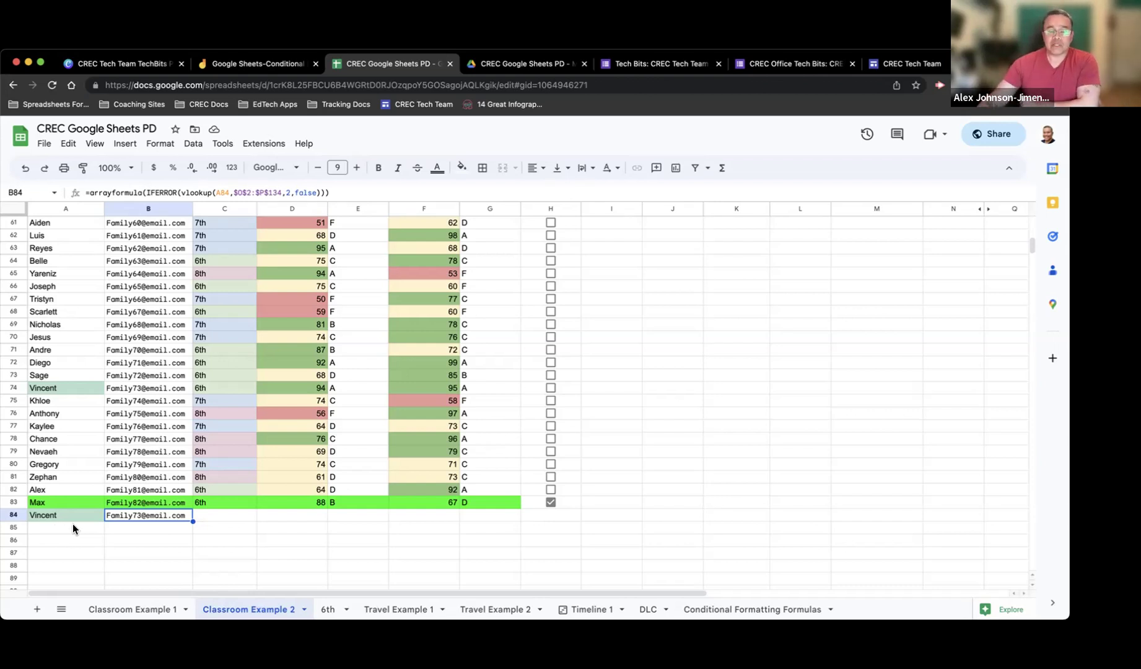
# Examine the query formula in A2 of the 6th sheet and compare that sheet with Classroom Example 2
pyautogui.scroll(20, 328, 535)
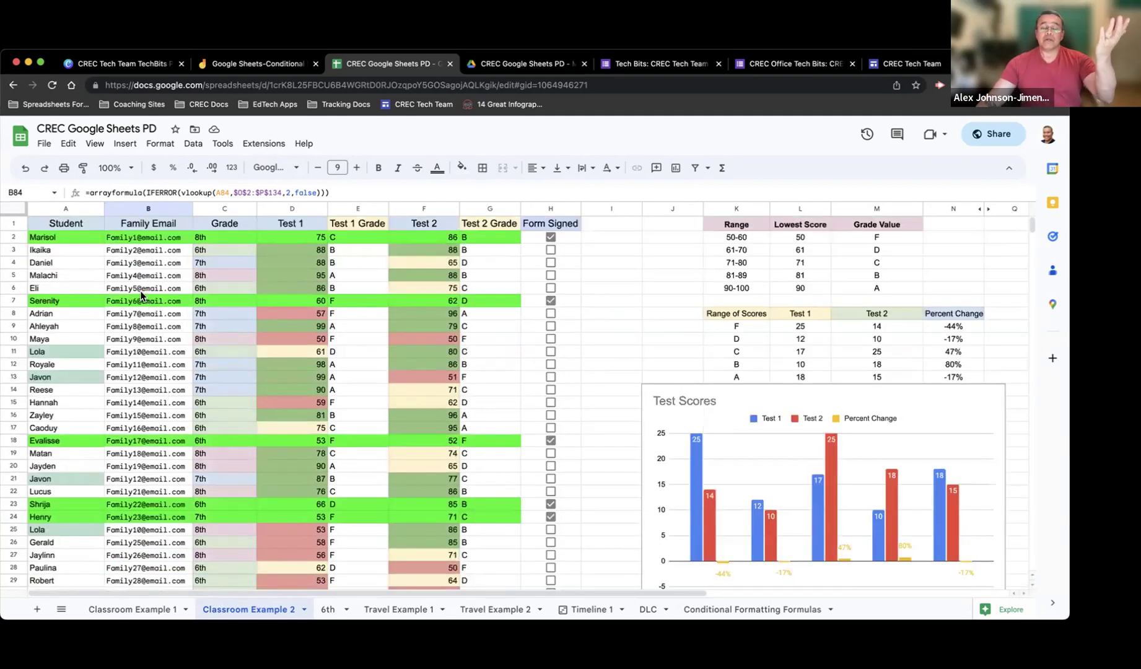
pyautogui.moveTo(177, 389)
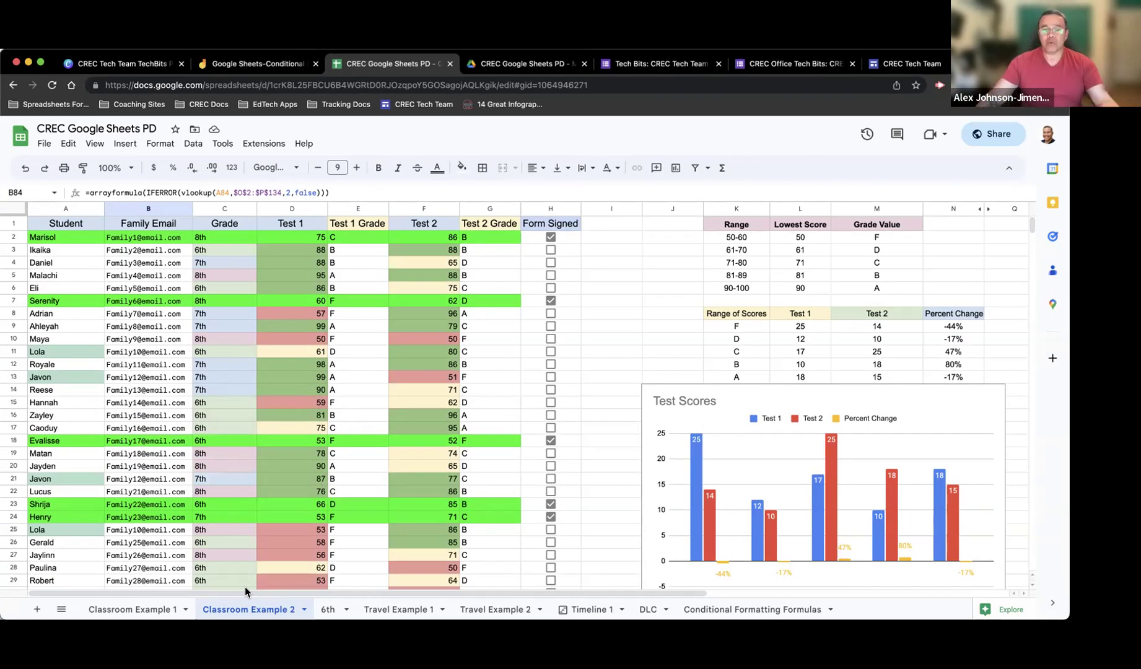
pyautogui.click(329, 612)
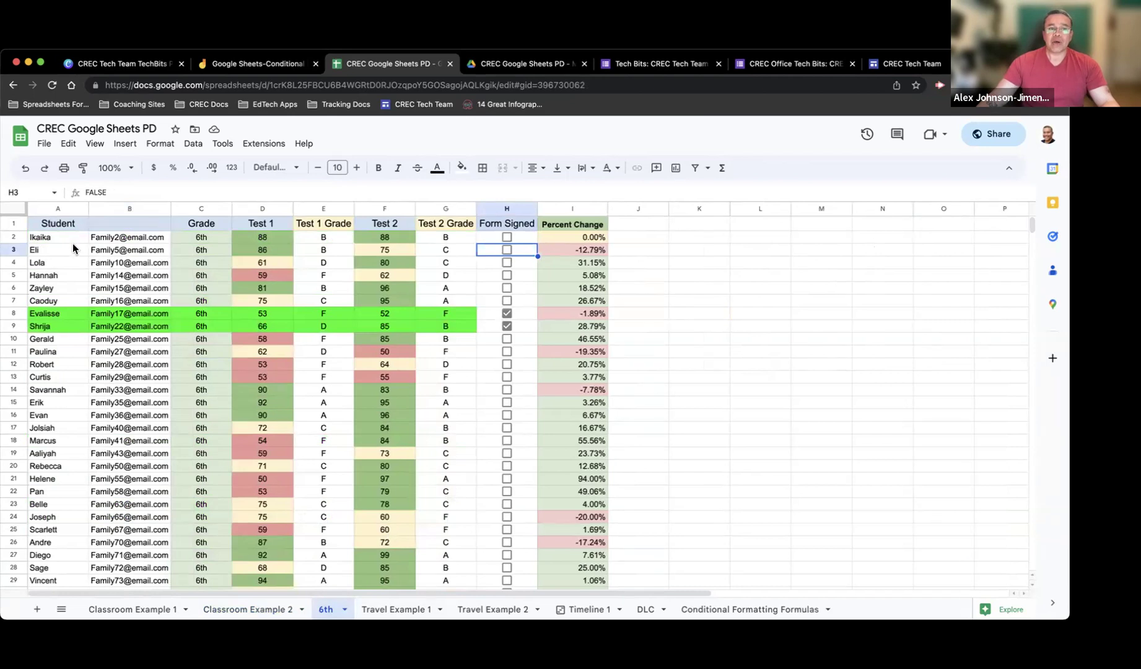
pyautogui.click(66, 241)
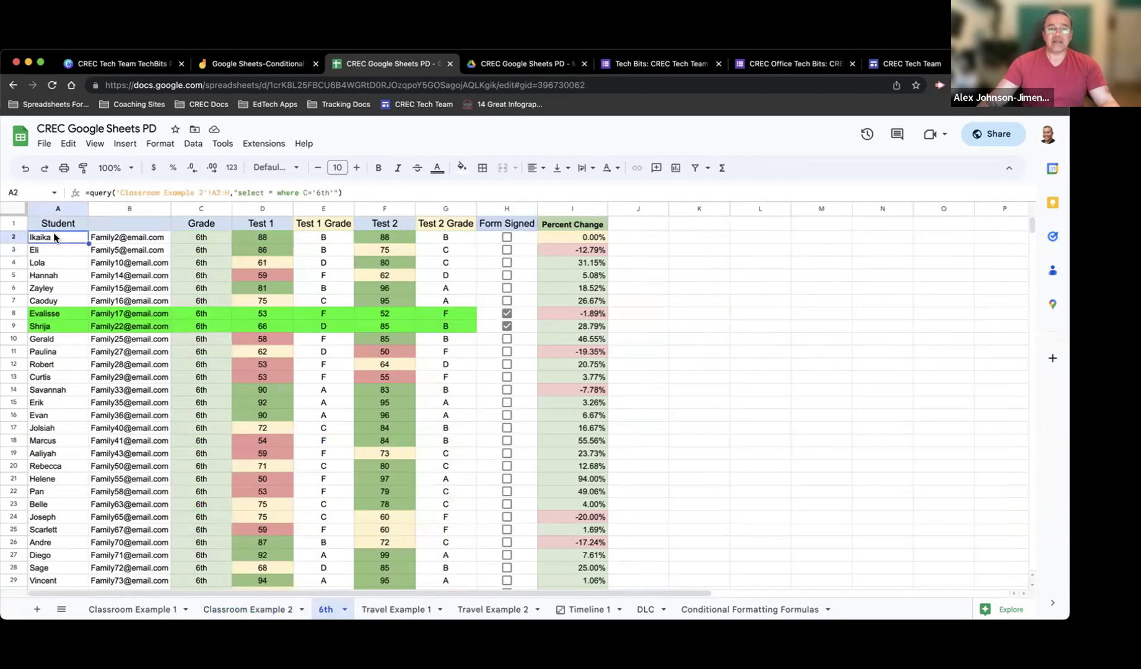
pyautogui.click(242, 610)
pyautogui.click(328, 611)
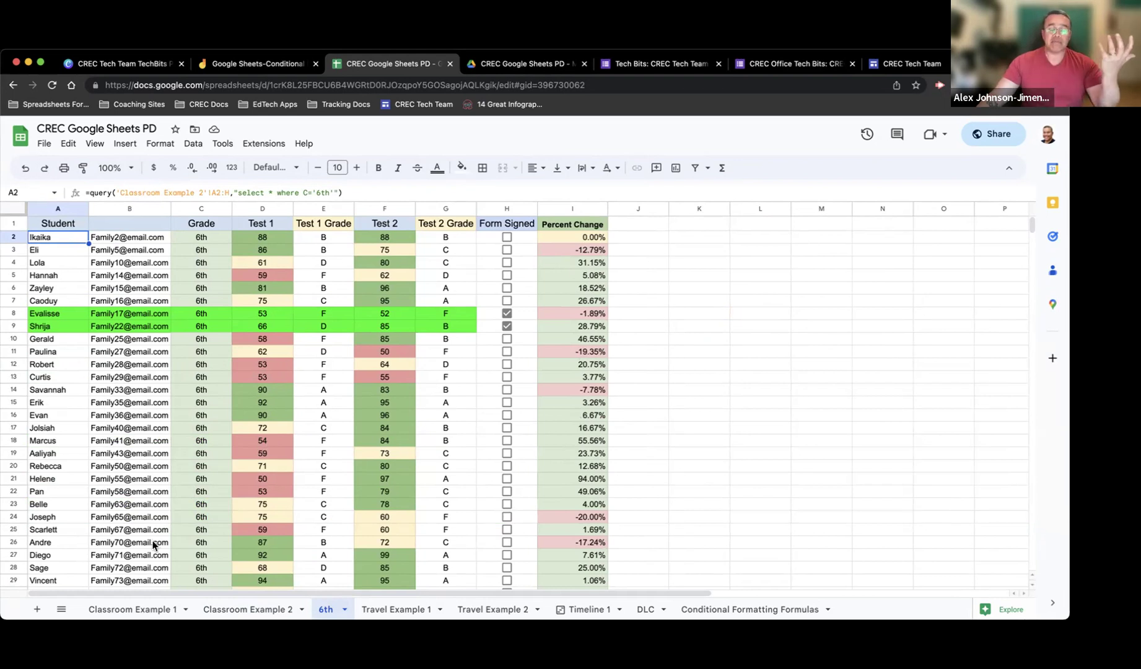
pyautogui.click(245, 610)
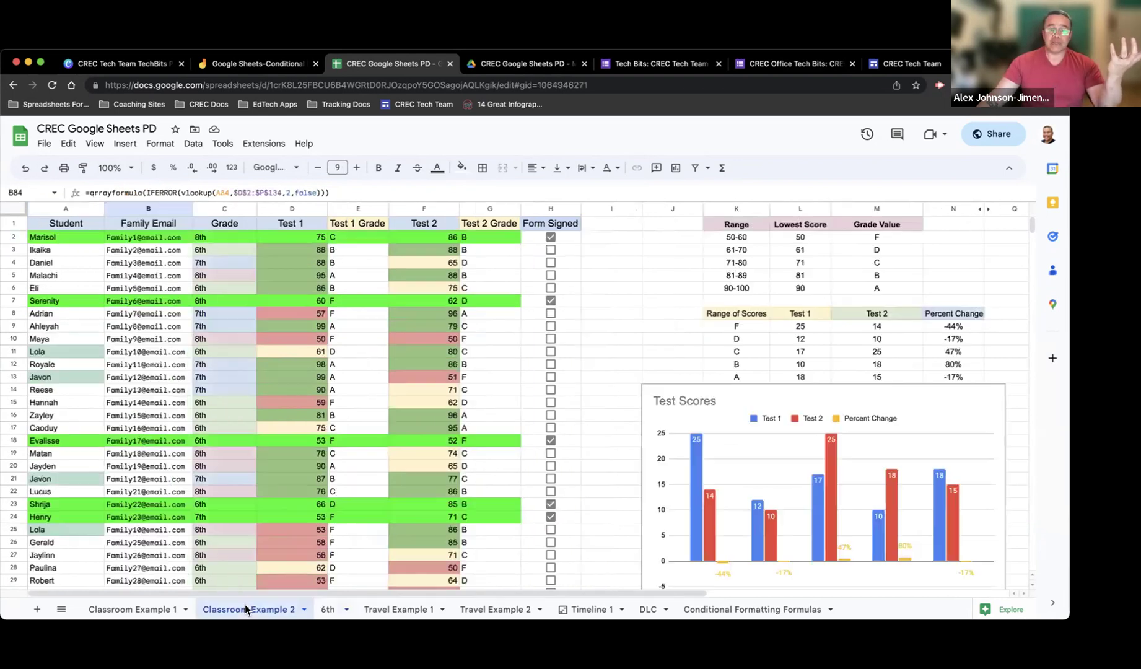
pyautogui.click(325, 611)
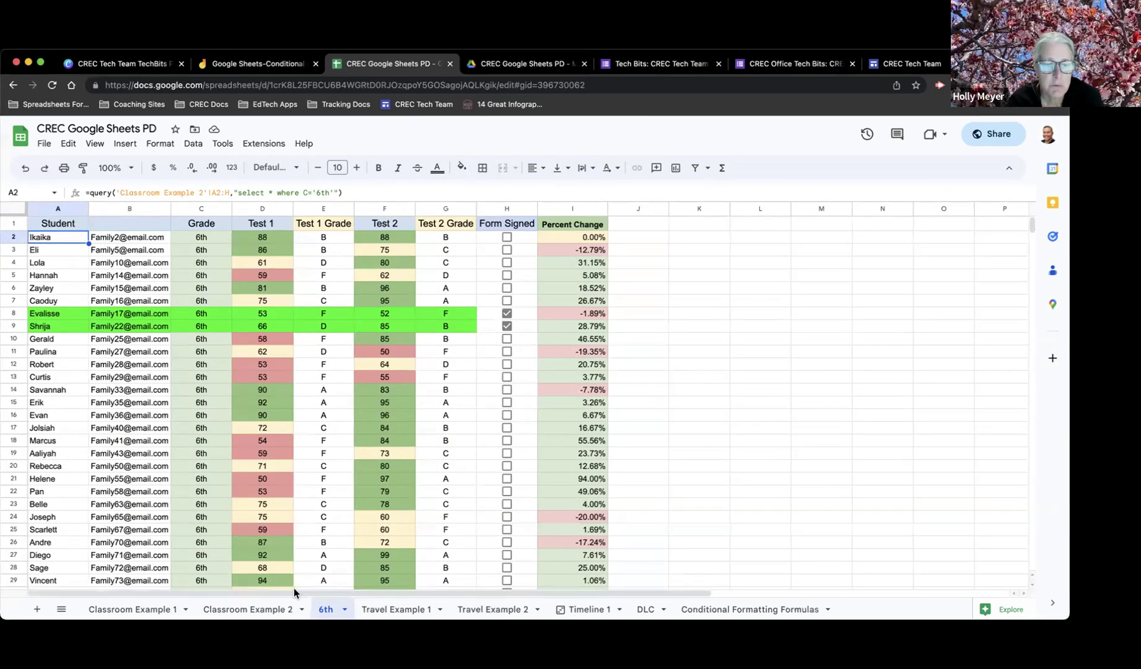
# Check the last rows of Classroom Example 2 against the end of the student list on the 6th sheet
pyautogui.click(253, 612)
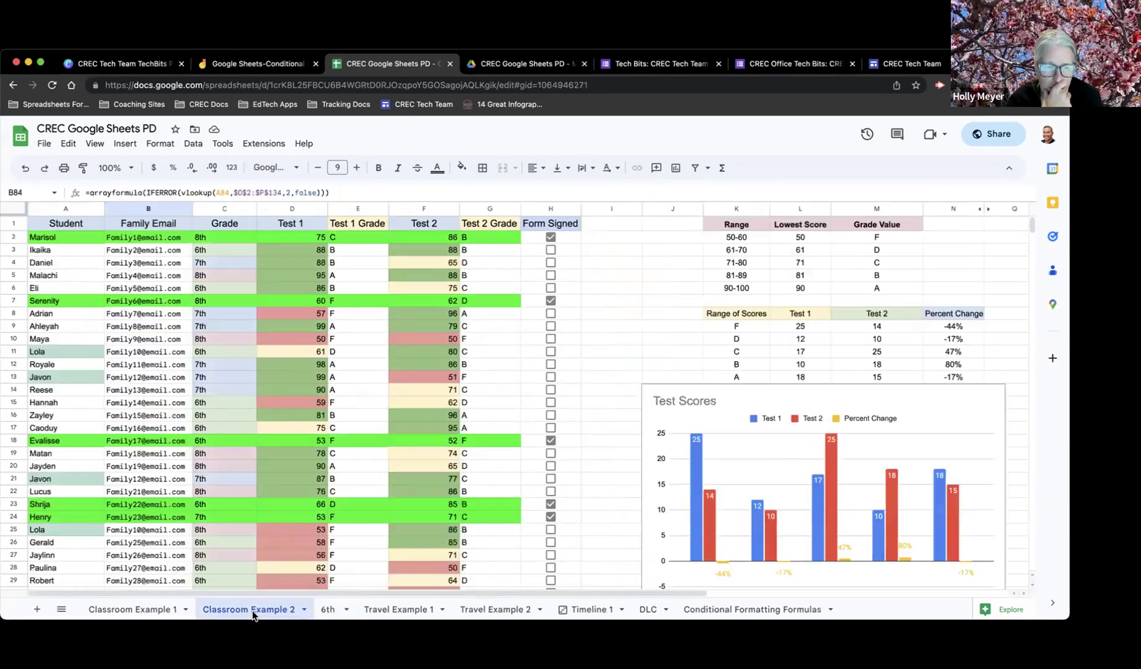
pyautogui.scroll(-5, 255, 457)
pyautogui.scroll(-10, 250, 461)
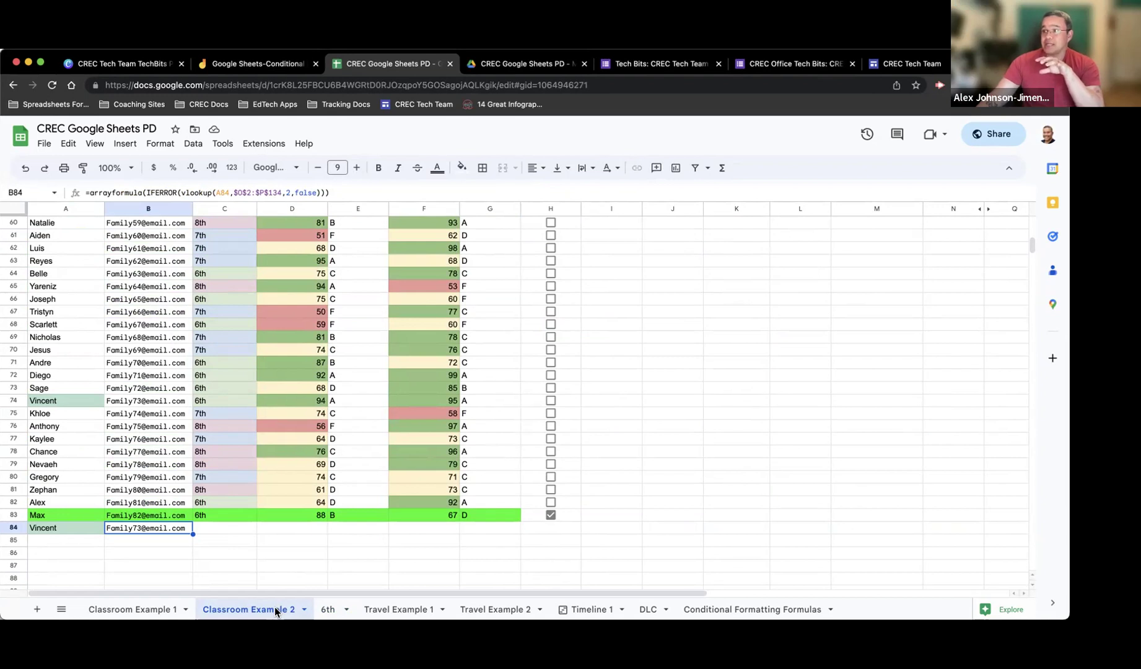
pyautogui.click(328, 611)
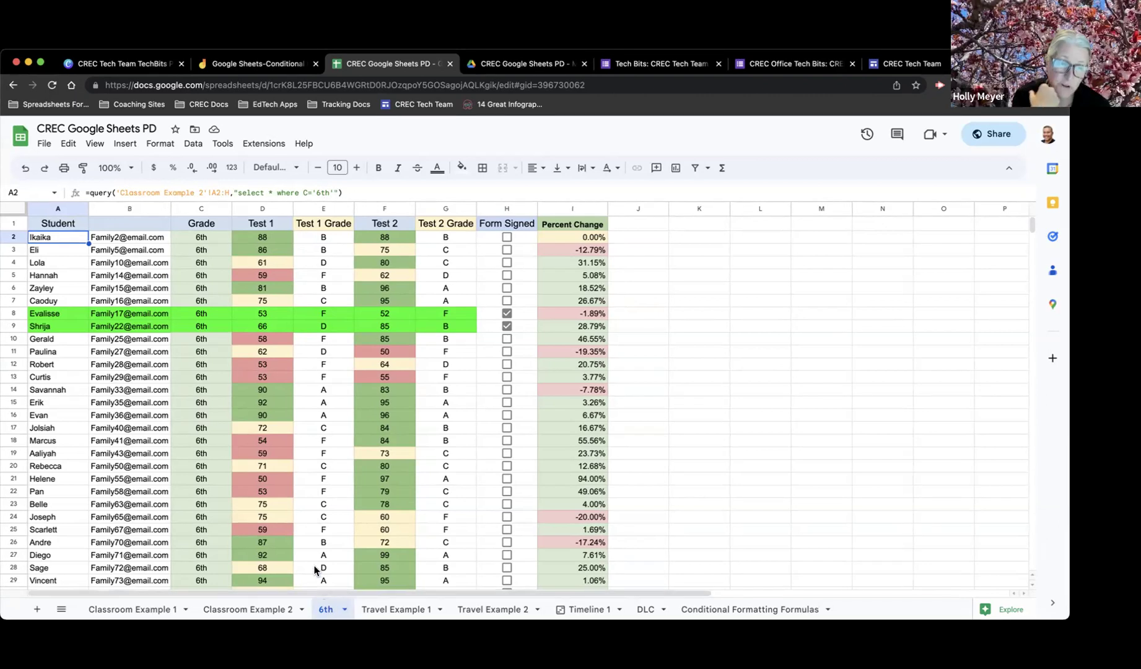
pyautogui.click(260, 608)
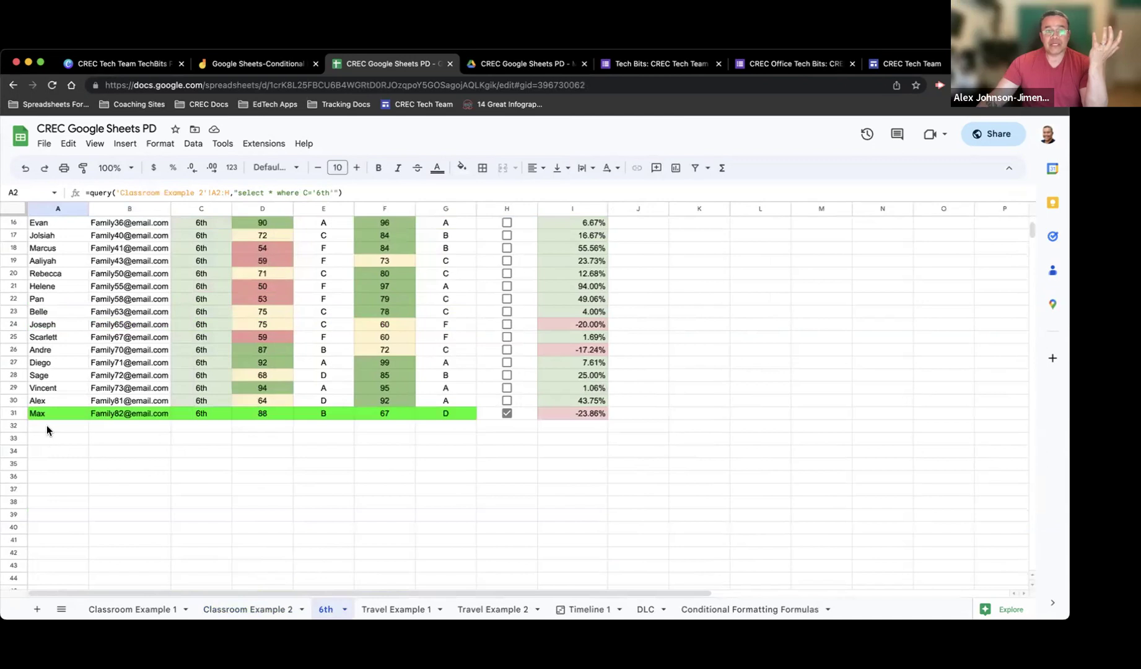
# Complete row 84 of Classroom Example 2 with grade 6th, Test 1 score 87 and Test 2 score 59, and check the 6th sheet
pyautogui.click(241, 608)
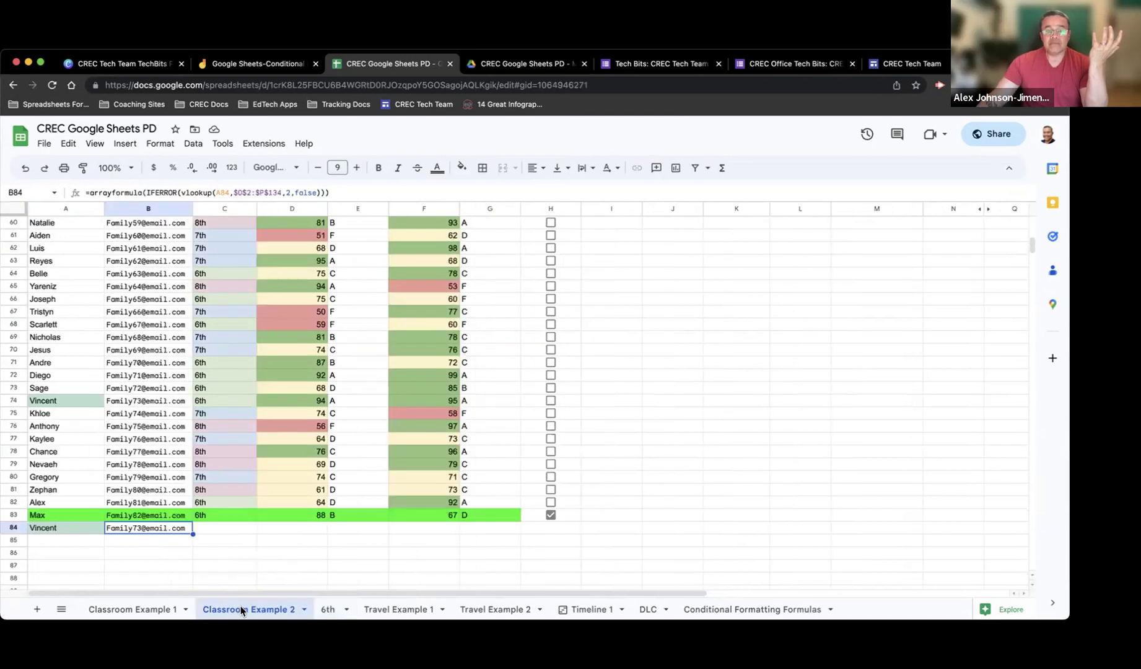
pyautogui.click(218, 527)
pyautogui.write('6th')
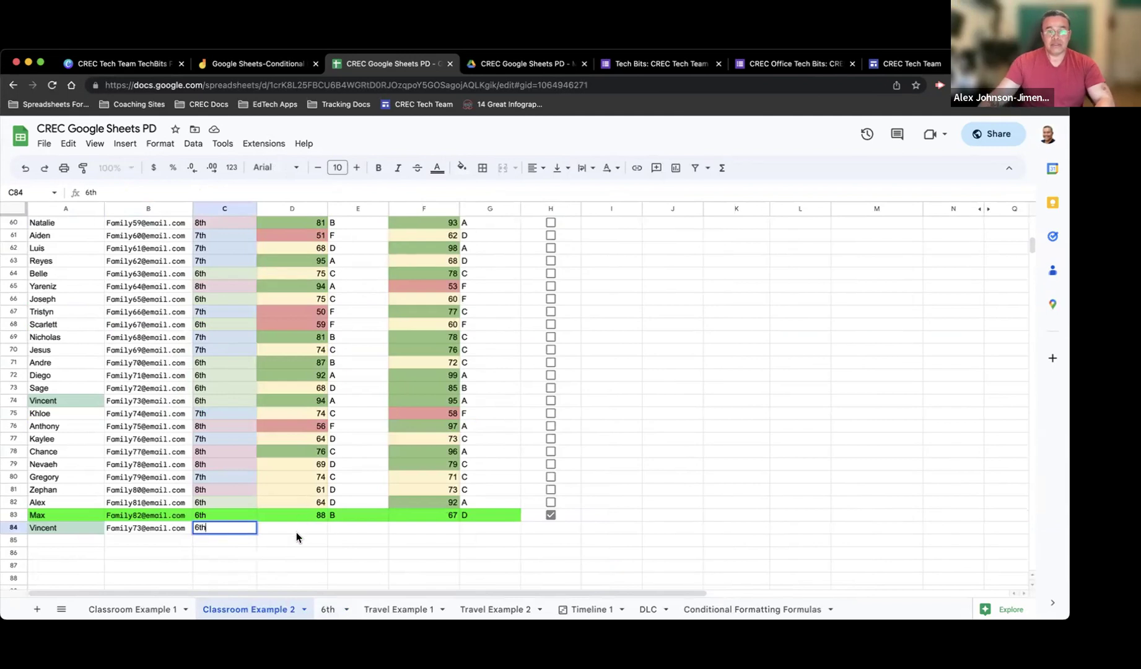
pyautogui.click(297, 531)
pyautogui.write('8')
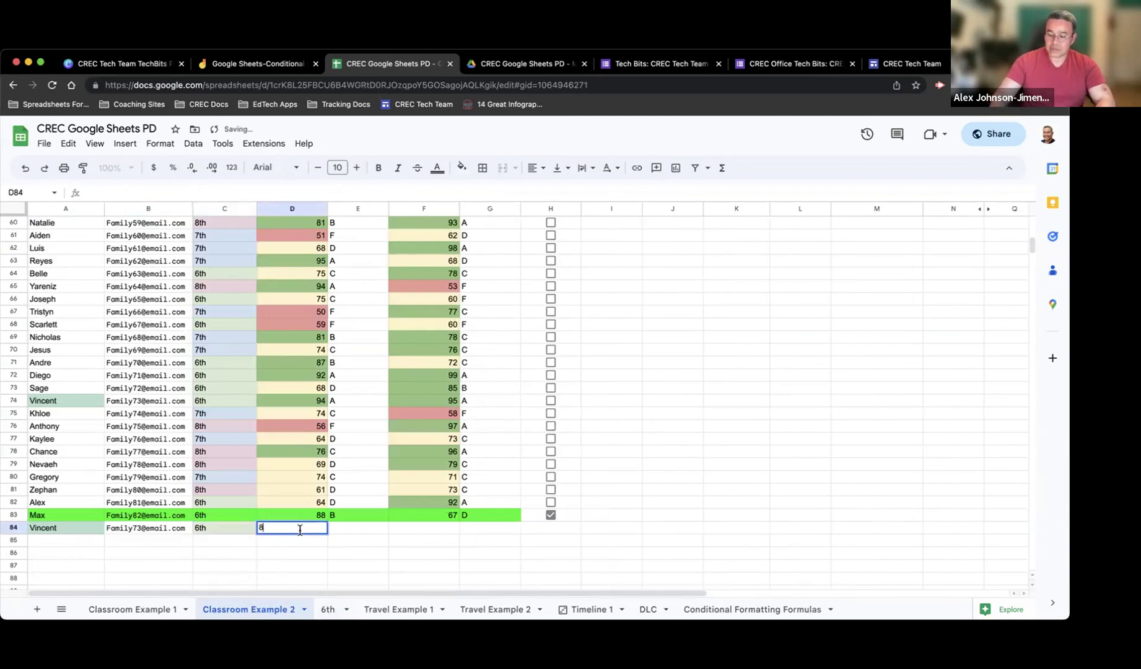
pyautogui.write('7')
pyautogui.press('Tab')
pyautogui.press('Tab')
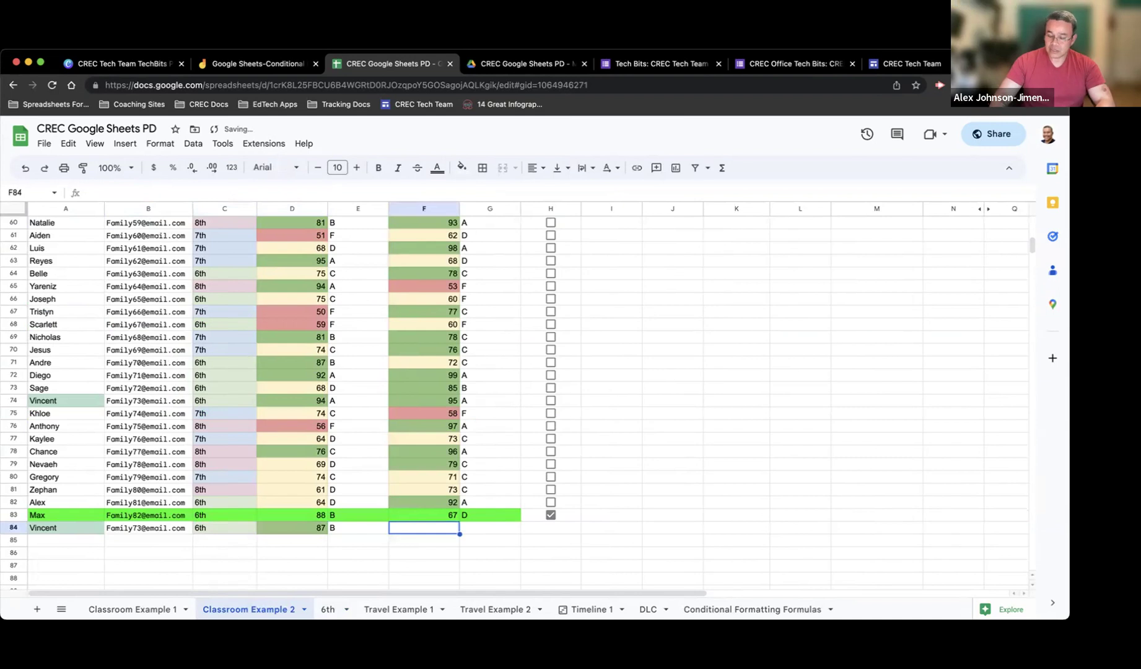
pyautogui.write('59')
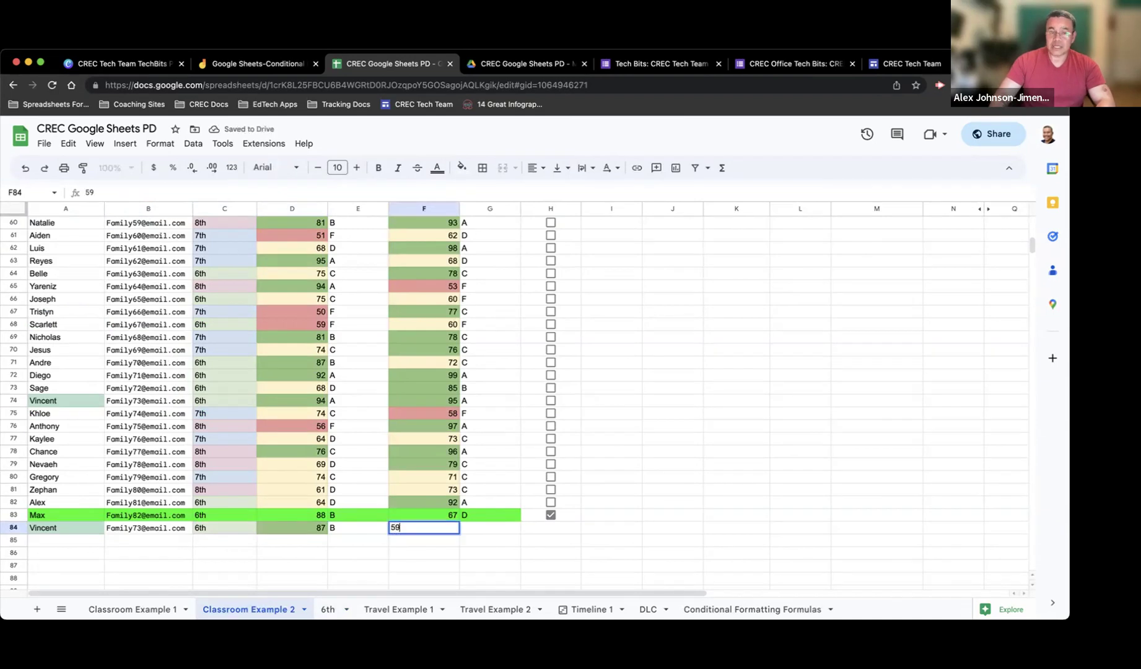
pyautogui.press('Tab')
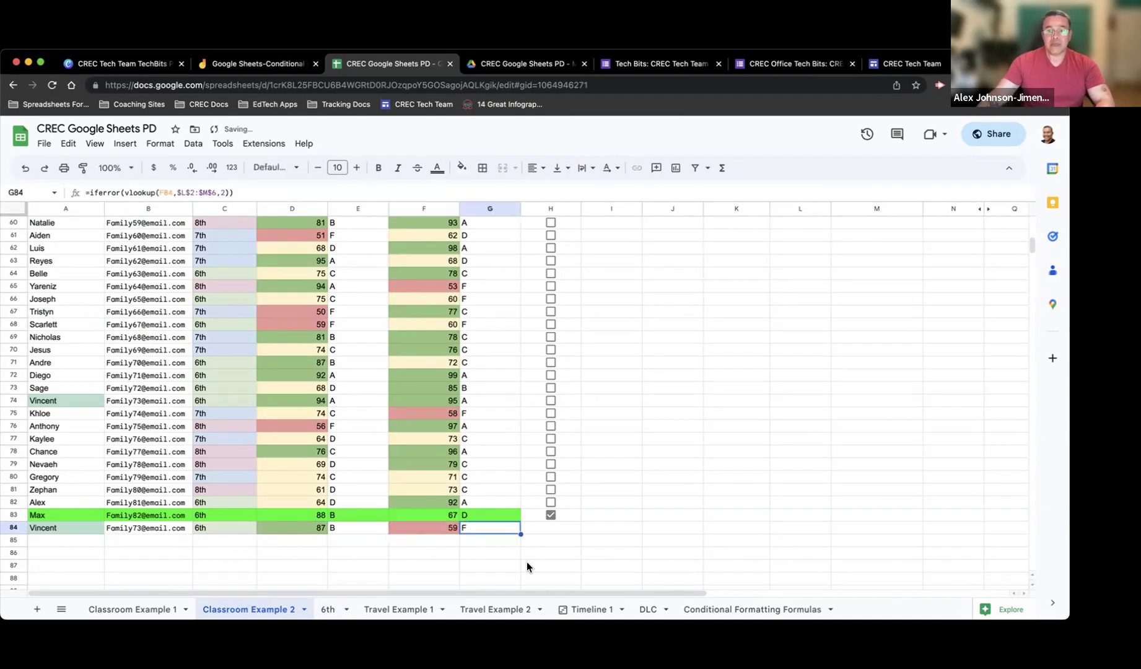
pyautogui.click(327, 612)
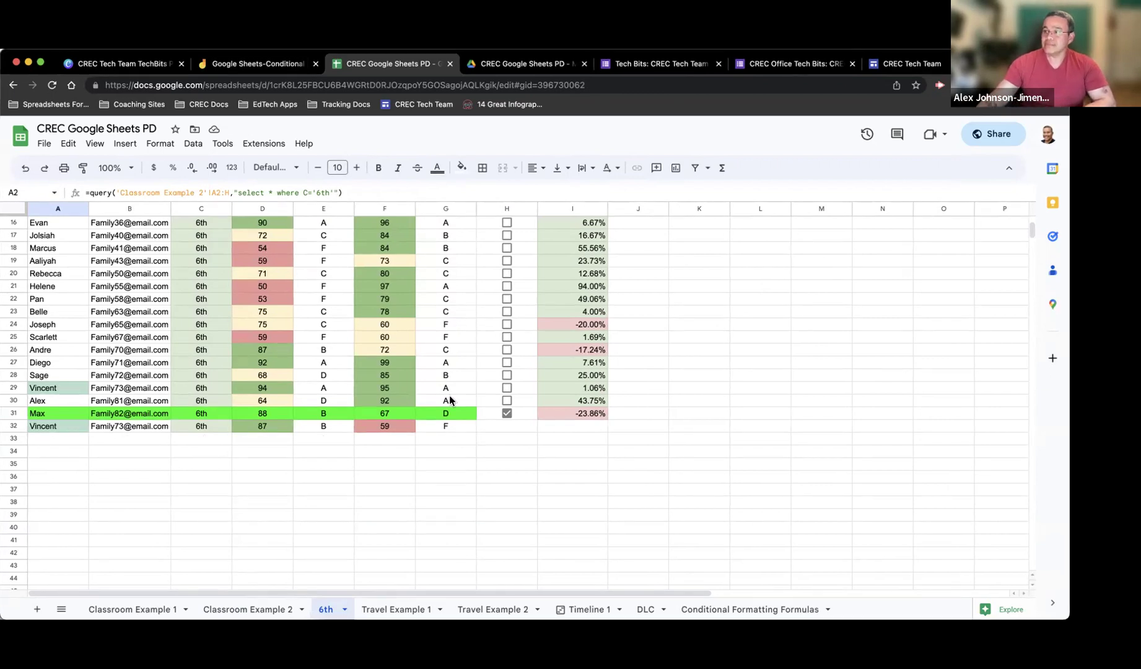
# Mark the trips in rows 3 and 5 of Travel Example 1 as Travel Approved
pyautogui.click(399, 608)
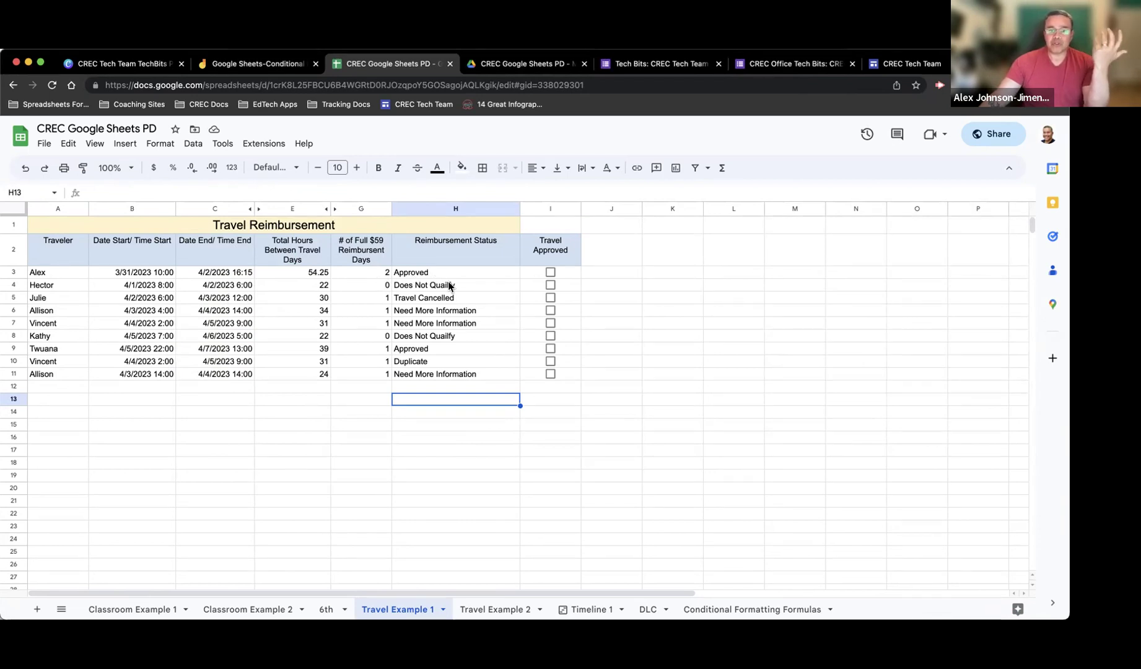
pyautogui.click(549, 273)
pyautogui.click(549, 298)
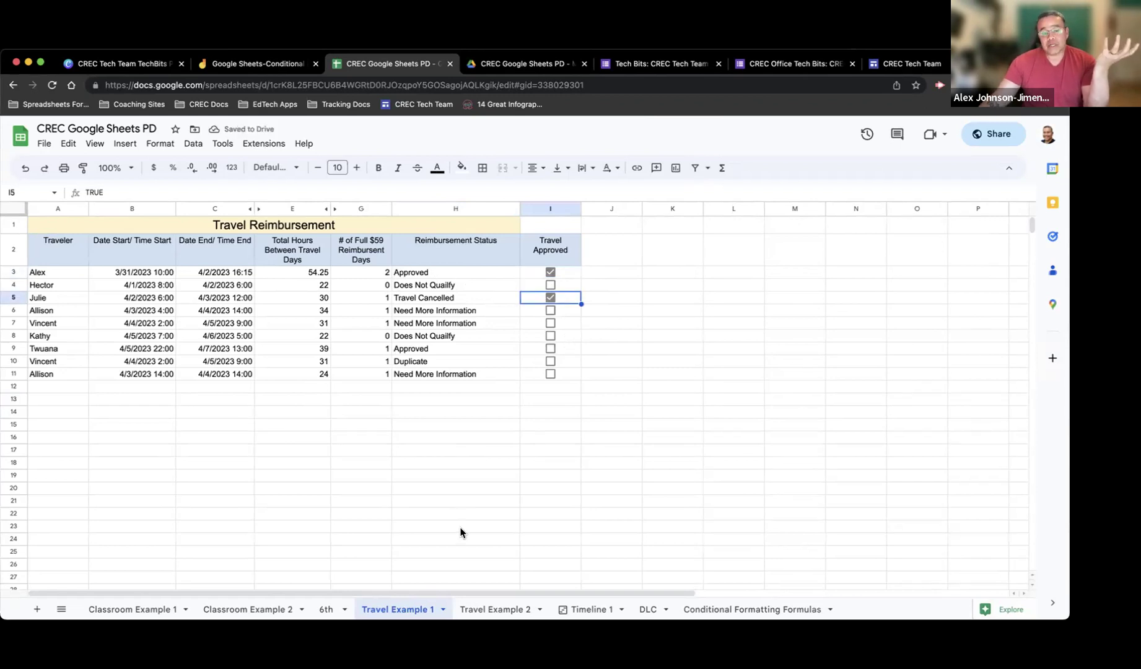
# Set the Reimbursement Status in H4 of Travel Example 2 to Need more Information
pyautogui.click(503, 616)
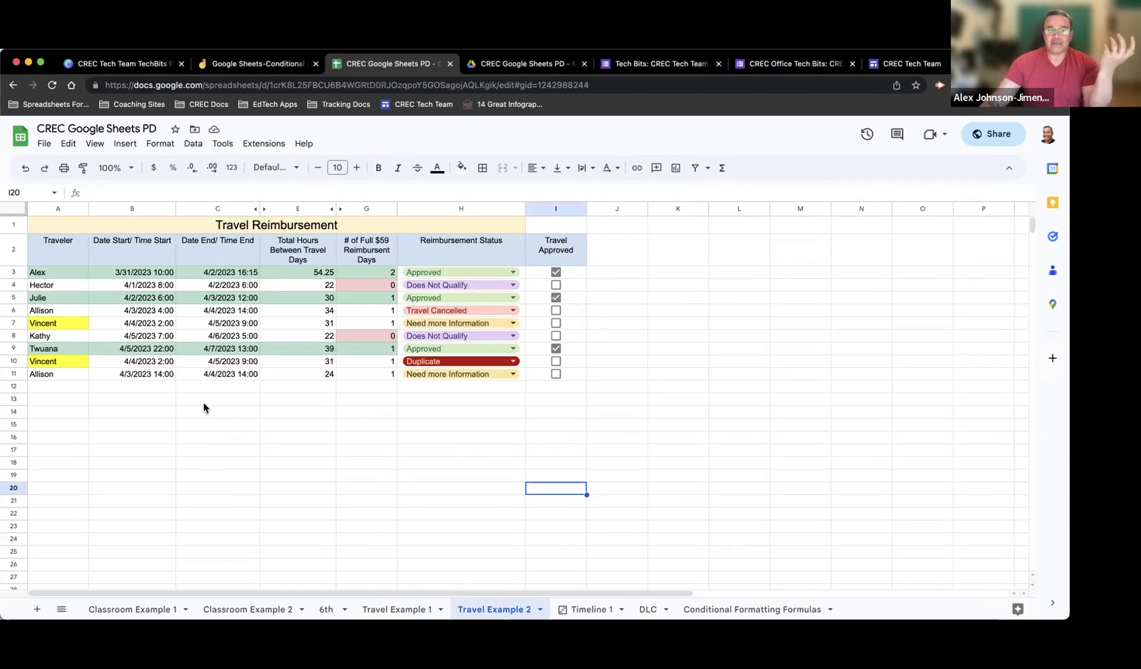
pyautogui.click(512, 285)
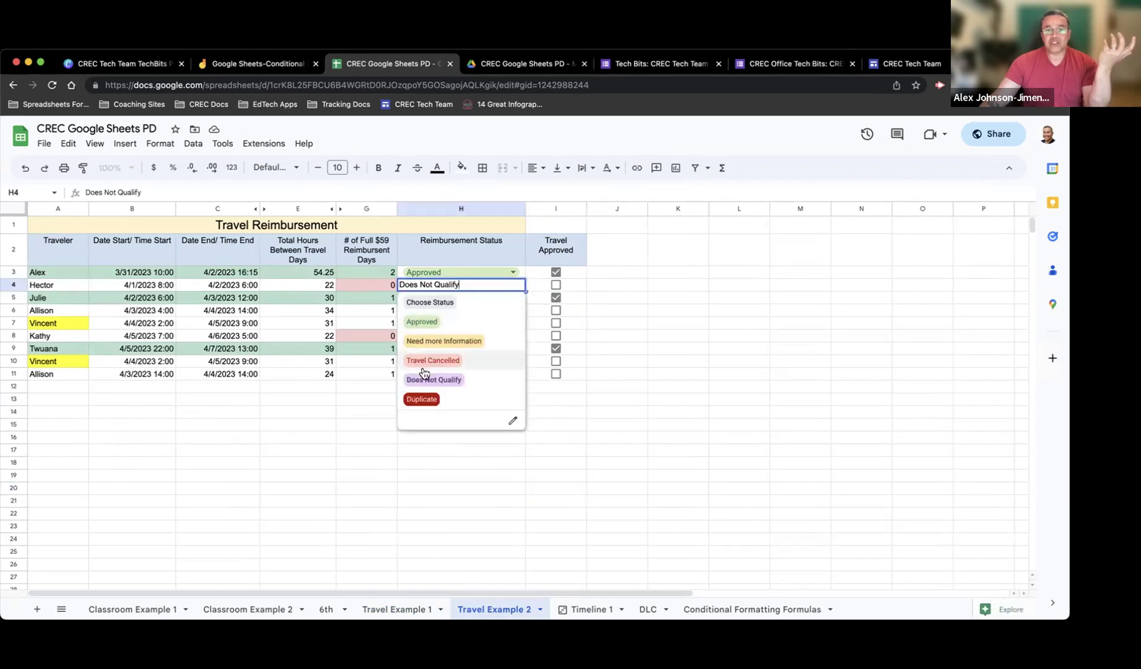
pyautogui.click(443, 341)
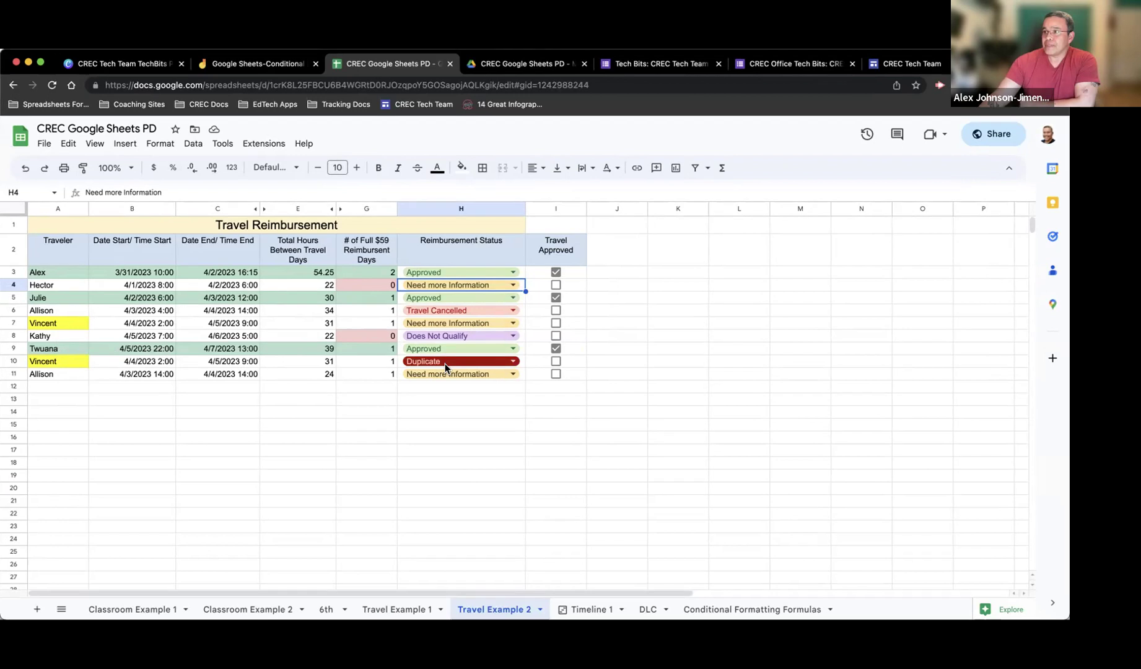
# Add a trip in row 12 with the same traveler name as row 10 and start date/time 4/24/2023 8:30
pyautogui.click(59, 387)
pyautogui.write('Vincen')
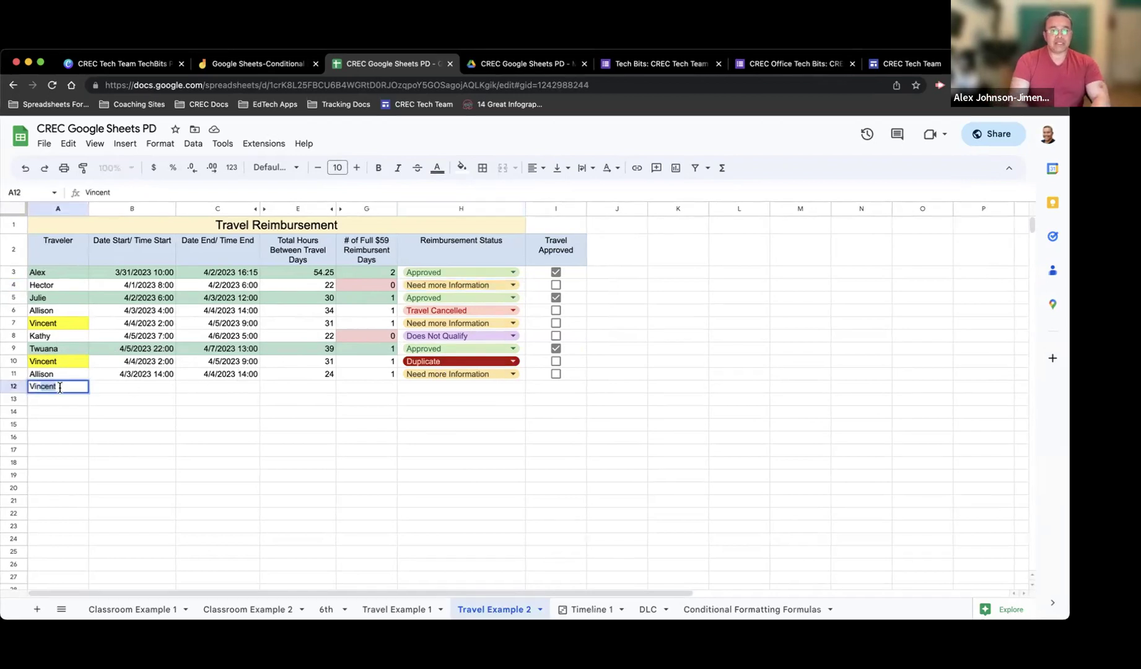
pyautogui.write('t')
pyautogui.press('Tab')
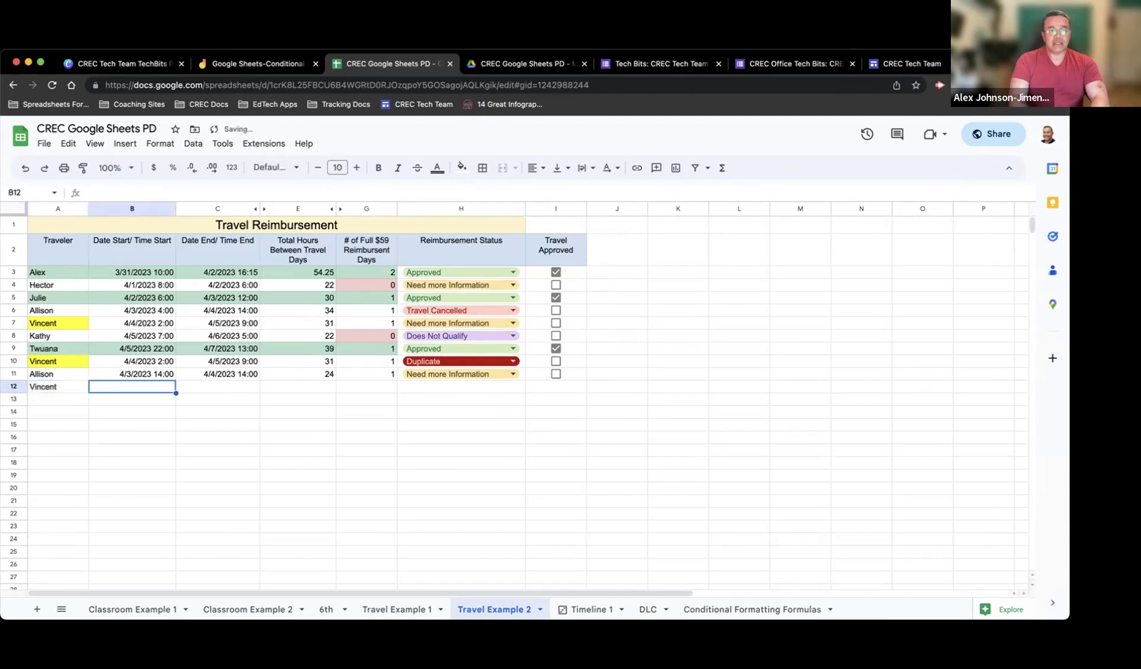
pyautogui.write('4/')
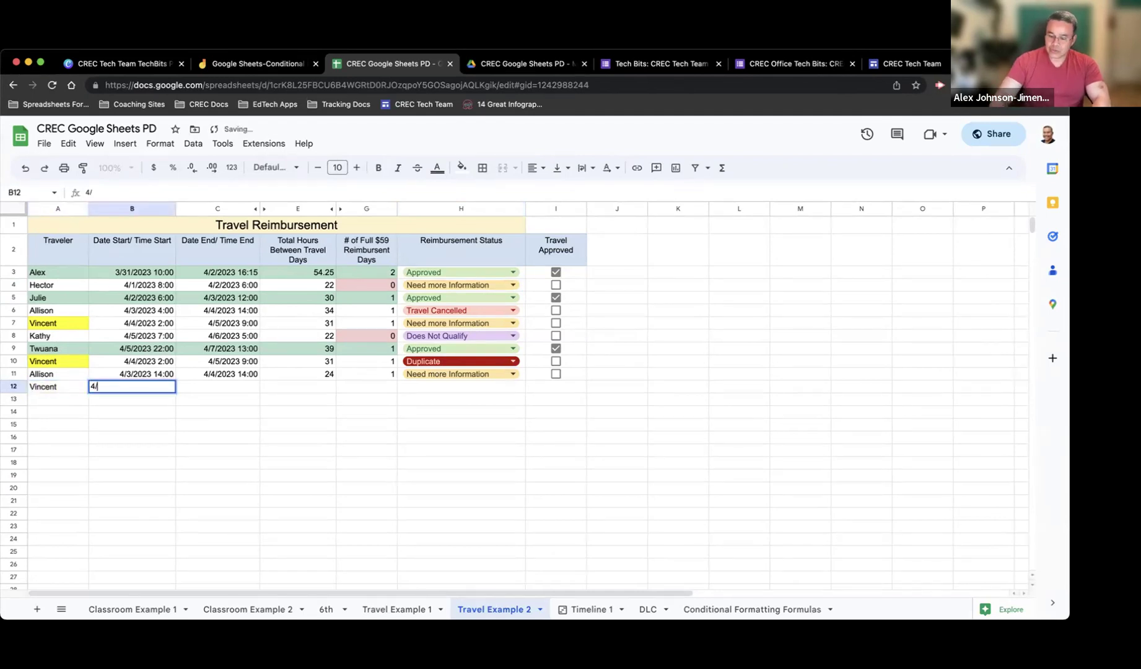
pyautogui.write('24/2')
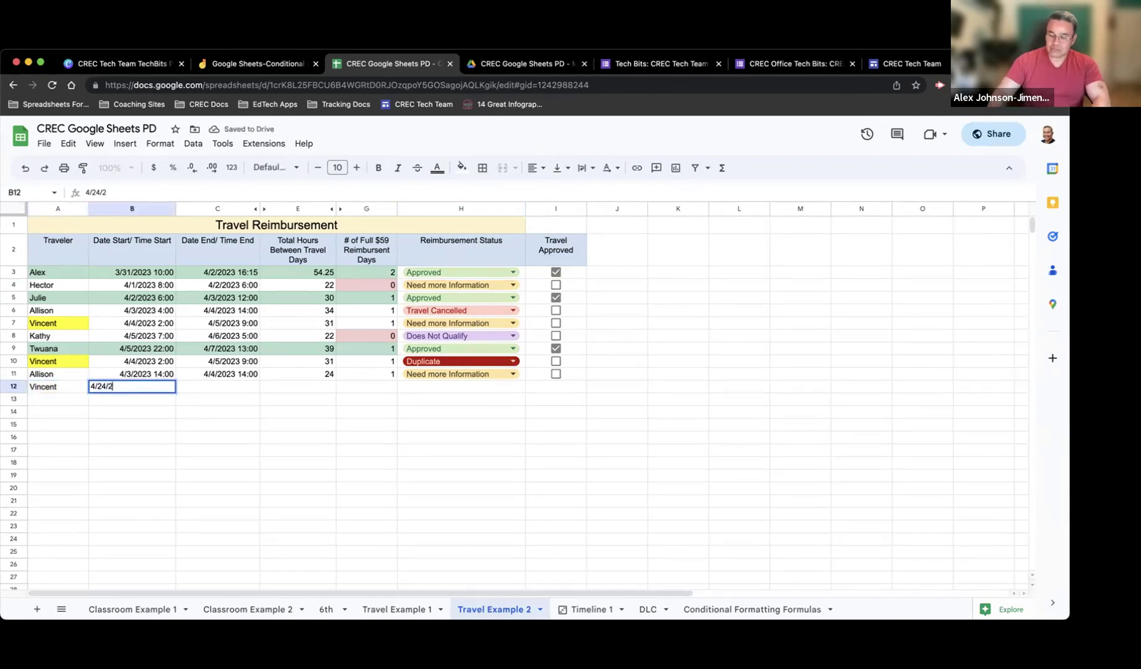
pyautogui.write('023 8')
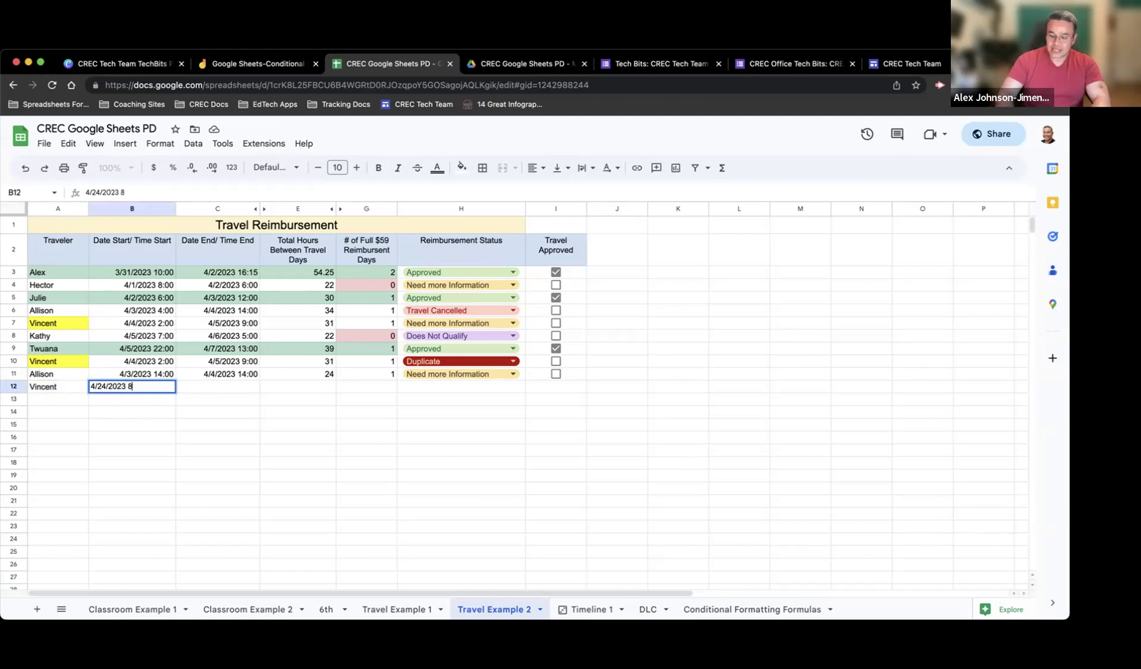
pyautogui.write(':30')
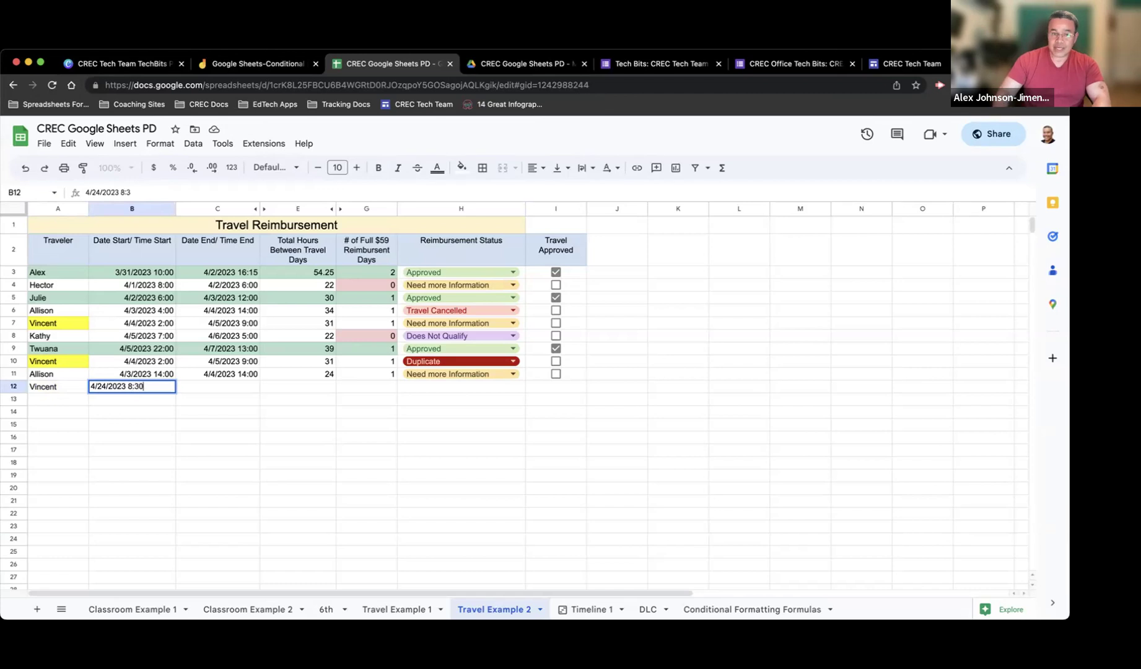
pyautogui.press('Return')
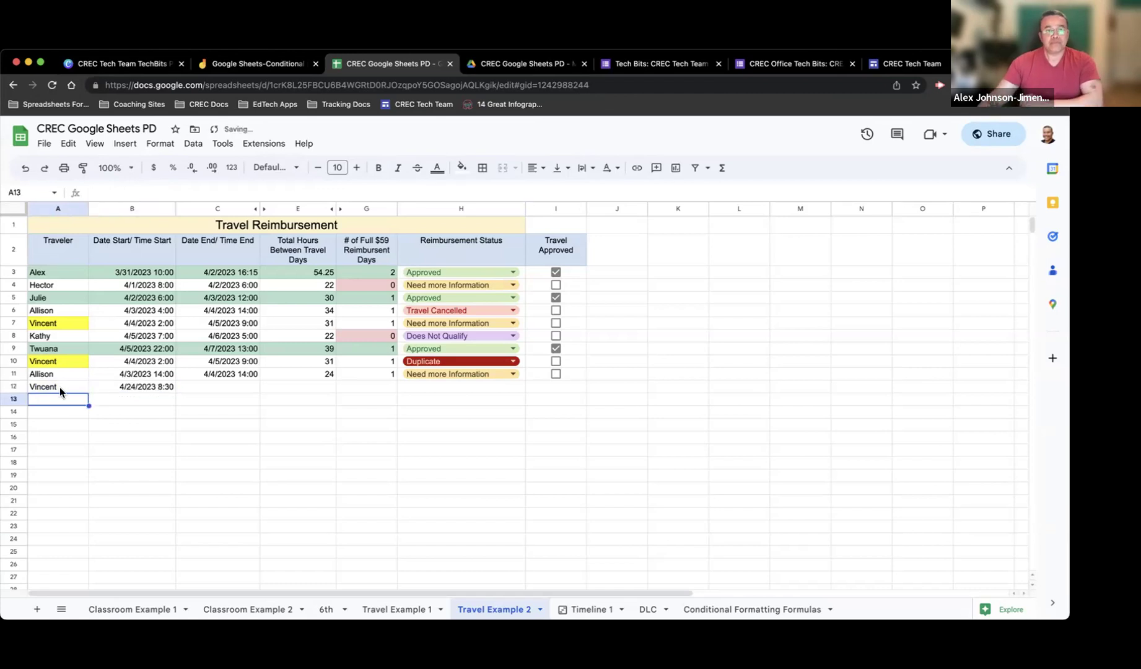
pyautogui.click(58, 385)
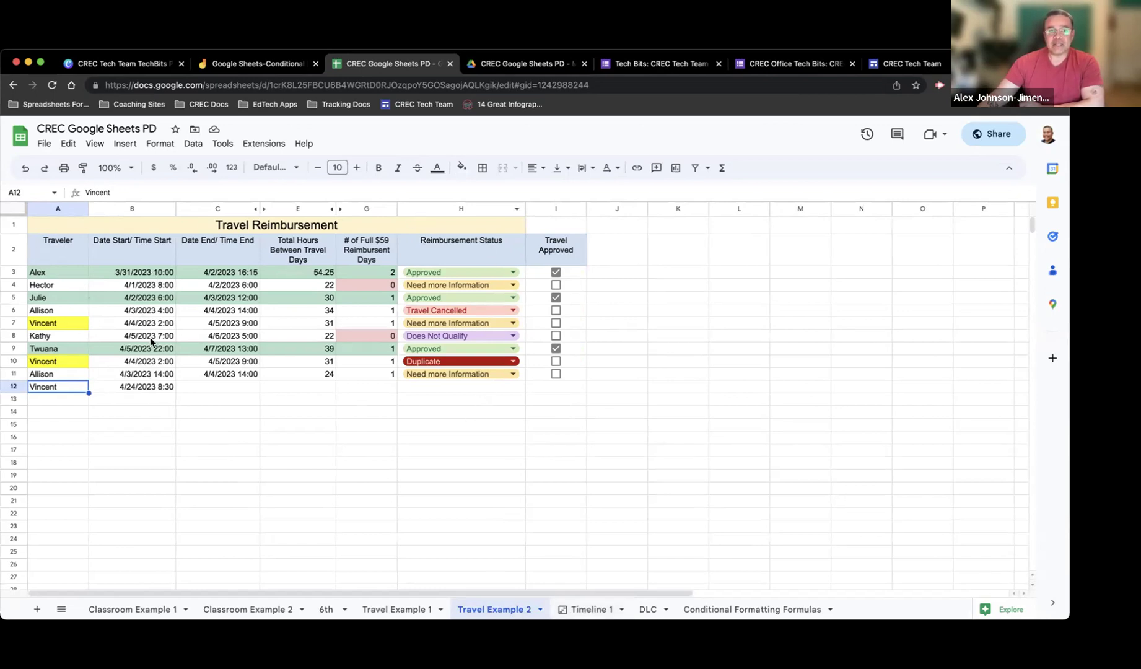
# Show the Timeline 1 sheet at 125% zoom
pyautogui.click(585, 611)
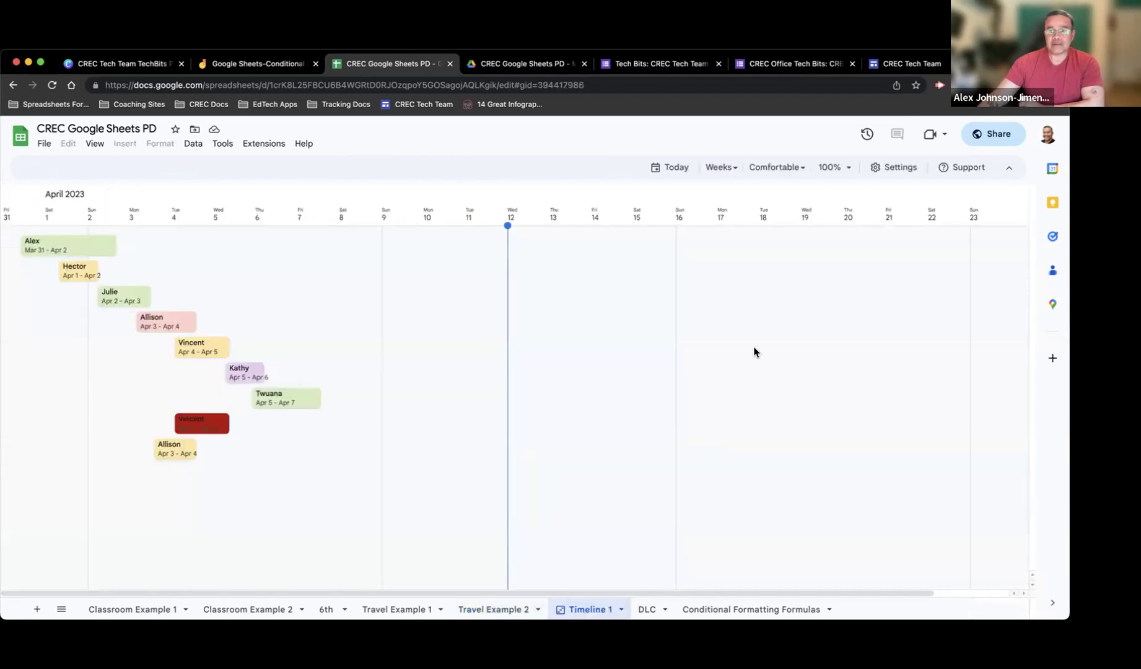
pyautogui.click(96, 144)
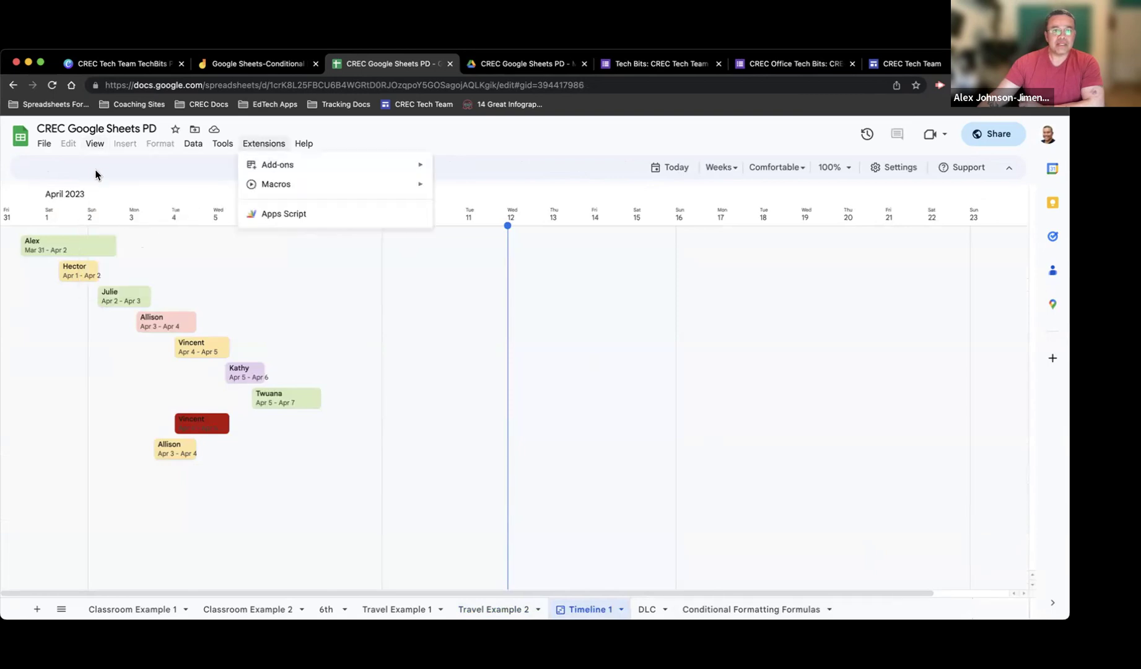
pyautogui.moveTo(230, 265)
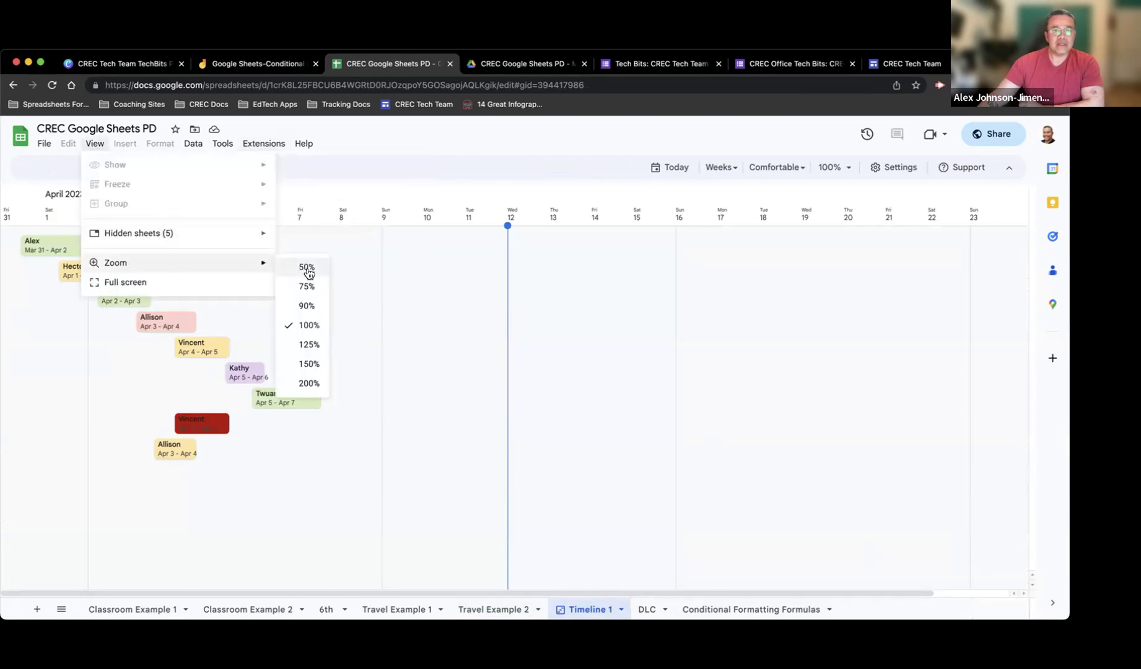
pyautogui.click(312, 350)
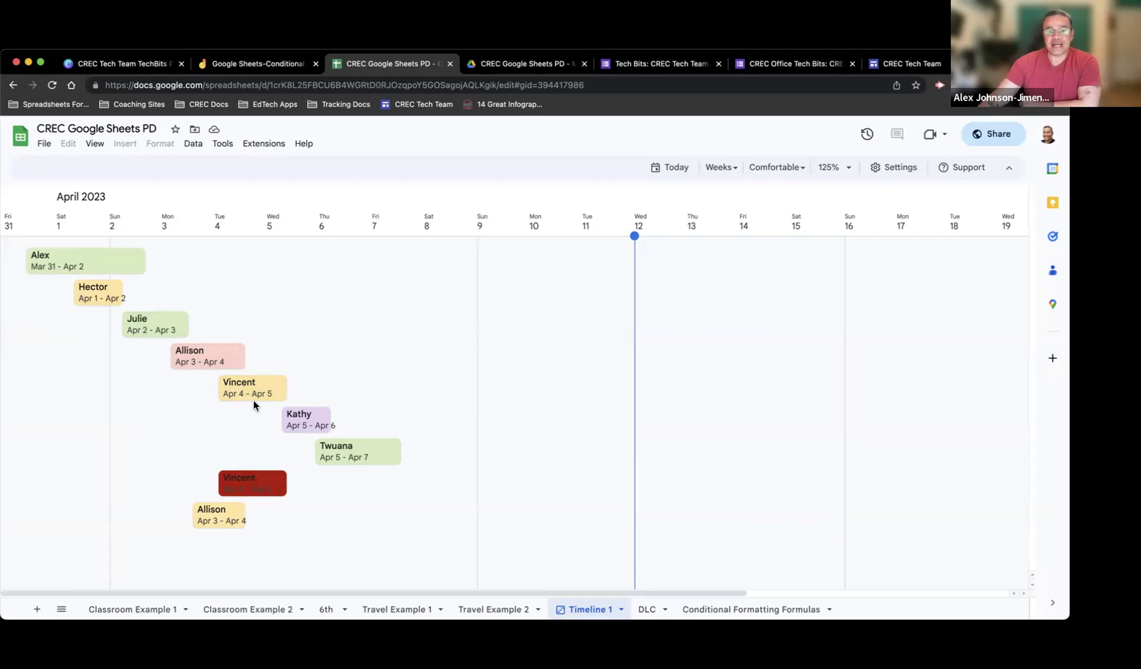
# Open the details of the green Apr 5 - Apr 7 timeline card and compare the timeline with its source data in Travel Example 2
pyautogui.click(365, 454)
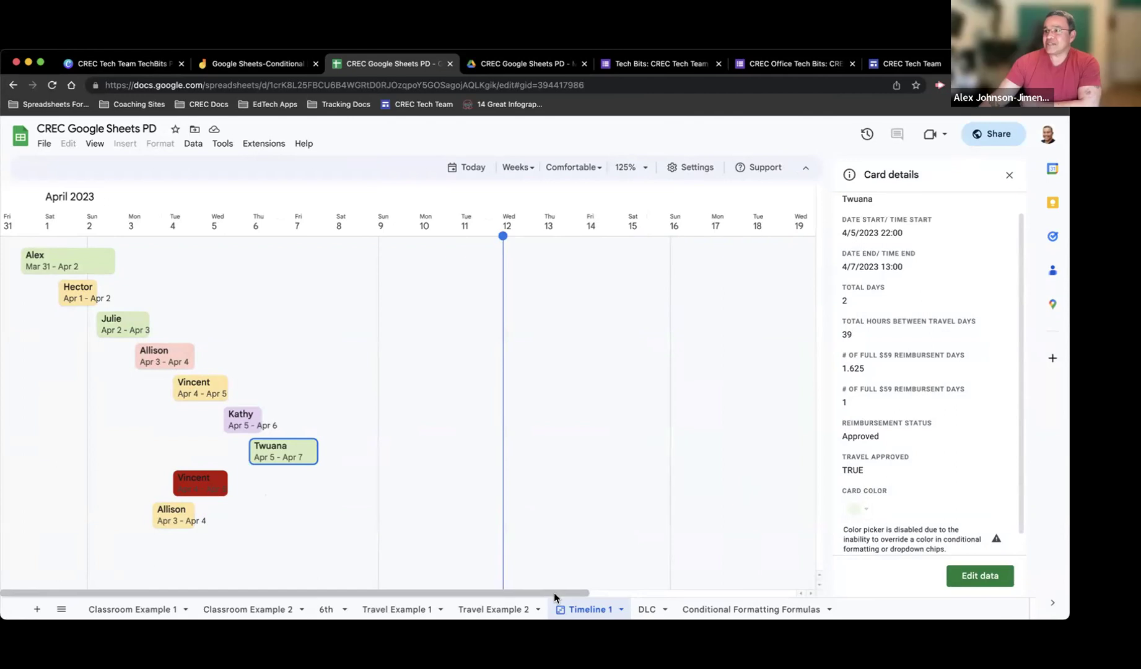
pyautogui.click(490, 608)
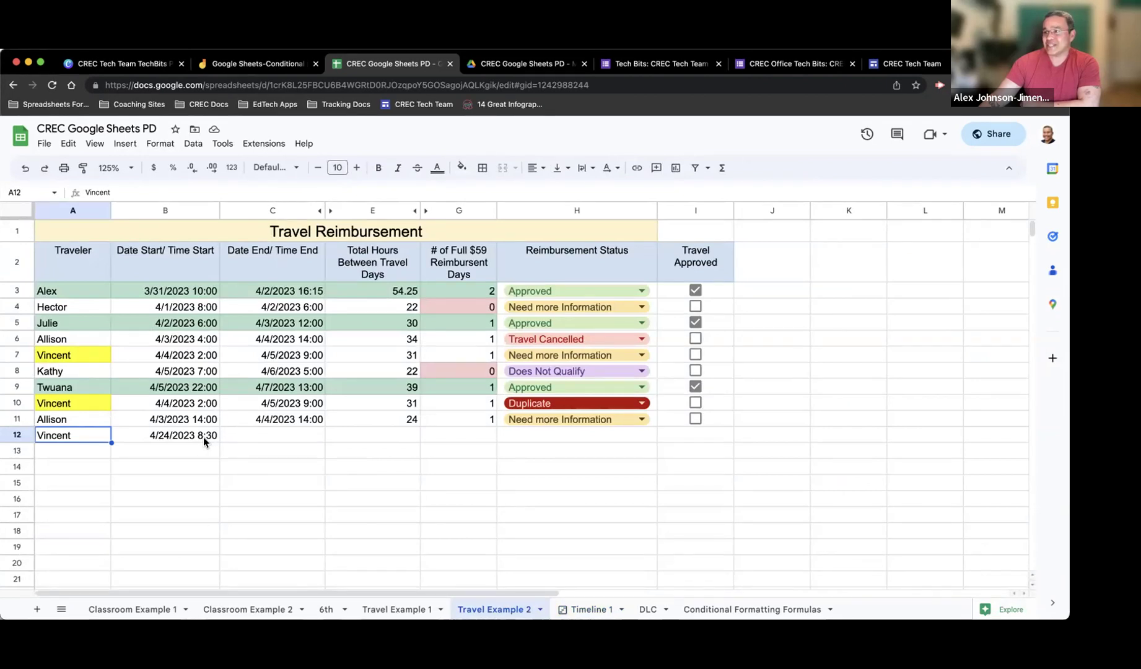
pyautogui.click(590, 610)
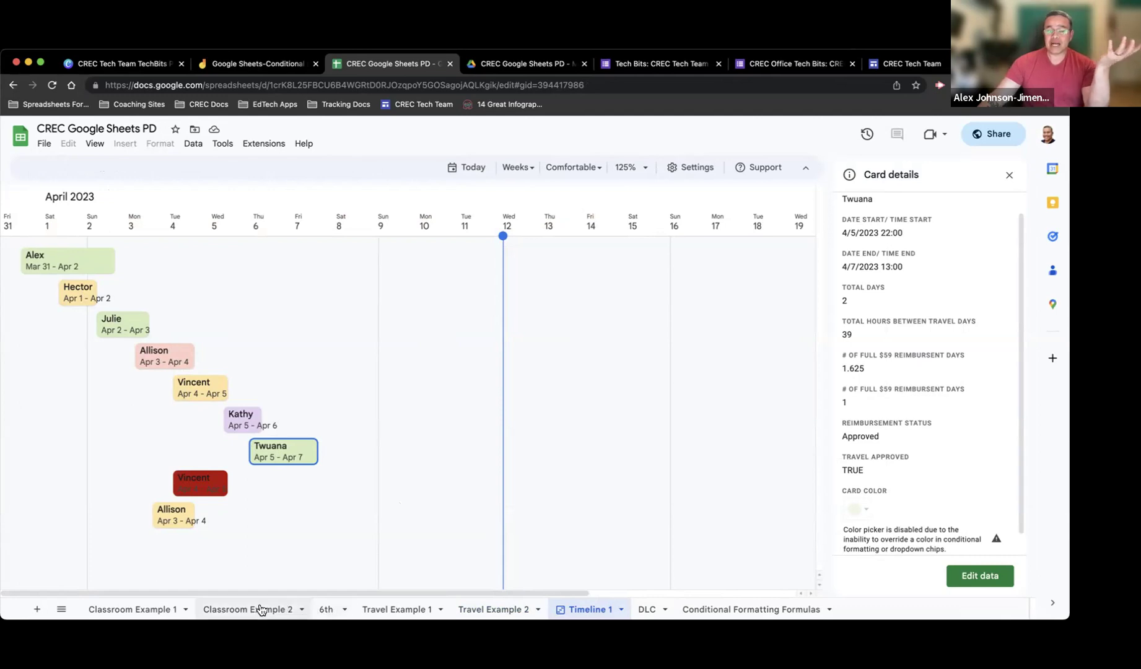
# Check the DLC sheet, and compare the traveler and start date in rows 7 and 10 of Travel Example 2
pyautogui.click(655, 617)
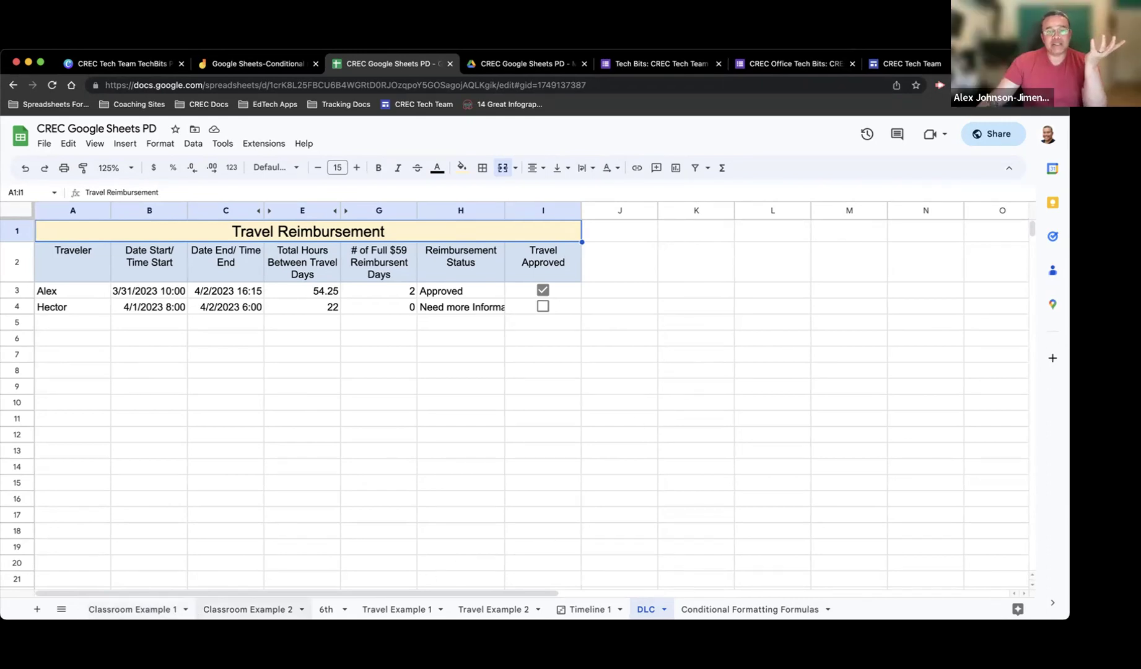
pyautogui.click(501, 613)
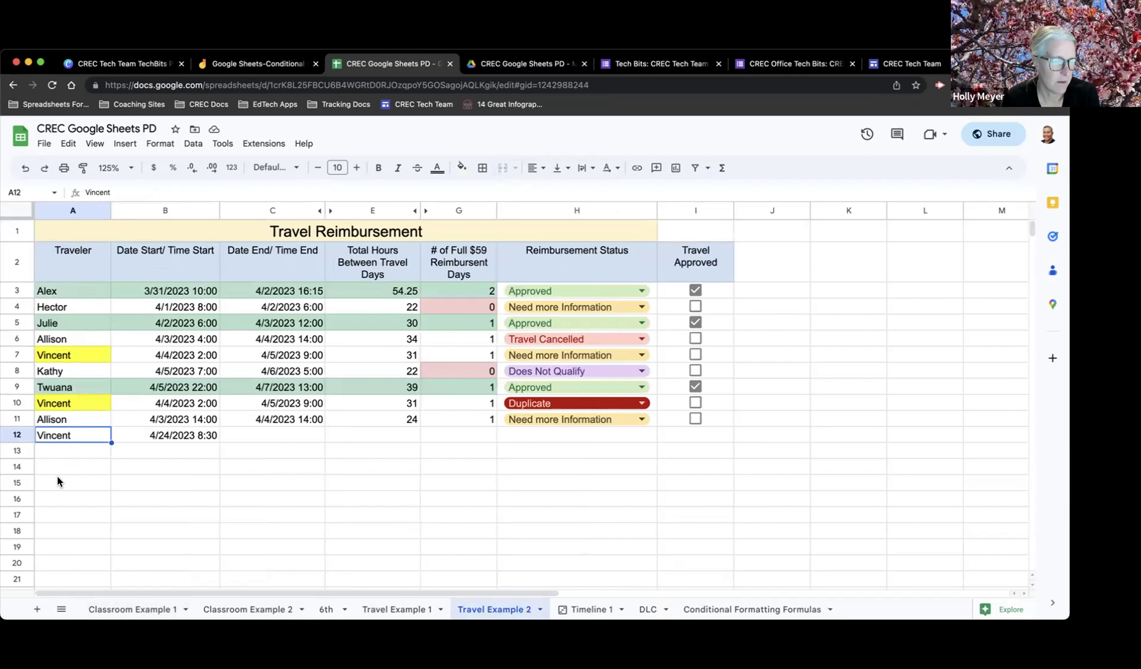
pyautogui.click(69, 358)
pyautogui.moveTo(69, 357); pyautogui.dragTo(168, 358)
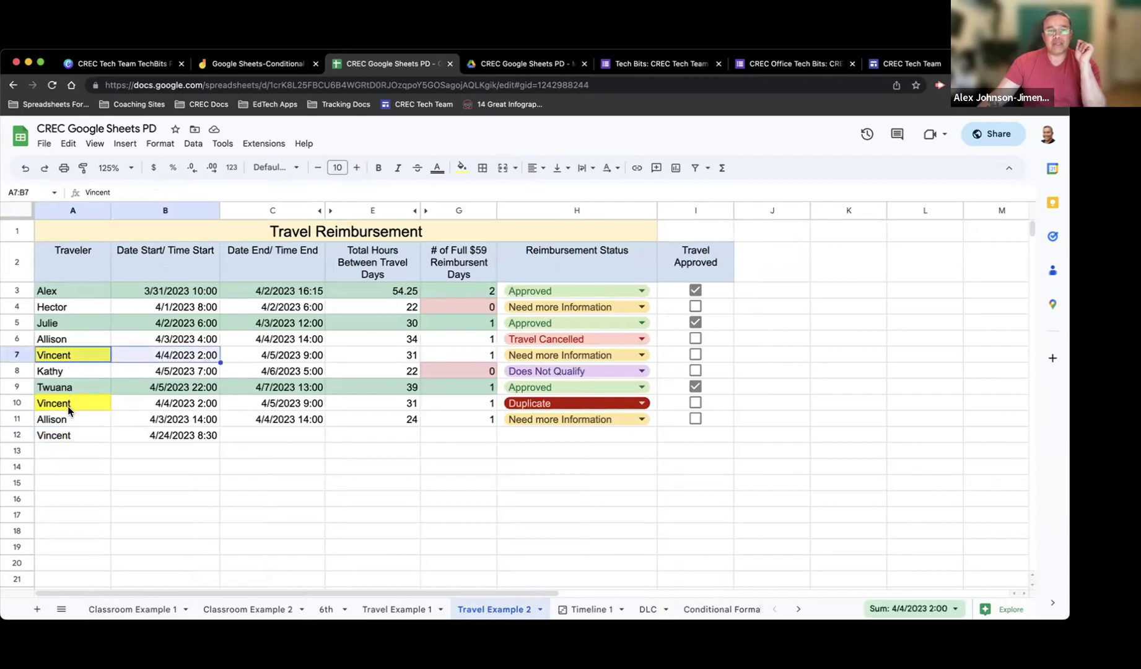
pyautogui.moveTo(68, 406); pyautogui.dragTo(193, 406)
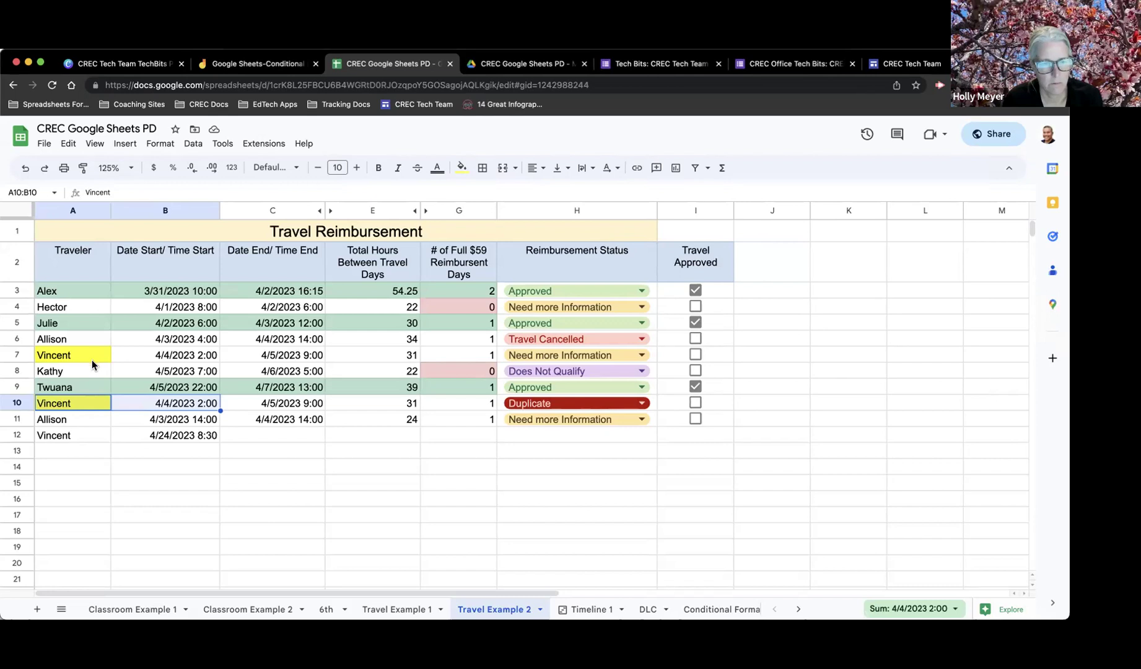
# Review the Conditional Formatting Formulas sheet and compare the unformatted Classroom Example 1 with Classroom Example 2
pyautogui.click(709, 610)
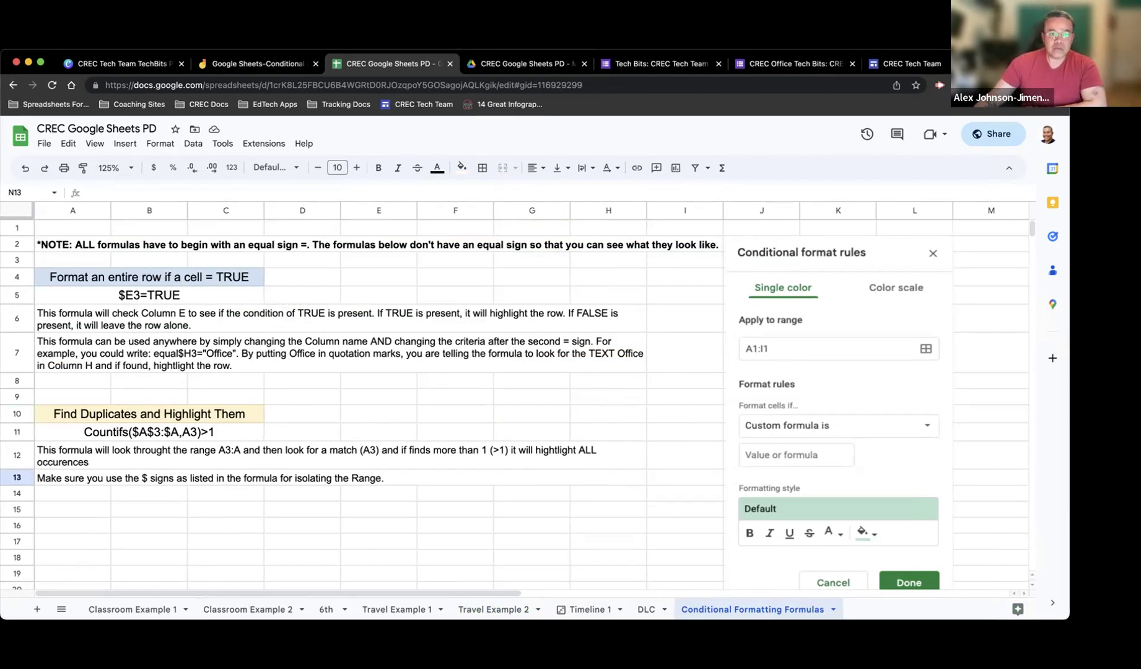
pyautogui.click(122, 609)
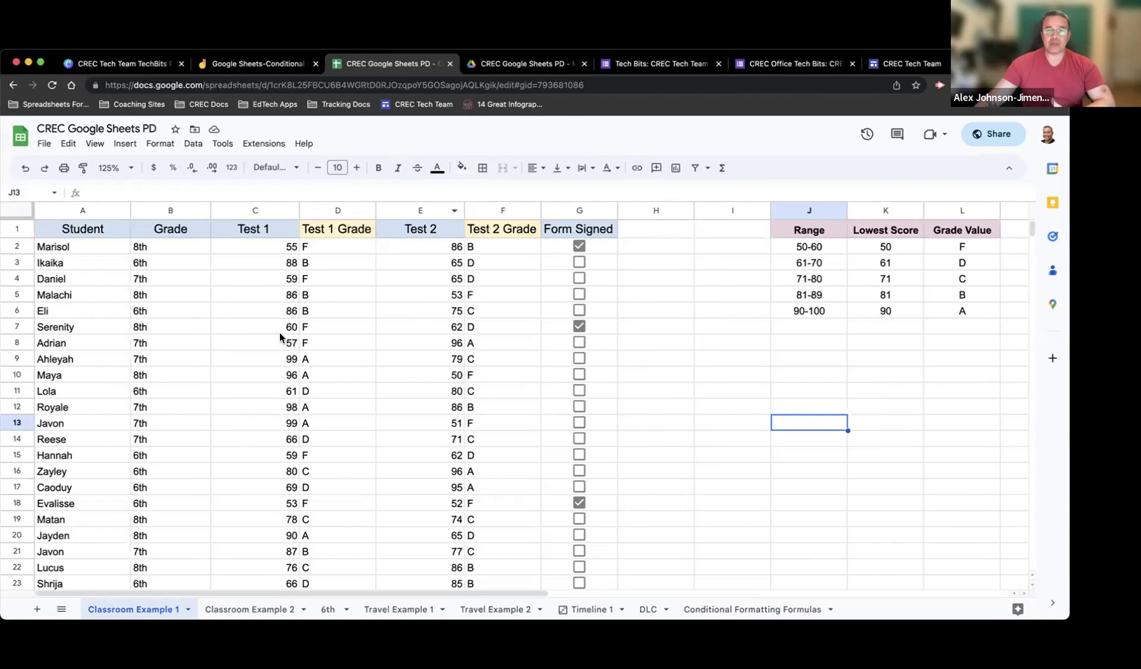
pyautogui.click(267, 610)
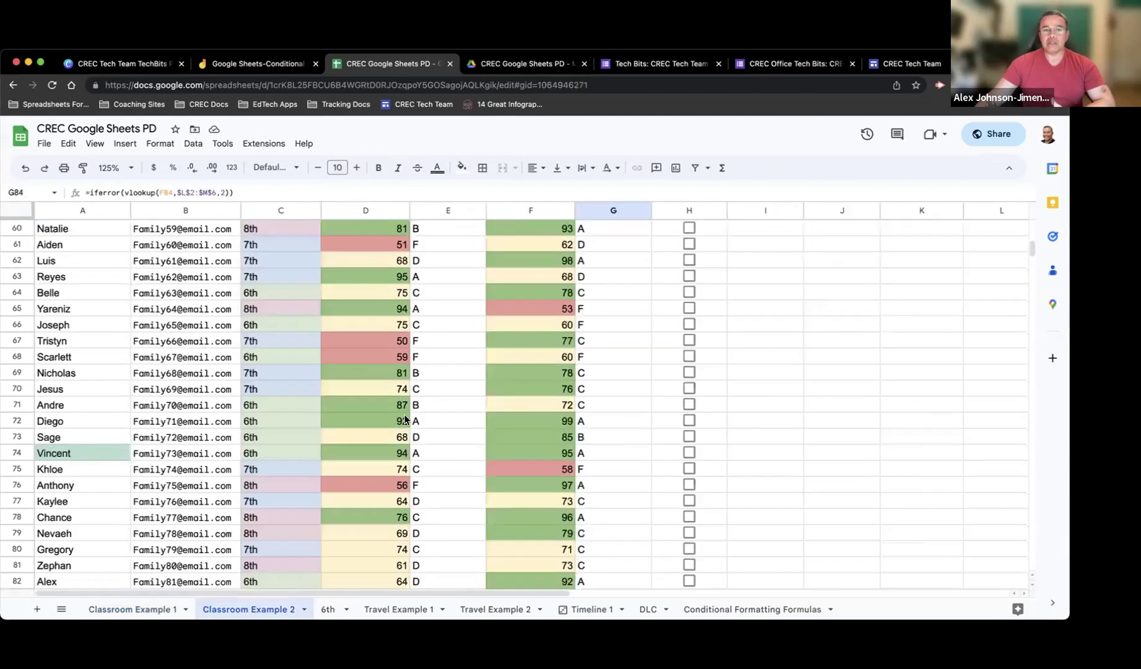
pyautogui.click(139, 608)
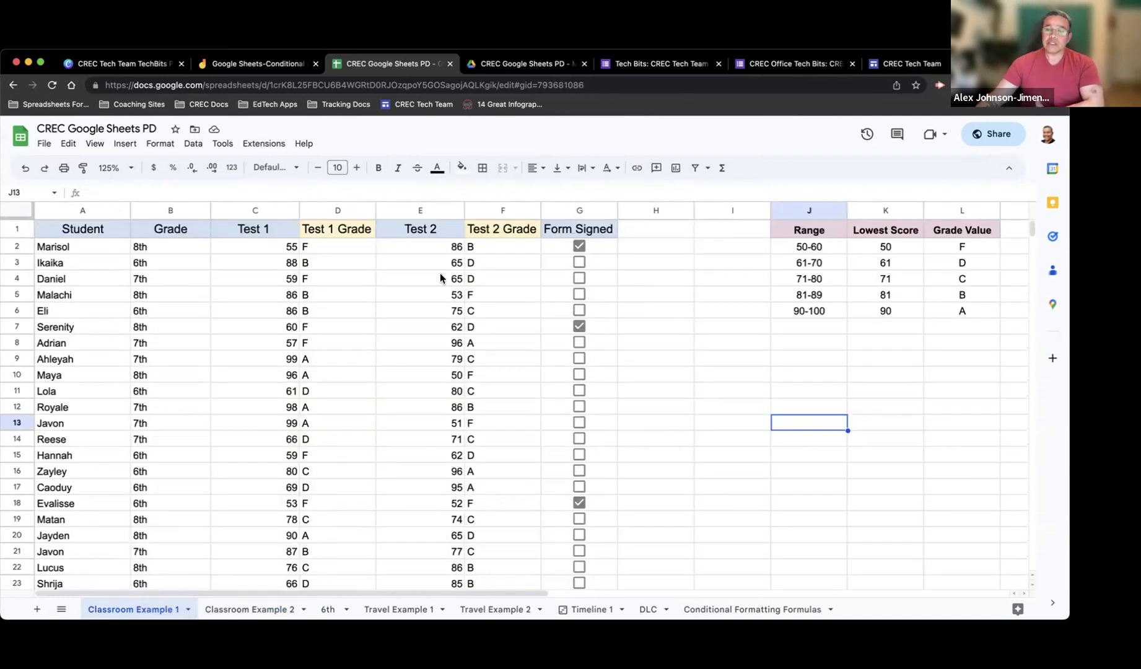
pyautogui.click(152, 144)
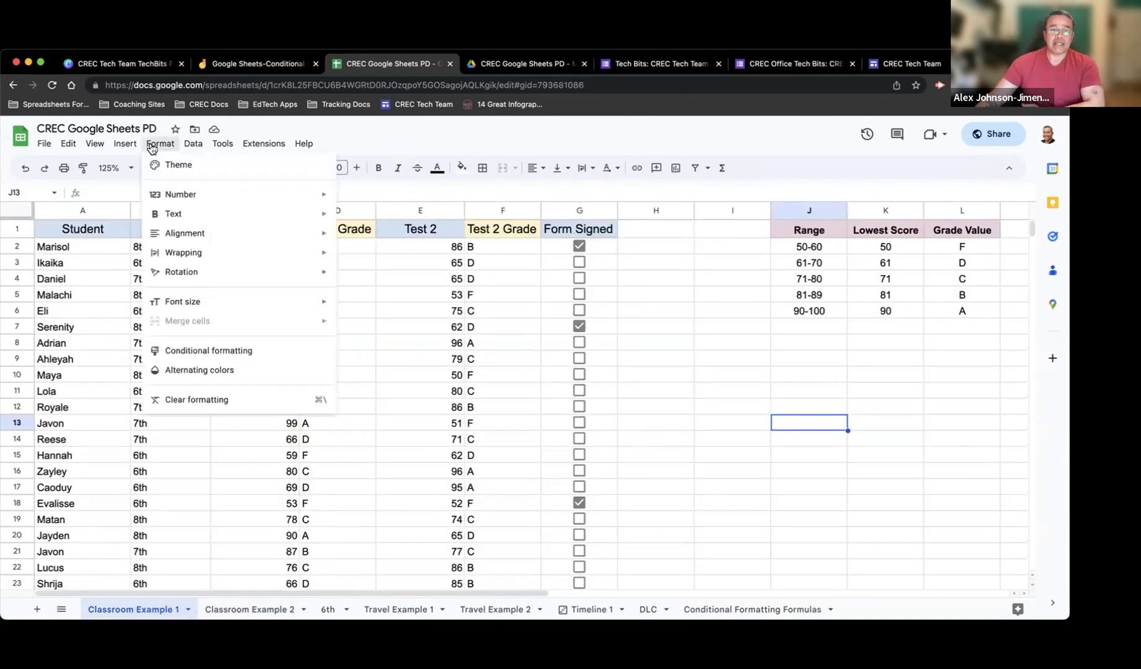
pyautogui.click(209, 351)
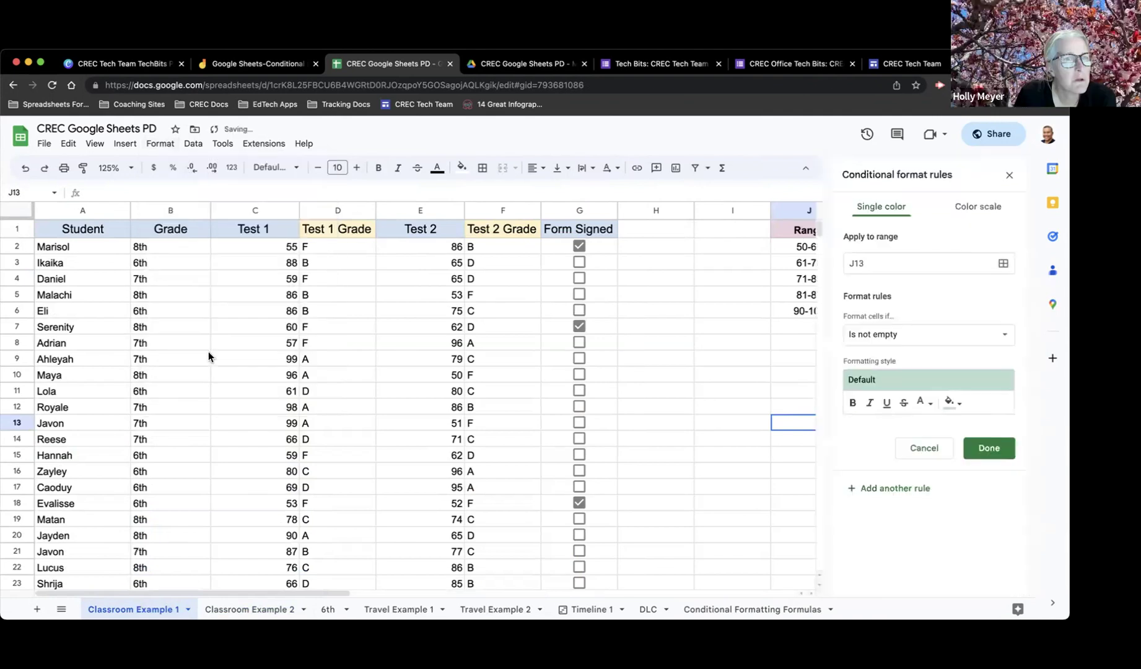
pyautogui.click(1009, 177)
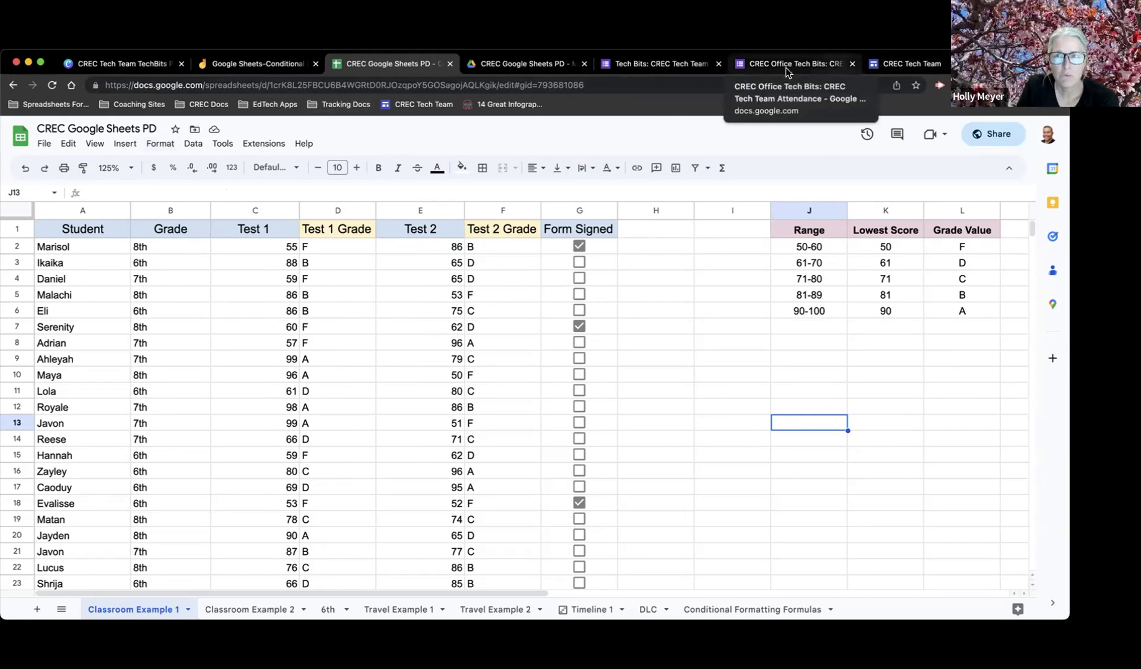
# Check the Copy document page for CREC Google Sheets PD and return to the Classroom Example 1 sheet
pyautogui.click(656, 326)
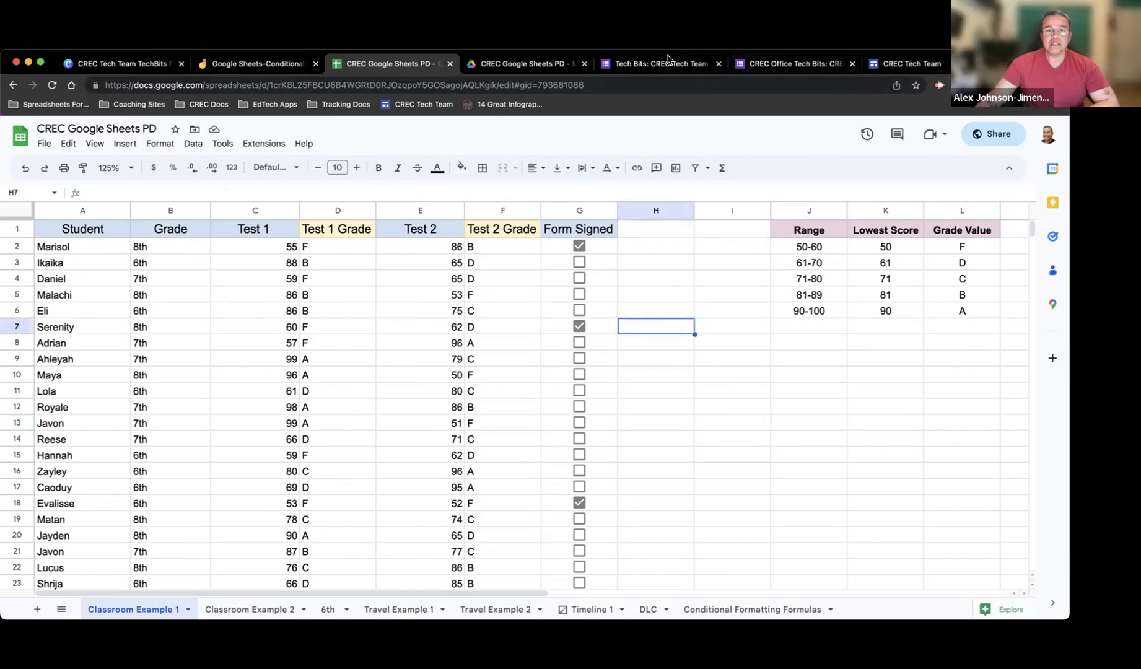
pyautogui.click(528, 64)
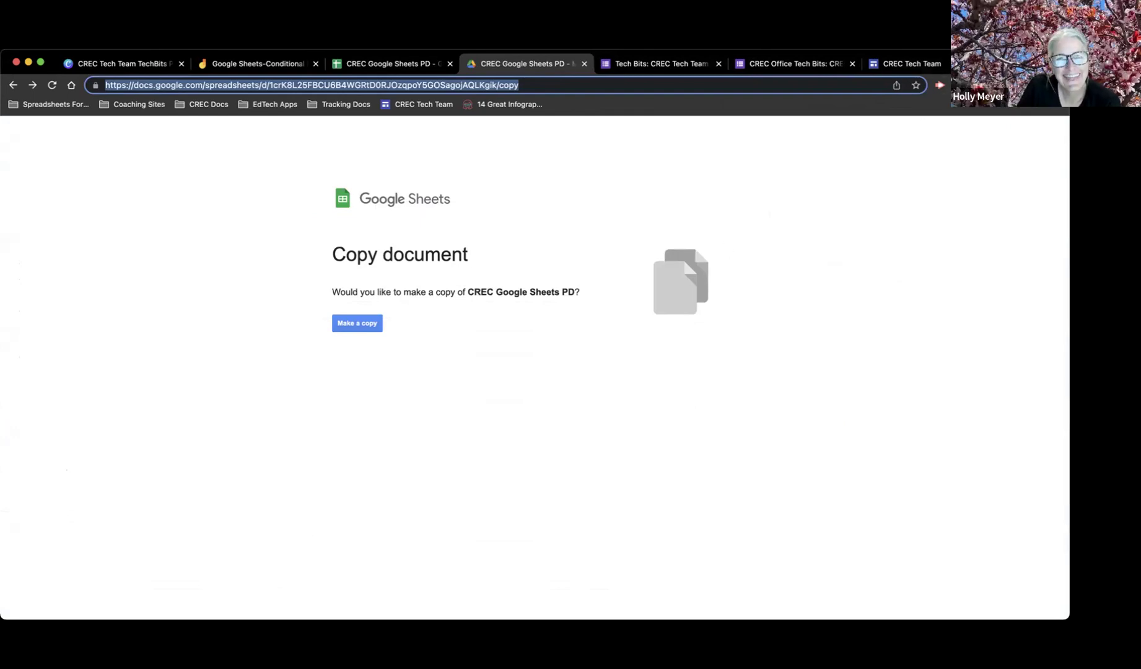
pyautogui.click(378, 65)
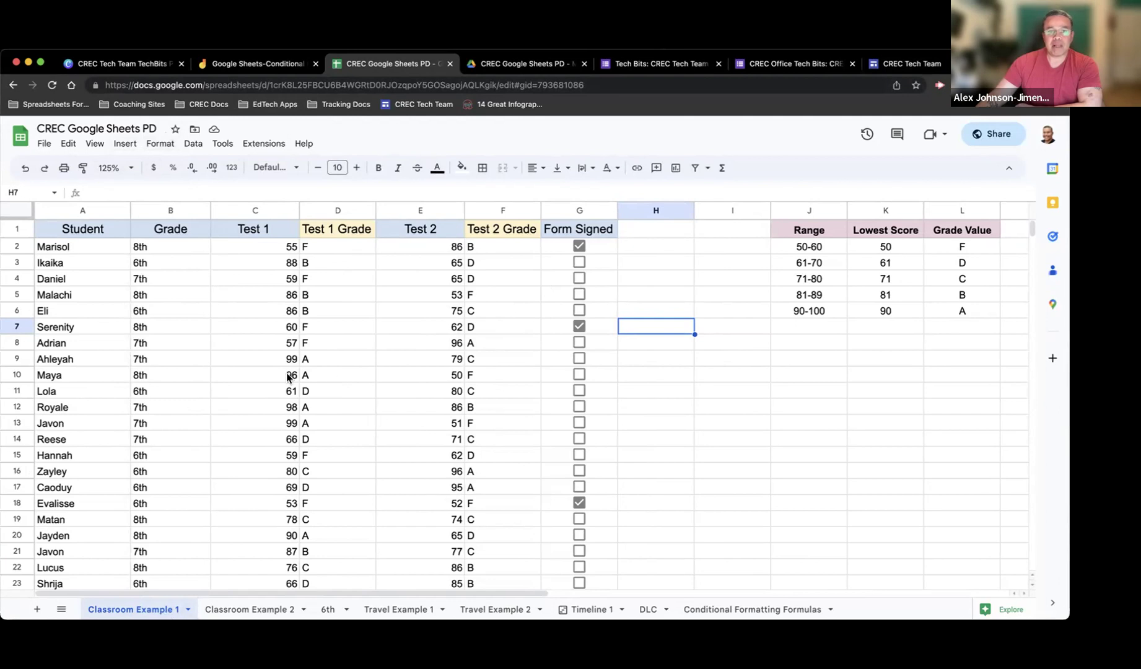
# Start a conditional formatting rule on Test 1 cell C2 that fills it yellow when it is not empty
pyautogui.click(158, 145)
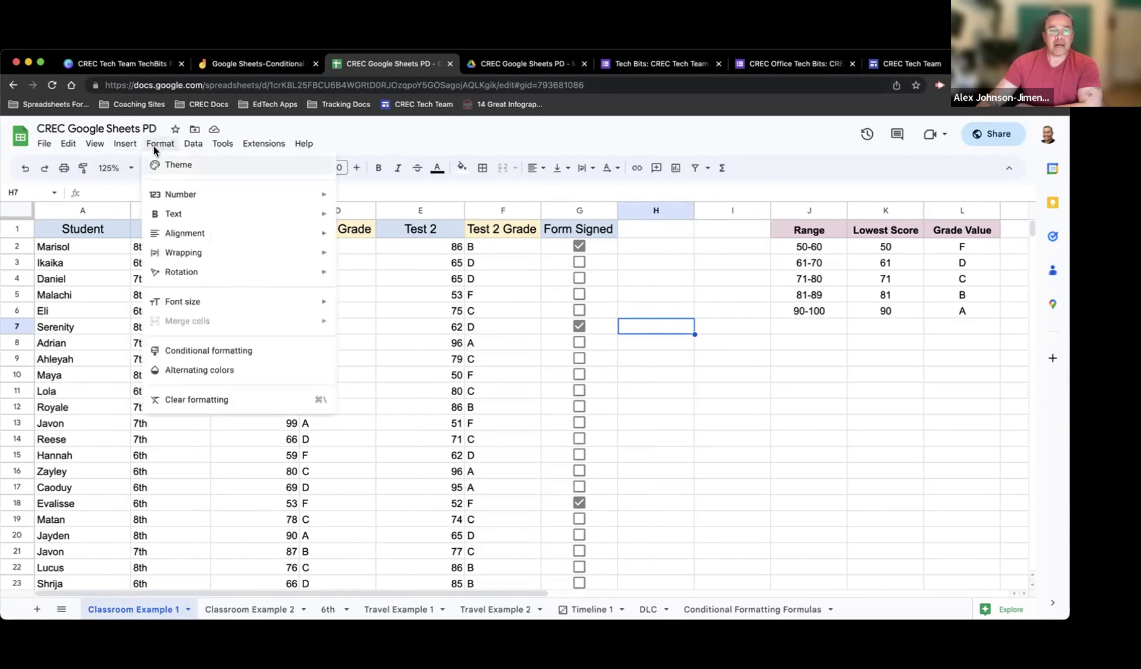
pyautogui.click(189, 351)
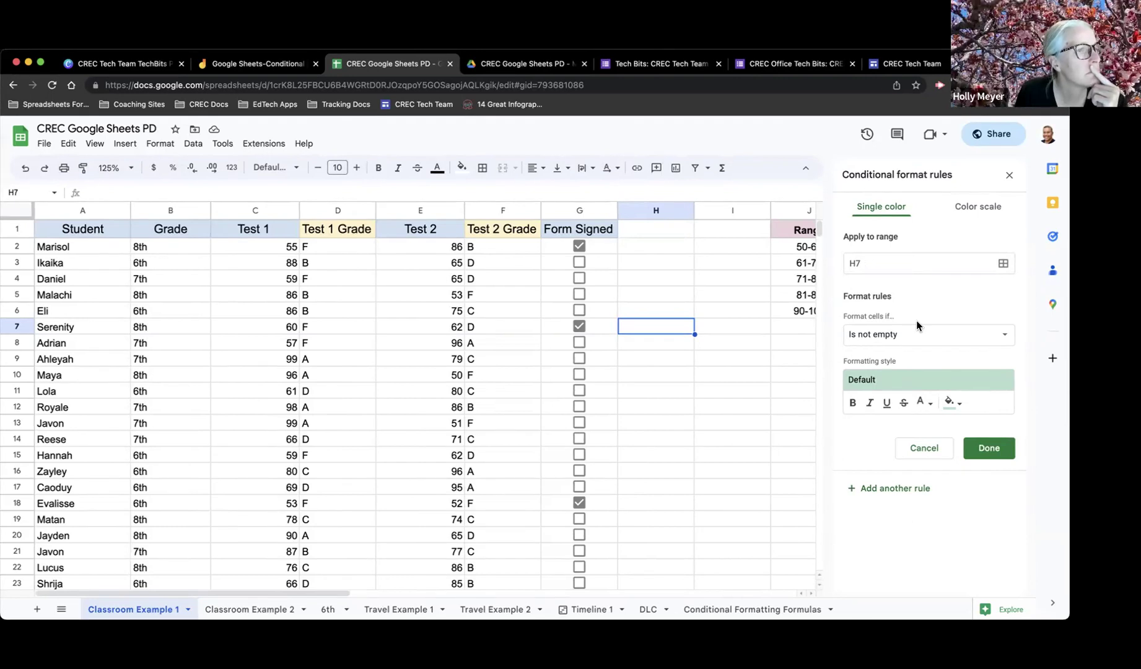
pyautogui.click(922, 449)
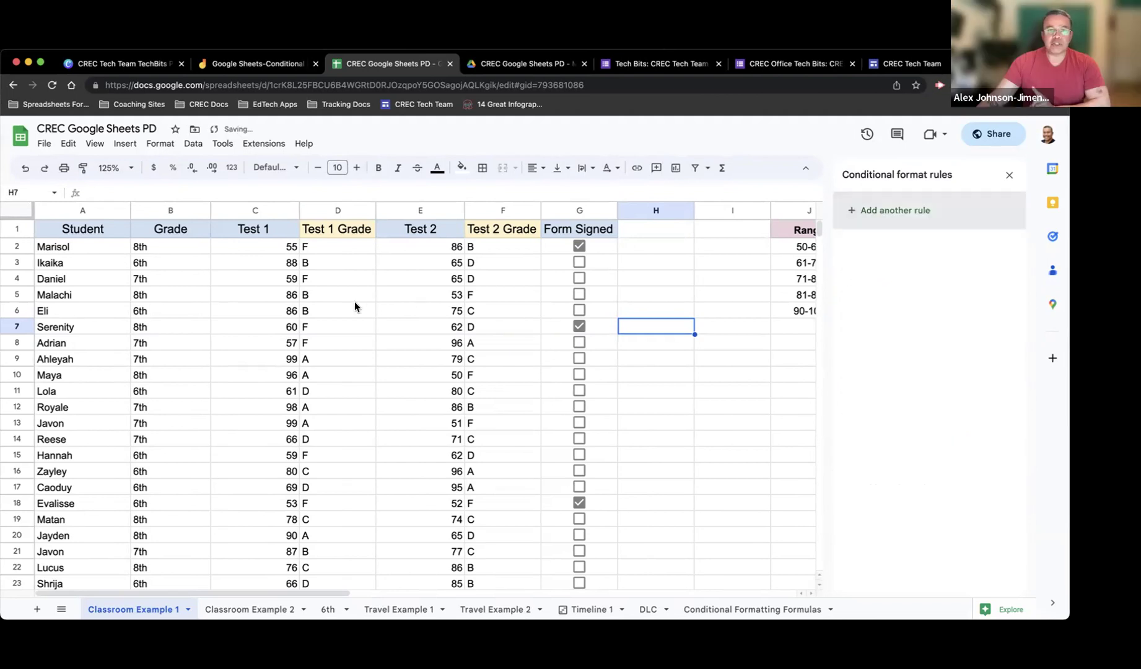
pyautogui.click(247, 248)
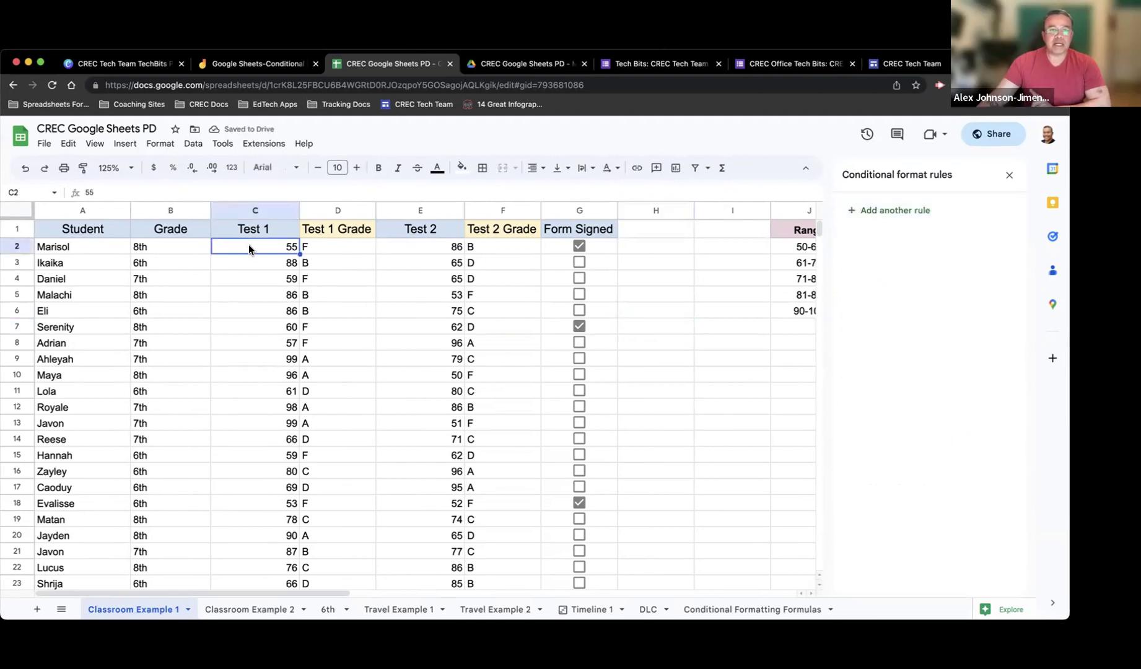
pyautogui.click(893, 211)
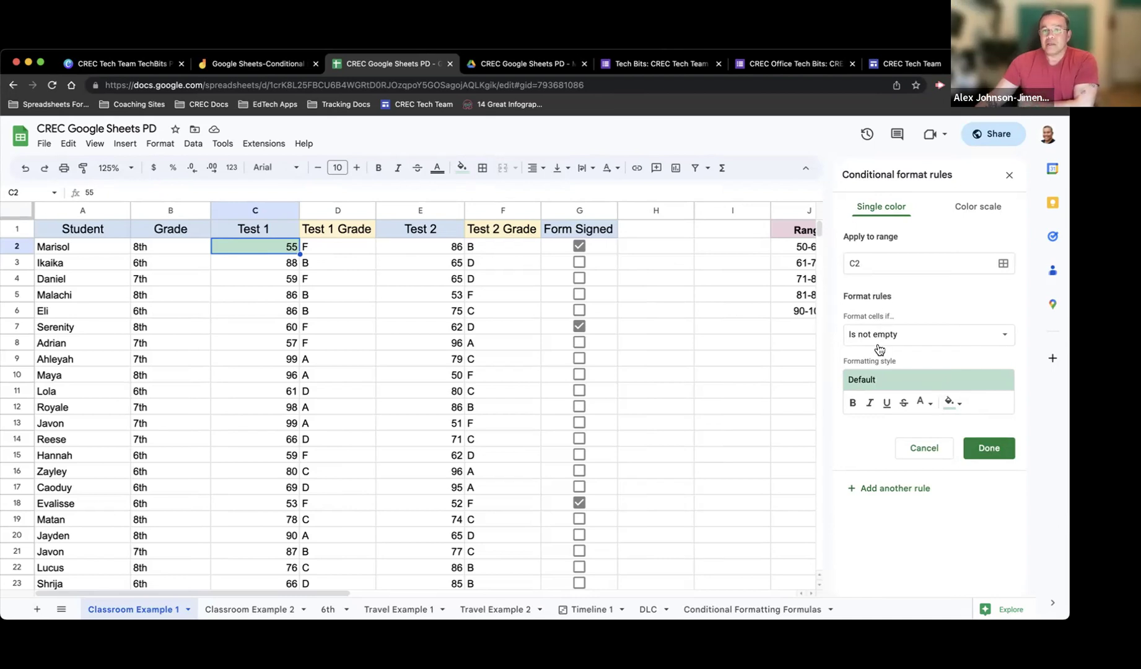
pyautogui.click(959, 402)
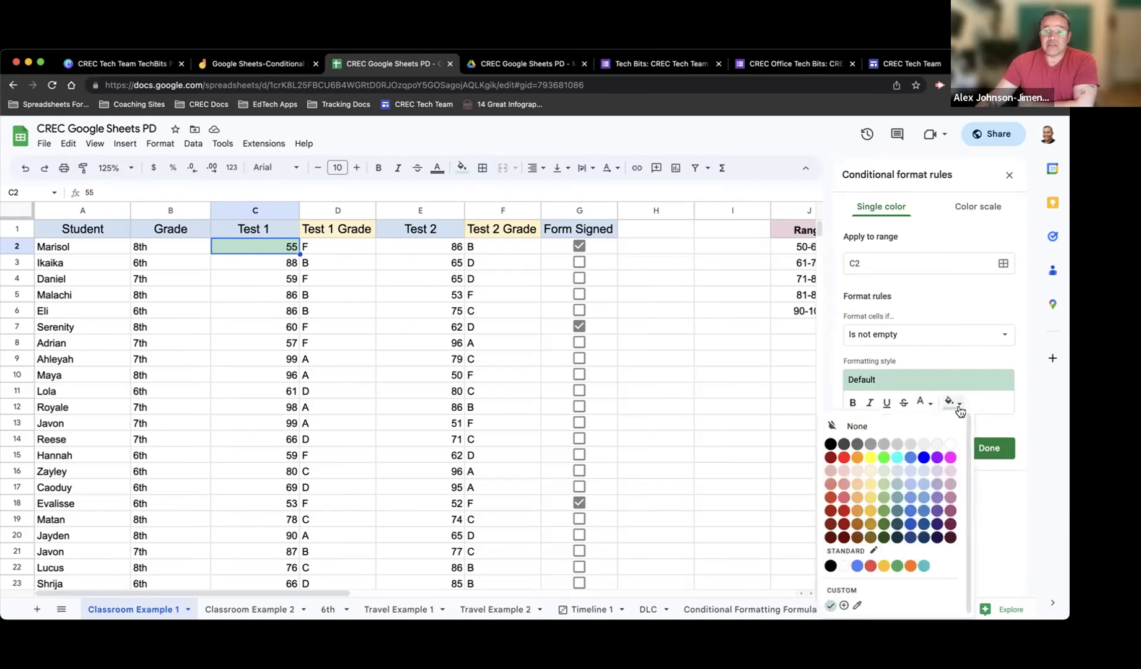
pyautogui.click(870, 458)
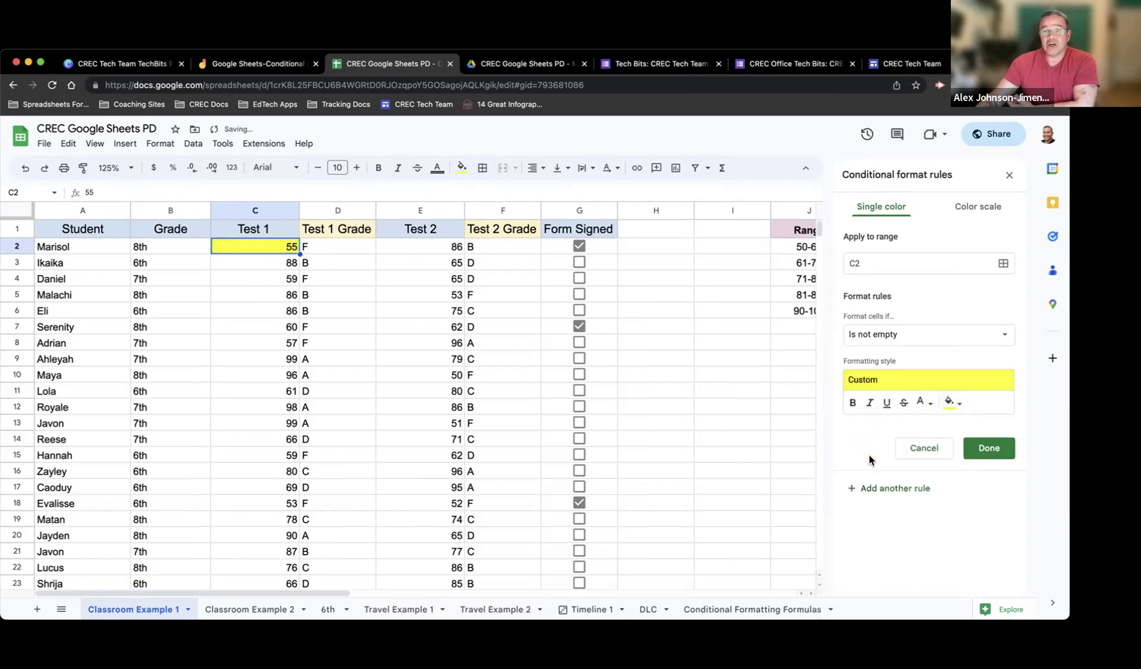
# Try blue as the text color of the C2 rule and change it to red
pyautogui.click(923, 403)
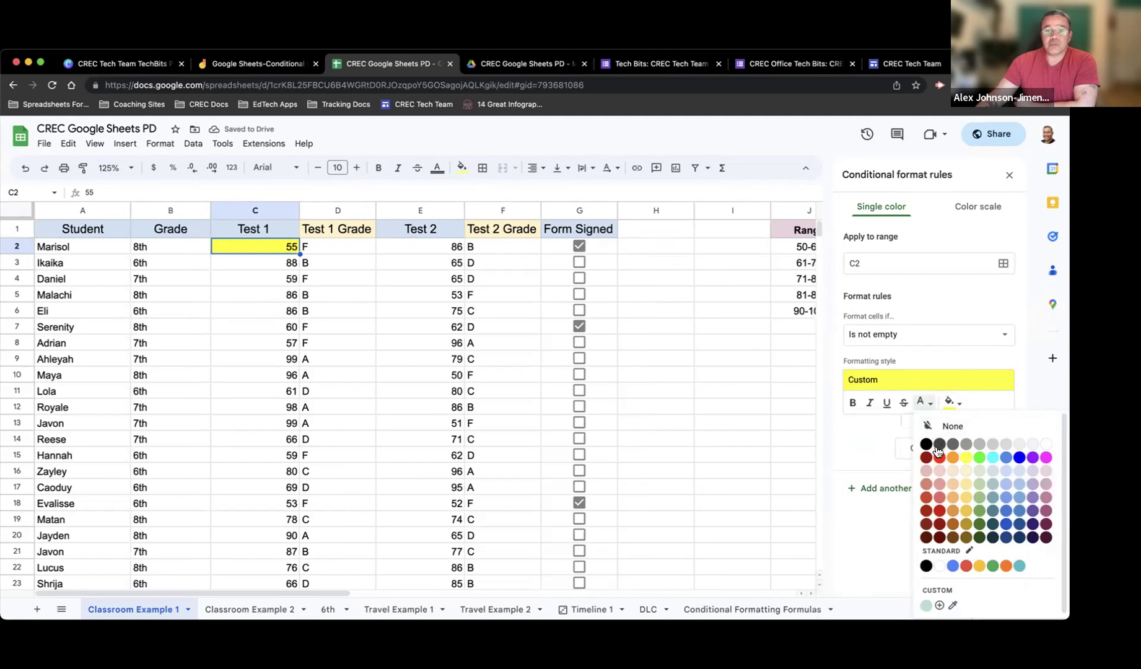
pyautogui.click(1019, 458)
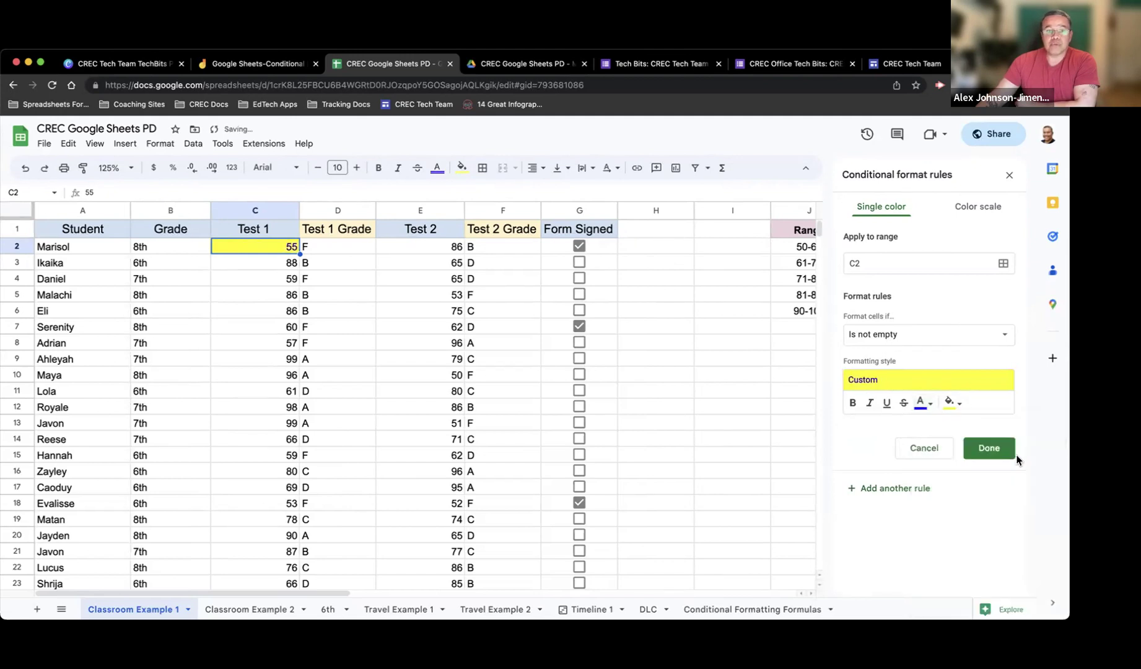
pyautogui.click(923, 403)
pyautogui.click(934, 458)
# Try strikethrough, underline, italic and bold in the C2 rule's formatting style, keeping only the underline
pyautogui.click(902, 404)
pyautogui.click(886, 404)
pyautogui.click(868, 409)
pyautogui.click(852, 403)
pyautogui.click(886, 404)
pyautogui.click(903, 403)
pyautogui.click(886, 404)
pyautogui.click(870, 403)
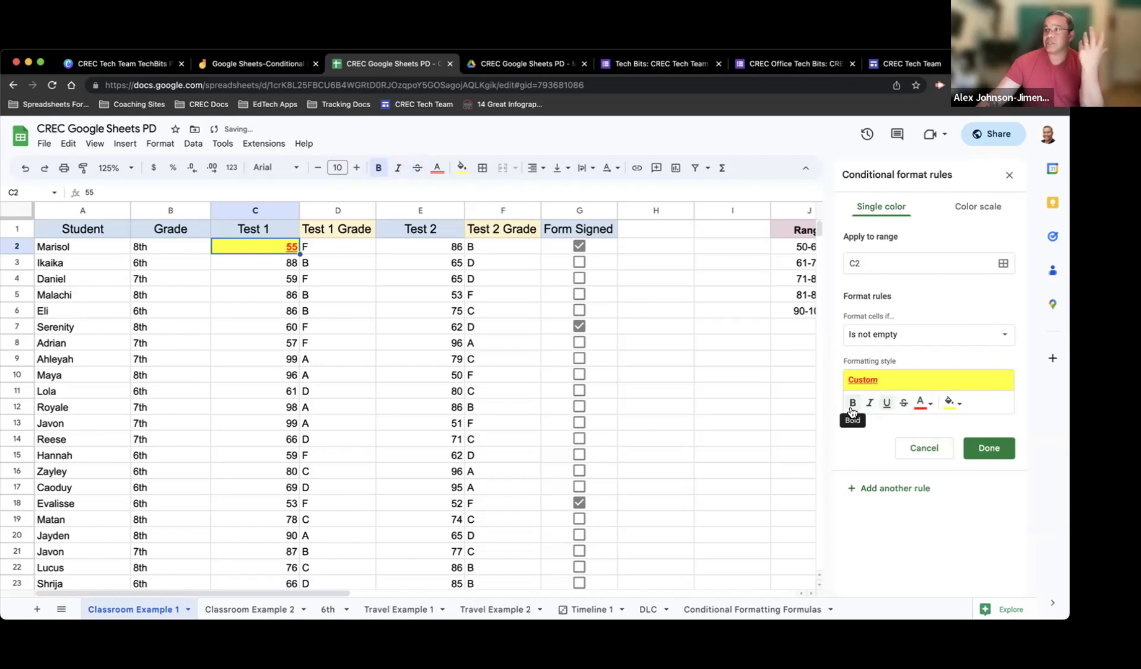
pyautogui.click(852, 406)
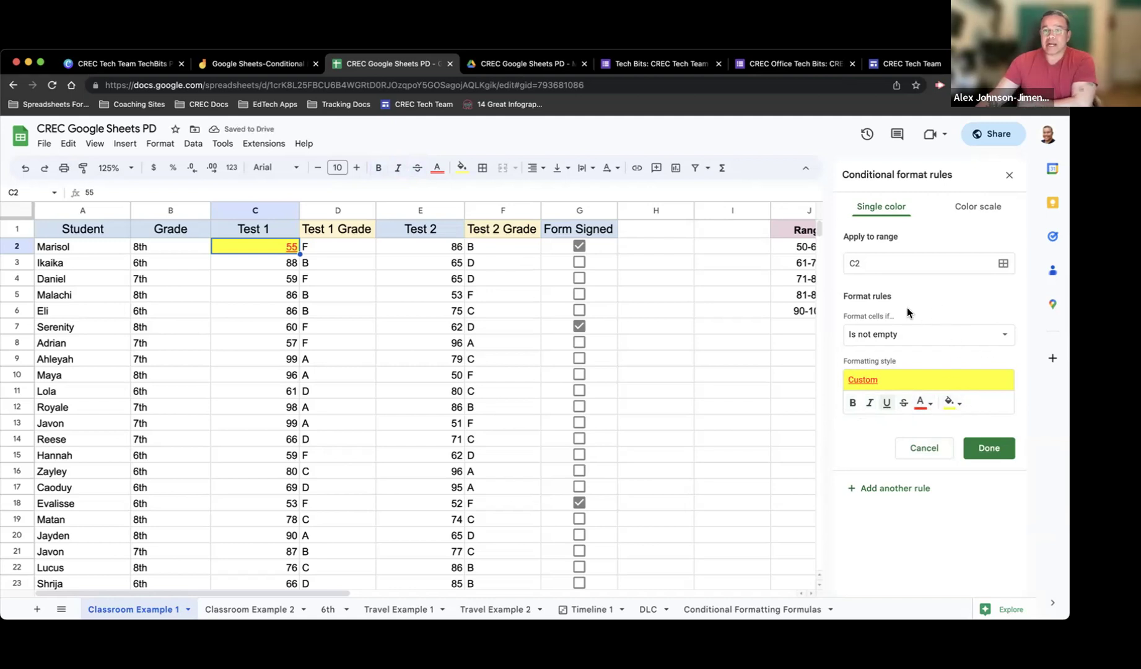
# Examine the available format conditions from Is empty to Custom formula is, and discard the C2 rule
pyautogui.click(910, 345)
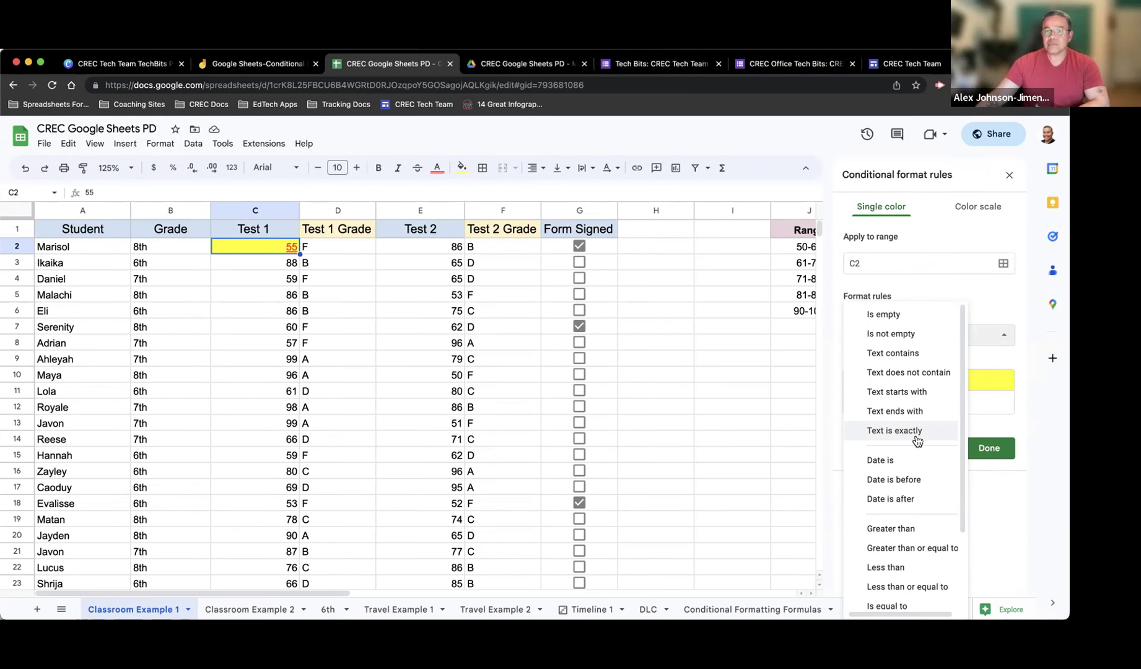
pyautogui.moveTo(961, 454); pyautogui.dragTo(962, 505)
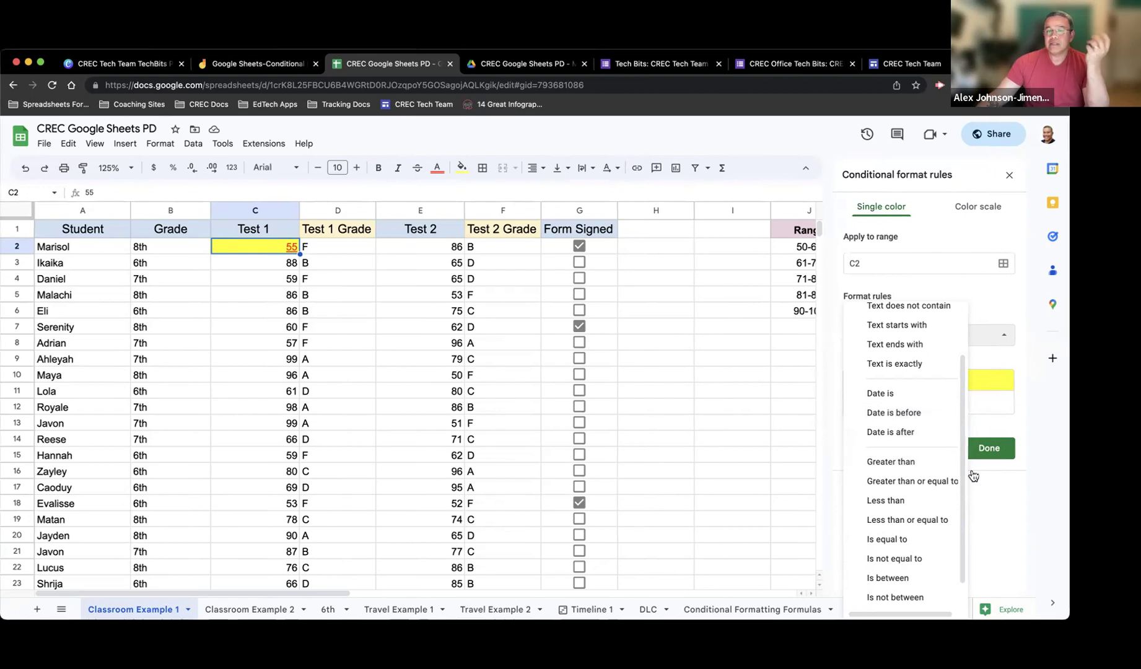
pyautogui.scroll(-1, 961, 472)
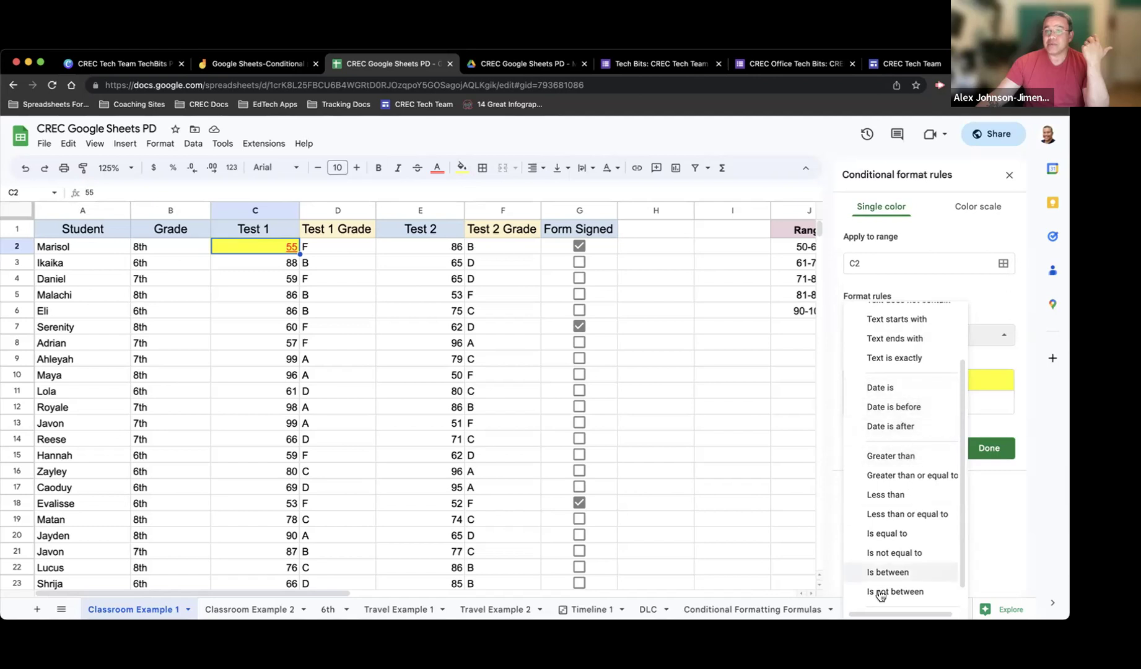
pyautogui.scroll(-2, 961, 526)
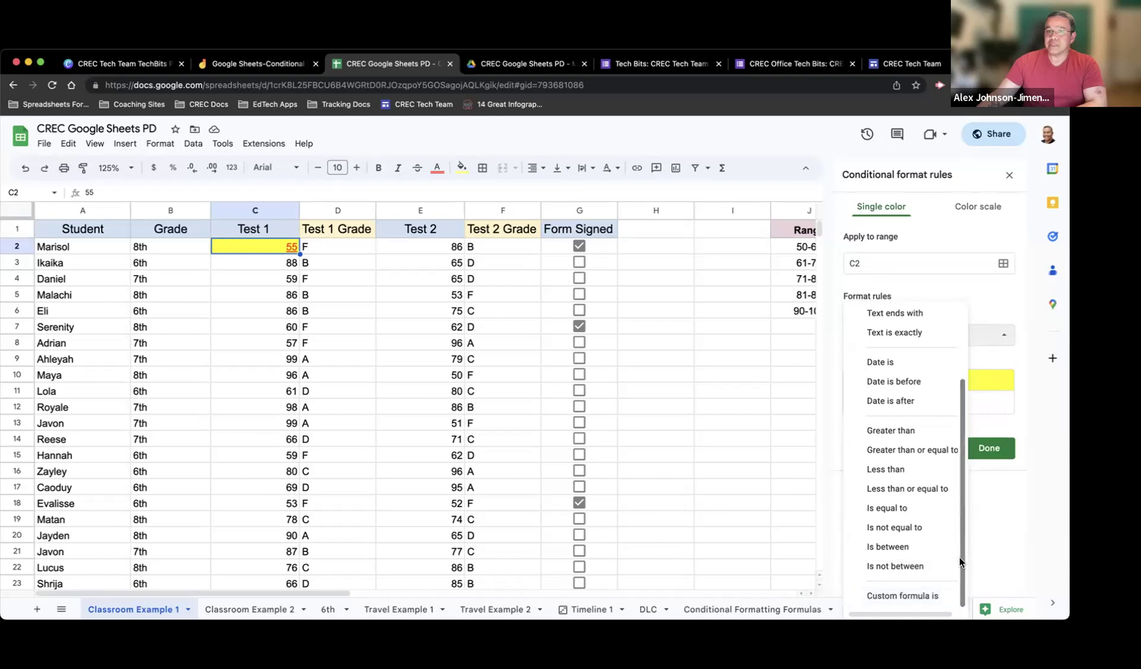
pyautogui.click(995, 524)
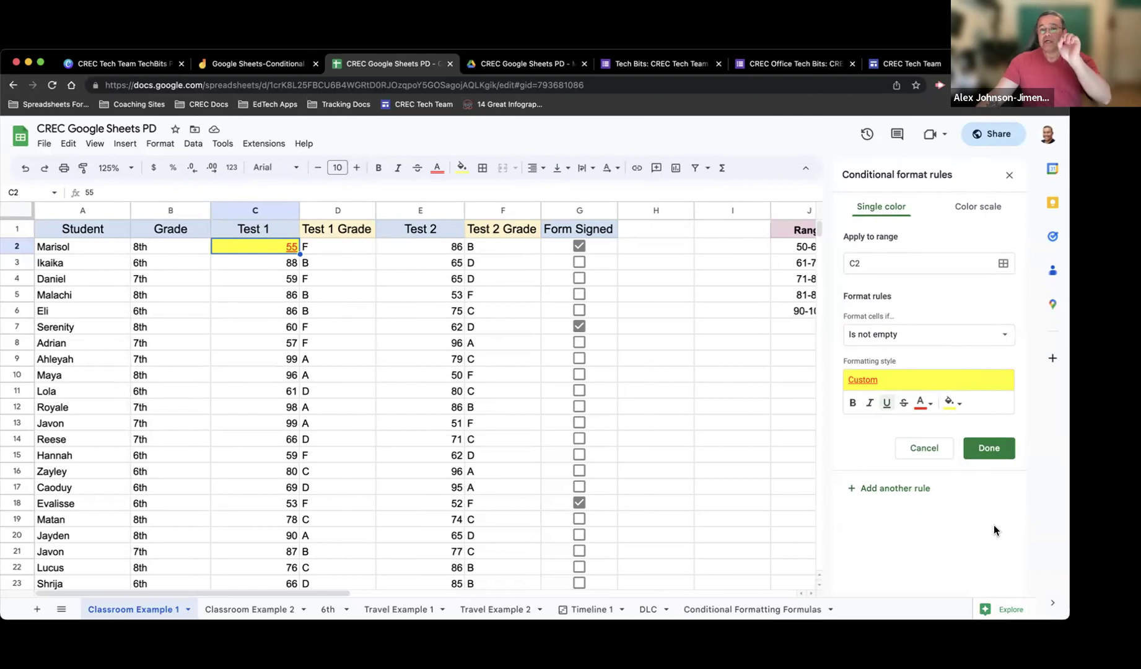
pyautogui.click(925, 450)
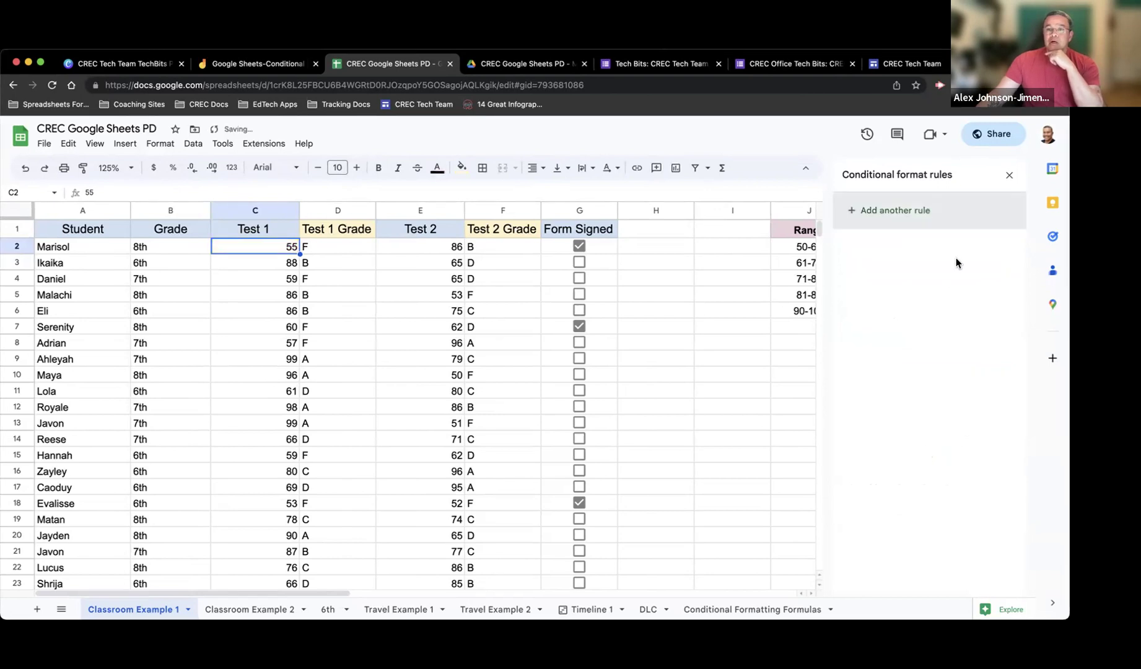
pyautogui.click(1009, 174)
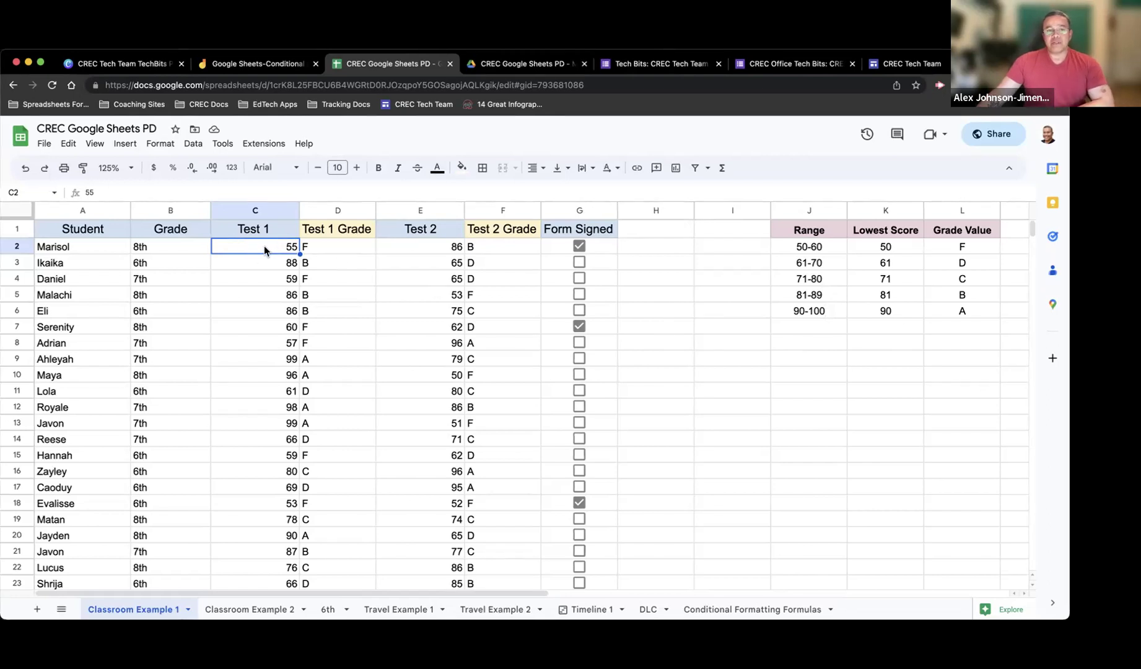
# Enter the single-cell reference C2 as a text example in cell J9
pyautogui.click(798, 359)
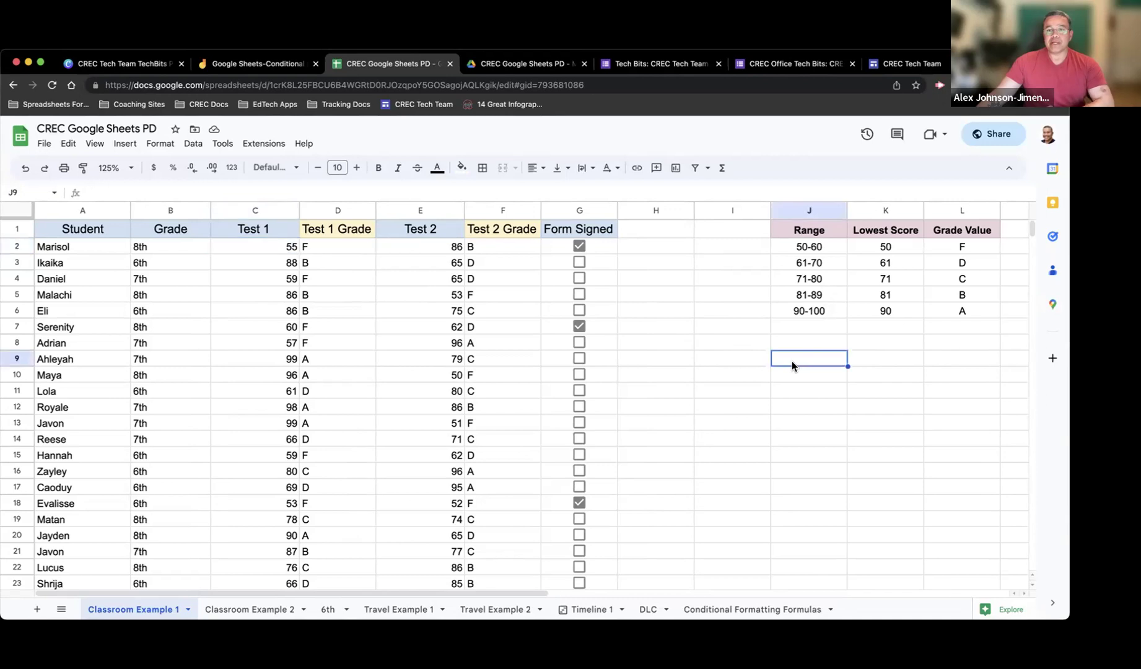
pyautogui.write('C2')
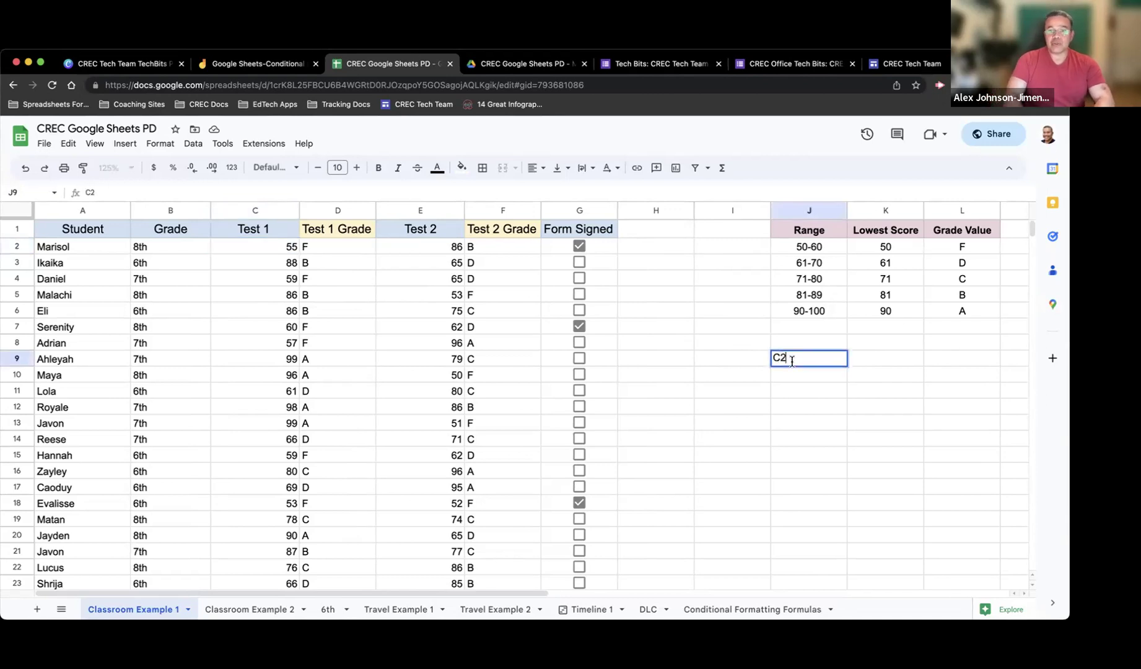
pyautogui.press('Return')
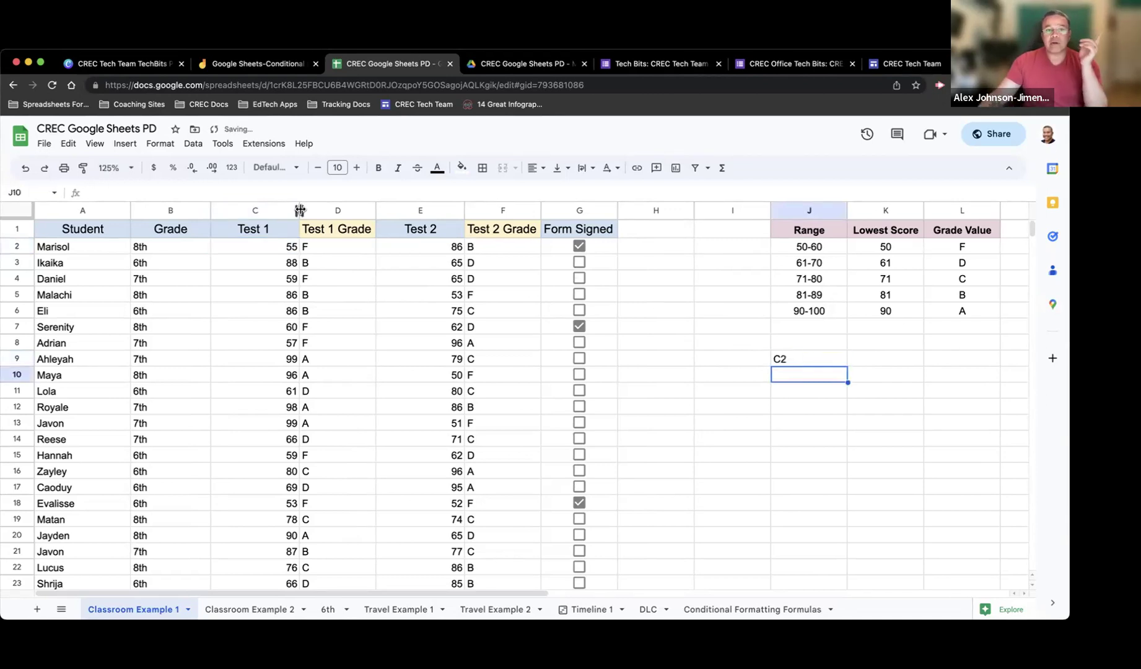
# Highlight the Test 1 scores in C2 to C8 and write their range as c2:c8 in cell J10
pyautogui.click(265, 251)
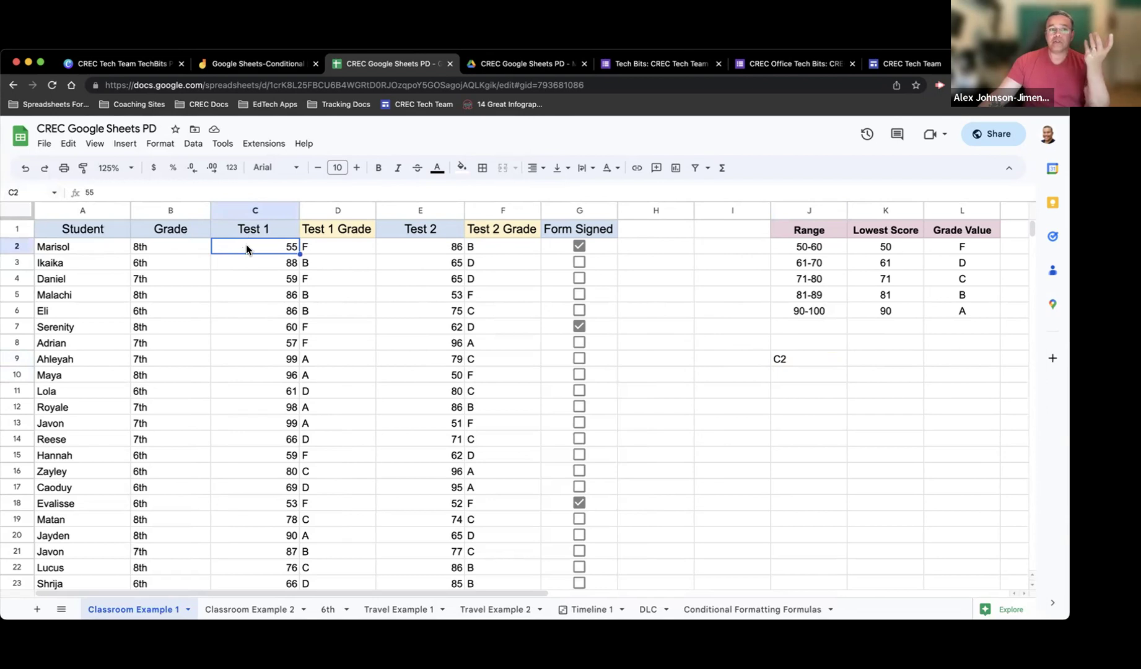
pyautogui.moveTo(246, 244); pyautogui.dragTo(249, 337)
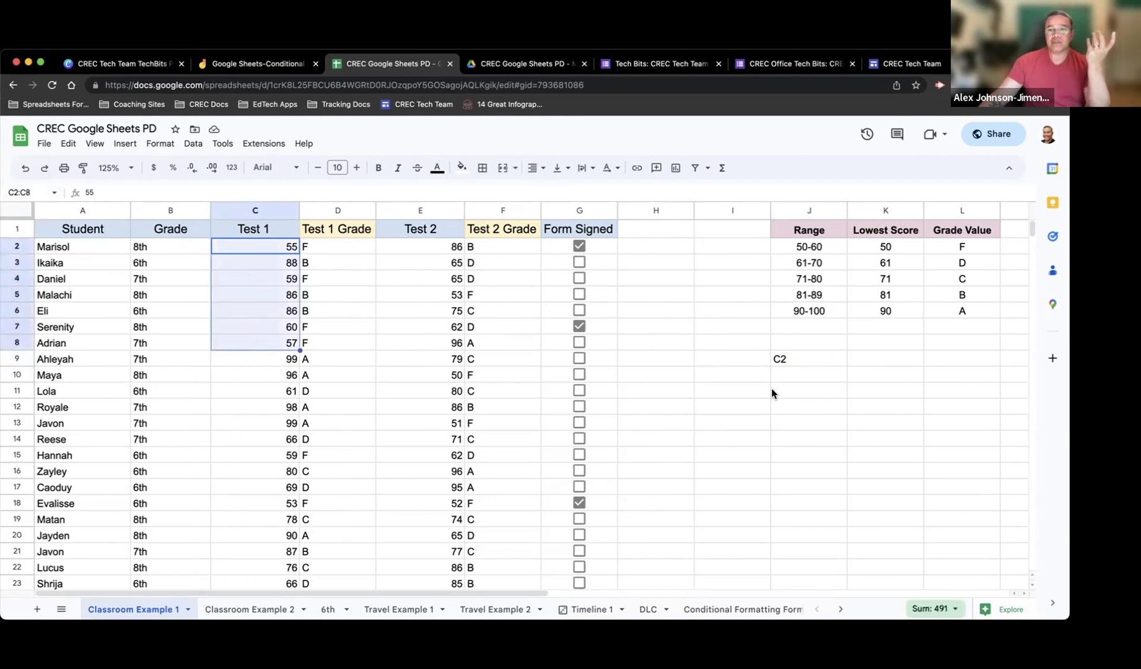
pyautogui.click(803, 374)
pyautogui.write('c2')
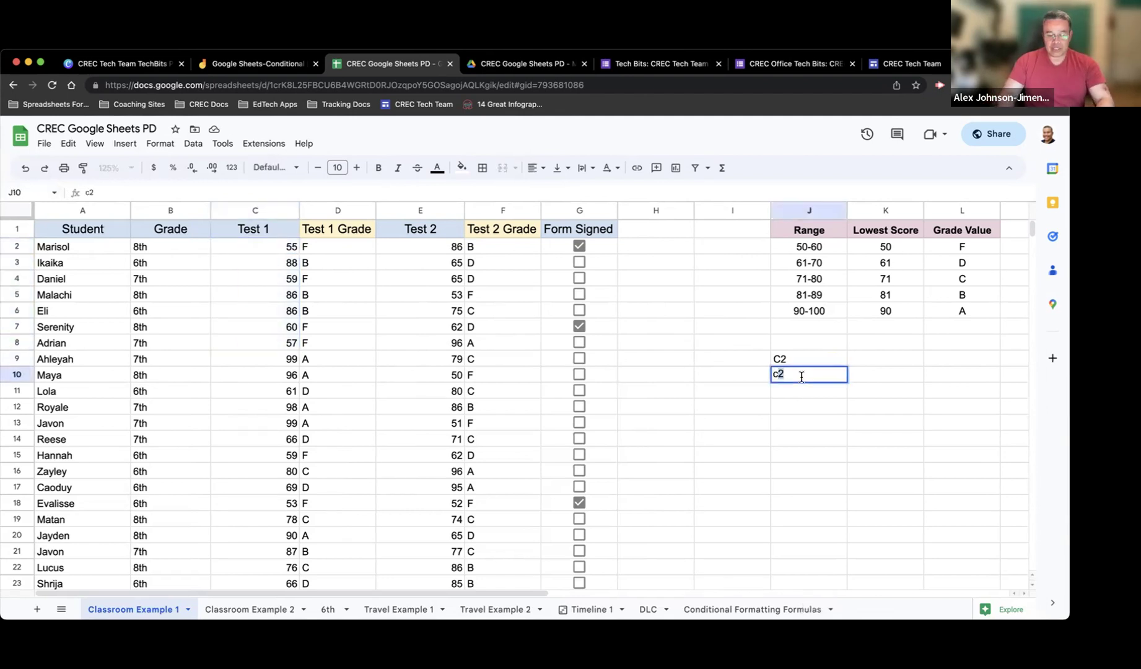
pyautogui.write(':c8')
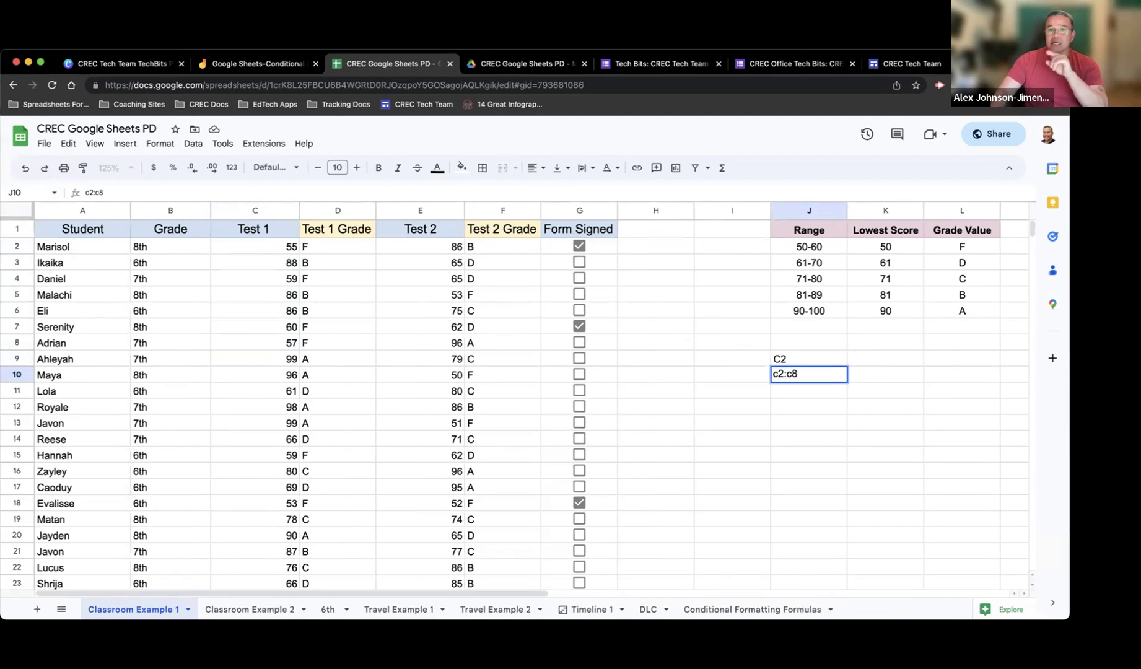
pyautogui.press('Return')
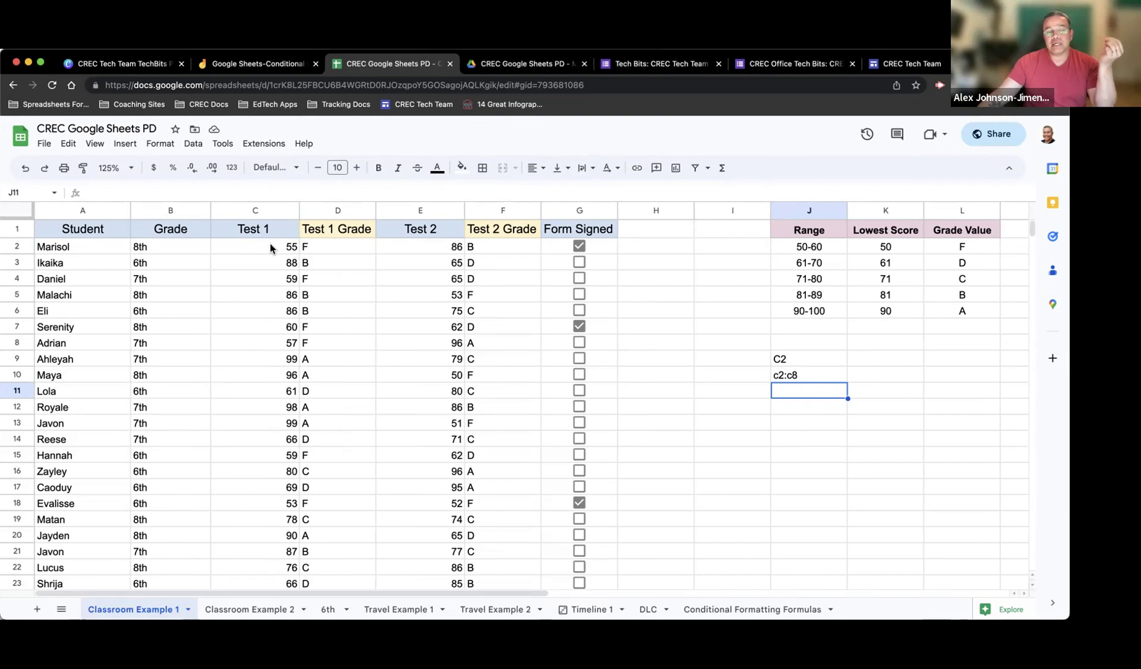
# Highlight the range C2:C8 again and clear the reference examples from cells J9 and J10
pyautogui.moveTo(270, 248); pyautogui.dragTo(271, 345)
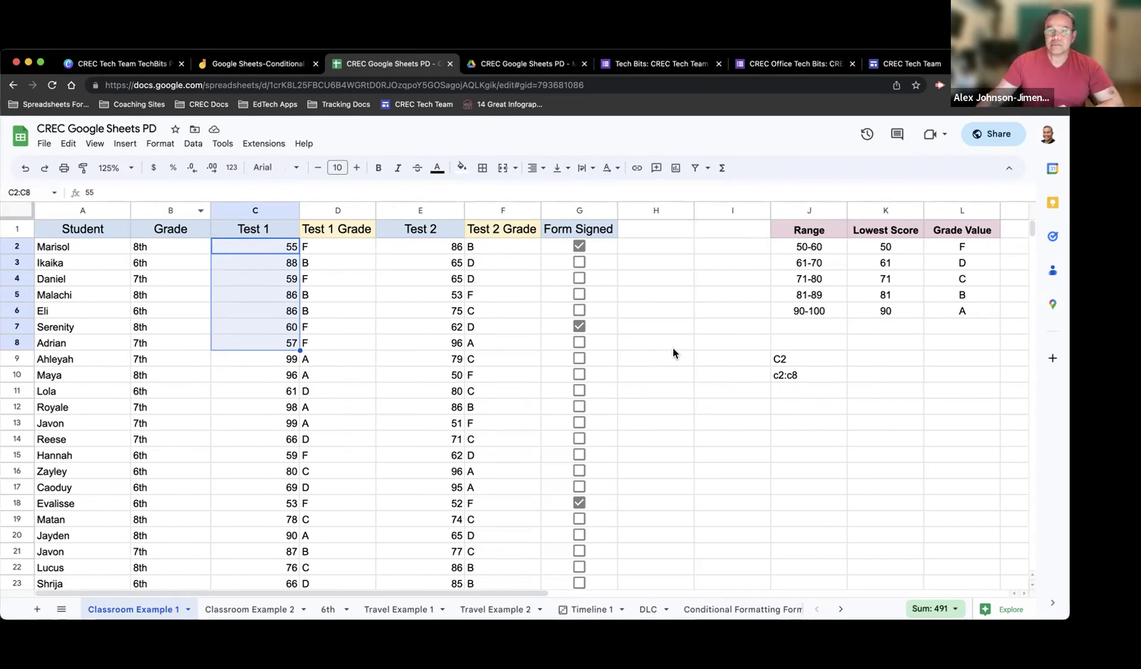
pyautogui.click(803, 360)
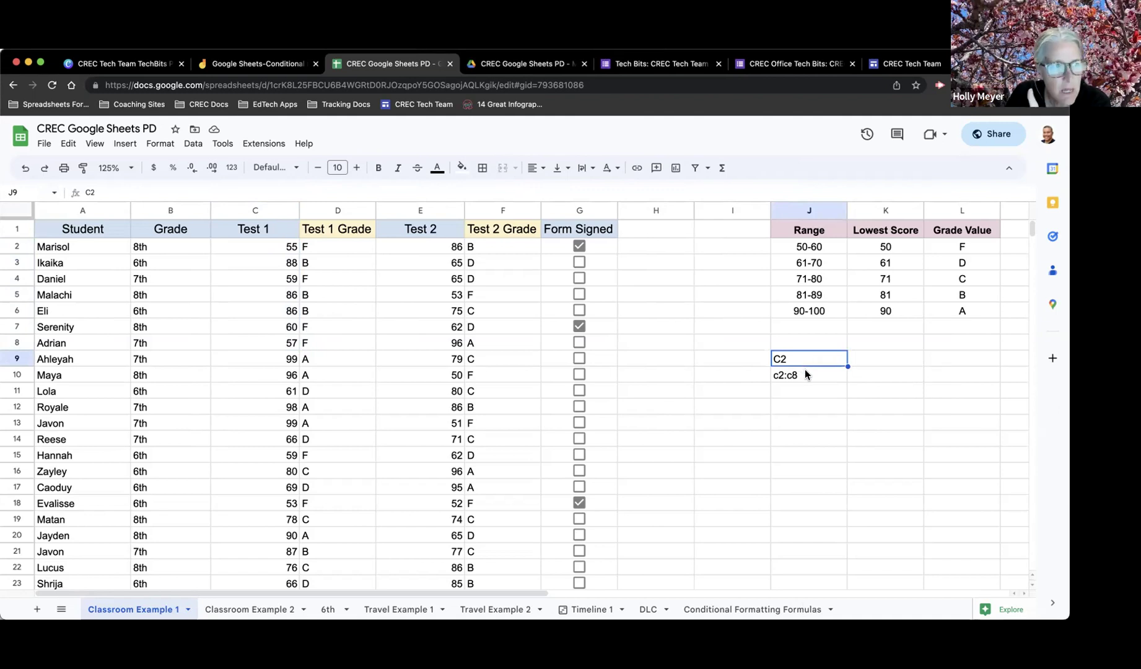
pyautogui.press('Delete')
pyautogui.click(807, 373)
pyautogui.press('Delete')
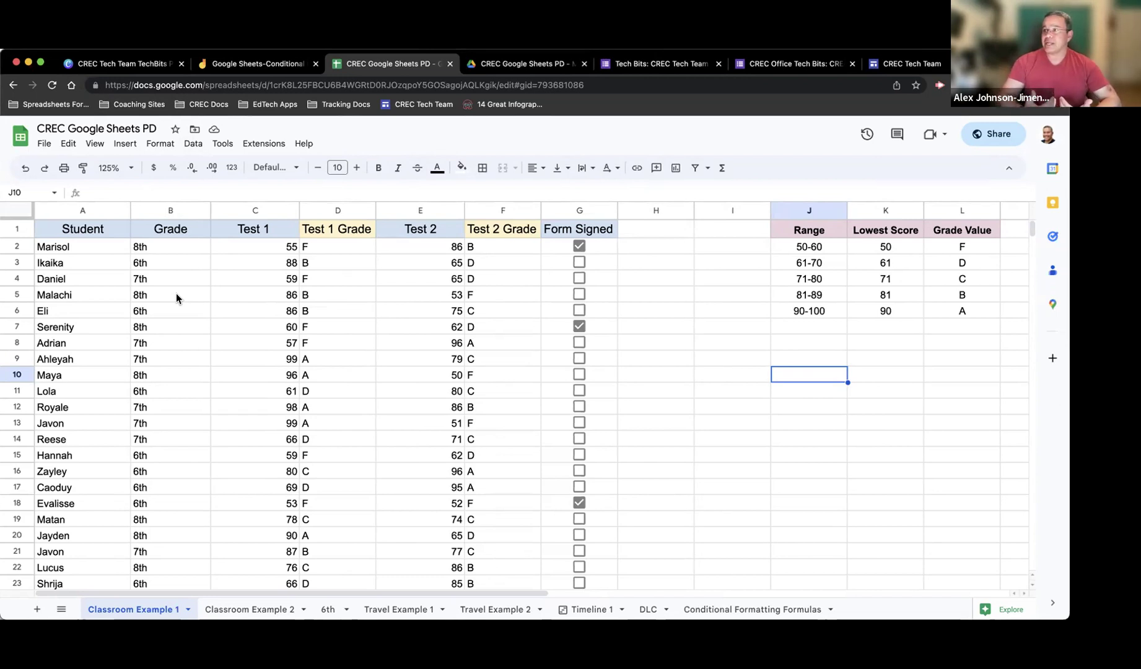
# Highlight all the grade-level entries from B2 to B83, and return to cell B2
pyautogui.click(158, 245)
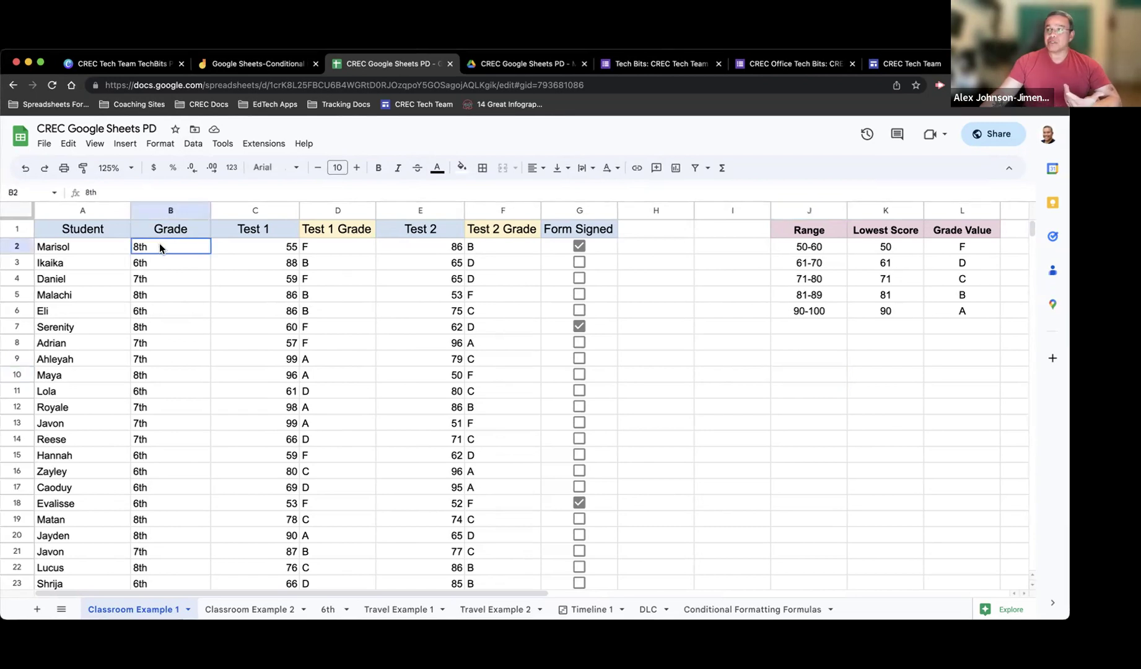
pyautogui.moveTo(160, 243); pyautogui.dragTo(172, 613)
pyautogui.moveTo(176, 403); pyautogui.dragTo(169, 370)
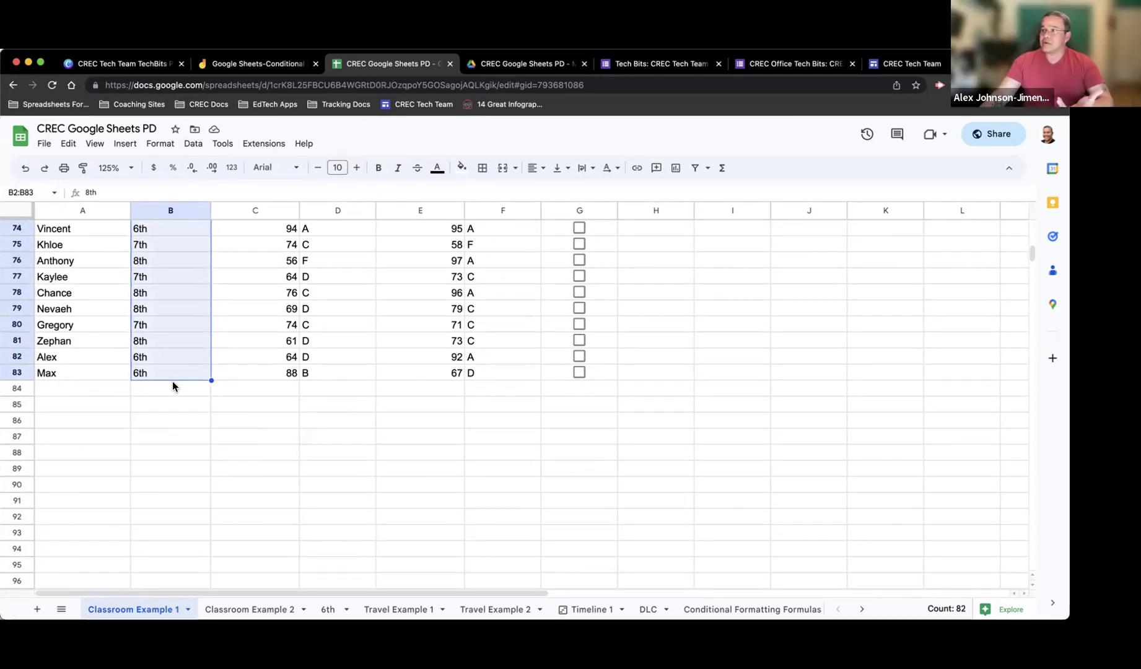
pyautogui.scroll(20, 172, 379)
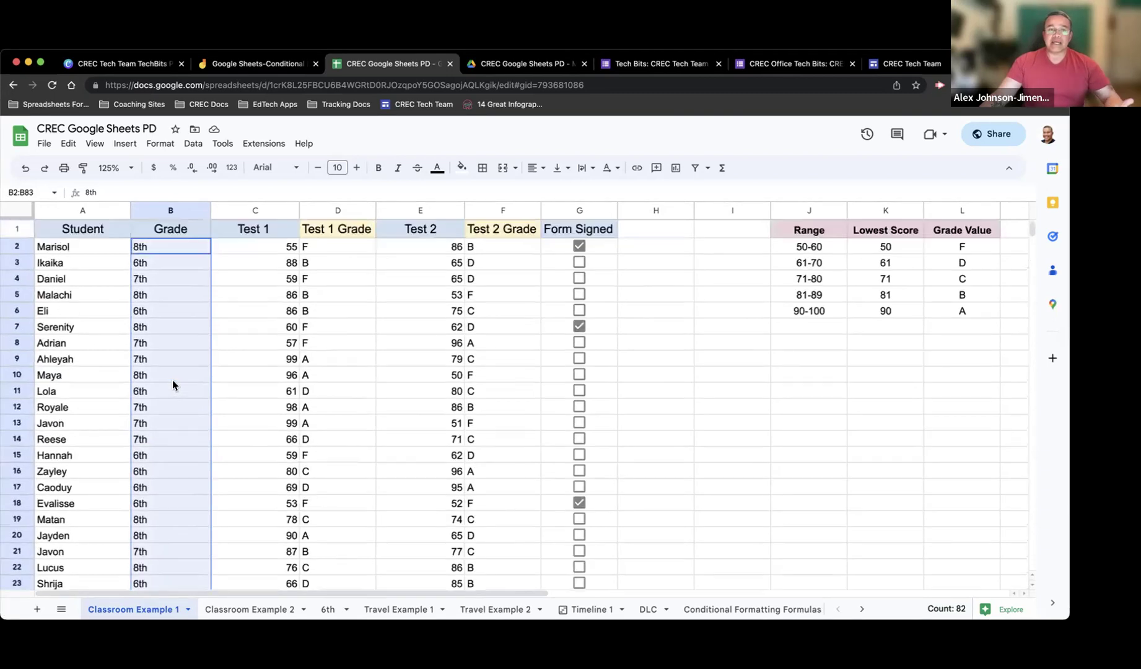
pyautogui.click(184, 254)
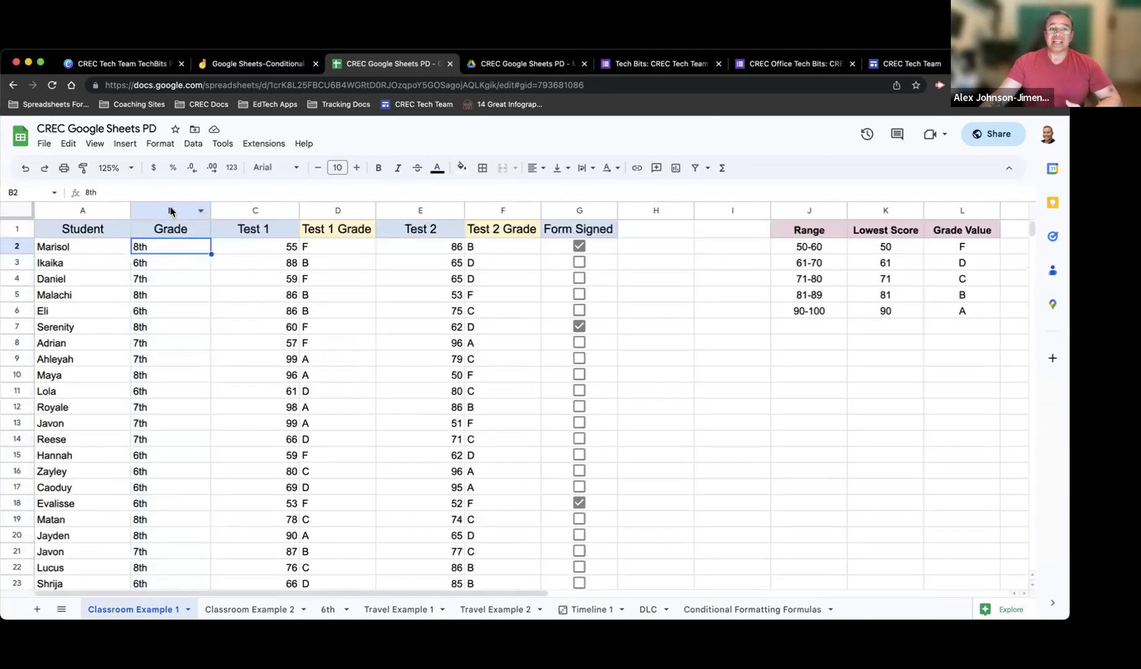
# Select the entire Grade column B and start a conditional formatting rule for it
pyautogui.click(169, 207)
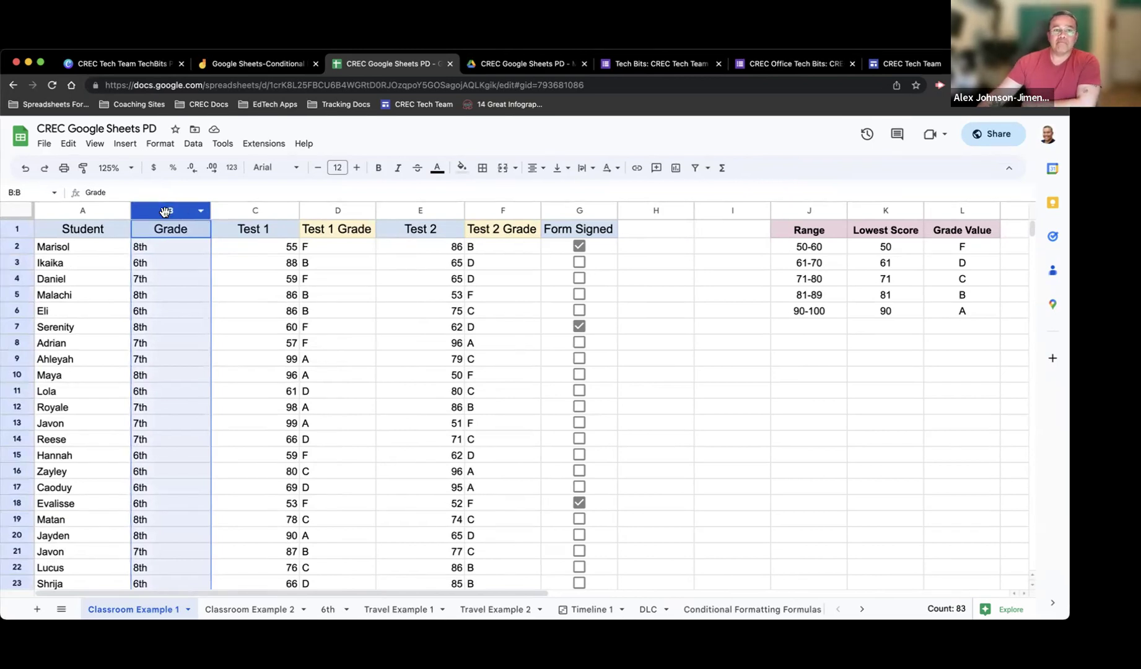
pyautogui.scroll(-20, 161, 363)
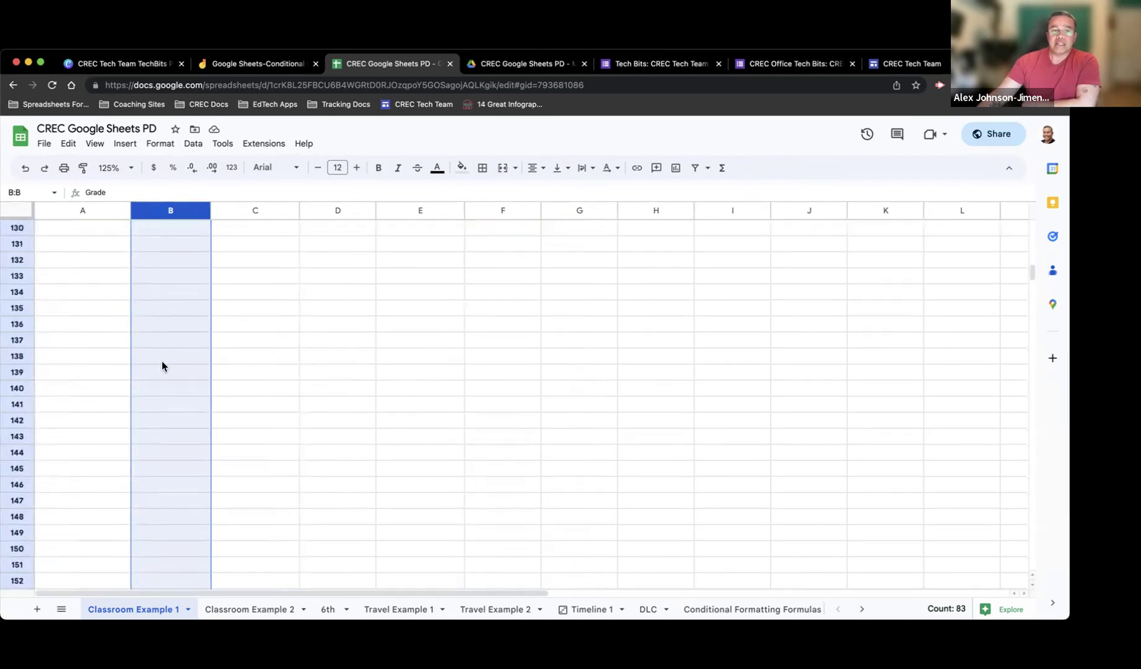
pyautogui.scroll(-20, 162, 373)
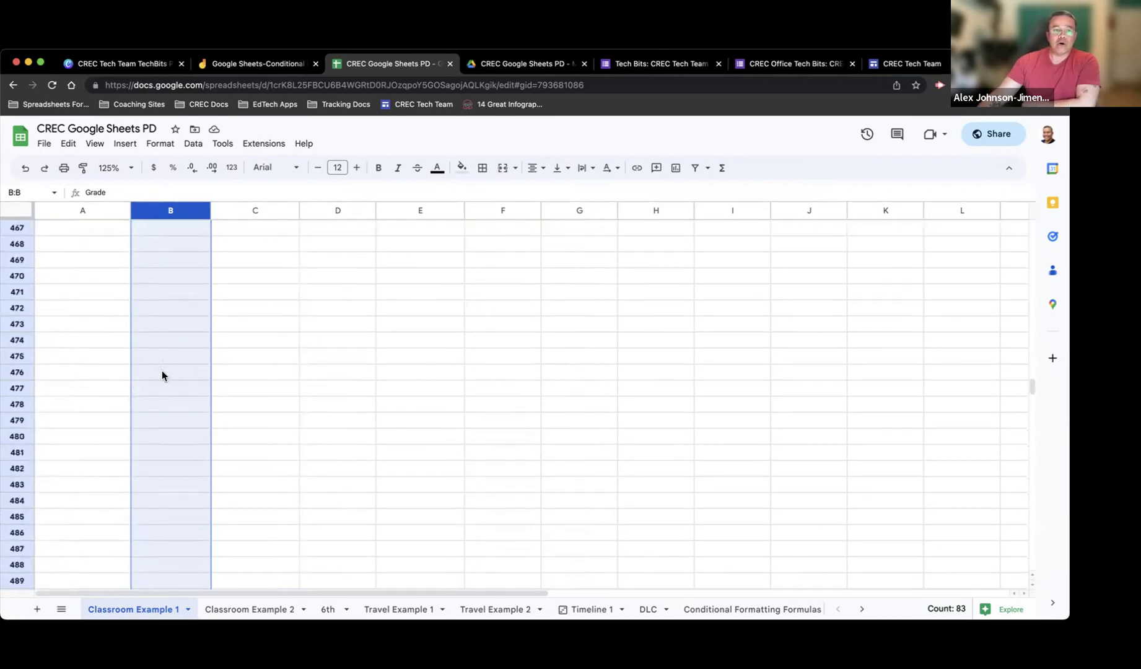
pyautogui.scroll(20, 161, 371)
pyautogui.scroll(20, 162, 372)
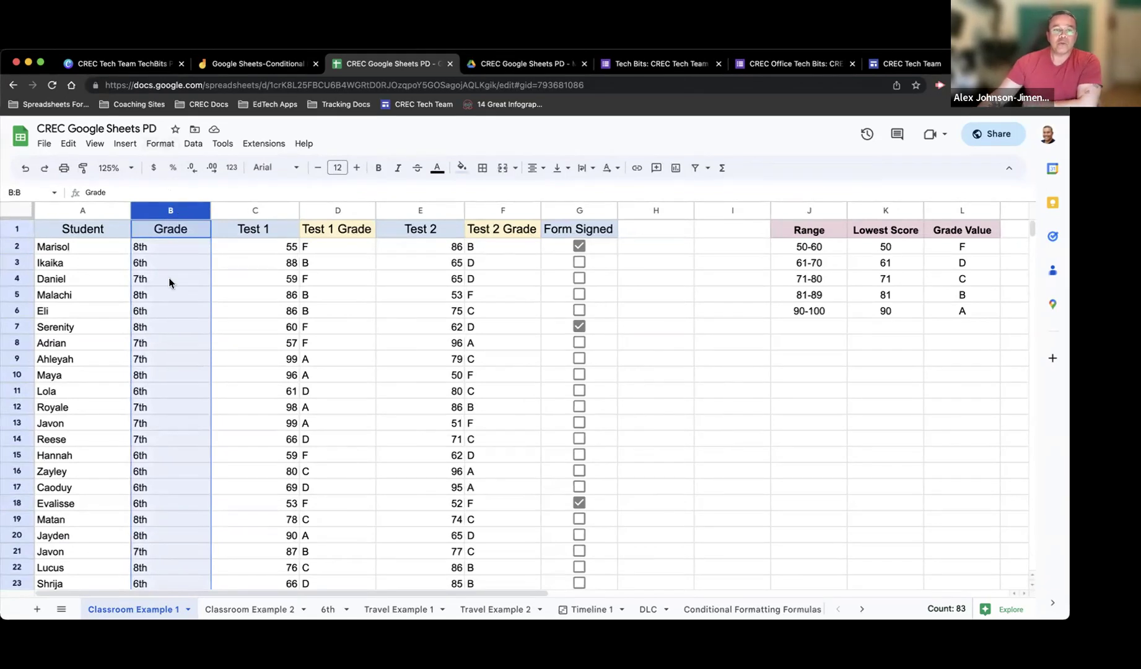
pyautogui.click(157, 144)
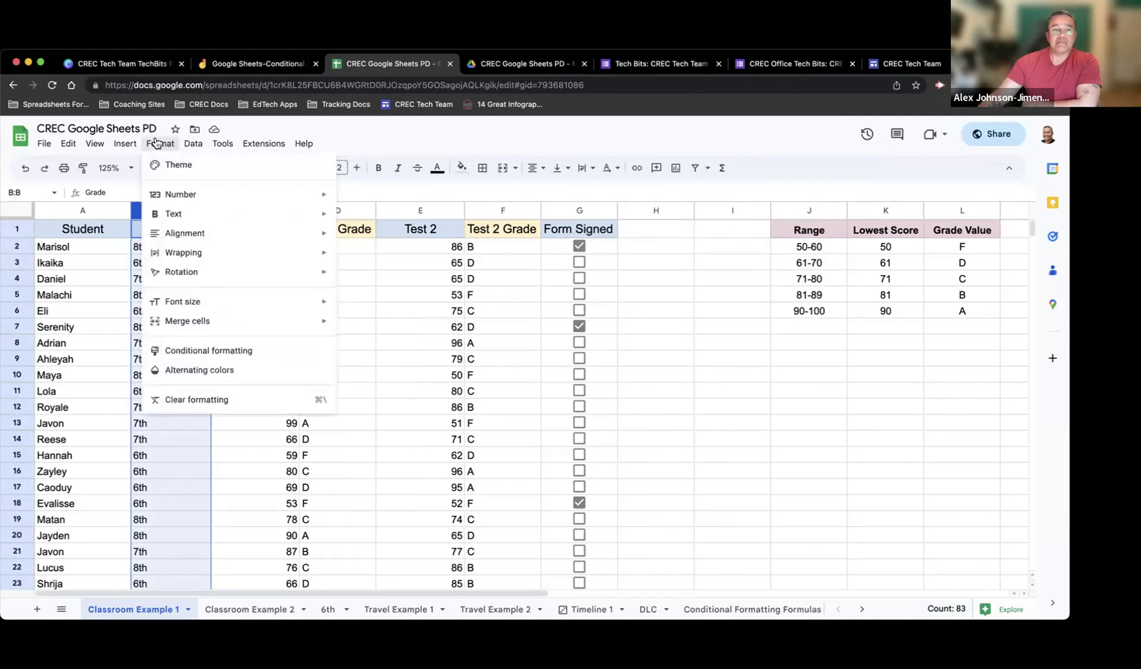
pyautogui.click(202, 351)
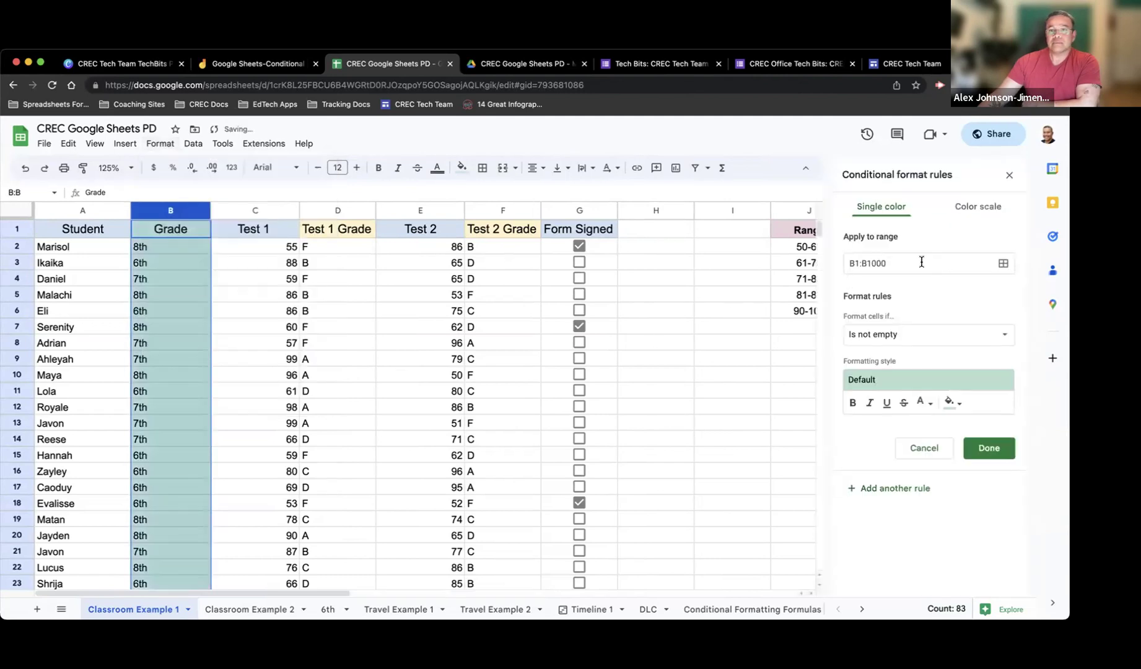
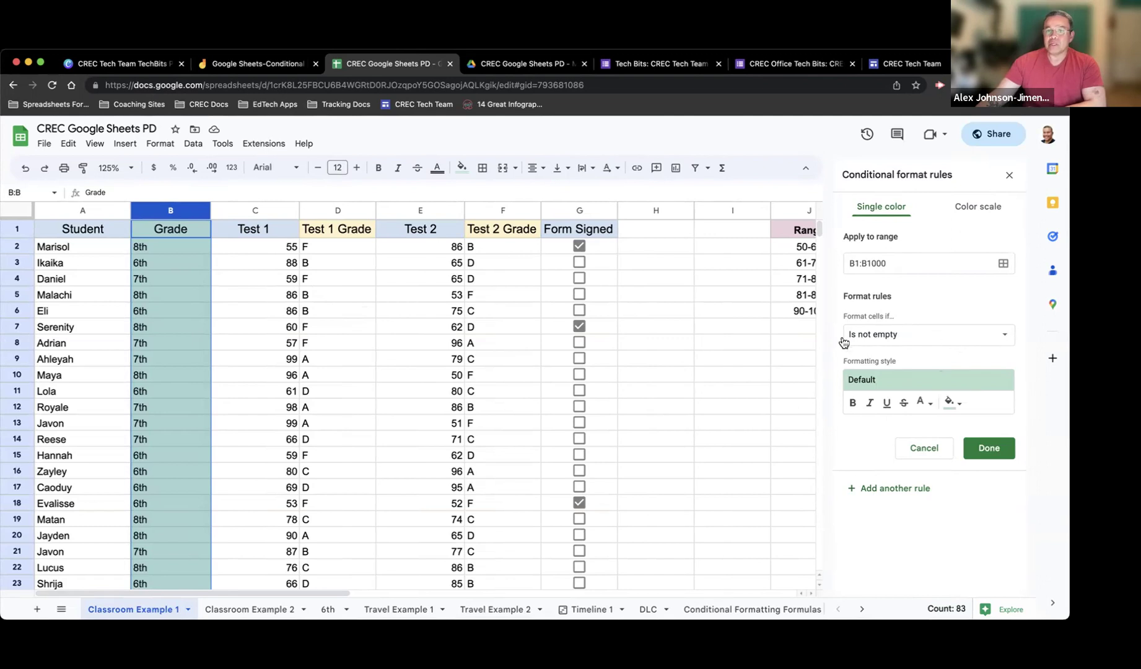
# Set the rule to format cells whose text is exactly 6th with a light blue fill
pyautogui.click(1007, 342)
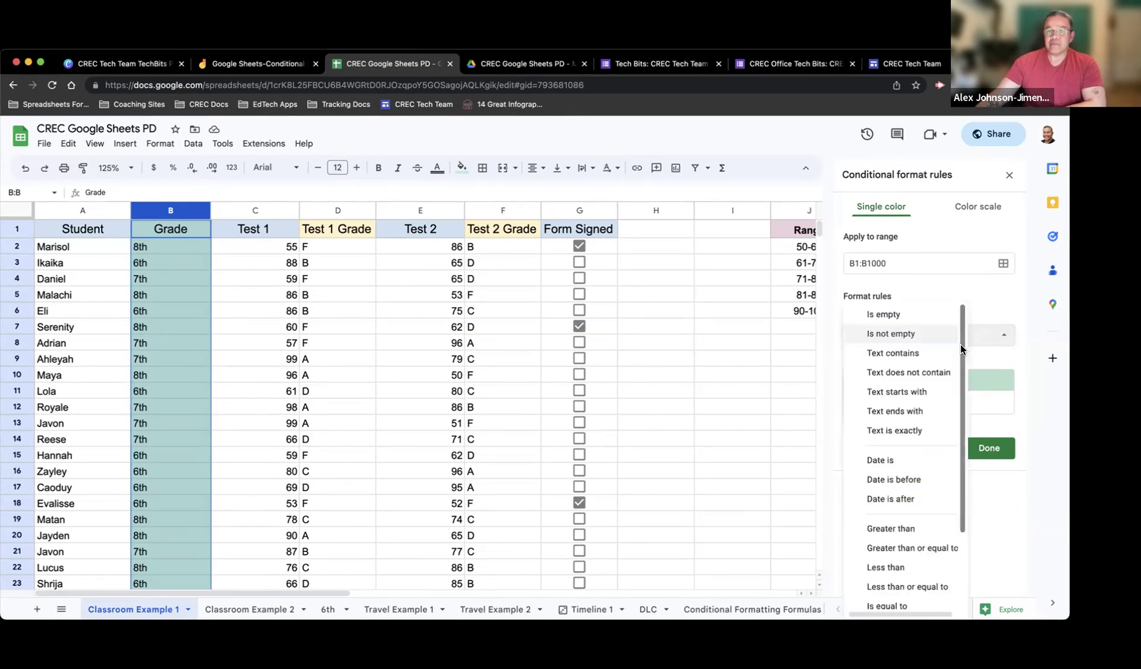
pyautogui.click(883, 432)
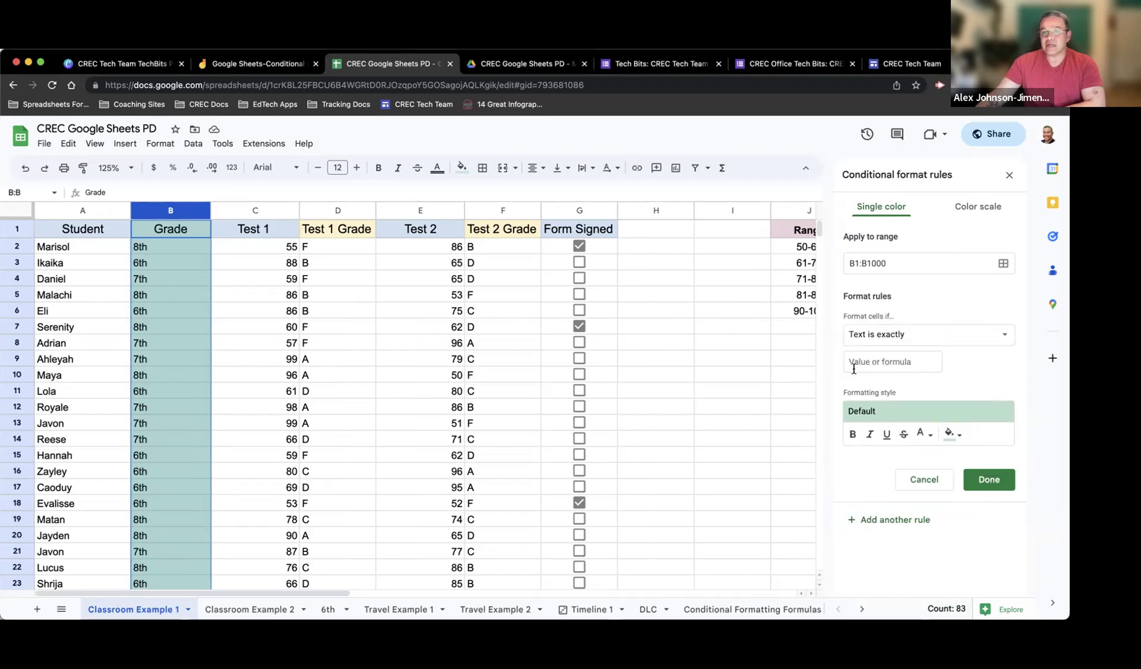
pyautogui.click(897, 365)
pyautogui.write('6th')
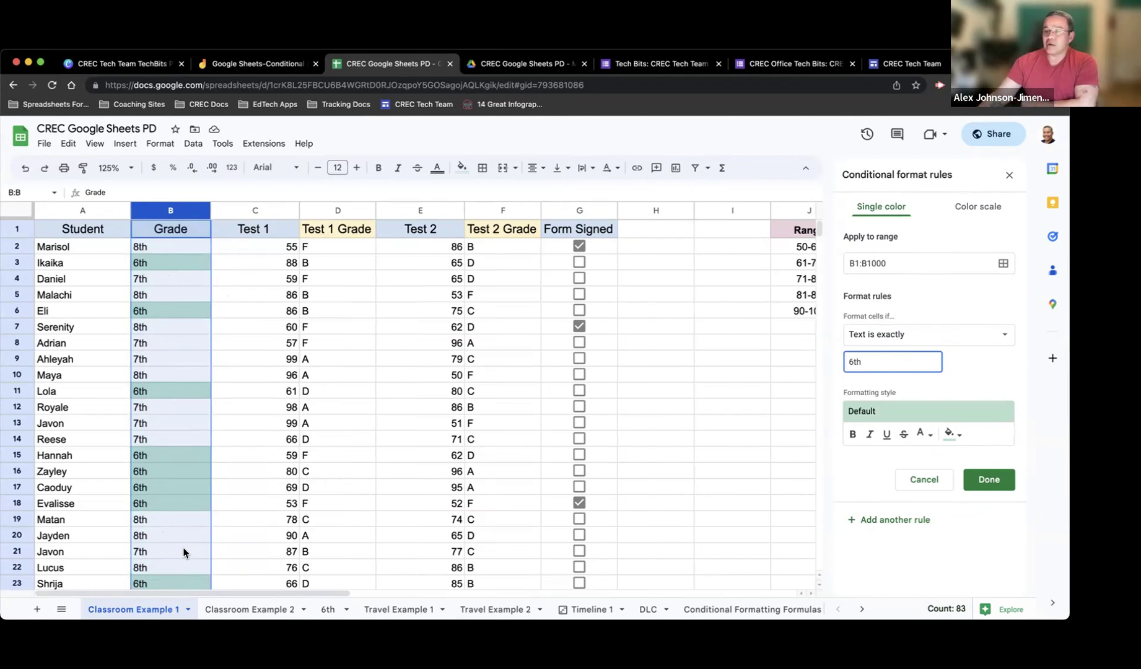
pyautogui.click(958, 435)
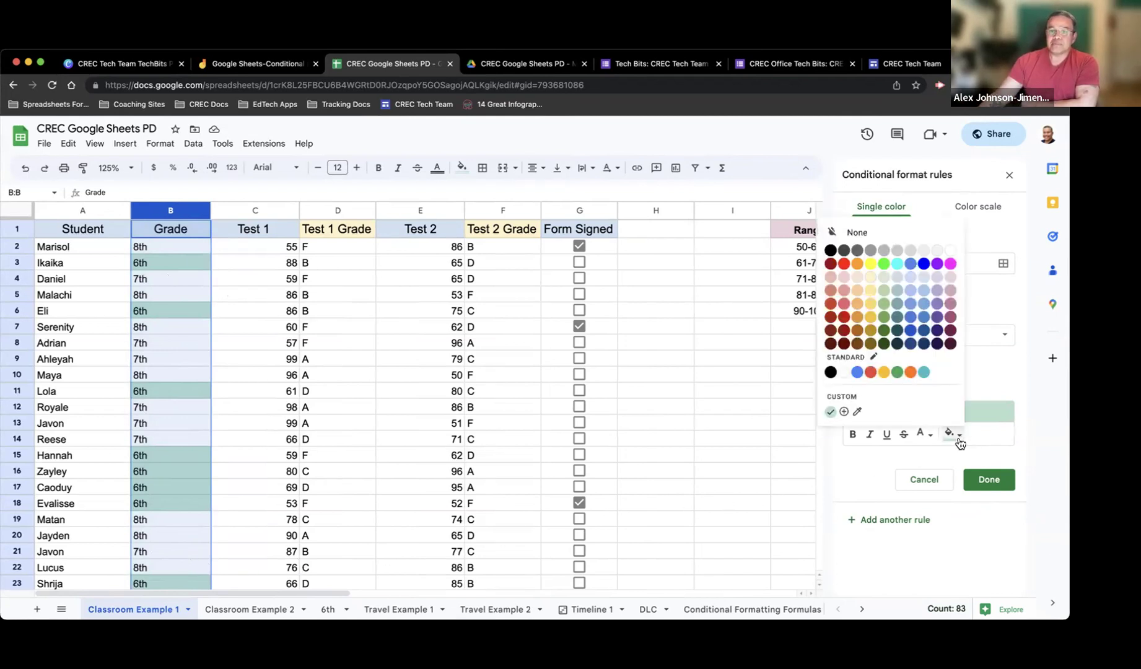
pyautogui.click(925, 278)
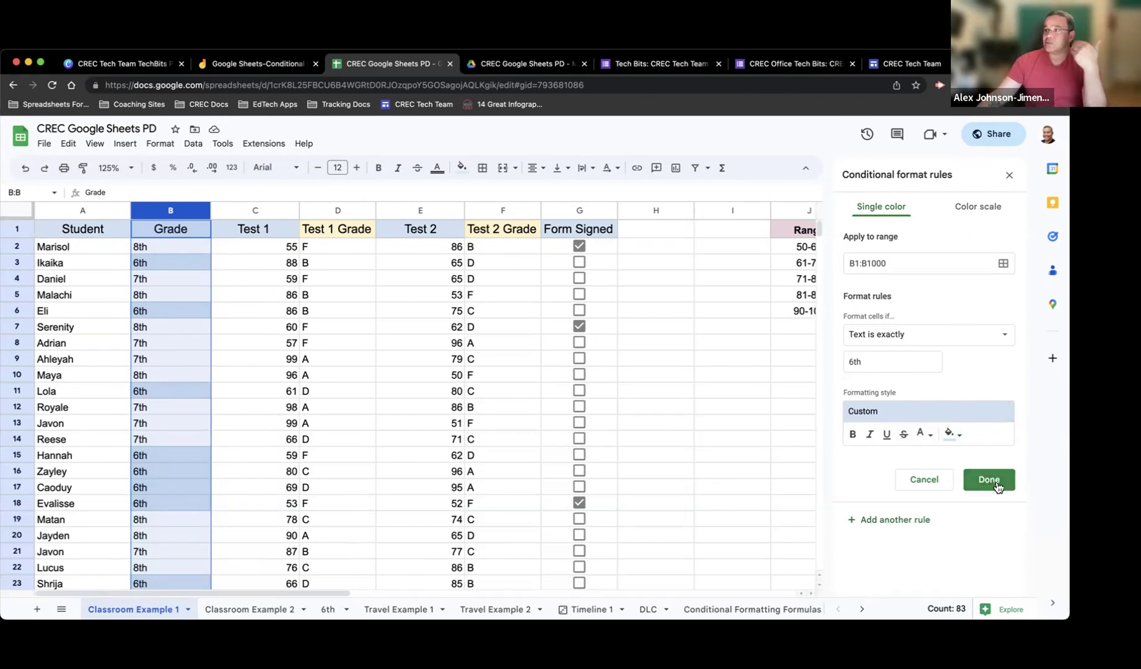
# Add another rule for the Grade column that fills cells whose text is exactly 7th in green
pyautogui.click(882, 523)
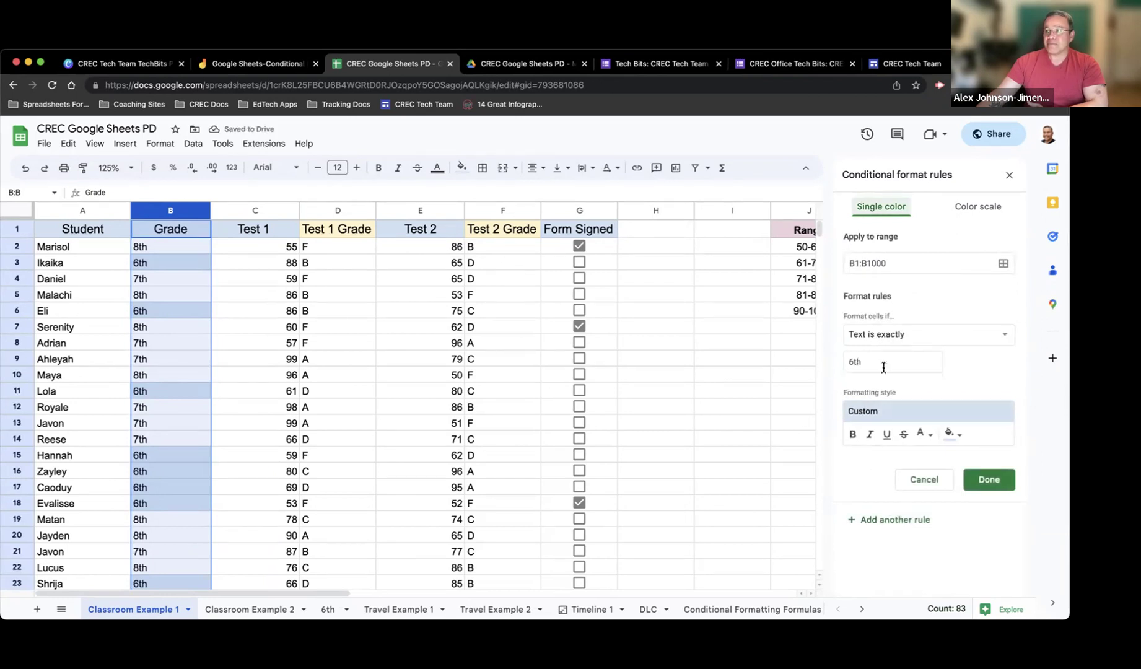
pyautogui.click(862, 368)
pyautogui.press('BackSpace')
pyautogui.press('BackSpace')
pyautogui.press('BackSpace')
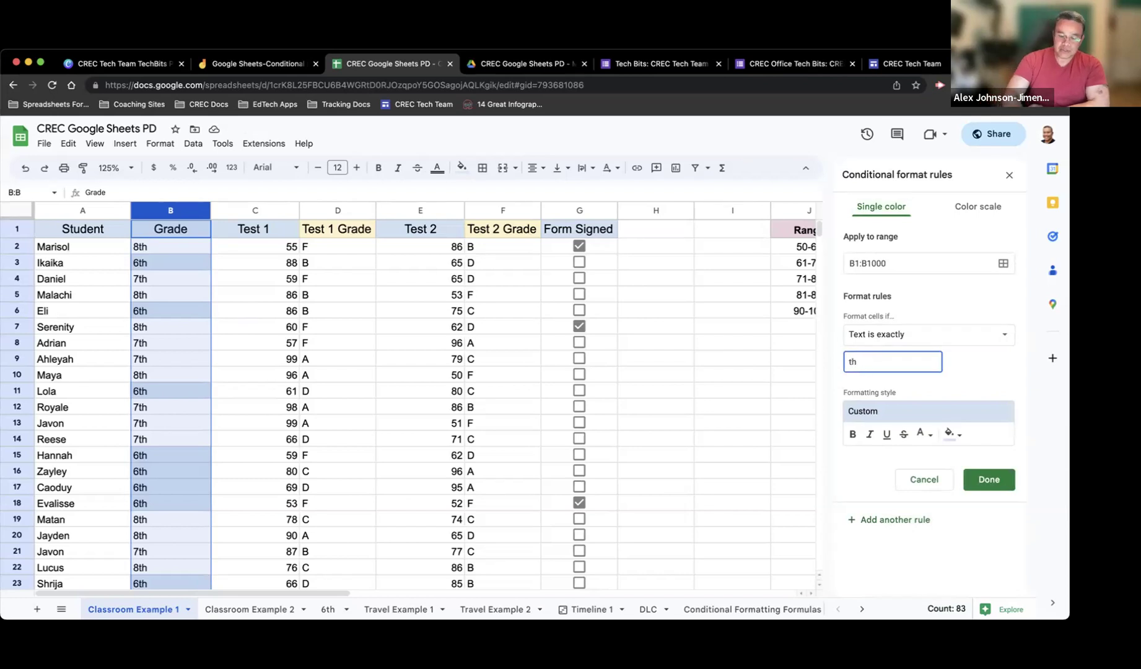
pyautogui.write('7th')
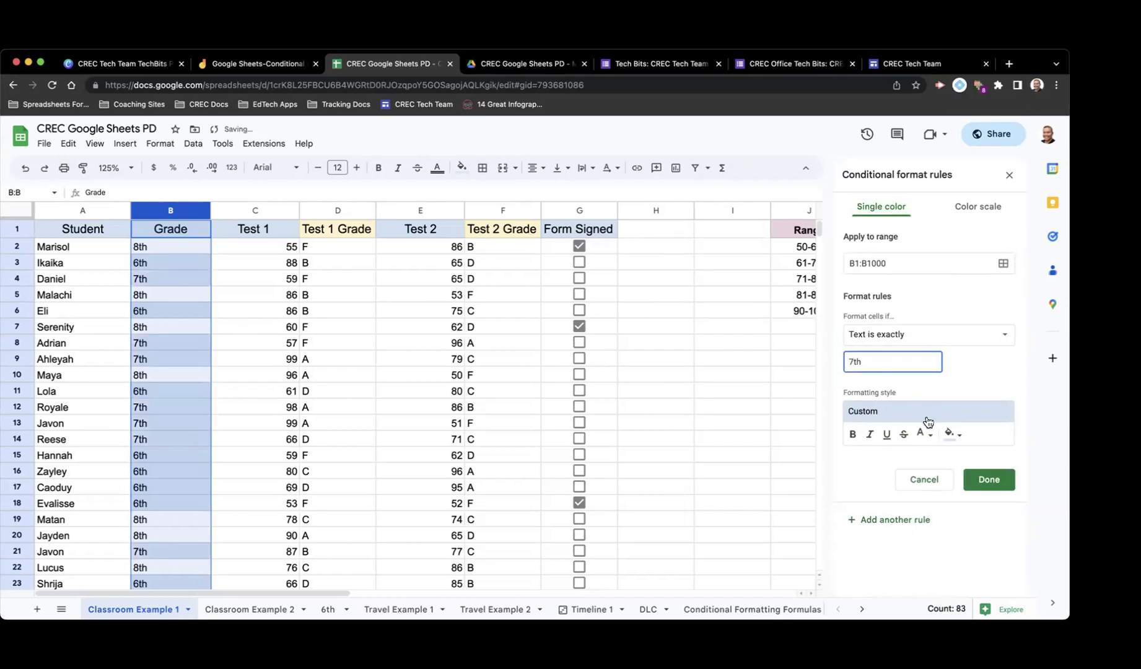
pyautogui.click(955, 433)
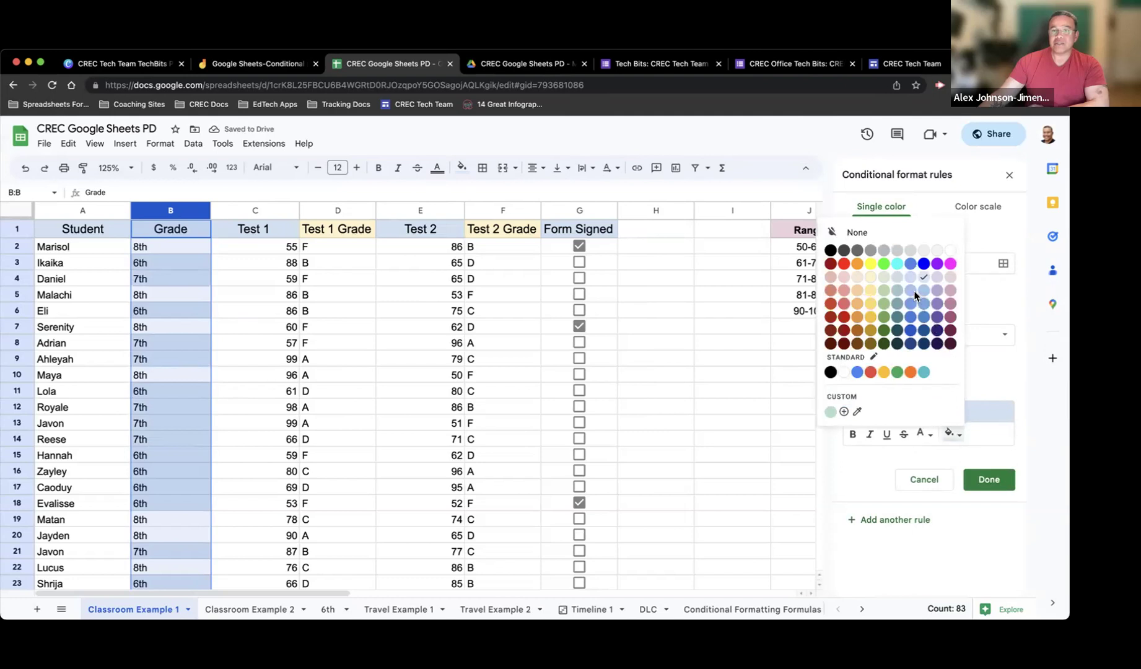
pyautogui.click(896, 277)
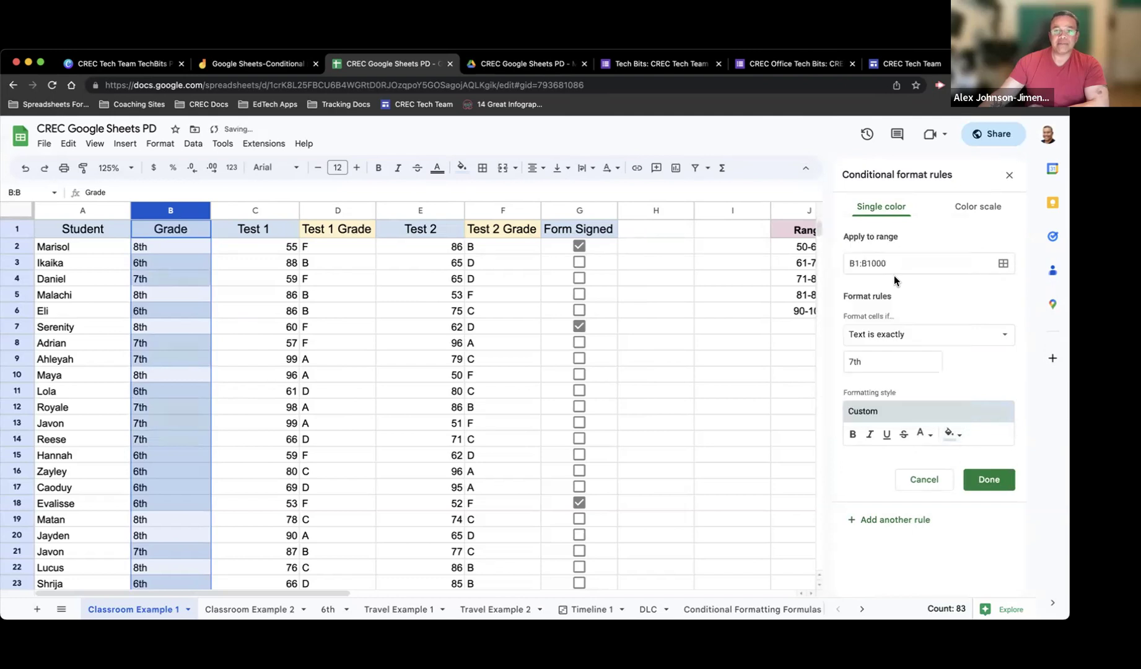
pyautogui.click(962, 439)
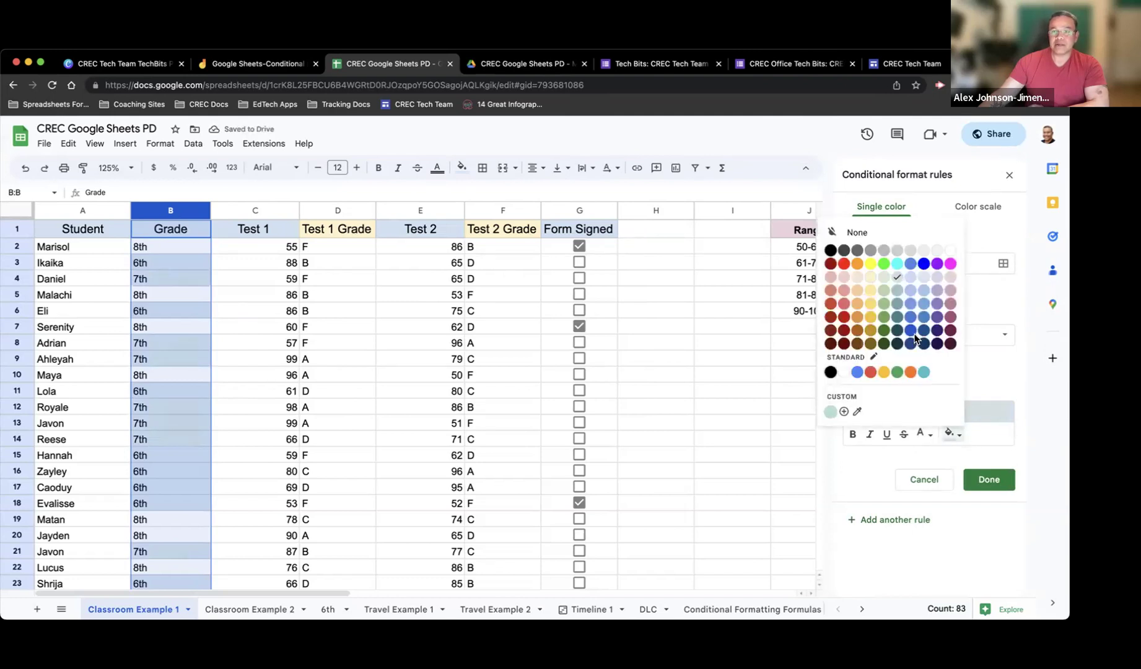
pyautogui.click(884, 302)
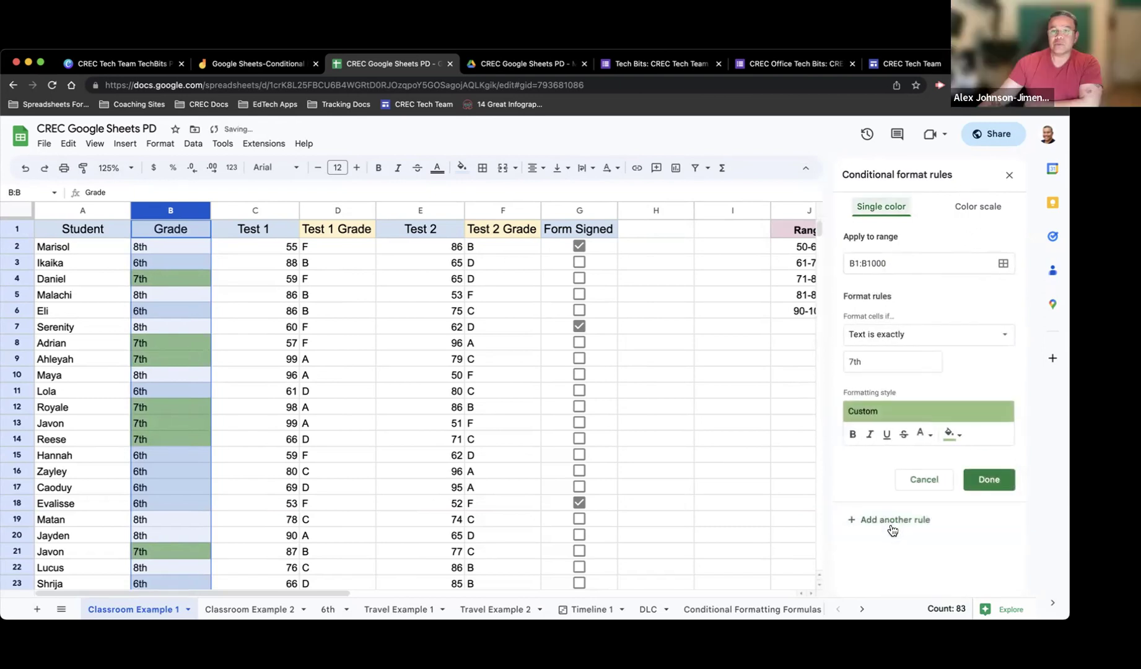
# Add a third rule that gives cells whose text is exactly 8th a yellow fill and bold text, and save it
pyautogui.click(847, 361)
pyautogui.press('Delete')
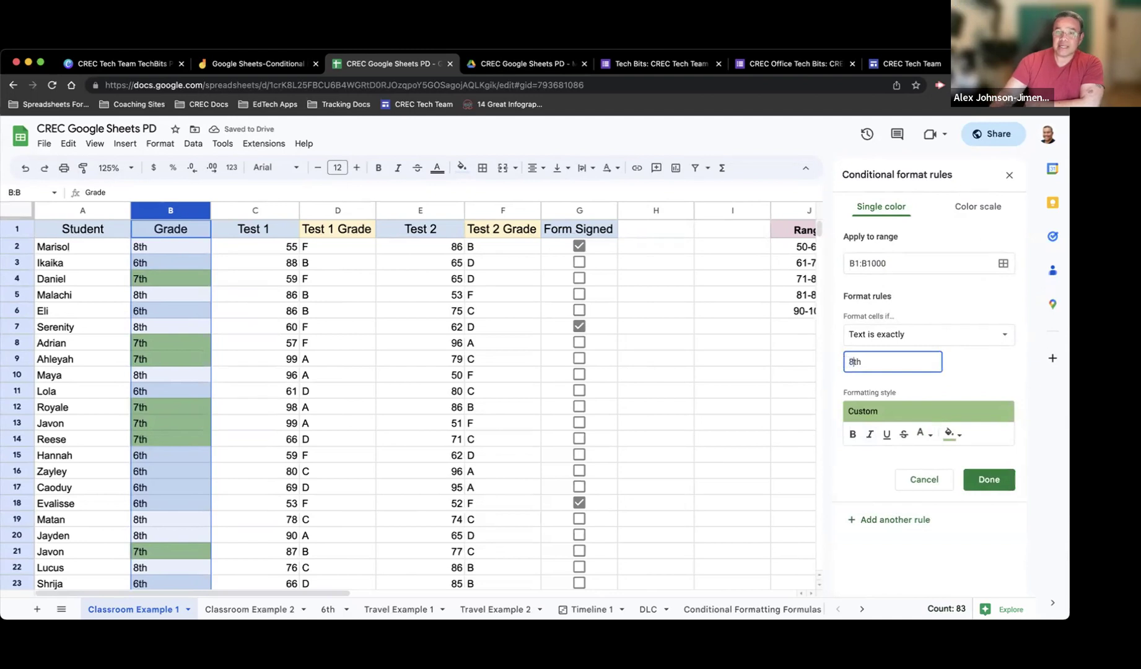
pyautogui.write('8')
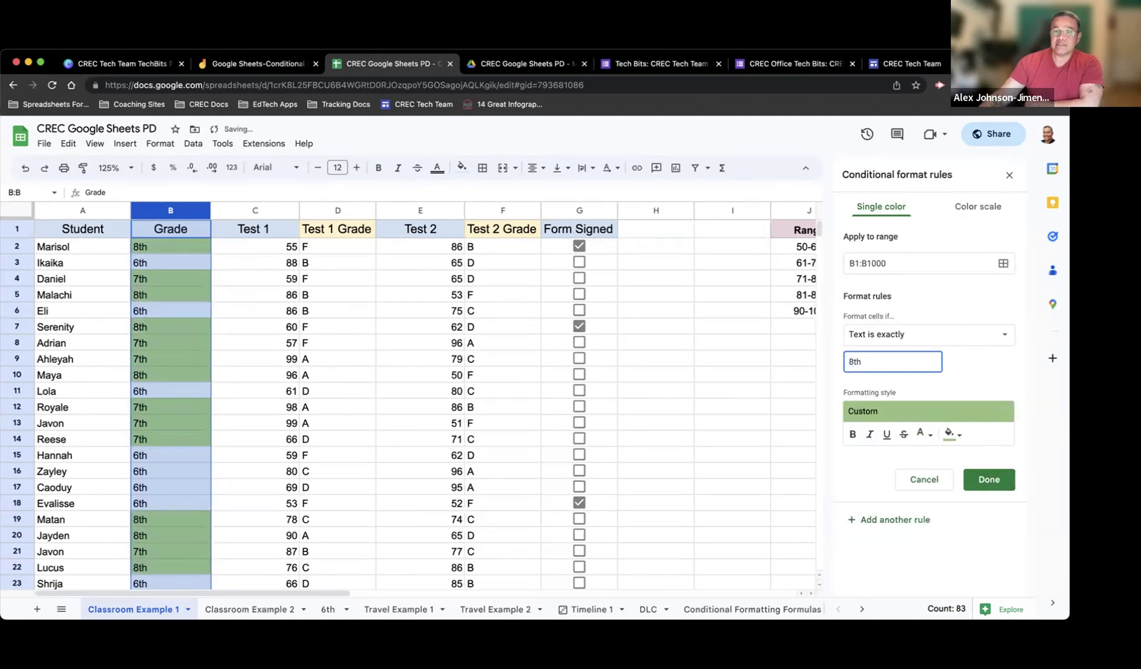
pyautogui.click(952, 435)
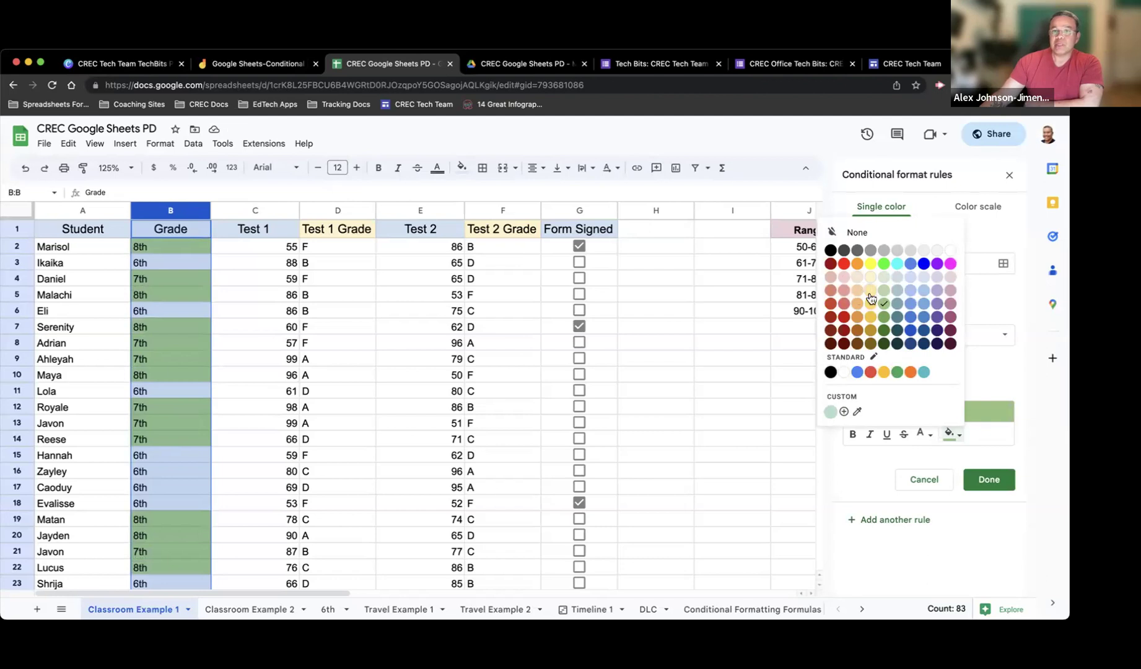
pyautogui.click(872, 305)
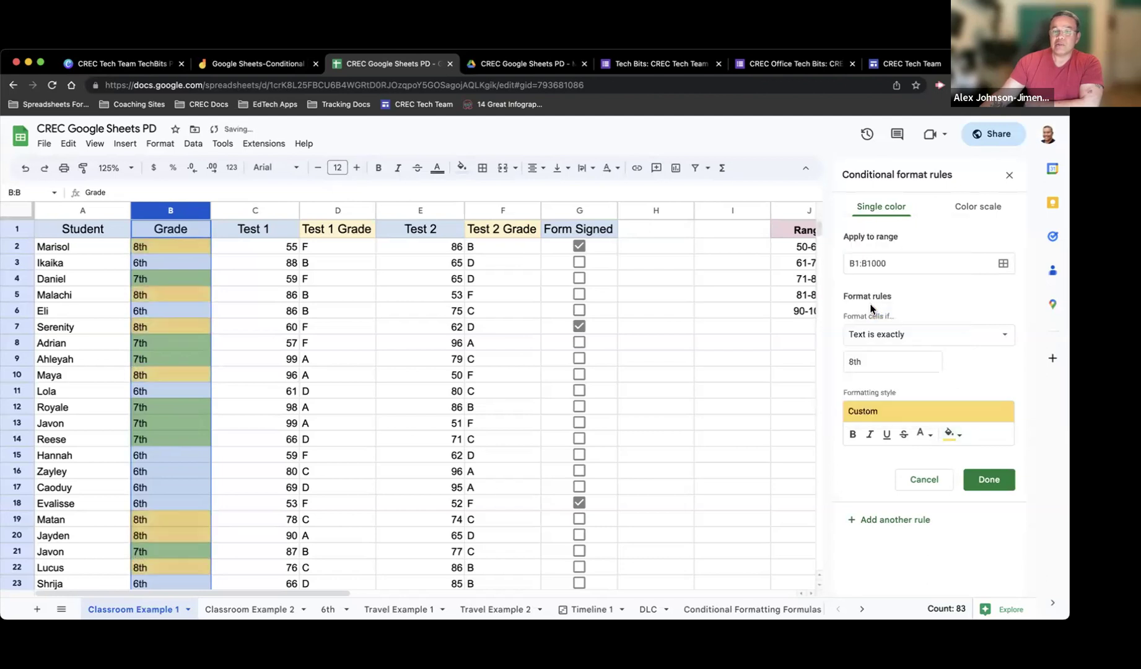
pyautogui.click(853, 435)
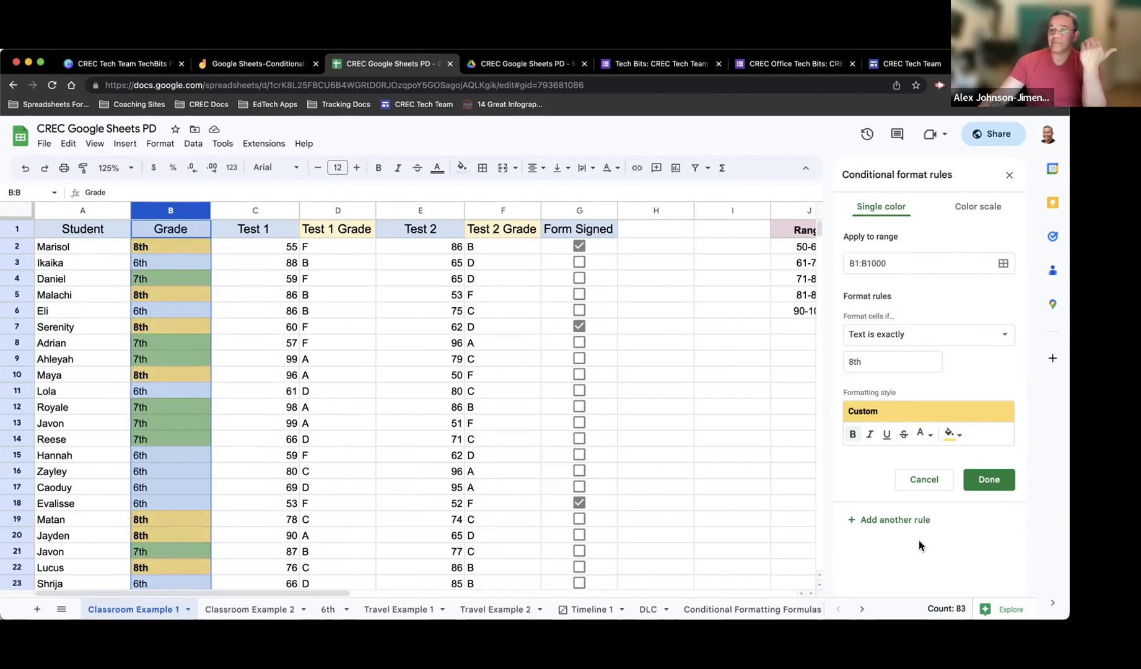
pyautogui.click(989, 489)
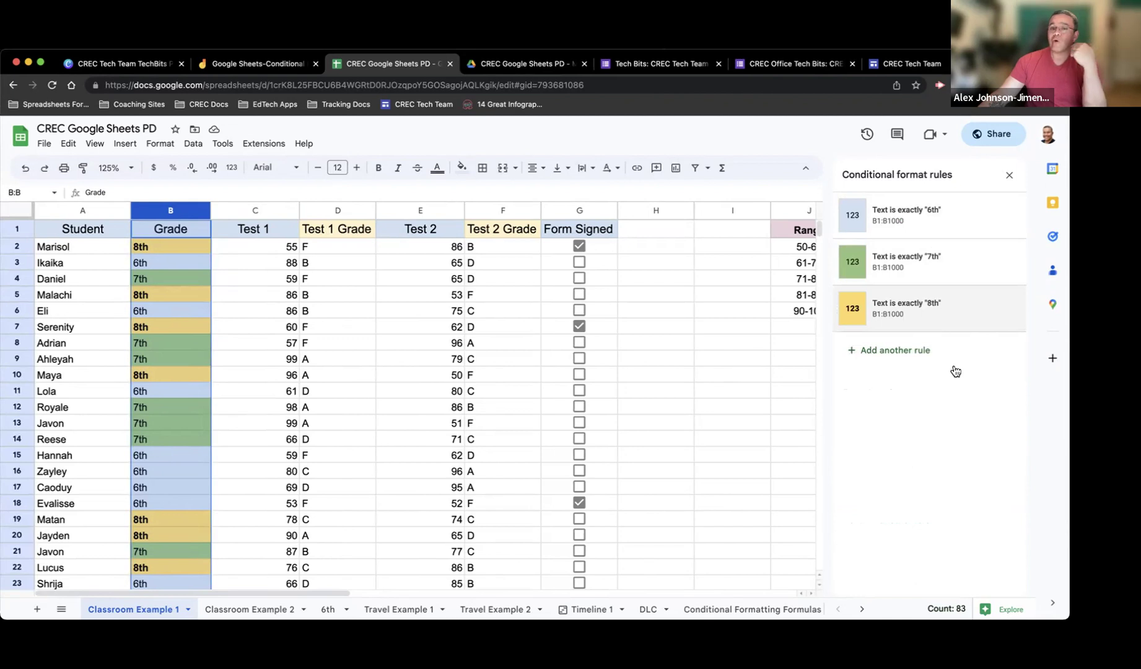
# Recolour the 6th rule's fill to light red, change it back to light blue, and close the conditional format rules
pyautogui.click(942, 220)
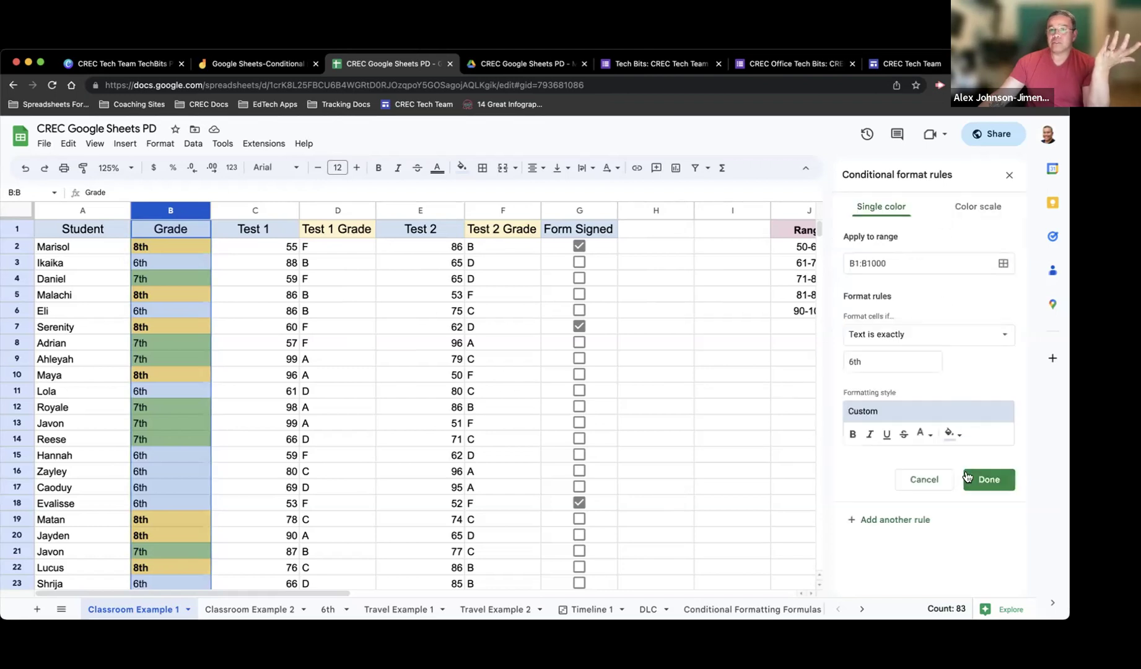
pyautogui.click(952, 433)
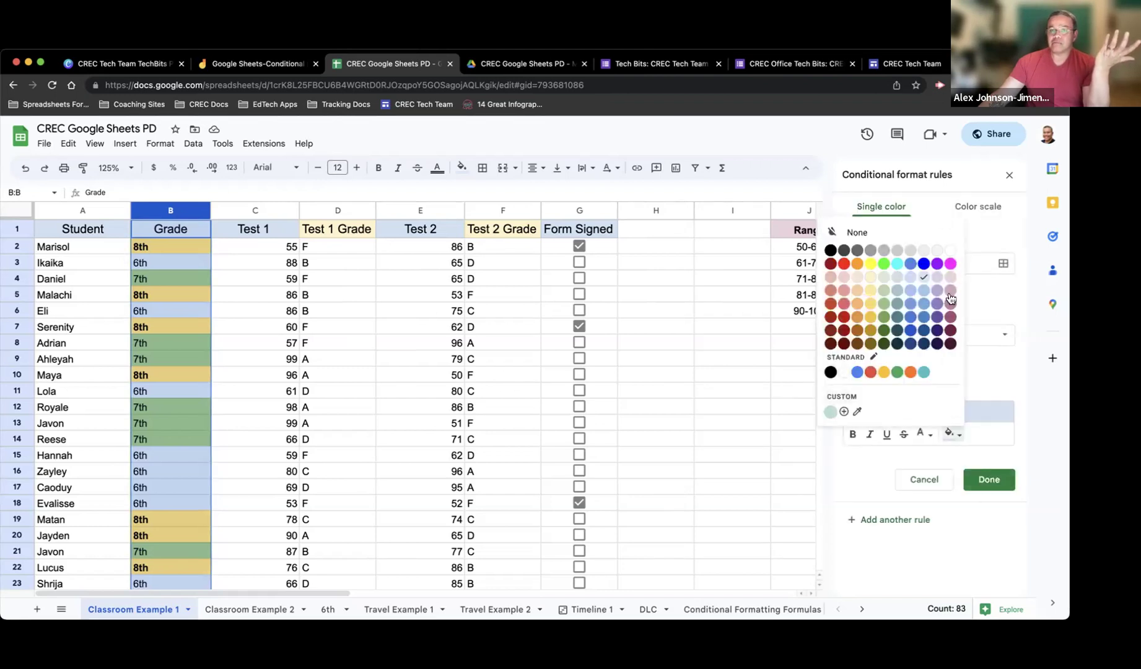
pyautogui.click(845, 304)
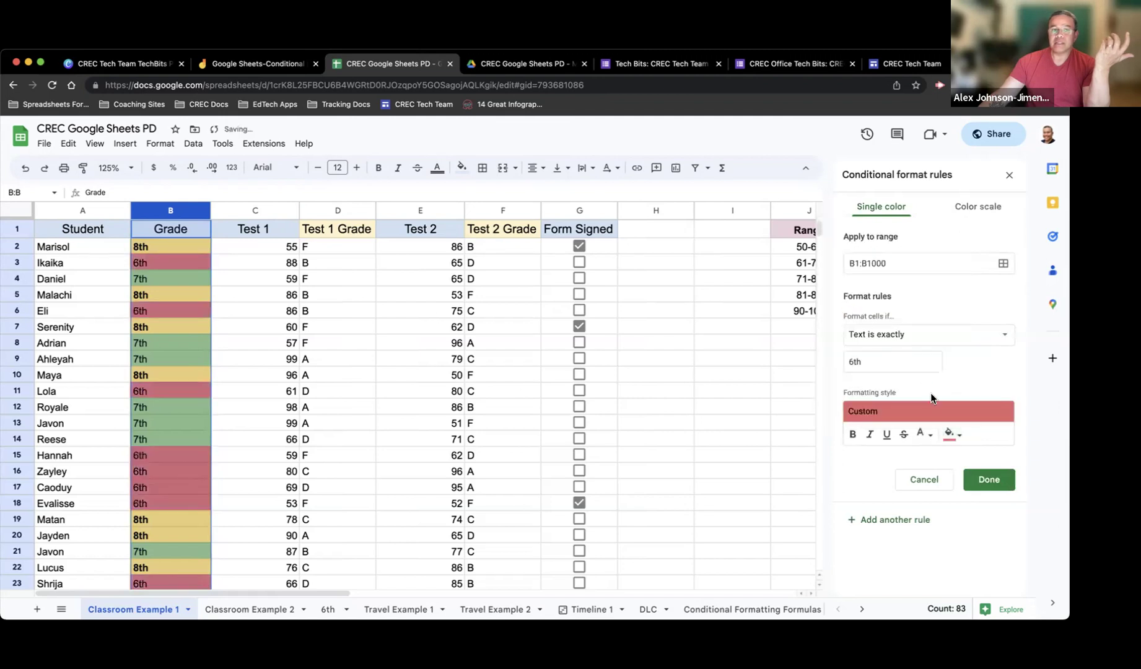
pyautogui.click(952, 443)
pyautogui.click(925, 282)
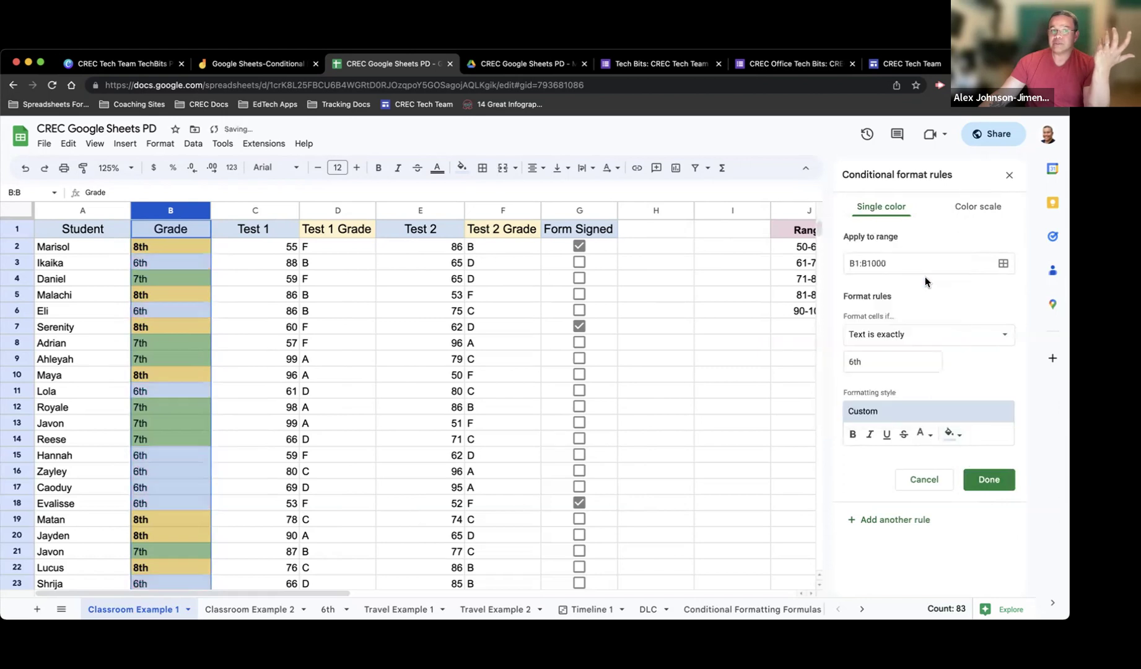
pyautogui.click(990, 480)
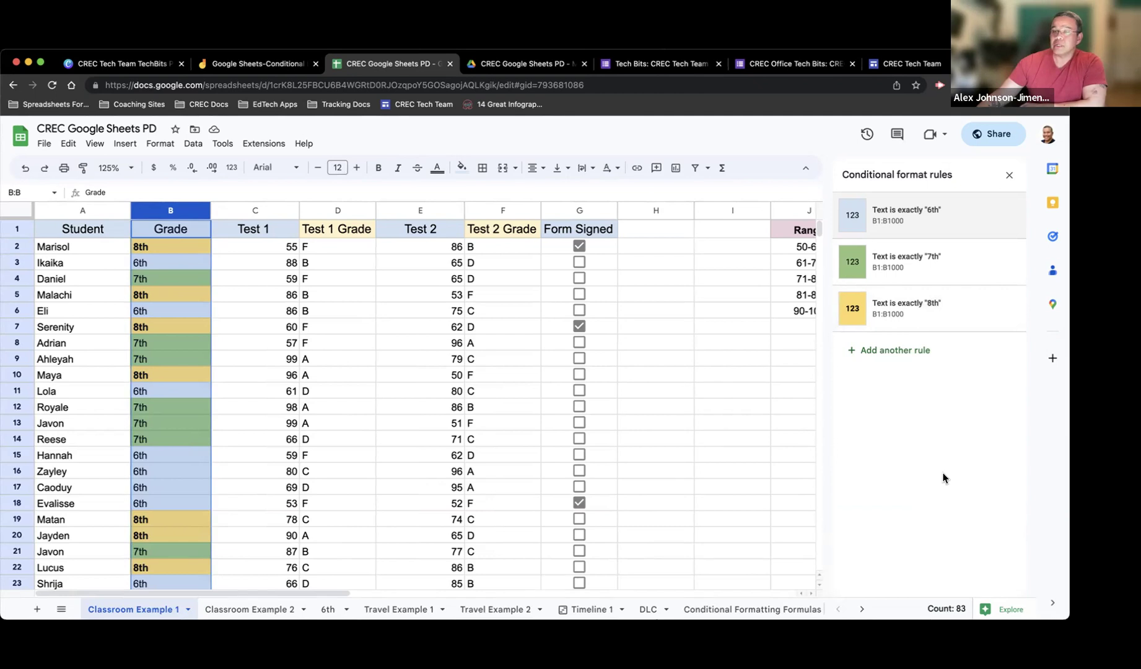
pyautogui.click(1009, 178)
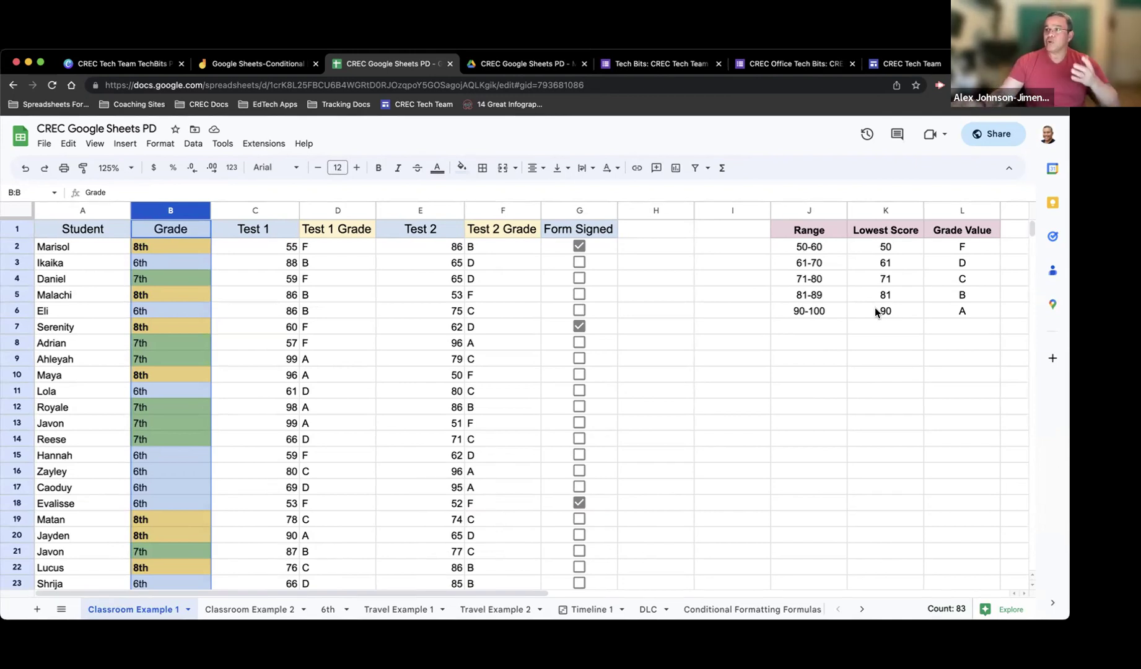
# Select the Test 1 and Test 2 columns one at a time, select columns C through E as one range, and clear the selection
pyautogui.click(255, 212)
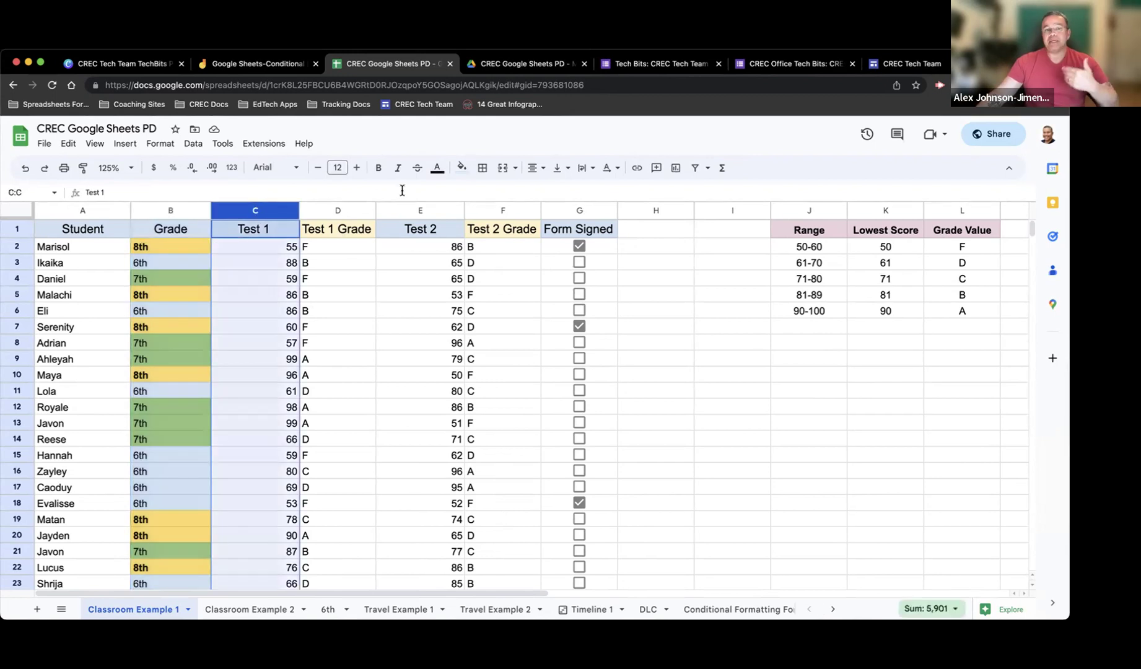
pyautogui.click(425, 211)
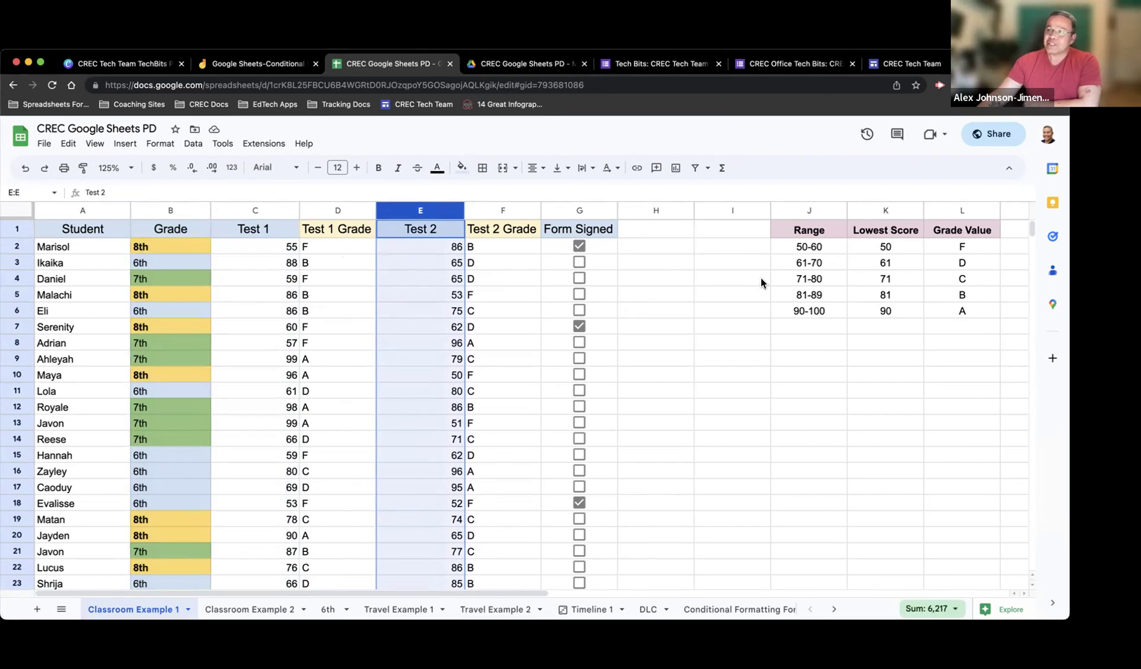
pyautogui.click(689, 346)
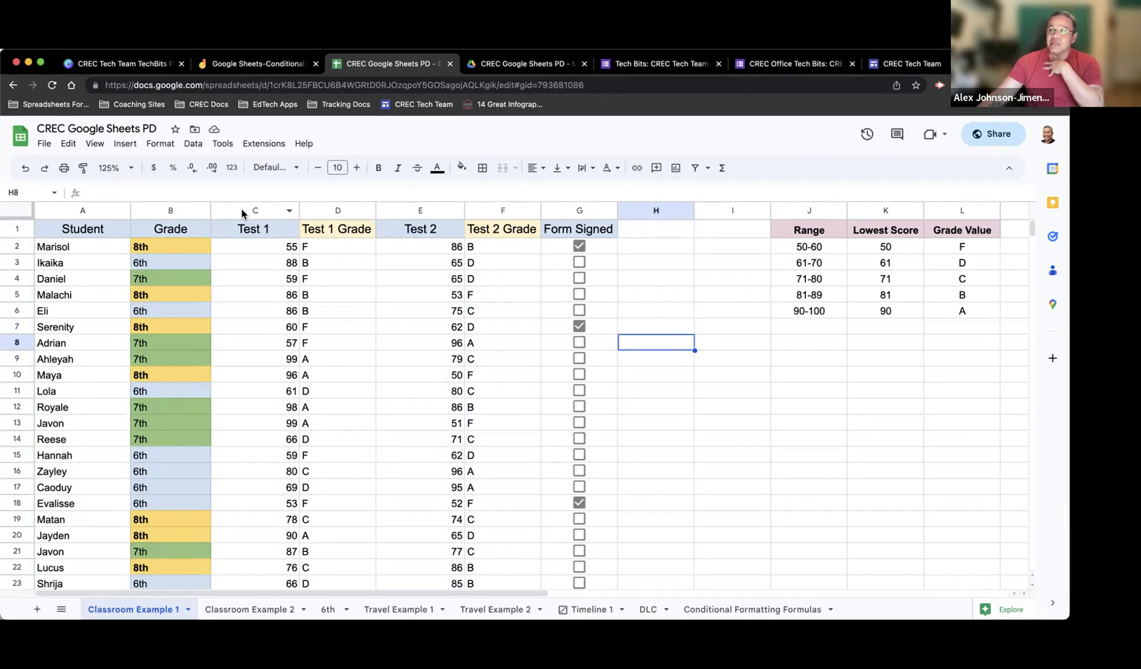
pyautogui.moveTo(242, 214); pyautogui.dragTo(414, 216)
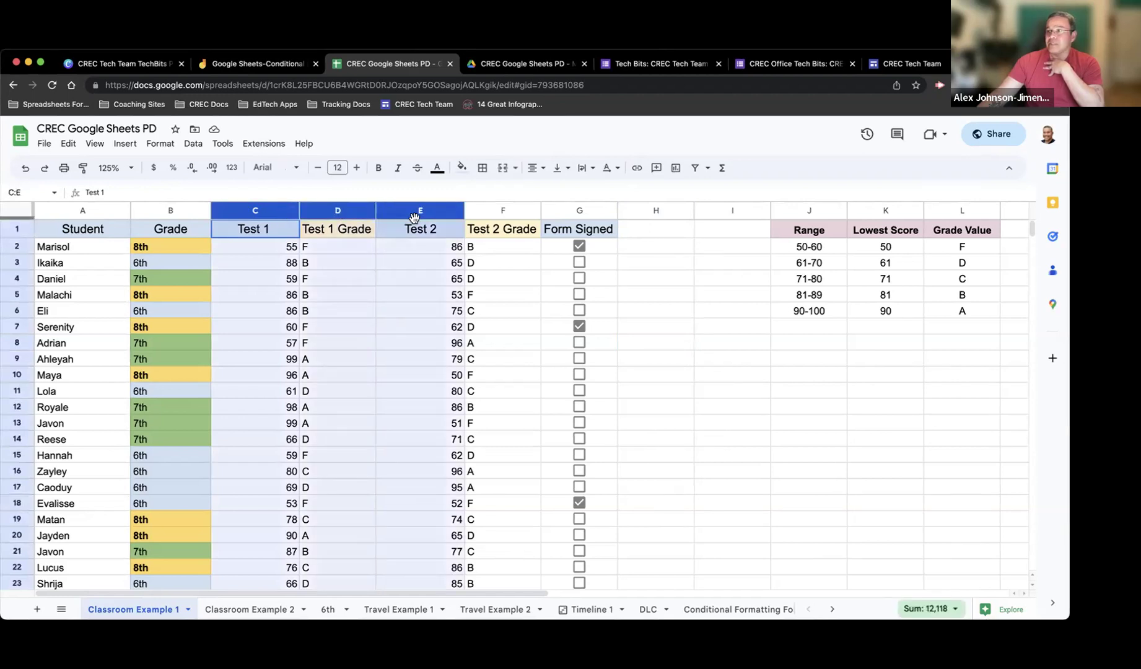
pyautogui.click(651, 279)
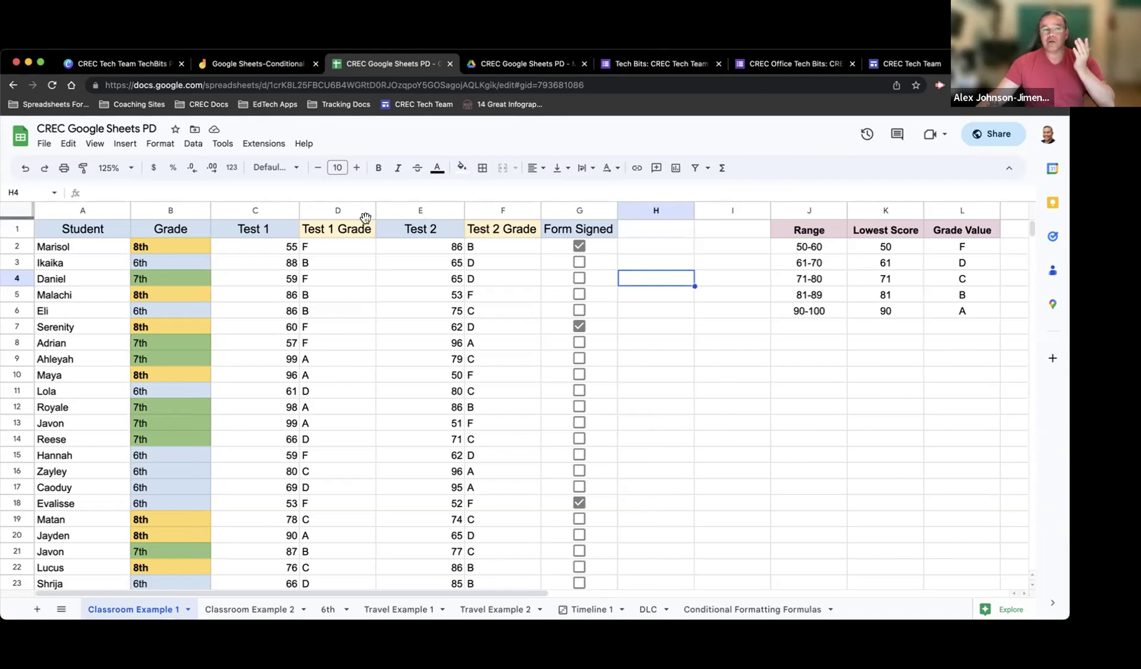
# Try extending a selection from the Test 1 column through the Test 2 column, and clear it
pyautogui.keyDown('shift'); pyautogui.click(252, 215); pyautogui.keyUp('shift')
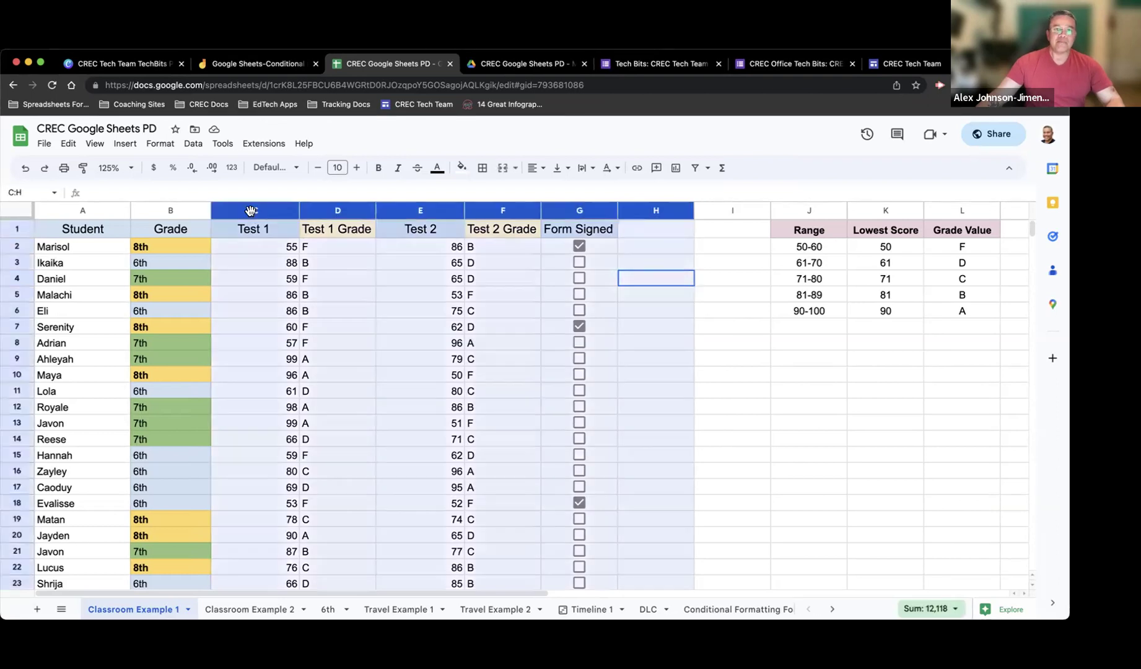
pyautogui.click(251, 230)
pyautogui.click(259, 214)
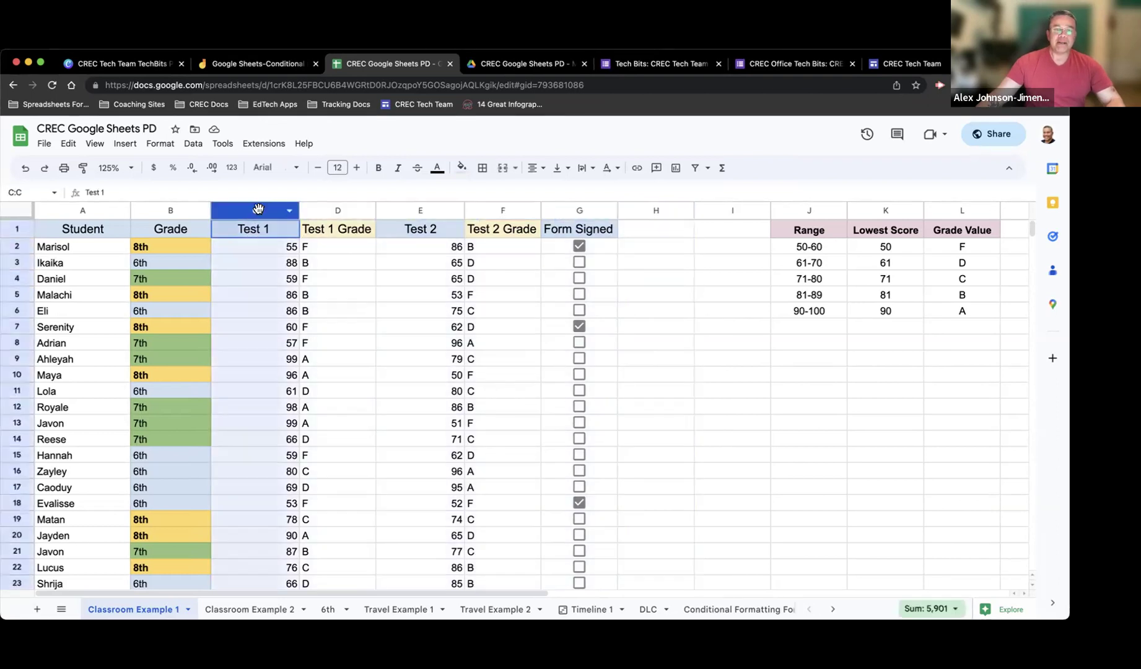
pyautogui.keyDown('shift'); pyautogui.click(426, 211); pyautogui.keyUp('shift')
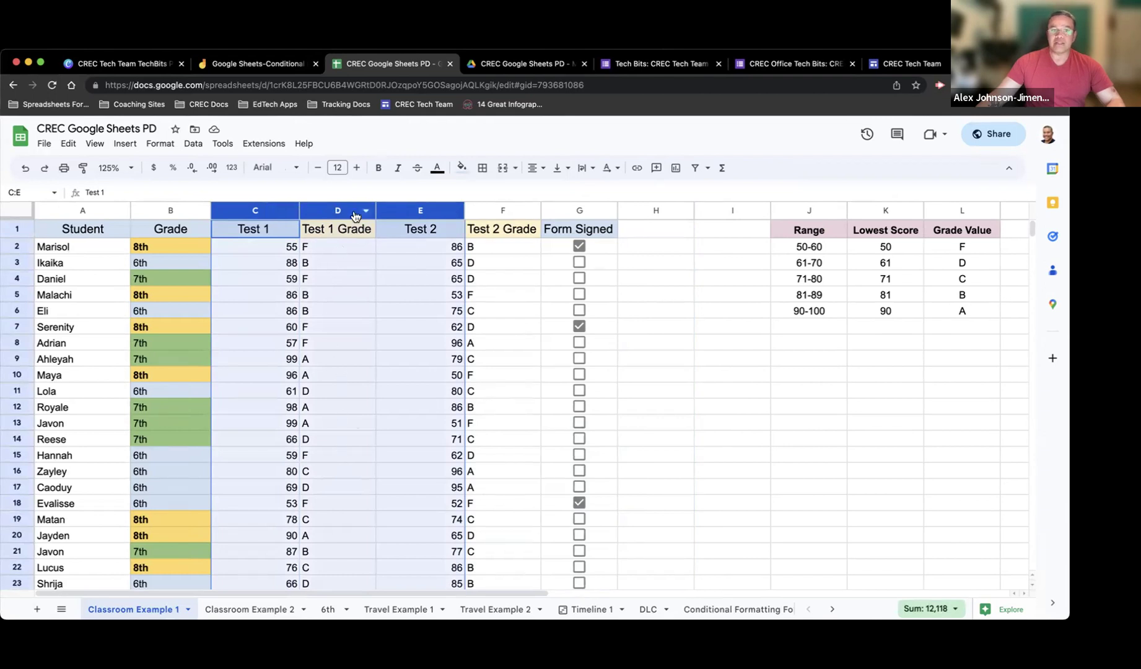
pyautogui.click(327, 283)
# Start a conditional formatting rule for only the non-adjacent Test 1 and Test 2 columns
pyautogui.click(249, 210)
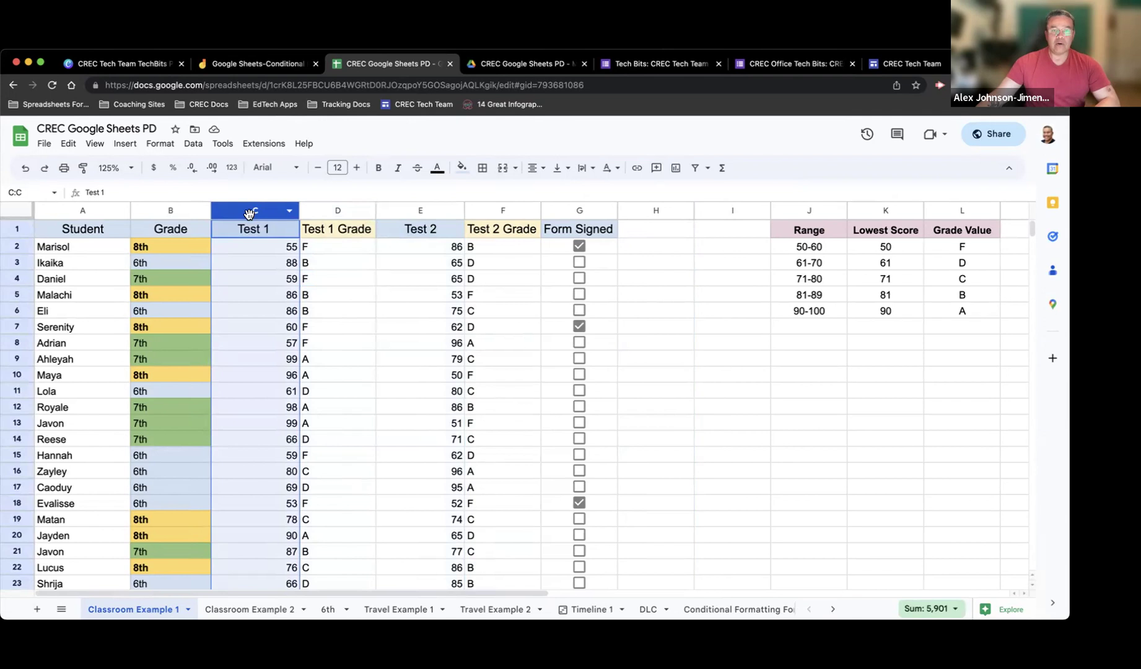
pyautogui.keyDown('super'); pyautogui.click(420, 211); pyautogui.keyUp('super')
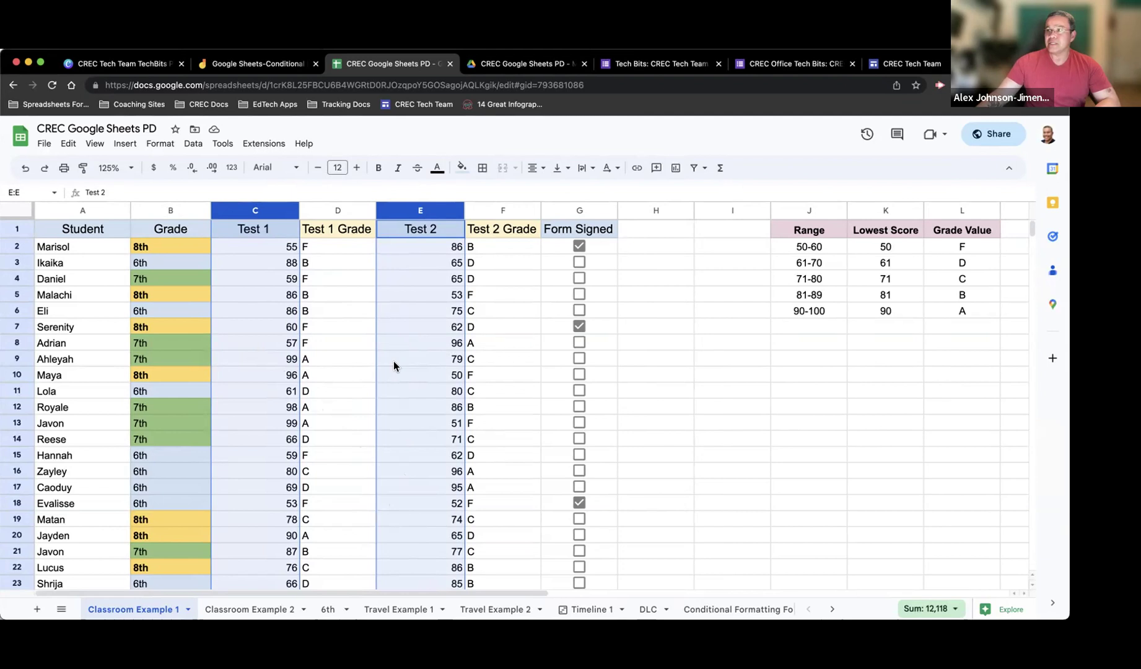
pyautogui.click(155, 145)
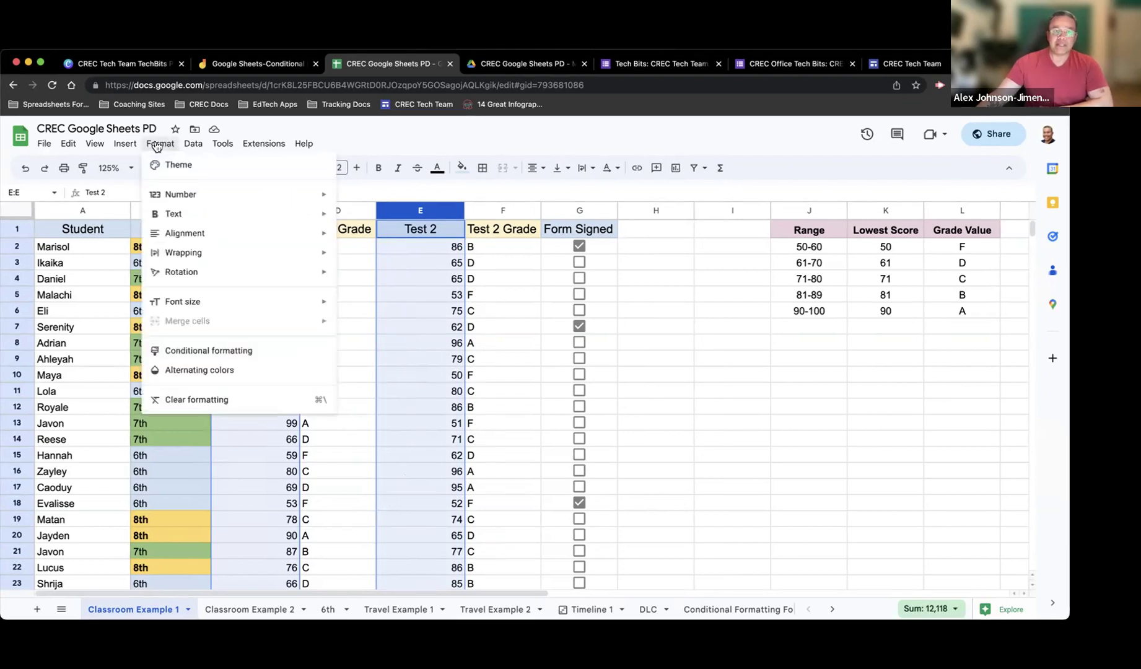
pyautogui.click(209, 351)
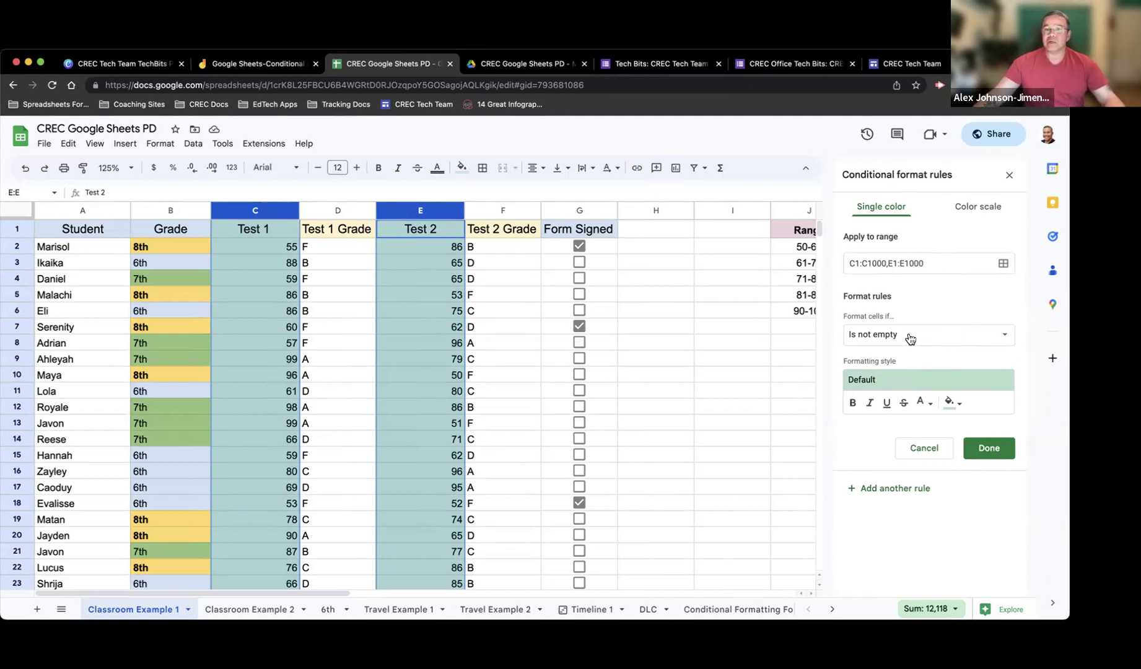
# Set the rule to fill test scores less than or equal to 60 in light red
pyautogui.click(1004, 339)
pyautogui.scroll(-3, 959, 384)
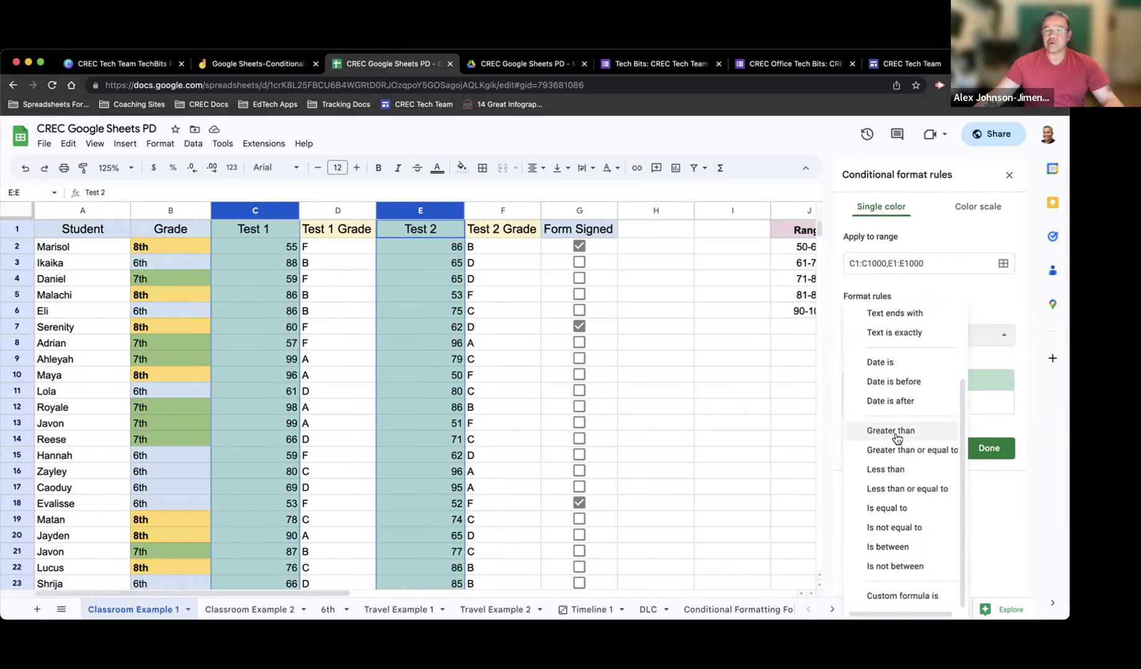
pyautogui.click(915, 492)
pyautogui.click(890, 360)
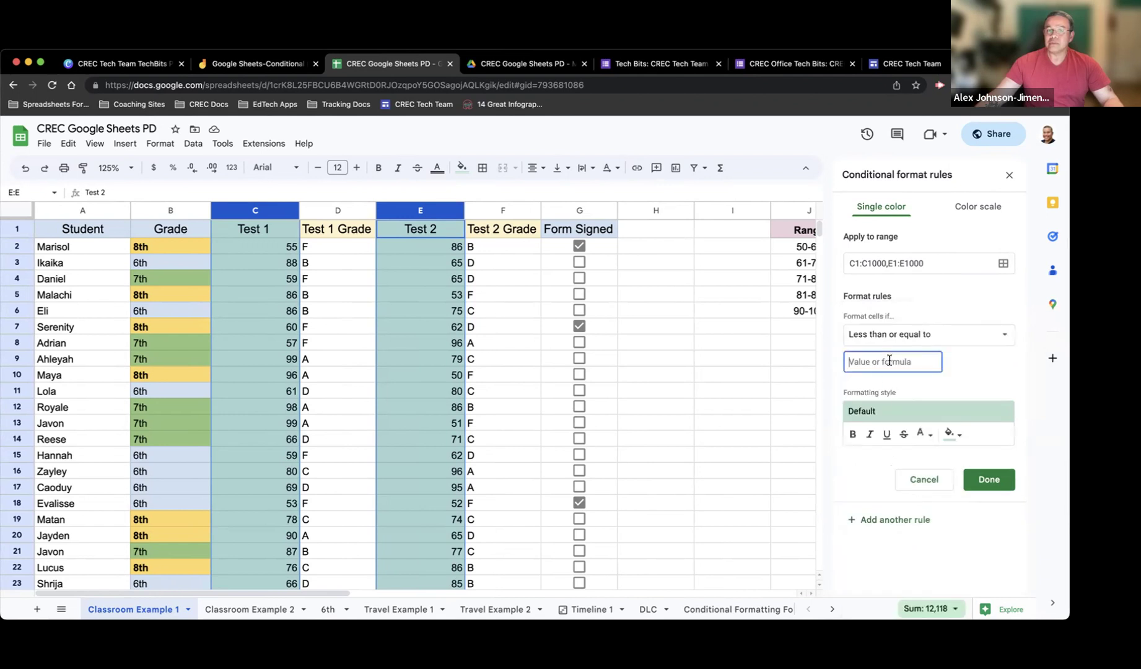
pyautogui.write('60')
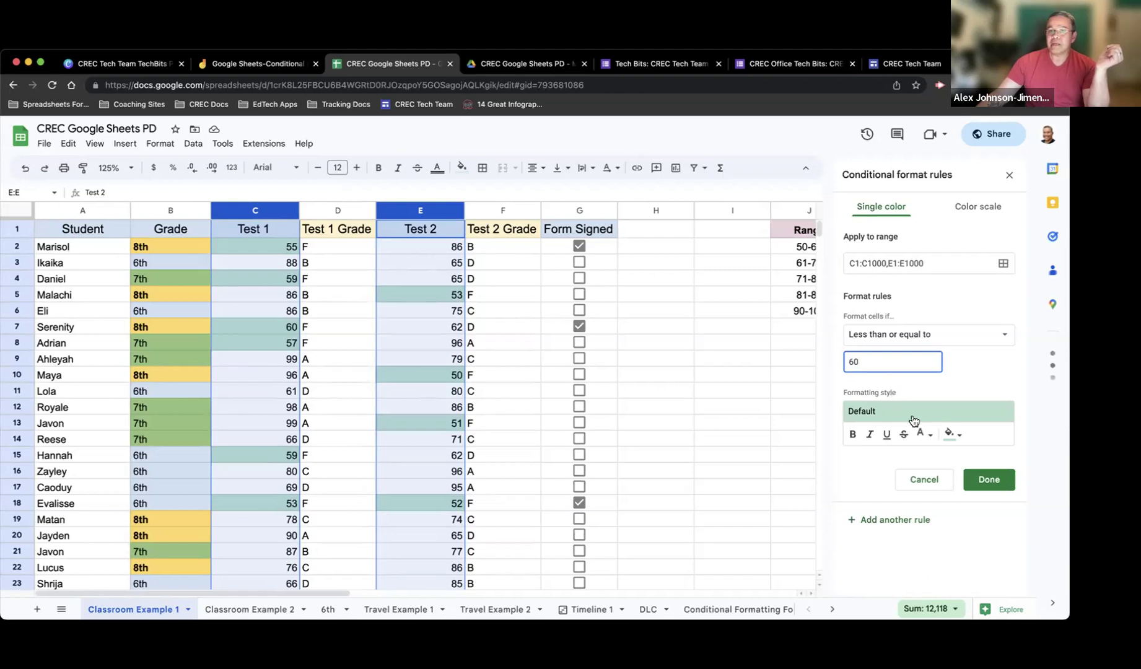
pyautogui.click(961, 441)
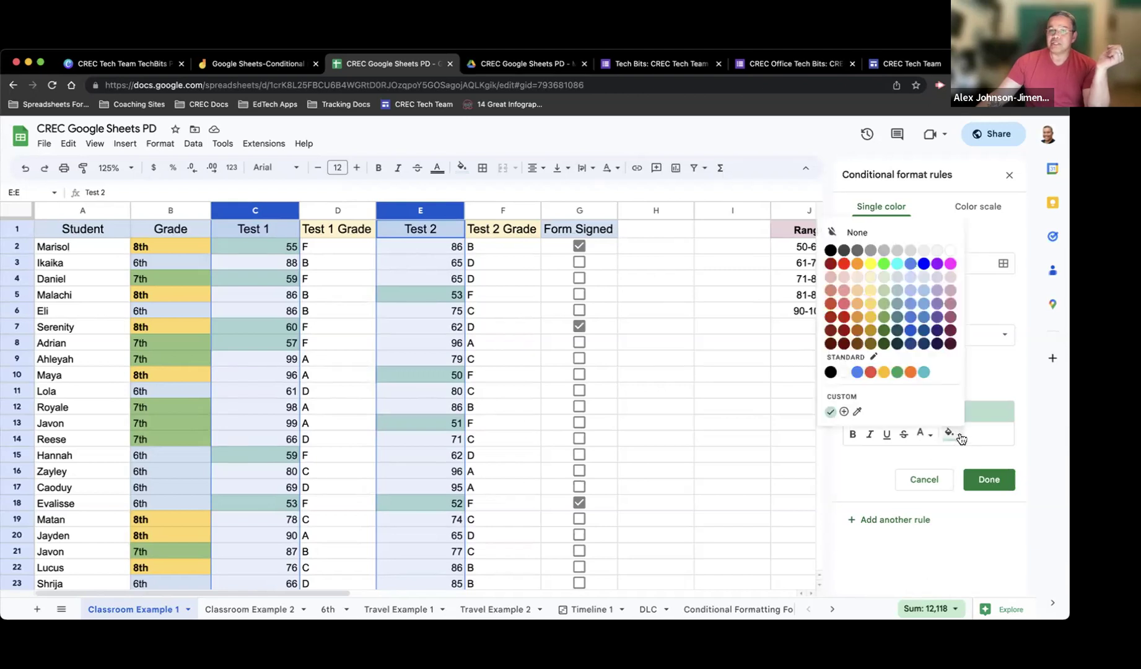
pyautogui.click(832, 278)
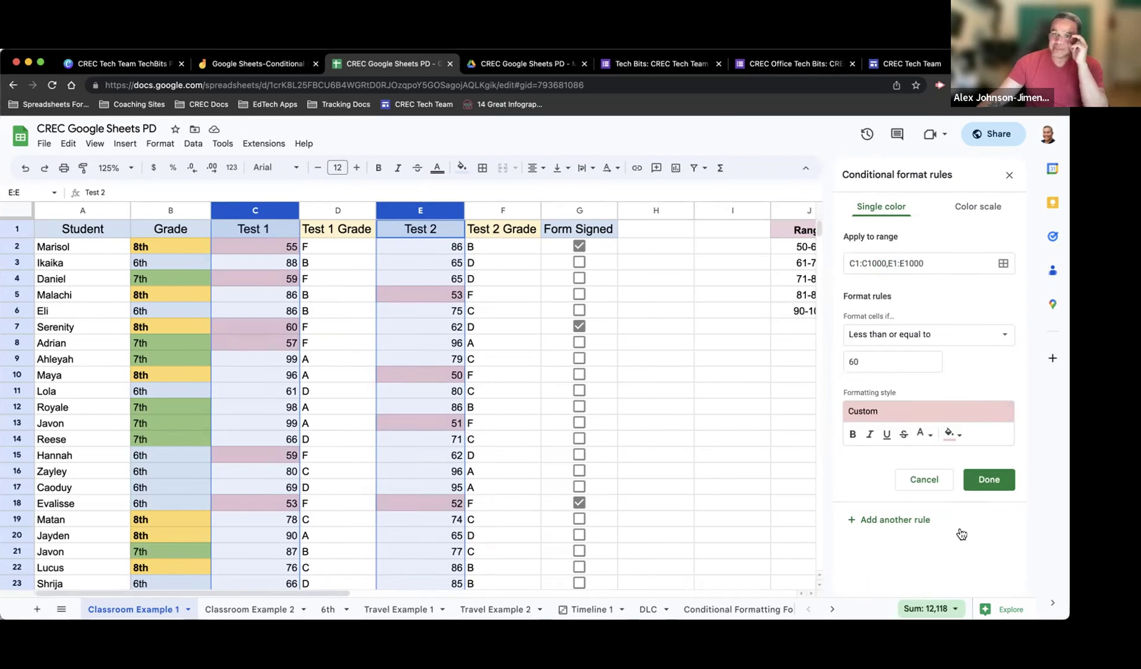
# Add another rule for both test columns that fills scores between 61 and 75 in light yellow
pyautogui.click(910, 527)
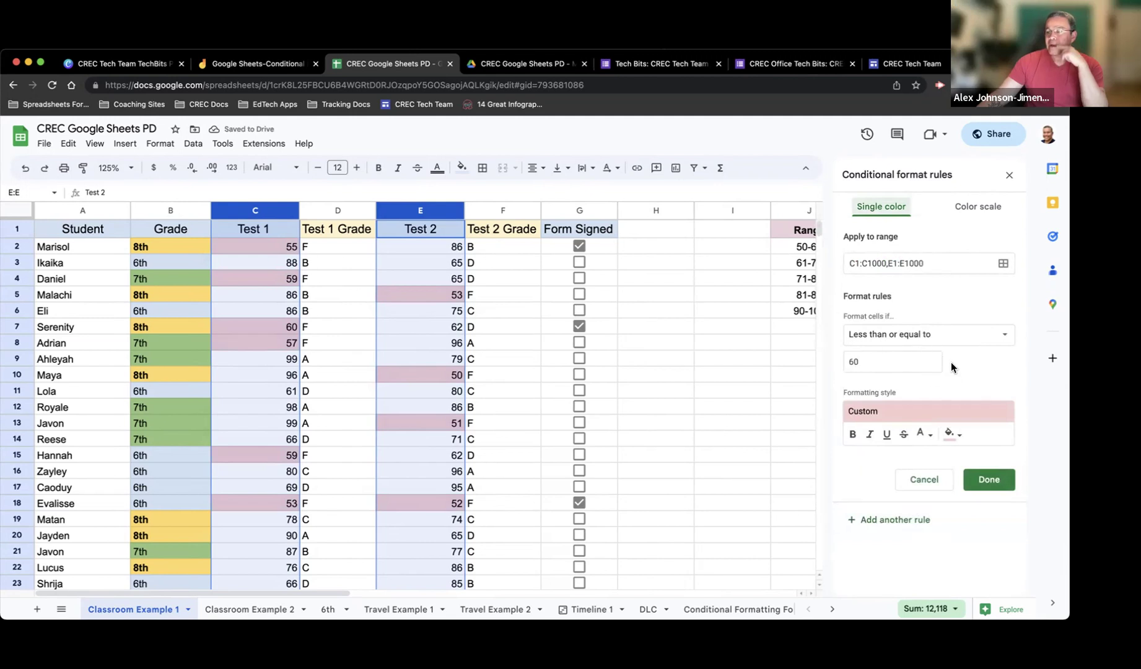
pyautogui.click(1005, 339)
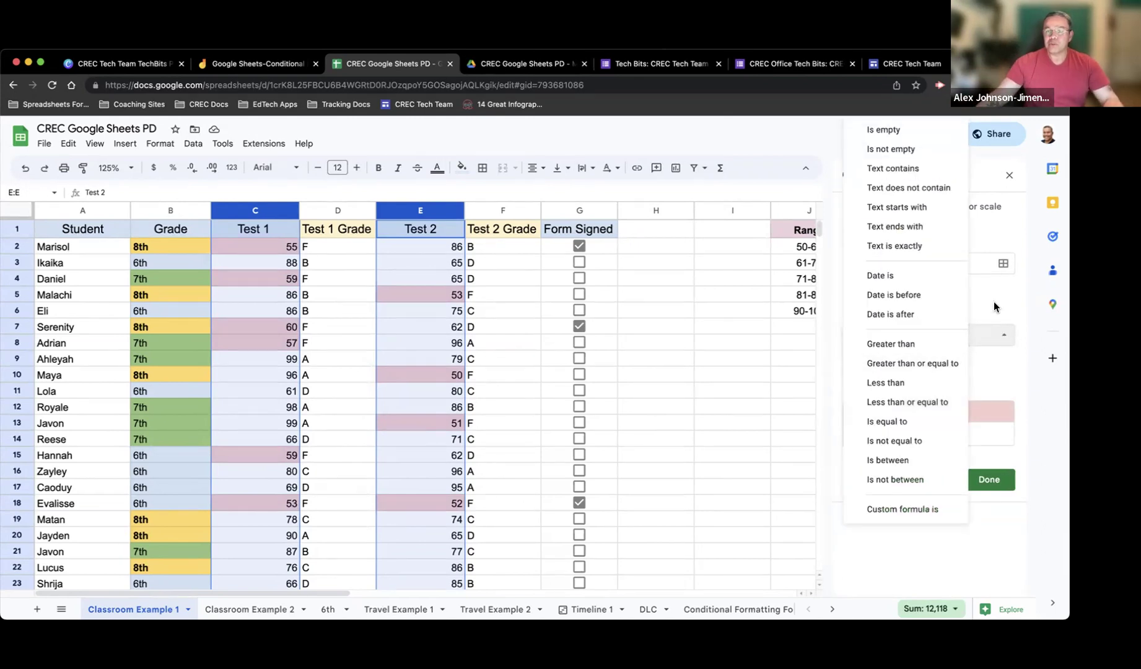
pyautogui.click(1005, 340)
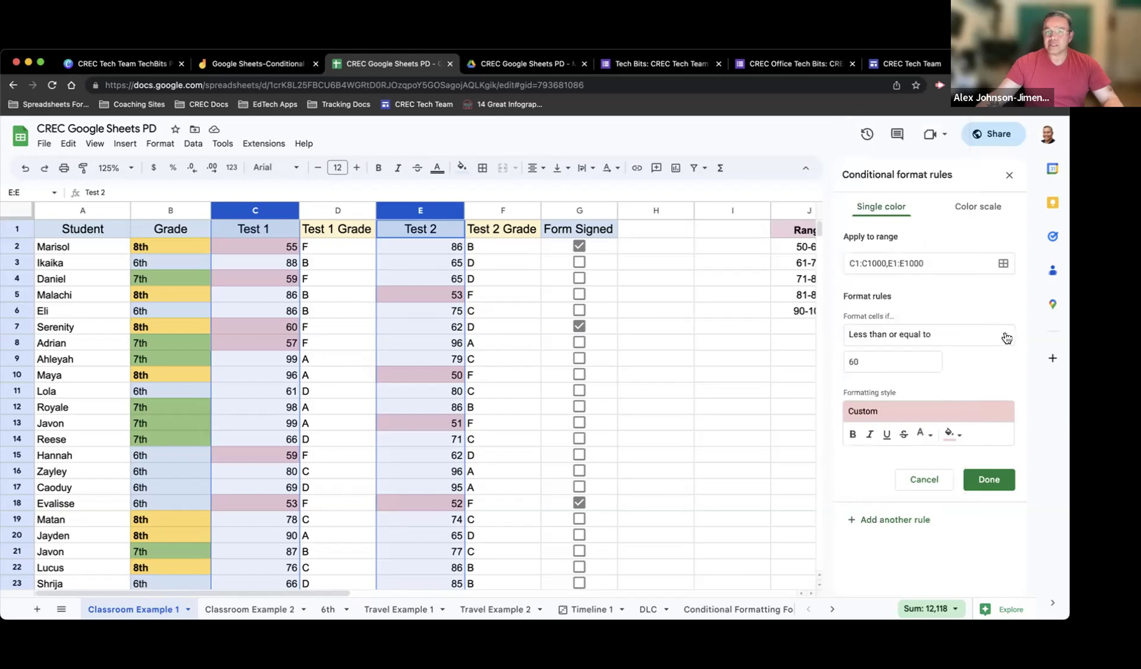
pyautogui.click(1007, 339)
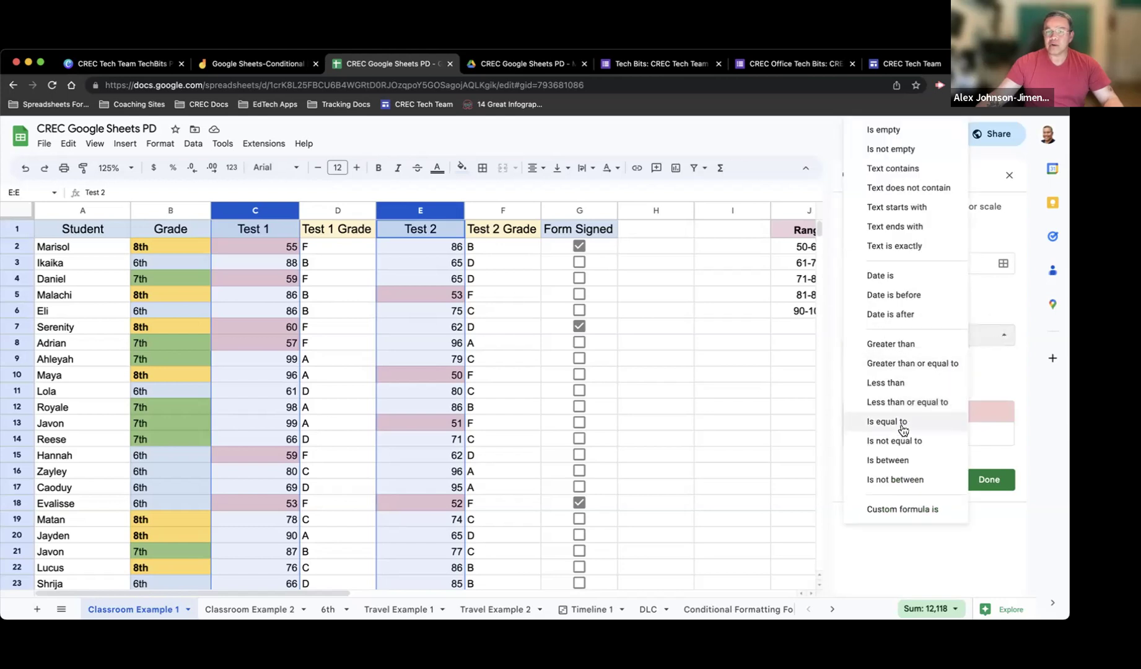
pyautogui.click(898, 462)
pyautogui.click(865, 362)
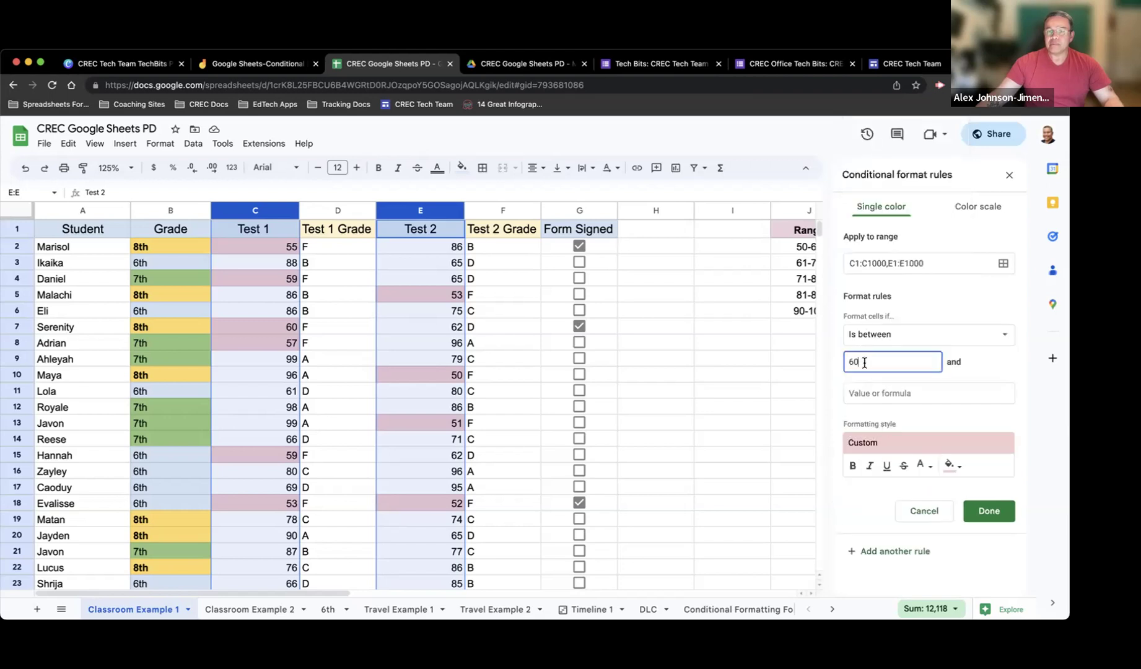
pyautogui.doubleClick(858, 362)
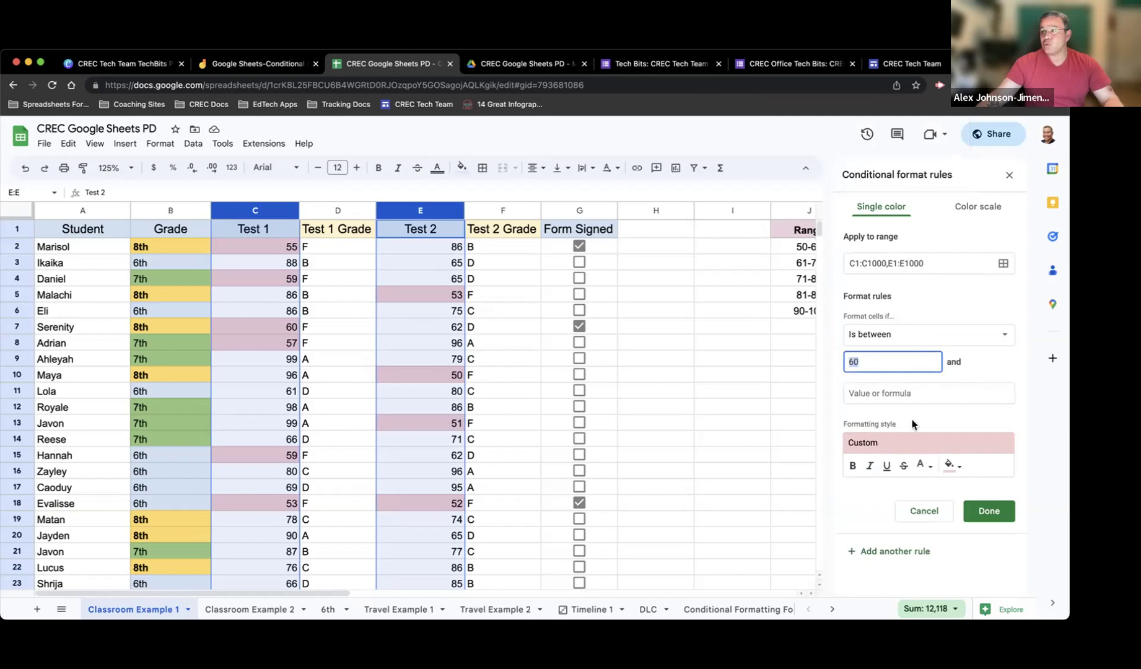
pyautogui.write('61')
pyautogui.click(898, 392)
pyautogui.write('75')
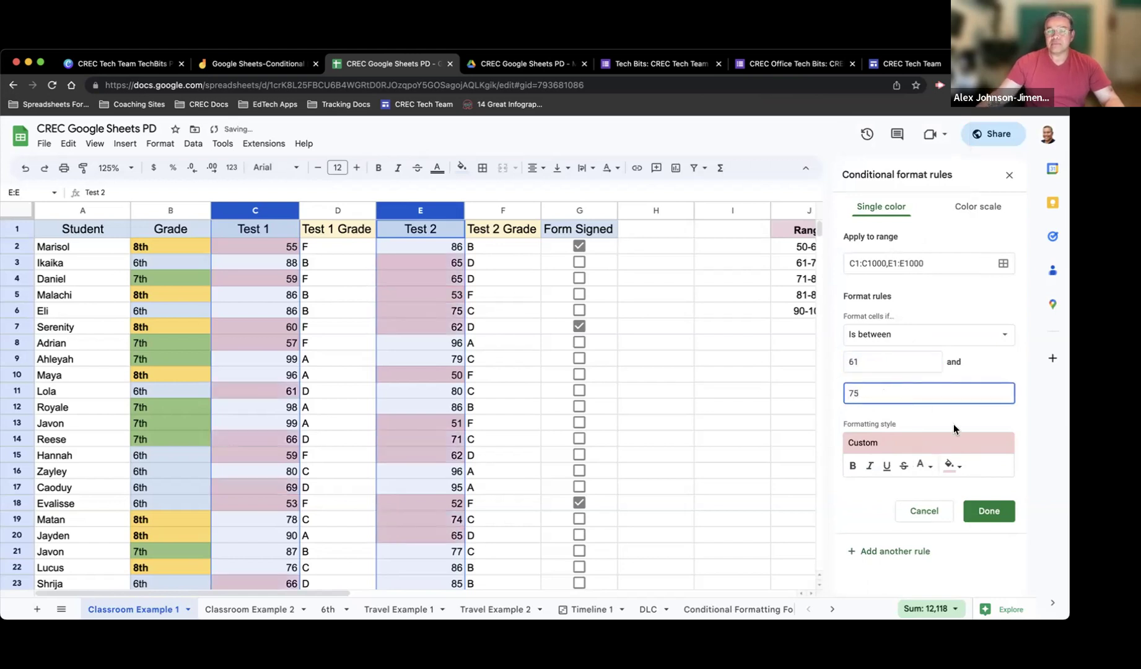
pyautogui.click(951, 466)
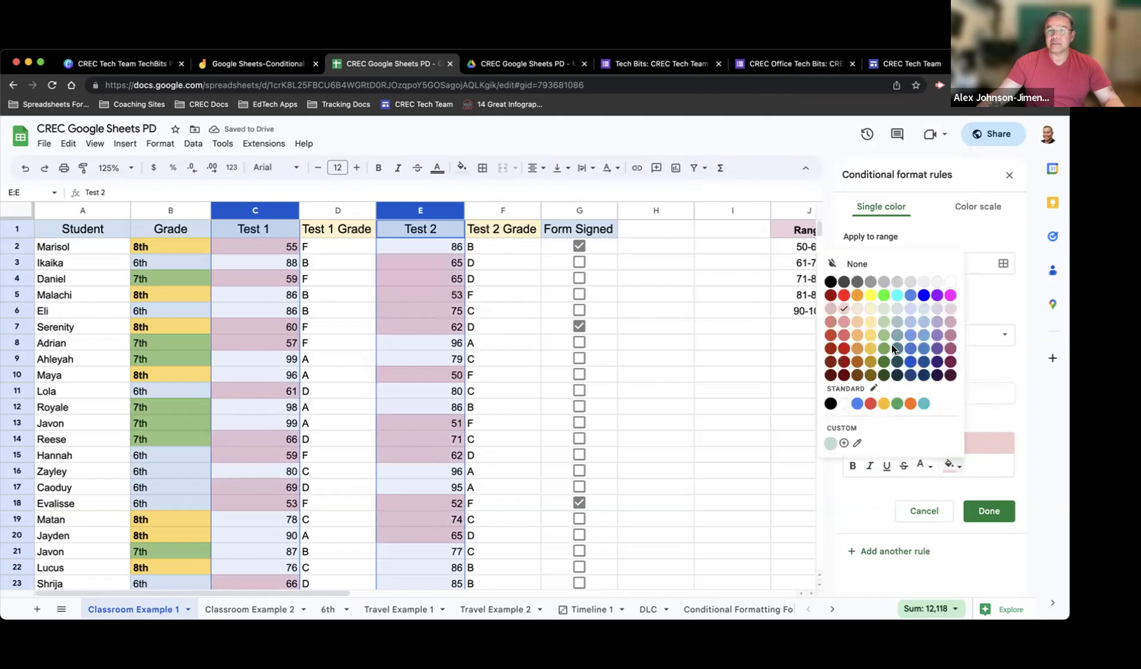
pyautogui.click(871, 322)
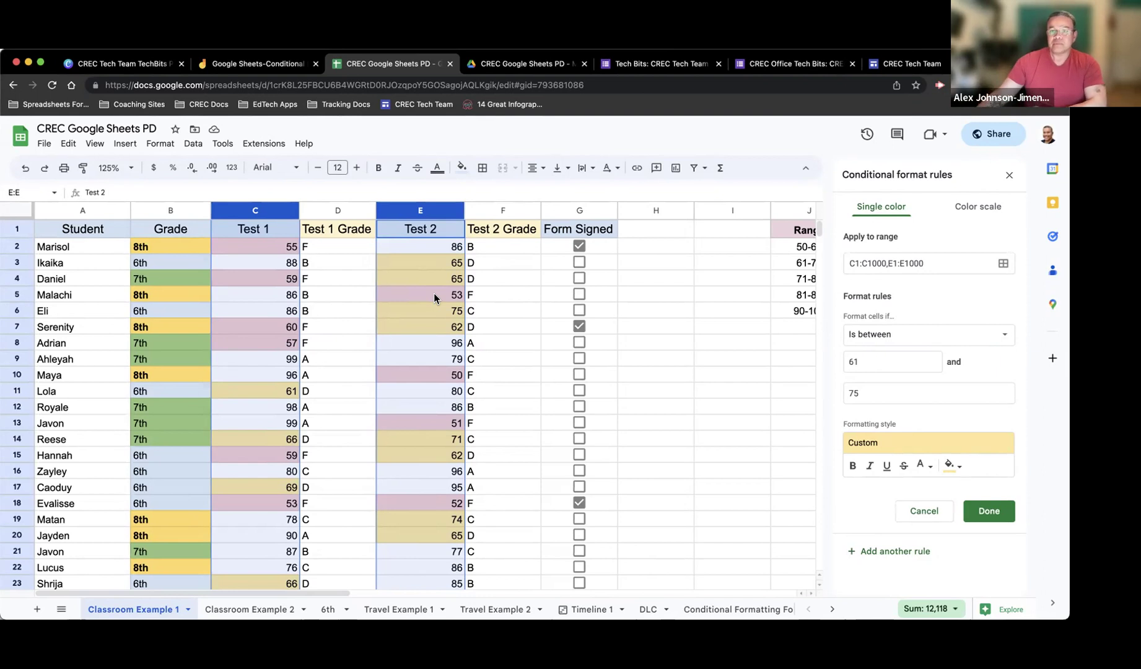
# Add a third rule for both test columns that fills scores greater than 75 in light green, and review the colours down the sheet
pyautogui.click(882, 558)
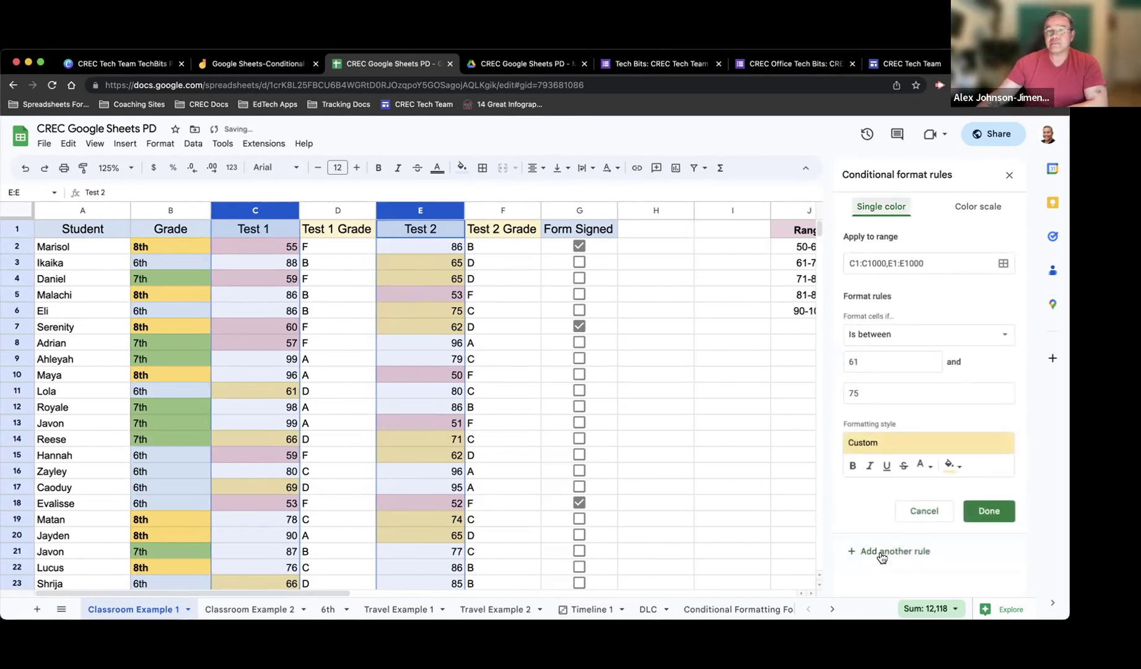
pyautogui.click(1005, 338)
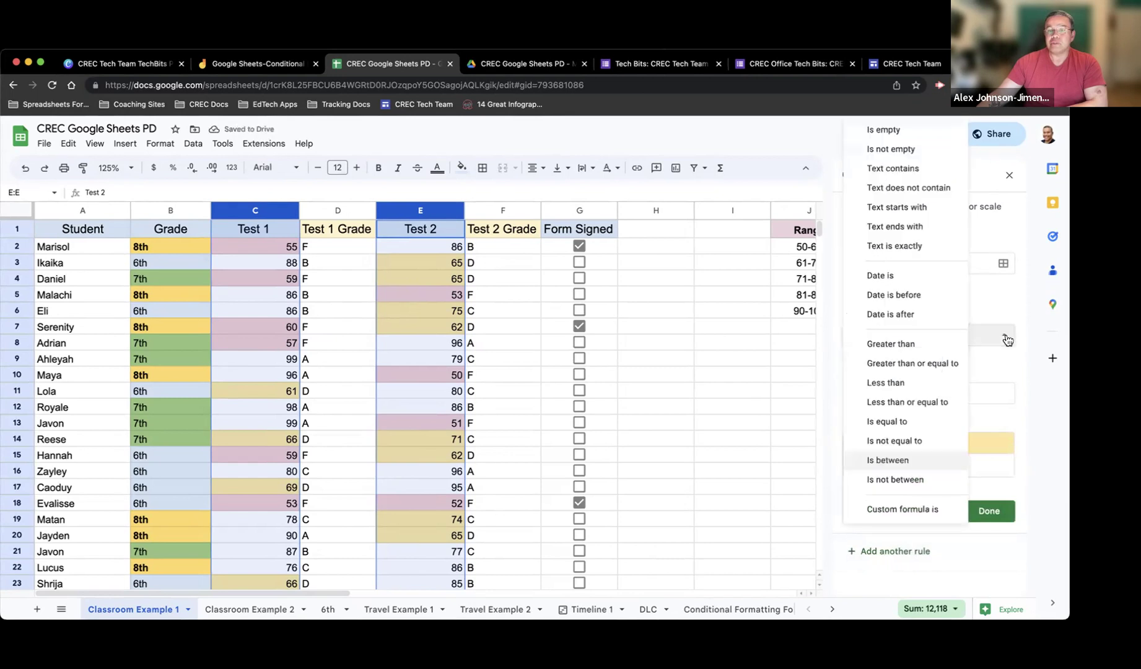
pyautogui.click(910, 345)
pyautogui.moveTo(875, 362); pyautogui.dragTo(842, 368)
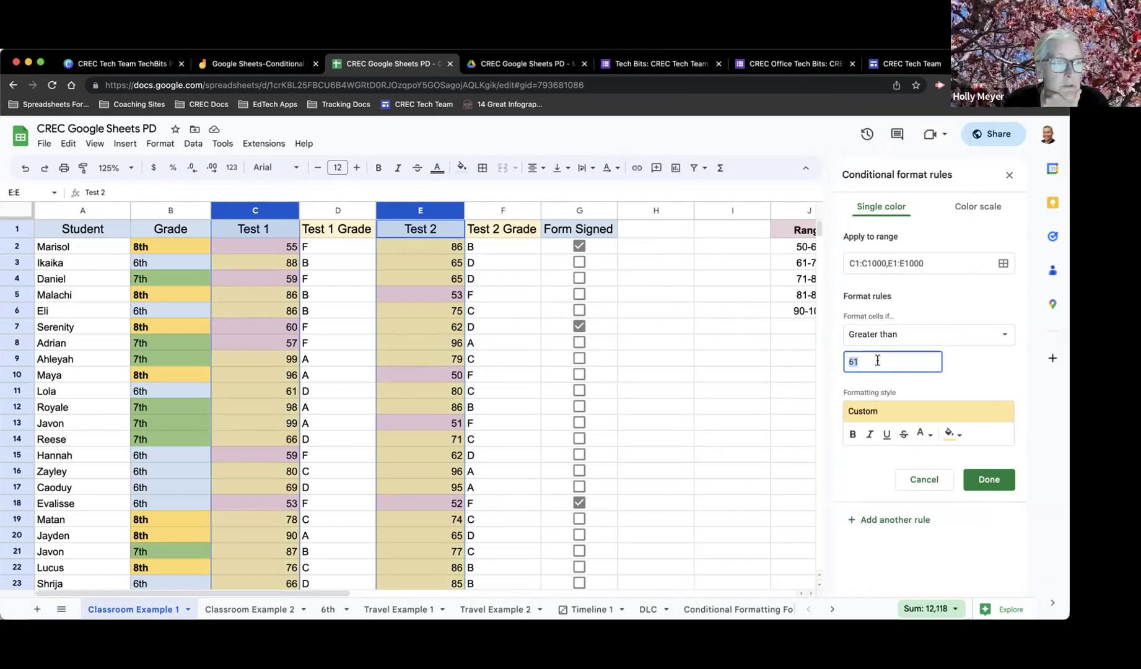
pyautogui.write('75')
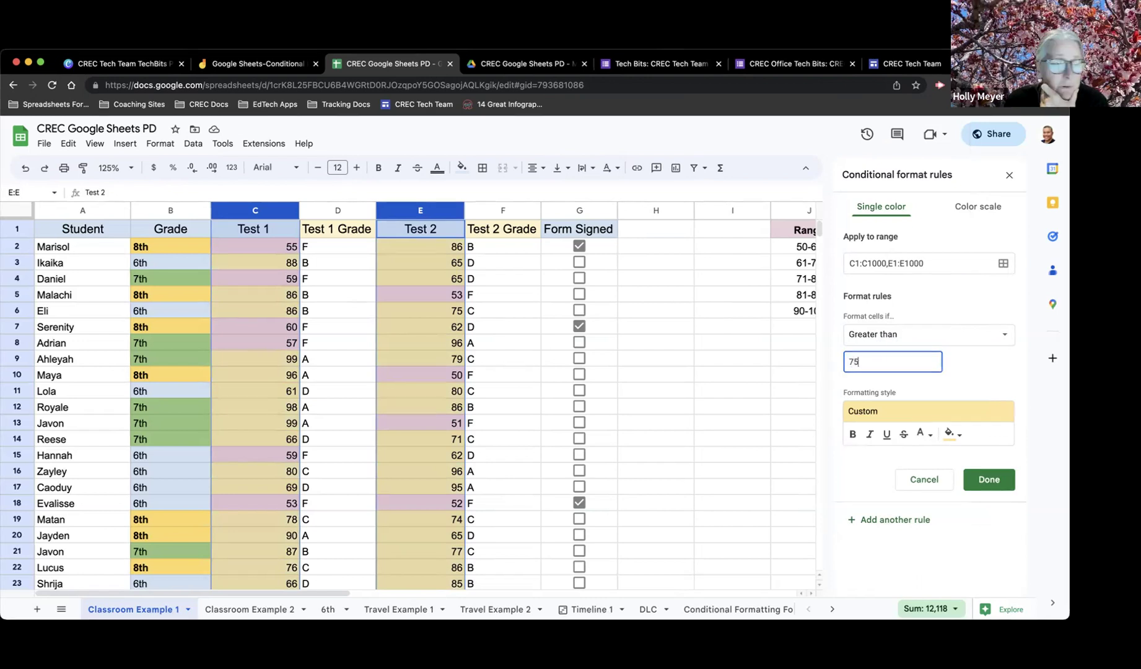
pyautogui.click(954, 435)
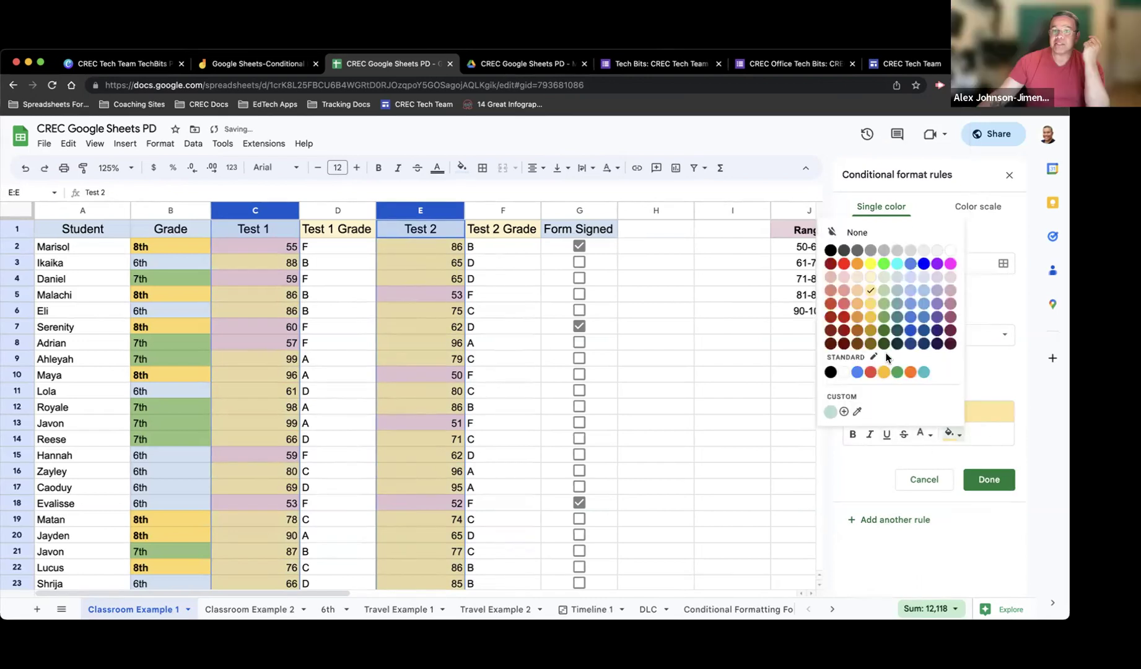
pyautogui.click(886, 304)
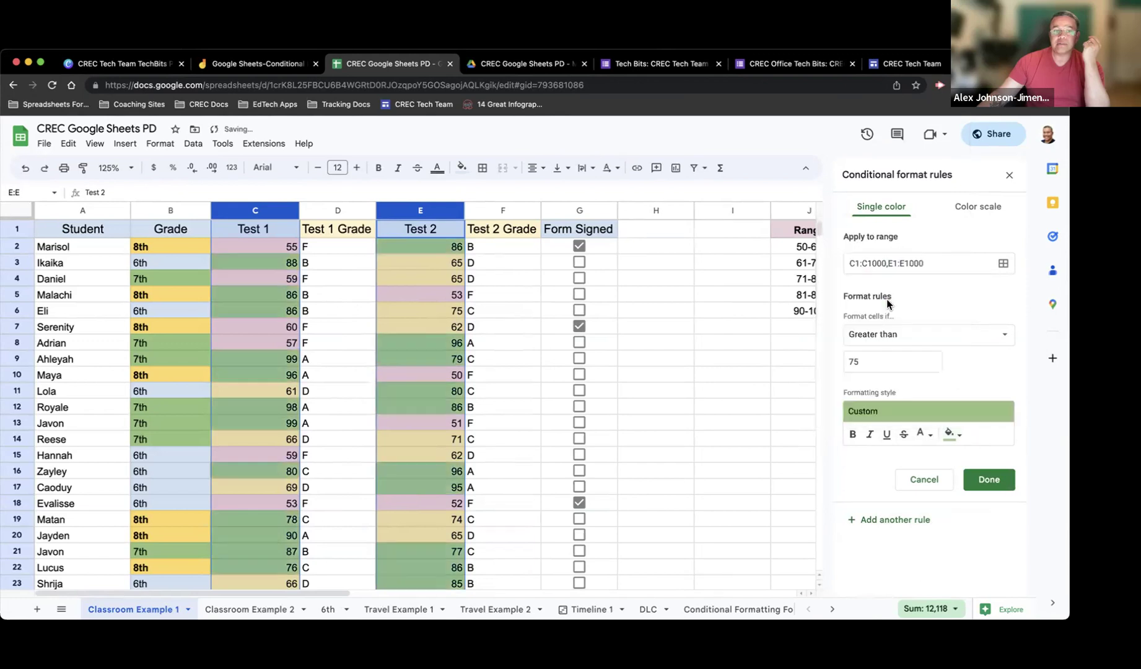
pyautogui.click(954, 435)
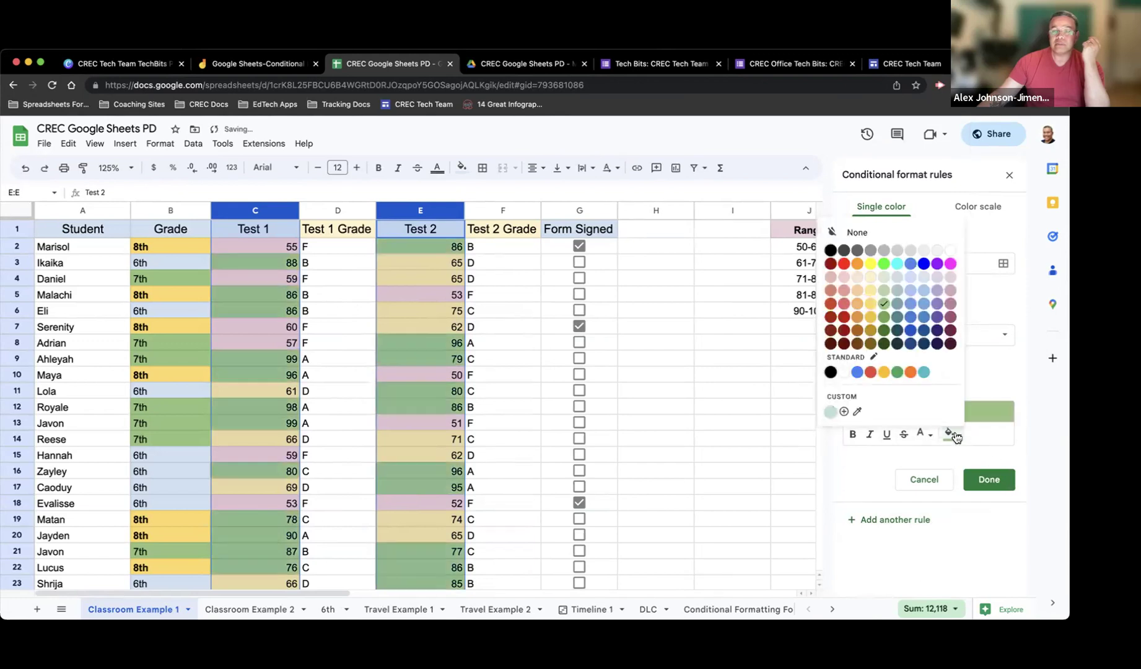
pyautogui.click(883, 293)
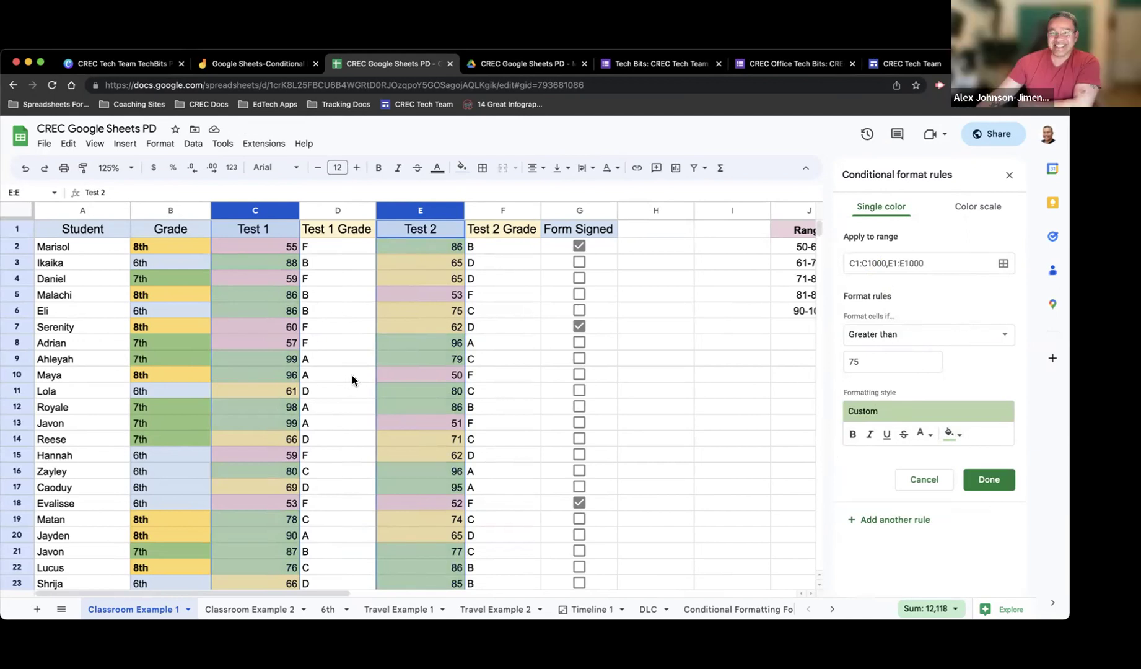
pyautogui.scroll(-4, 352, 379)
pyautogui.scroll(-6, 352, 381)
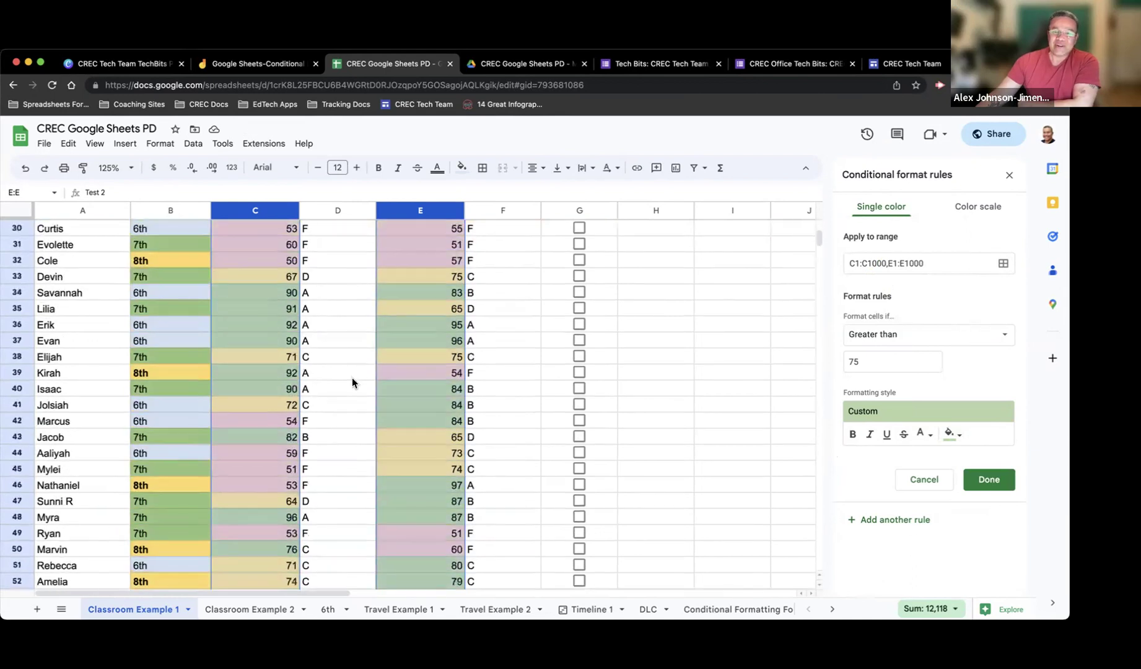
# Save the rule for test scores greater than 75, and finish editing the conditional formatting rules
pyautogui.scroll(-5, 352, 382)
pyautogui.scroll(-10, 352, 384)
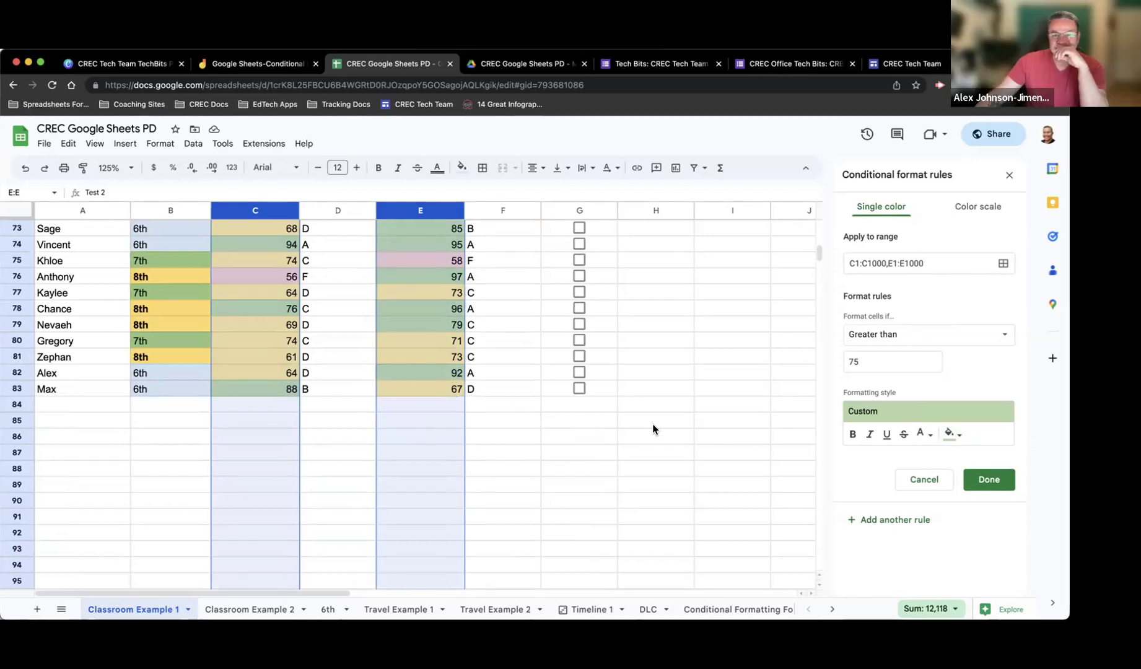
pyautogui.click(989, 482)
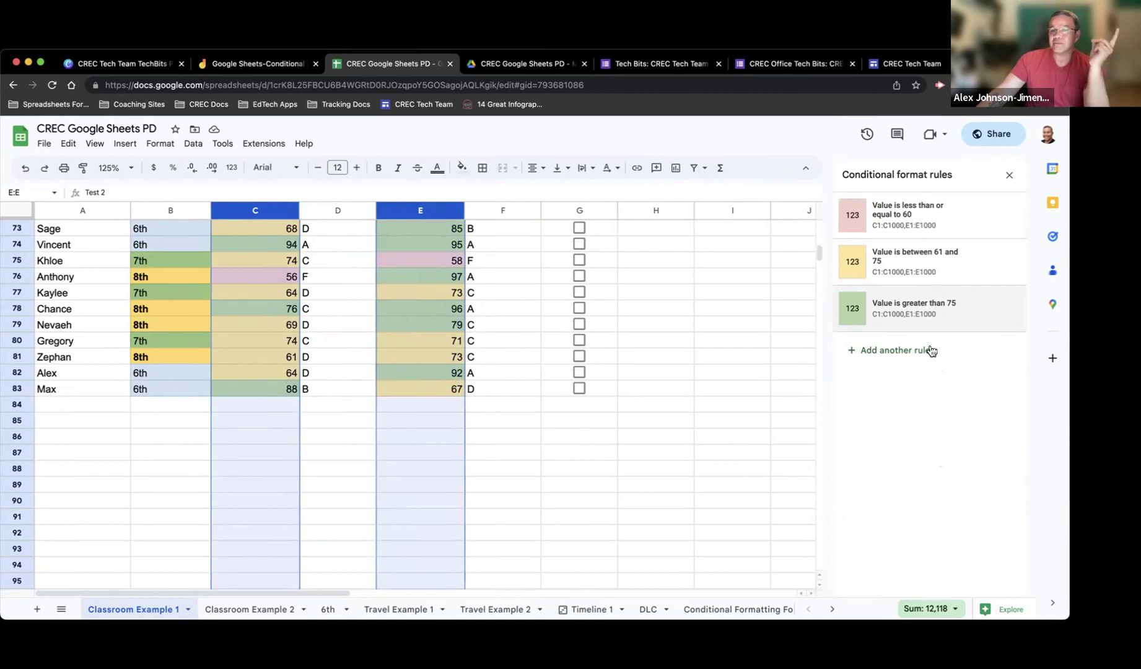
pyautogui.click(1009, 178)
pyautogui.scroll(15, 800, 449)
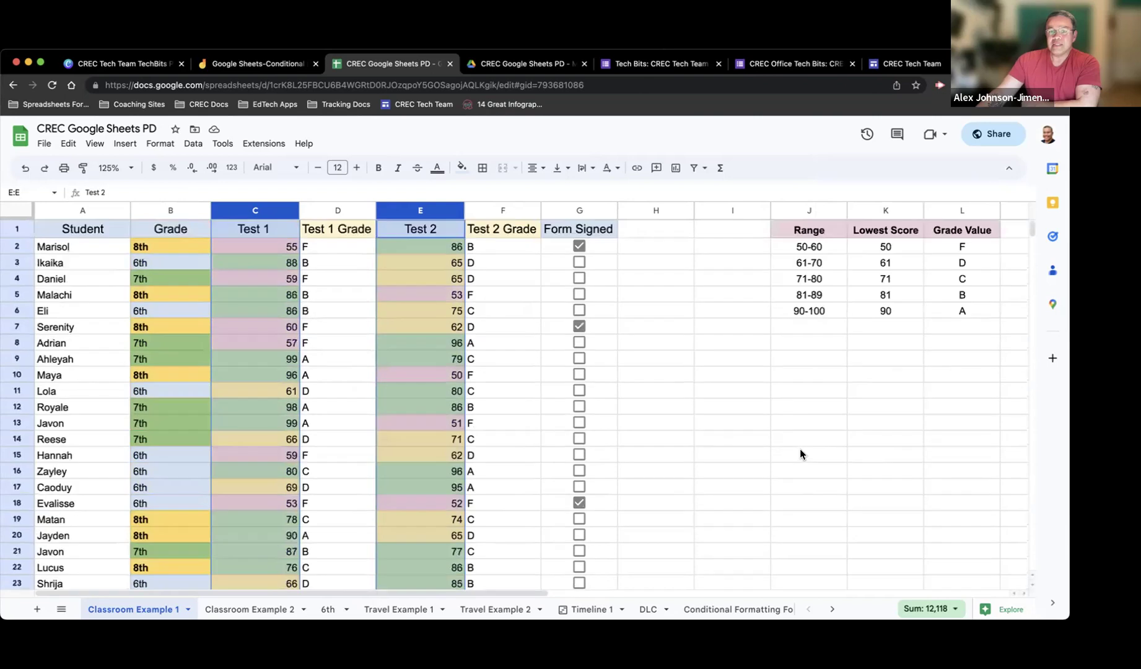
pyautogui.click(644, 360)
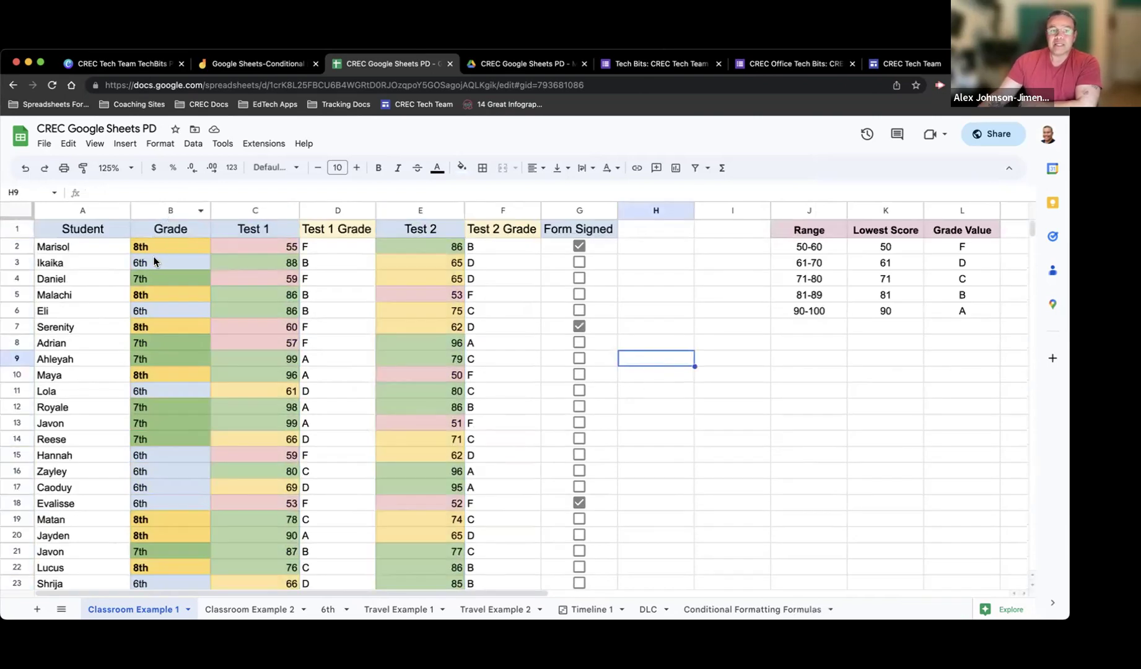
# Review the conditional formatting rules for the Grade column, the Test 1 and Test 2 columns, and the whole sheet
pyautogui.click(164, 210)
pyautogui.click(160, 143)
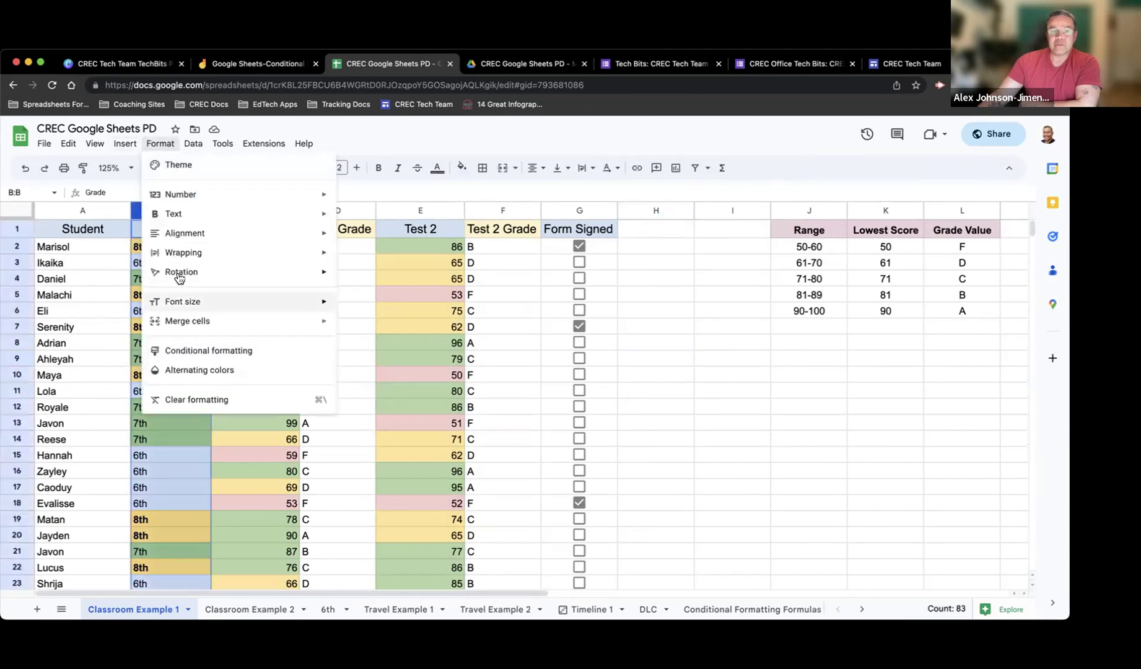
pyautogui.click(206, 350)
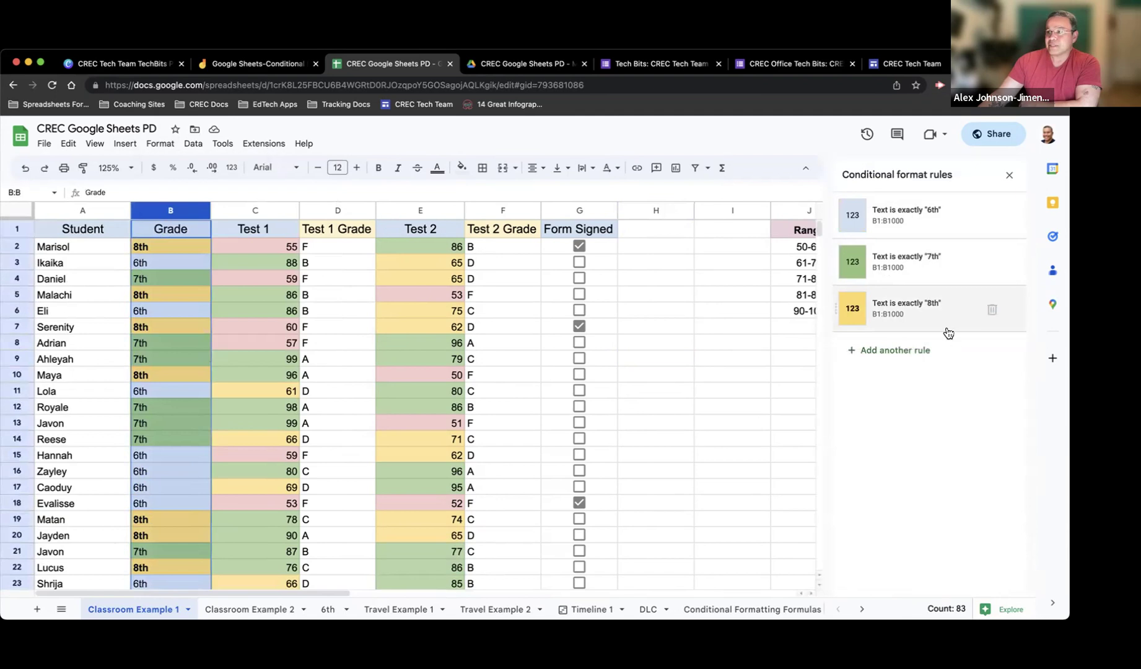
pyautogui.click(251, 211)
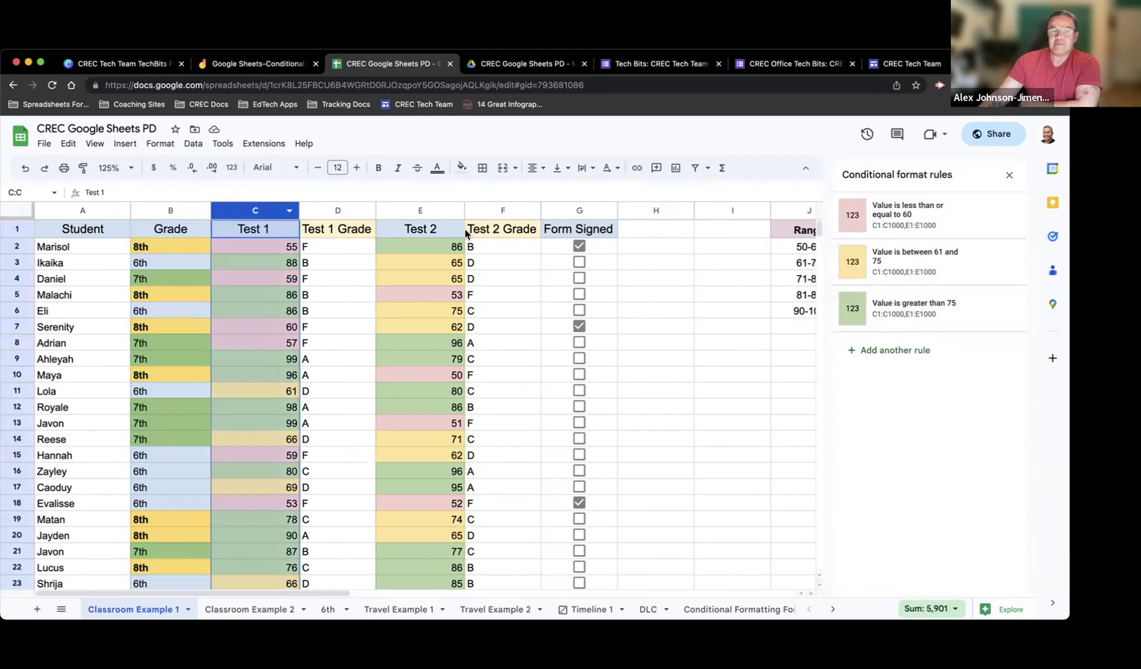
pyautogui.click(428, 211)
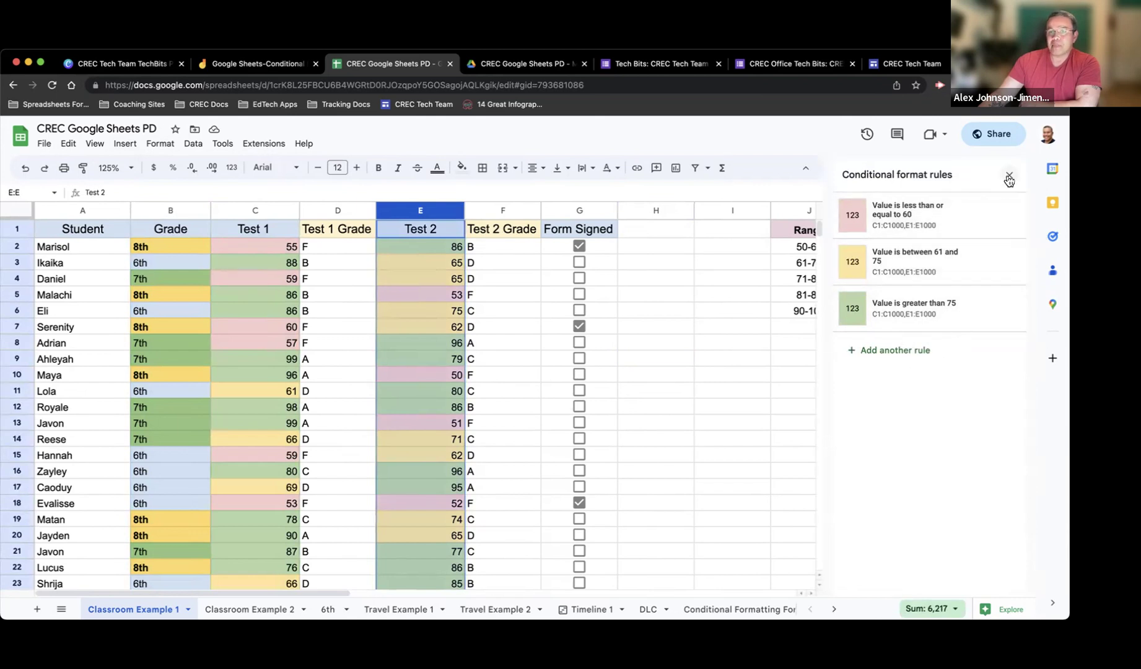
pyautogui.click(17, 211)
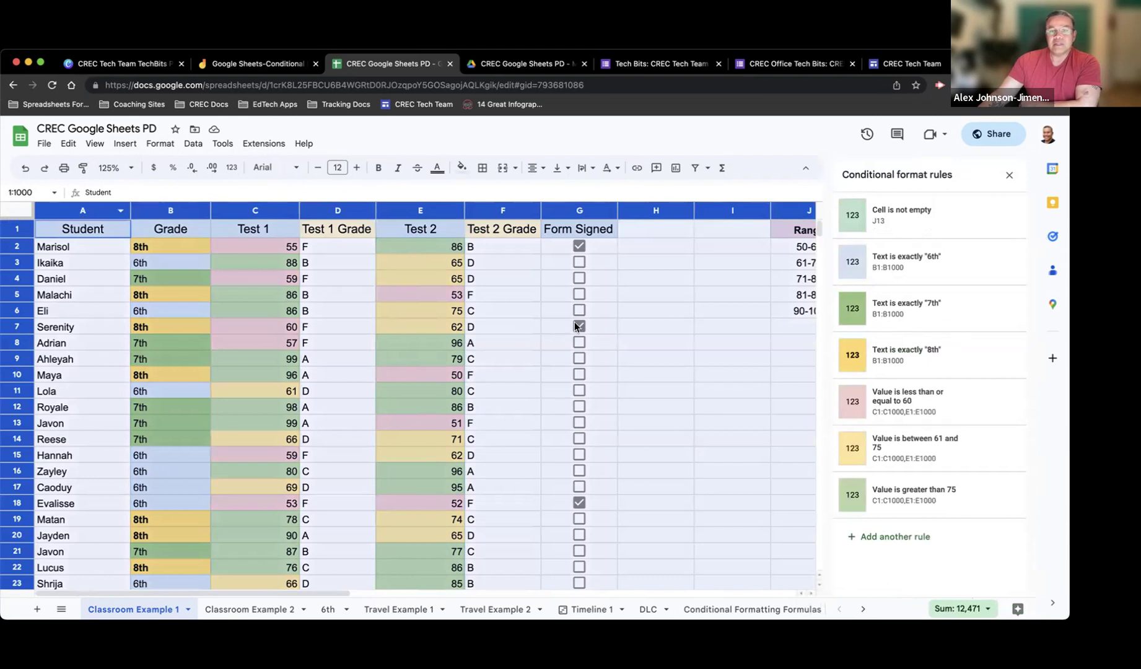
pyautogui.click(642, 333)
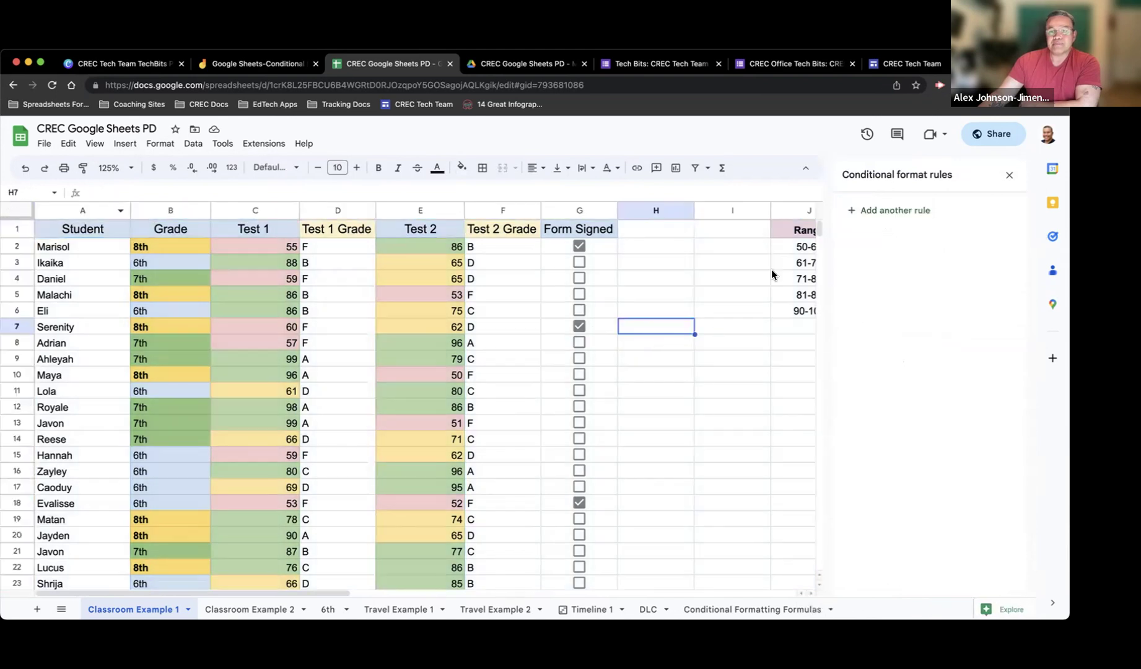
# Delete the stray "Cell is not empty" conditional formatting rule for J13 from the whole-sheet rules
pyautogui.click(15, 212)
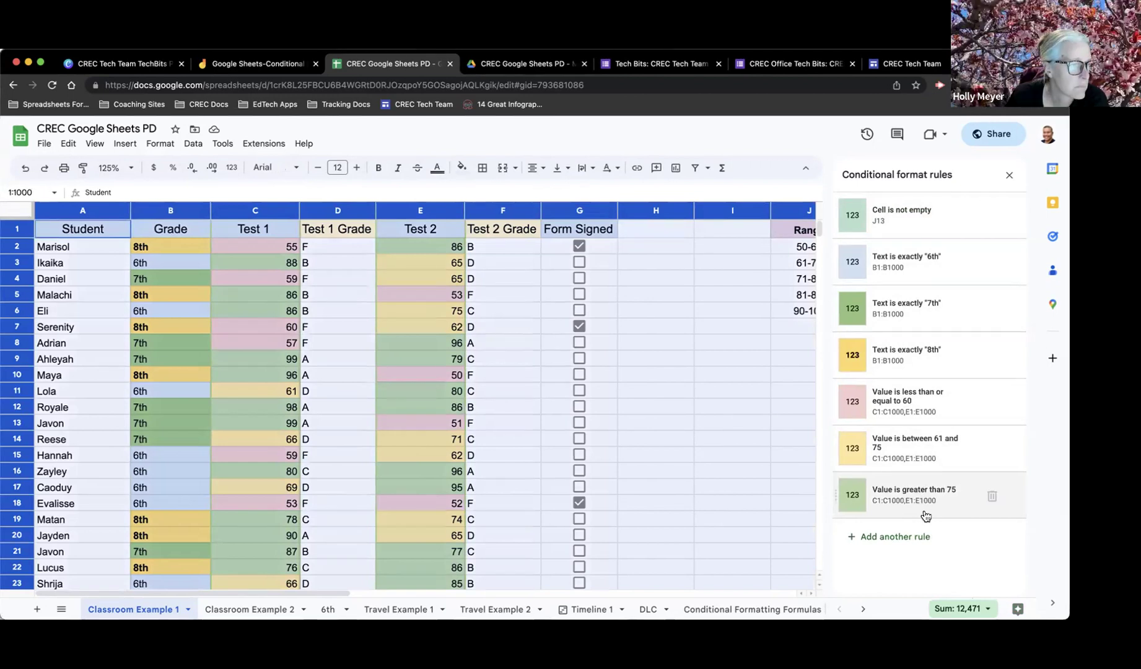
pyautogui.click(992, 217)
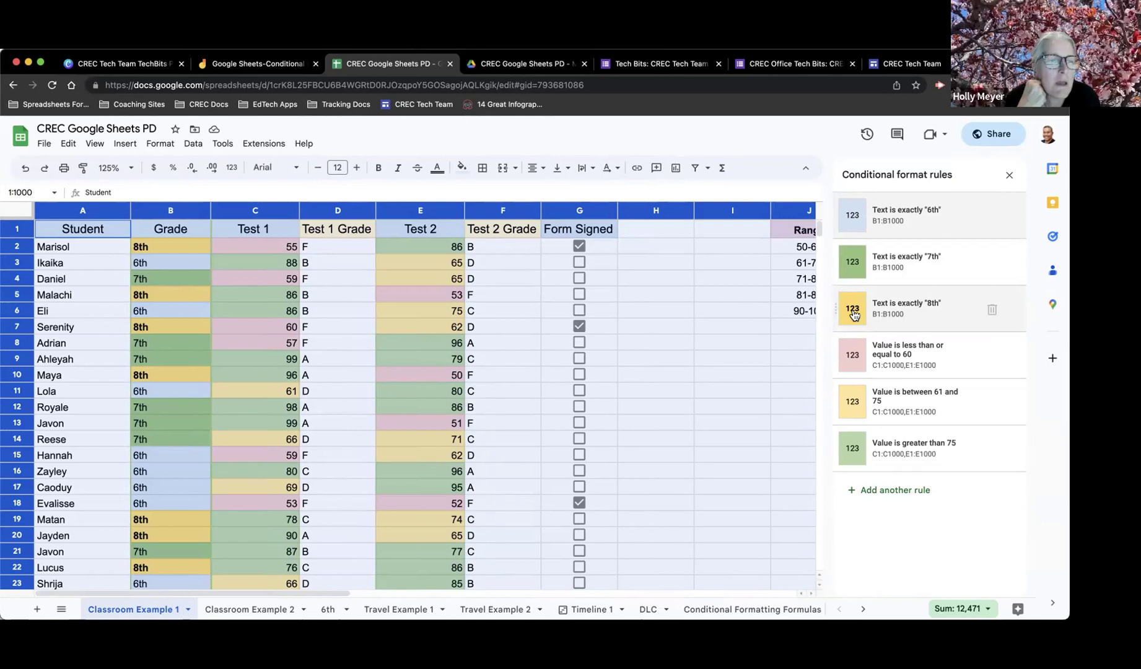
pyautogui.click(1009, 175)
pyautogui.click(698, 373)
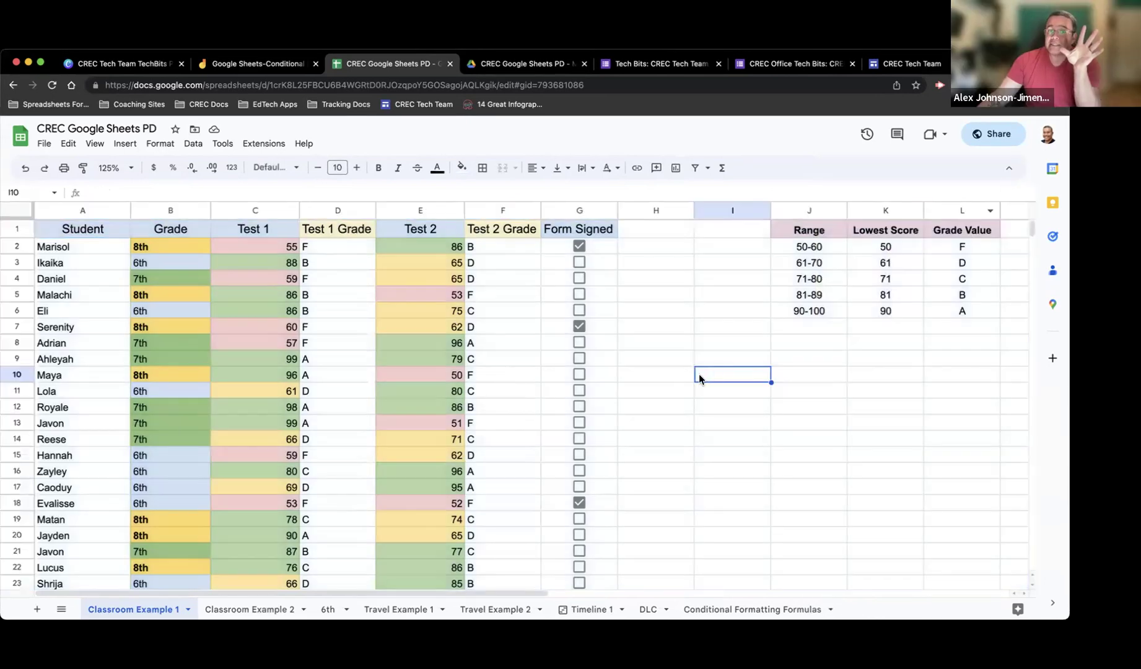
# Add a new student in row 84 by entering the student's first name and the grade 7th
pyautogui.scroll(-15, 699, 374)
pyautogui.scroll(-9, 699, 379)
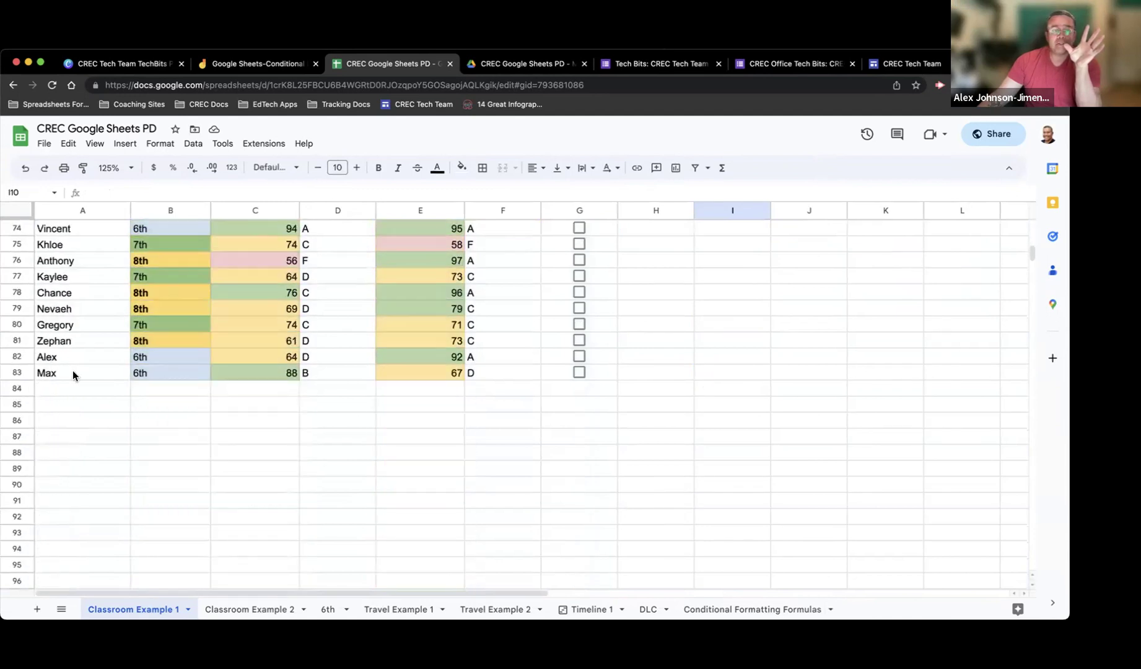
pyautogui.click(66, 389)
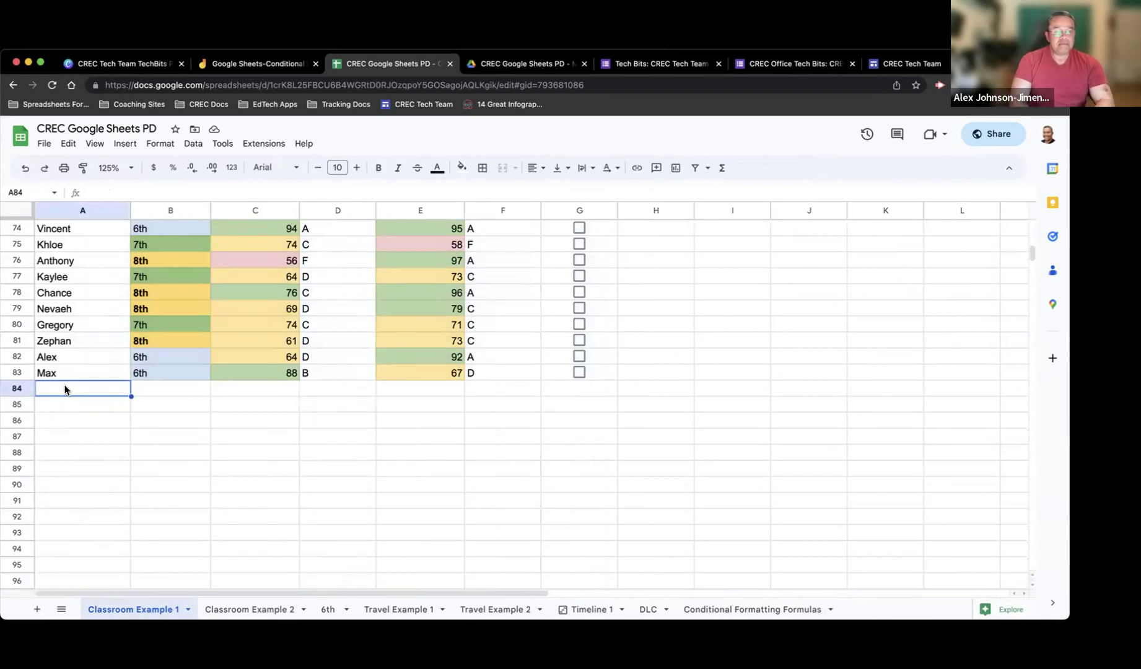
pyautogui.write('Bob')
pyautogui.press('Tab')
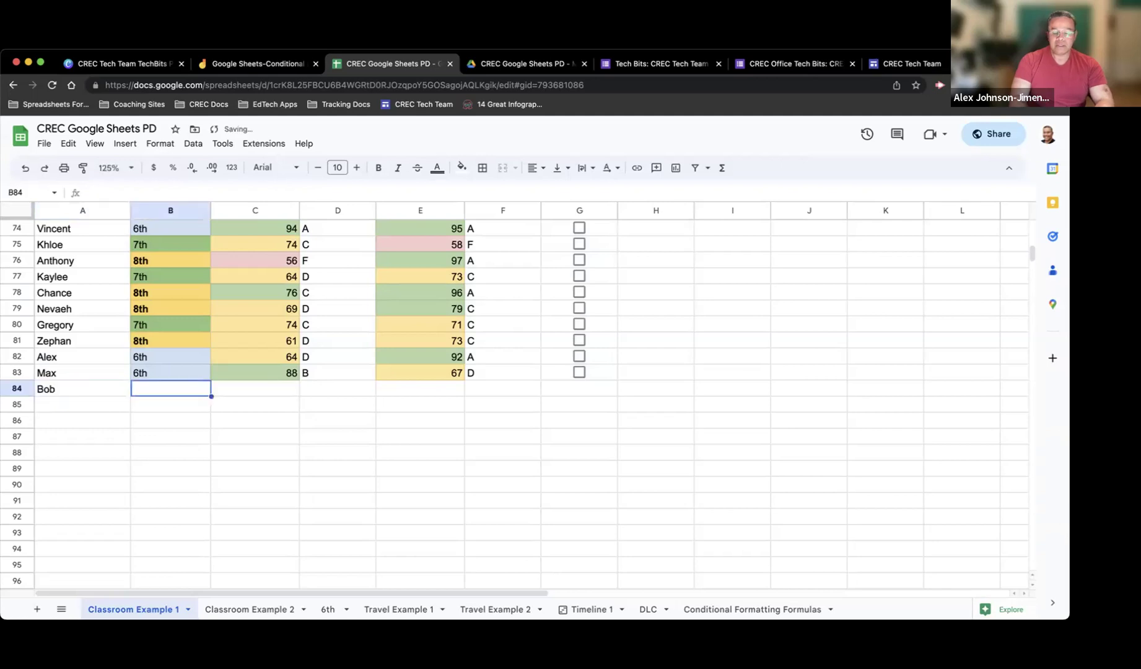
pyautogui.write('7th')
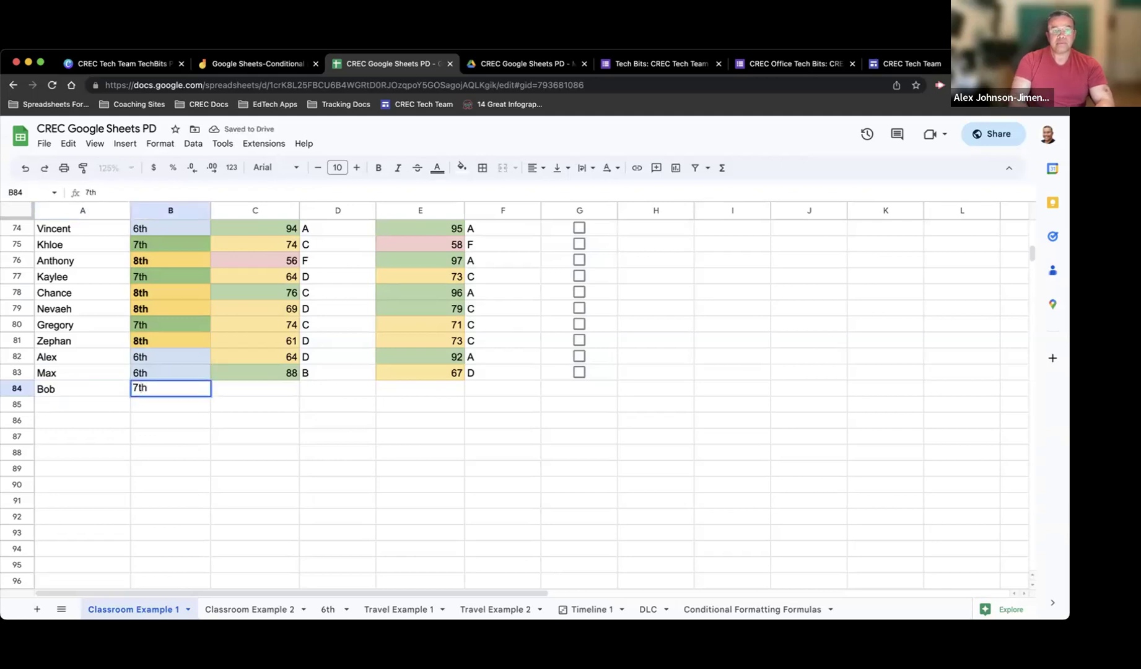
pyautogui.press('Return')
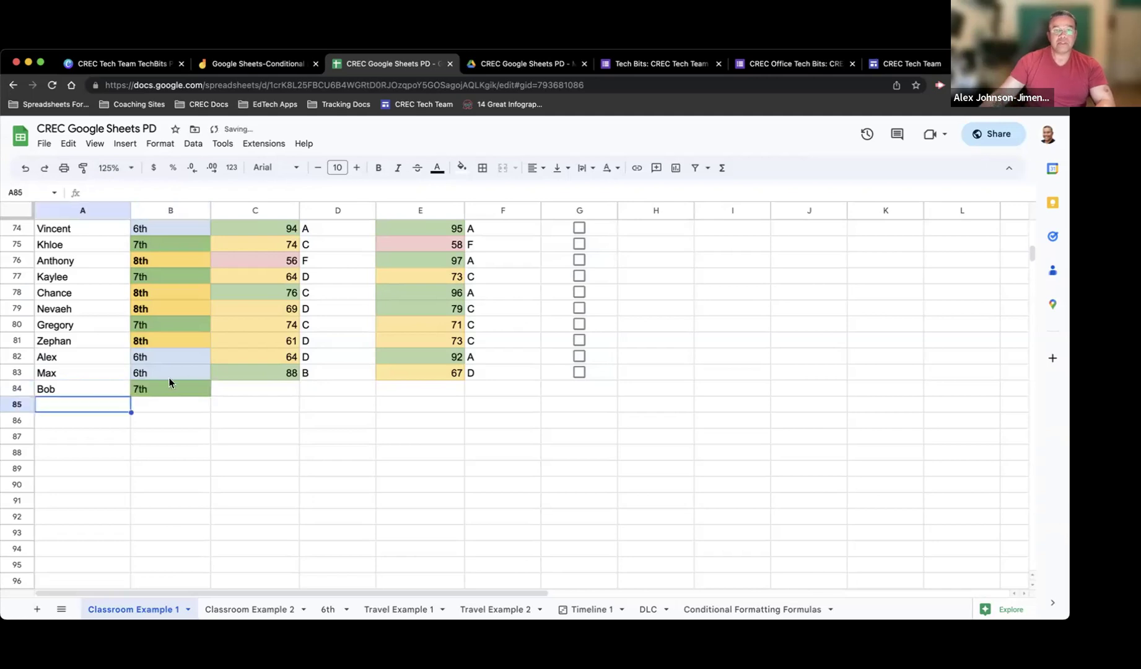
# Enter 99 as the new student's Test 1 score in row 84
pyautogui.click(250, 390)
pyautogui.write('99')
pyautogui.press('Tab')
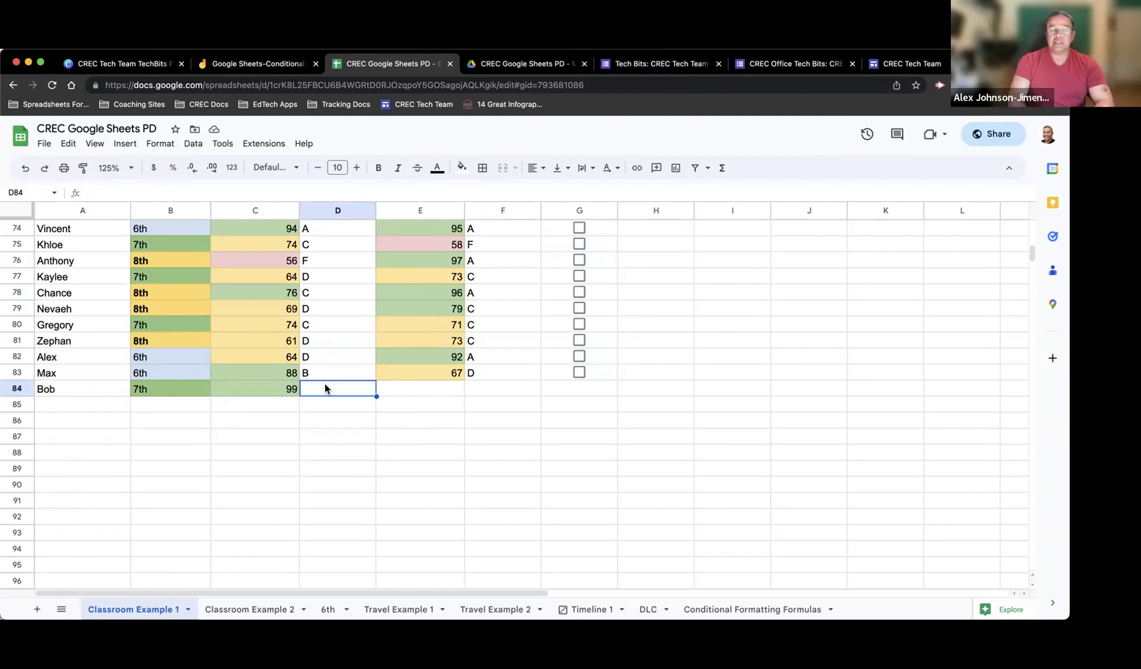
# Set the new student's Test 1 score to 59 and enter 88 as the Test 2 score
pyautogui.click(276, 389)
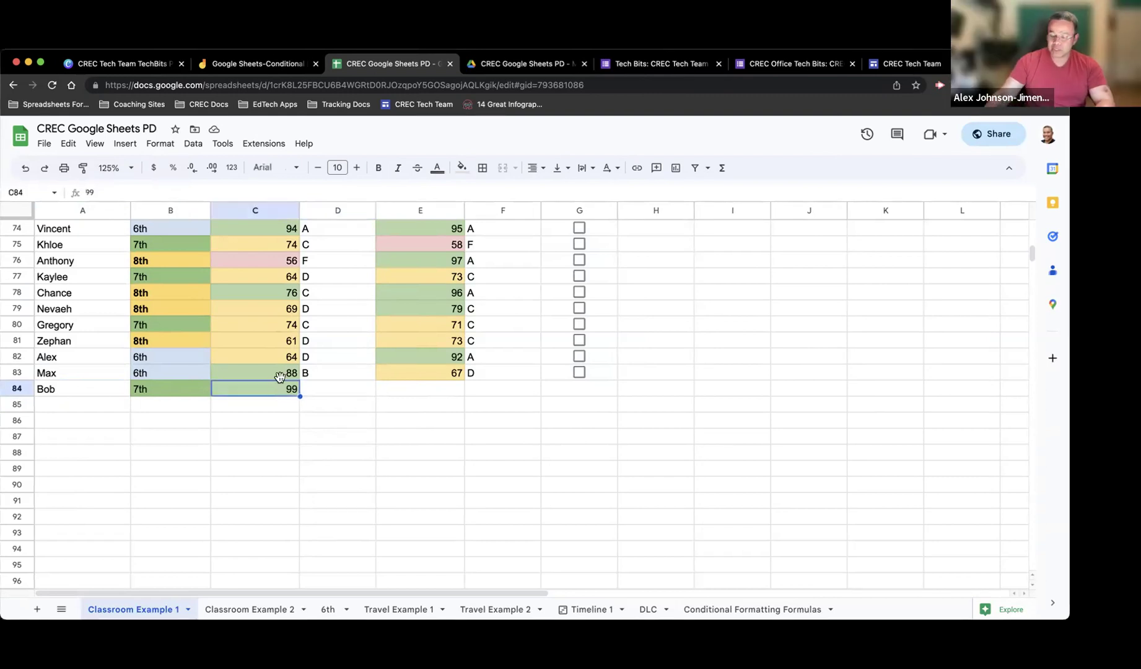
pyautogui.write('59')
pyautogui.press('Return')
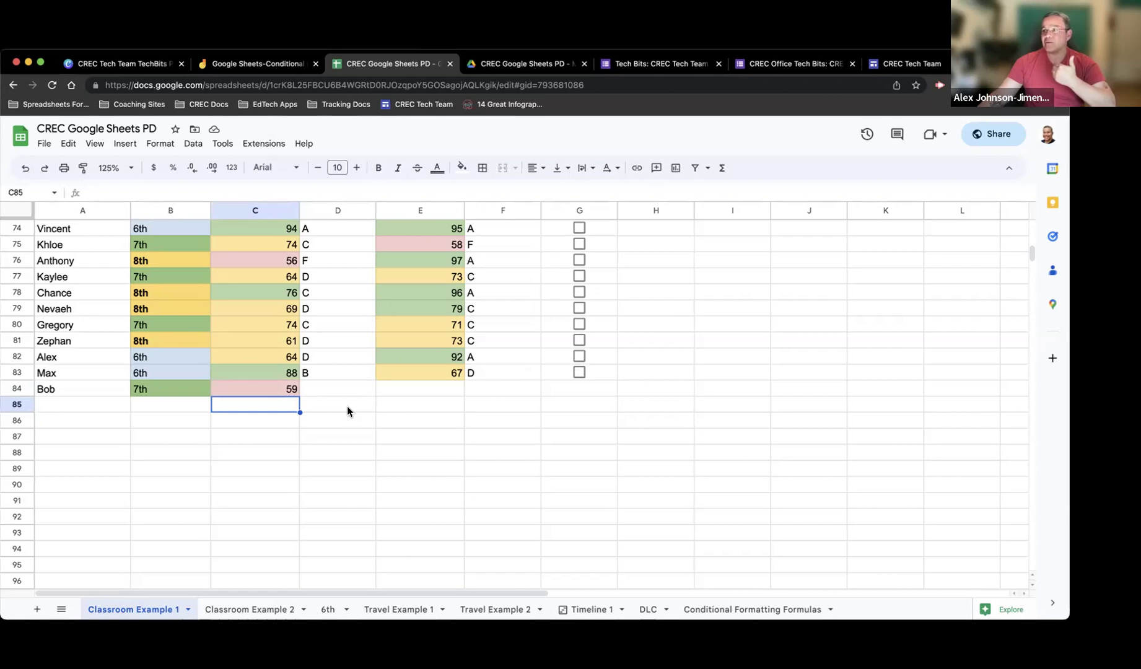
pyautogui.click(412, 392)
pyautogui.write('7')
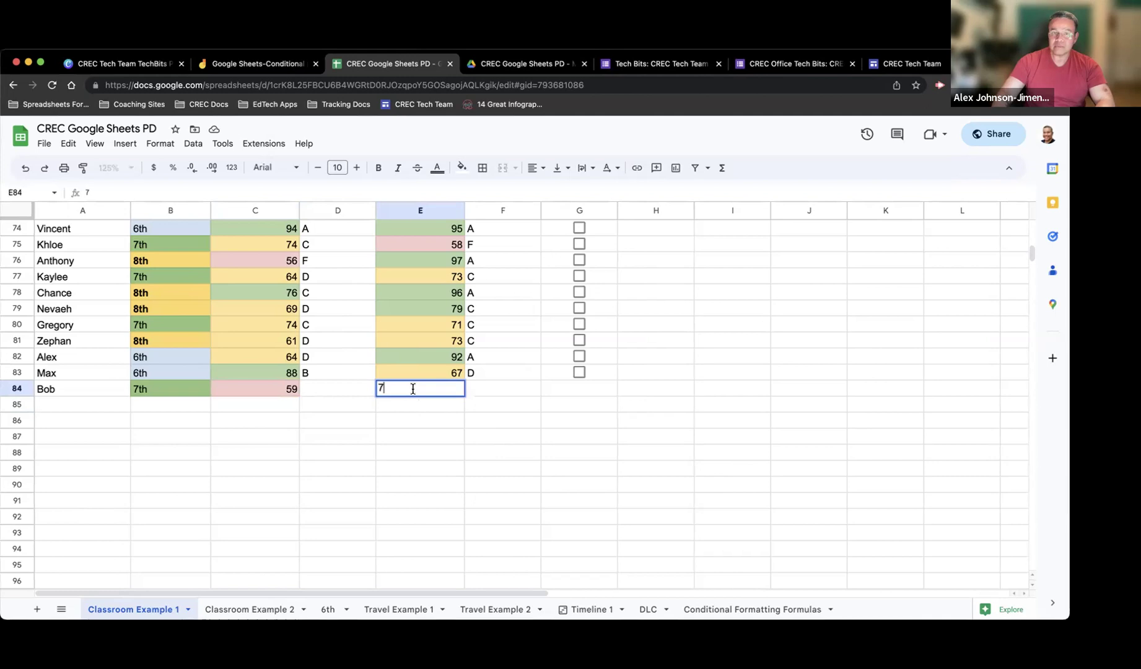
pyautogui.press('BackSpace')
pyautogui.write('88')
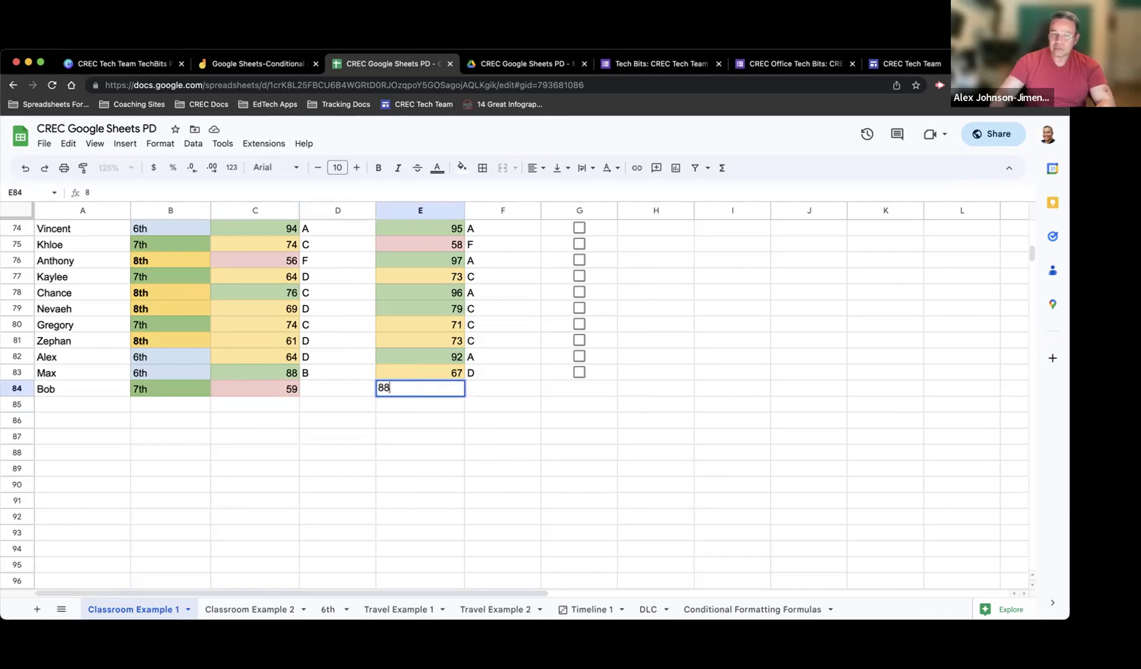
pyautogui.press('Return')
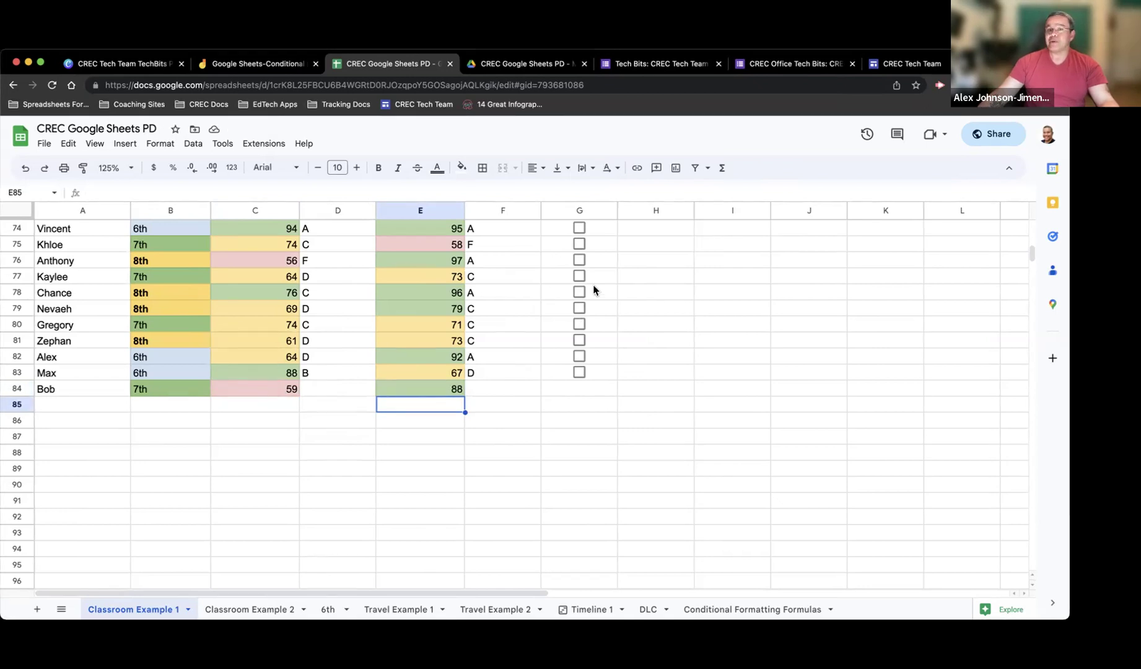
# Delete all existing checkboxes from the Form Signed column in G2:G84, keeping its header
pyautogui.scroll(20, 634, 287)
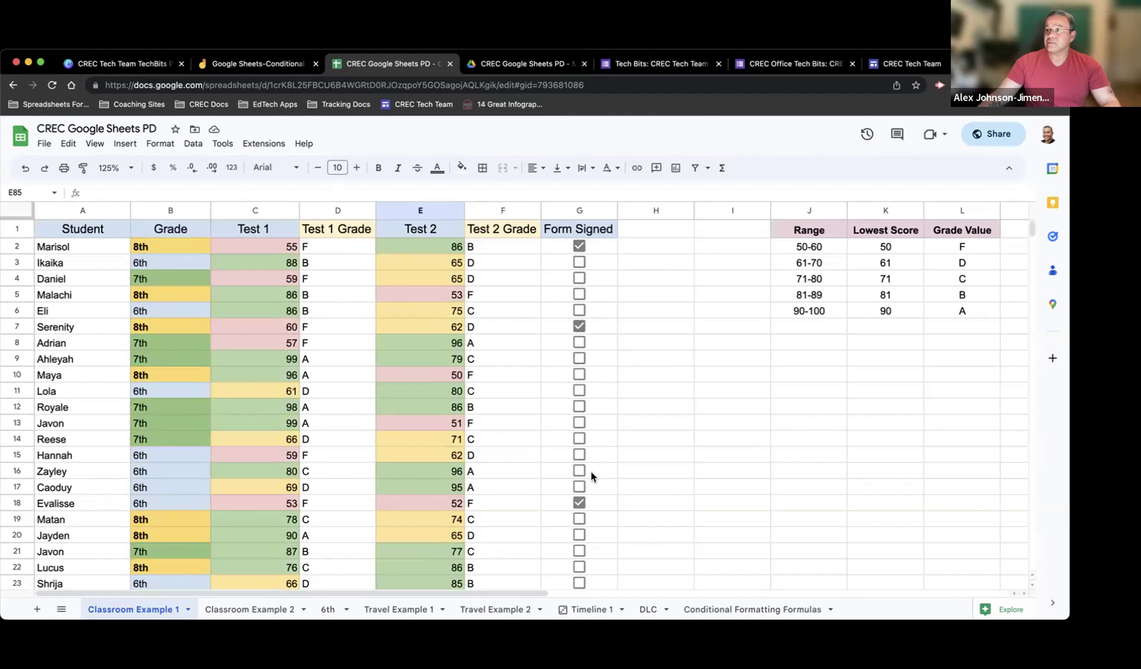
pyautogui.moveTo(593, 242); pyautogui.dragTo(591, 427)
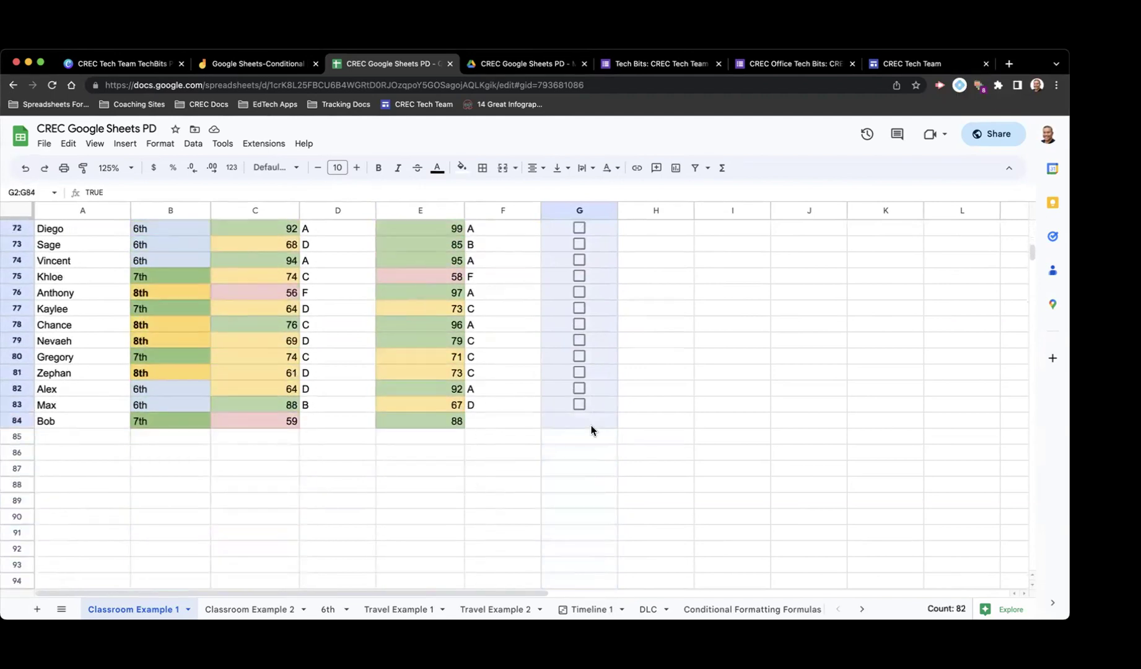
pyautogui.press('Delete')
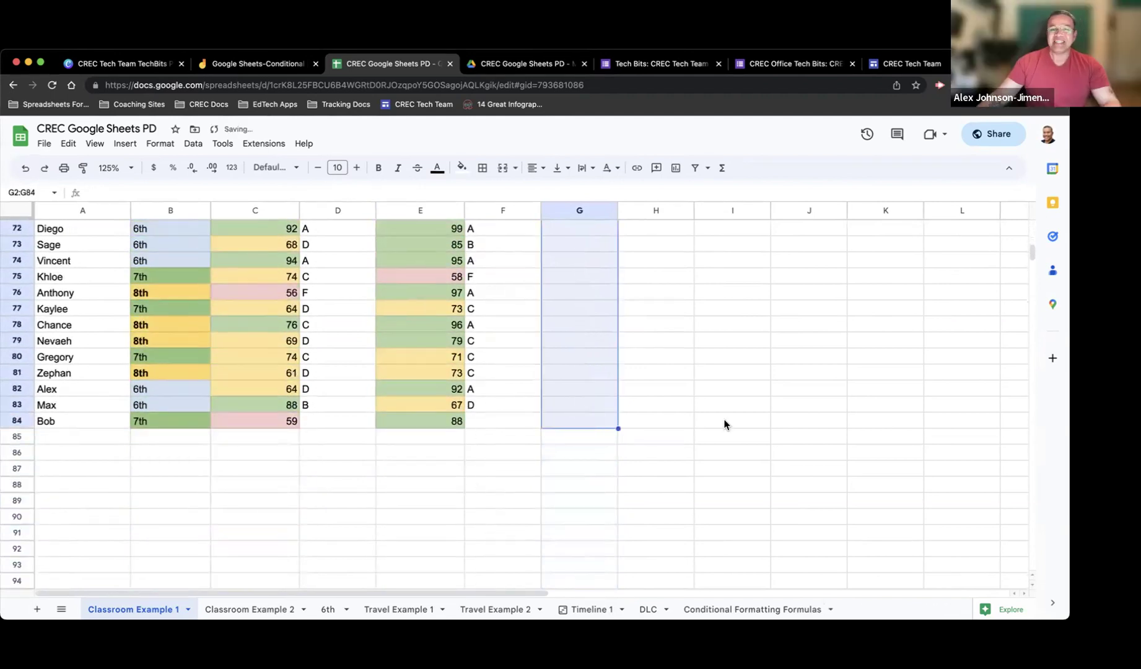
pyautogui.scroll(20, 659, 417)
pyautogui.click(668, 303)
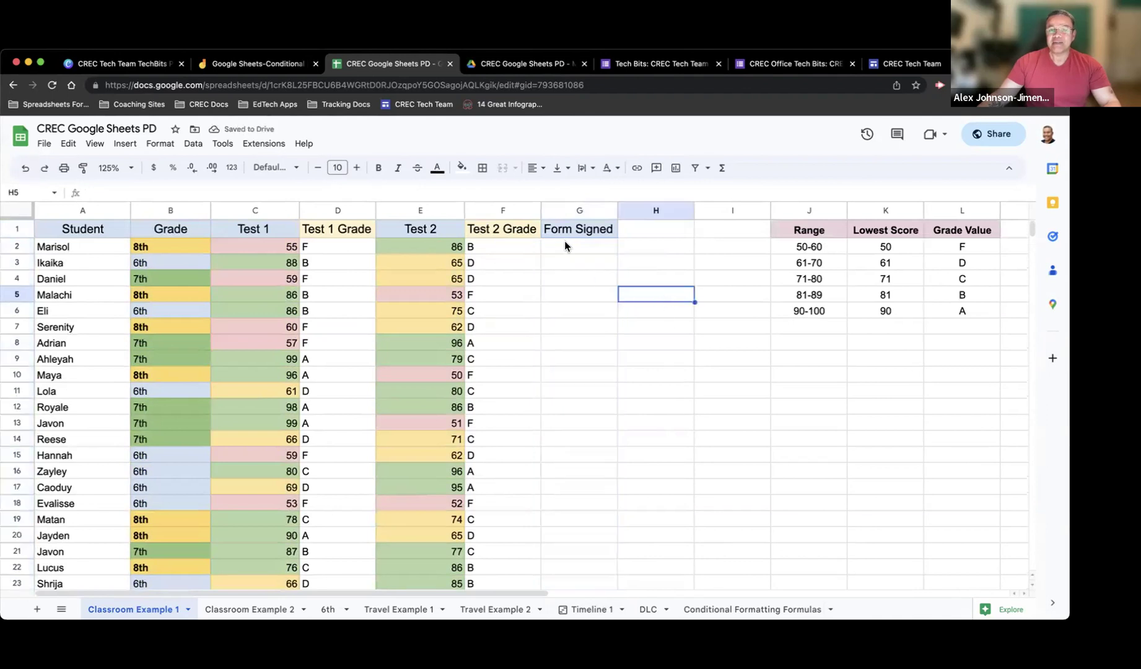
# Insert a checkbox in cell G2 under the Form Signed header
pyautogui.click(565, 243)
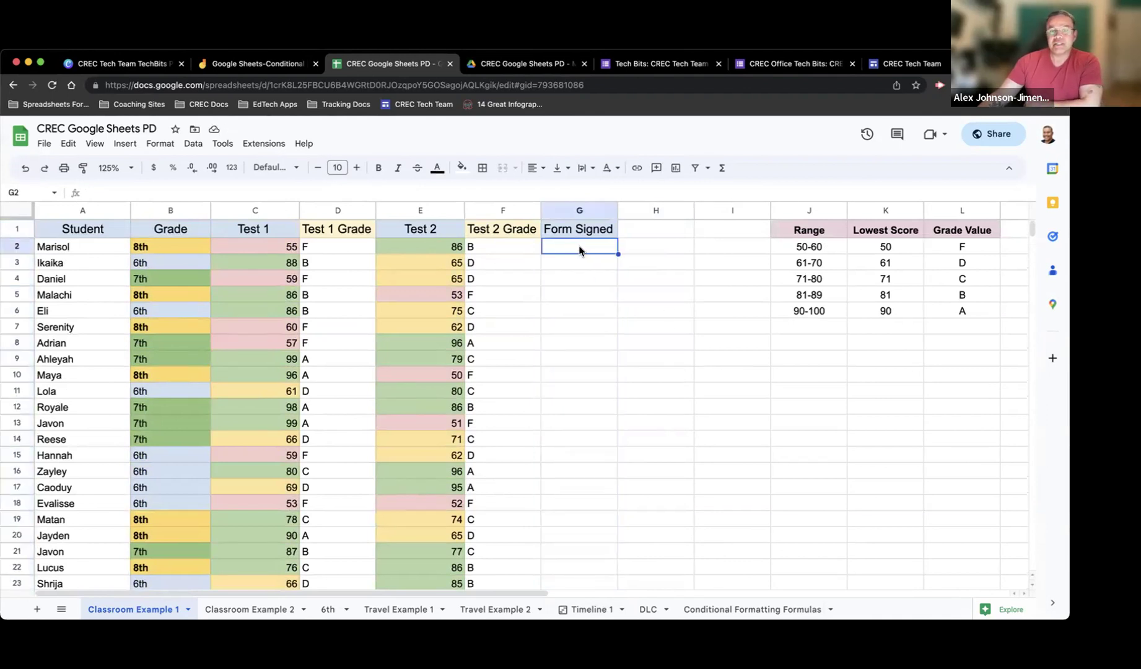
pyautogui.click(125, 146)
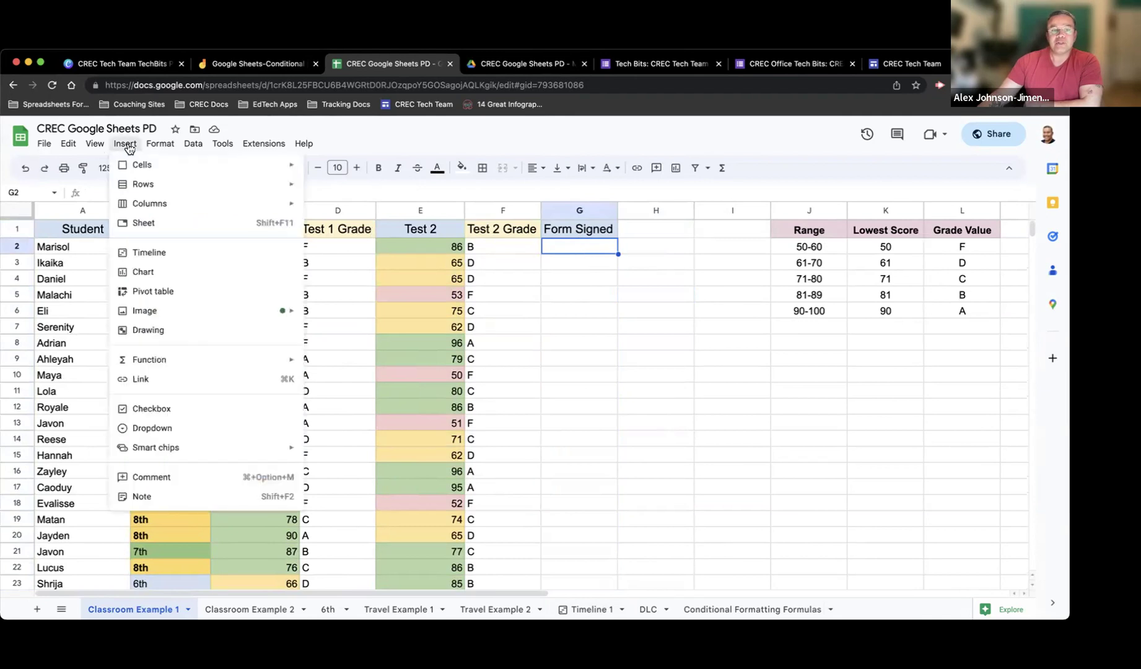
pyautogui.click(176, 411)
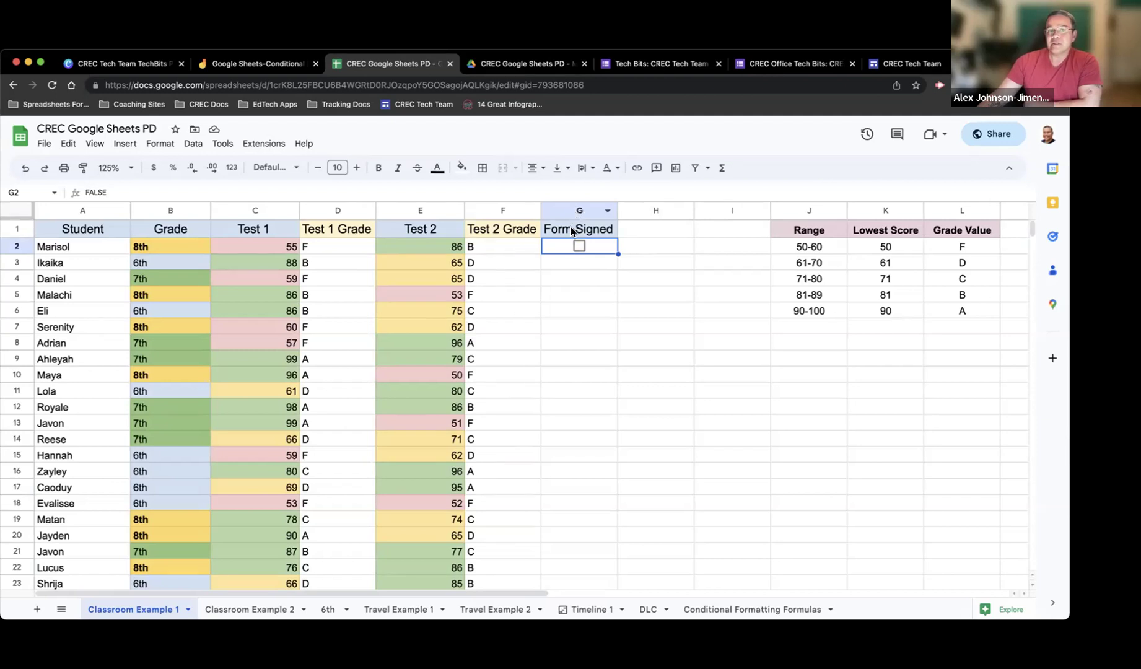
# Fill the checkbox from G2 down the Form Signed column, check how far it extends, and undo the fill
pyautogui.doubleClick(617, 253)
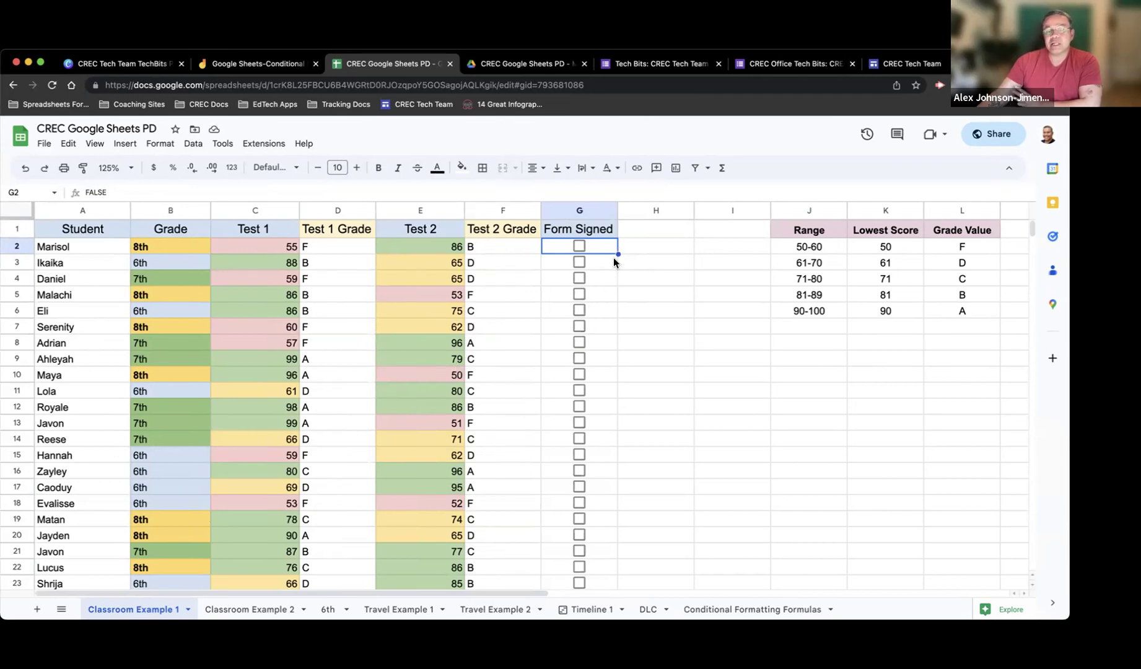
pyautogui.scroll(-20, 585, 279)
pyautogui.scroll(10, 588, 319)
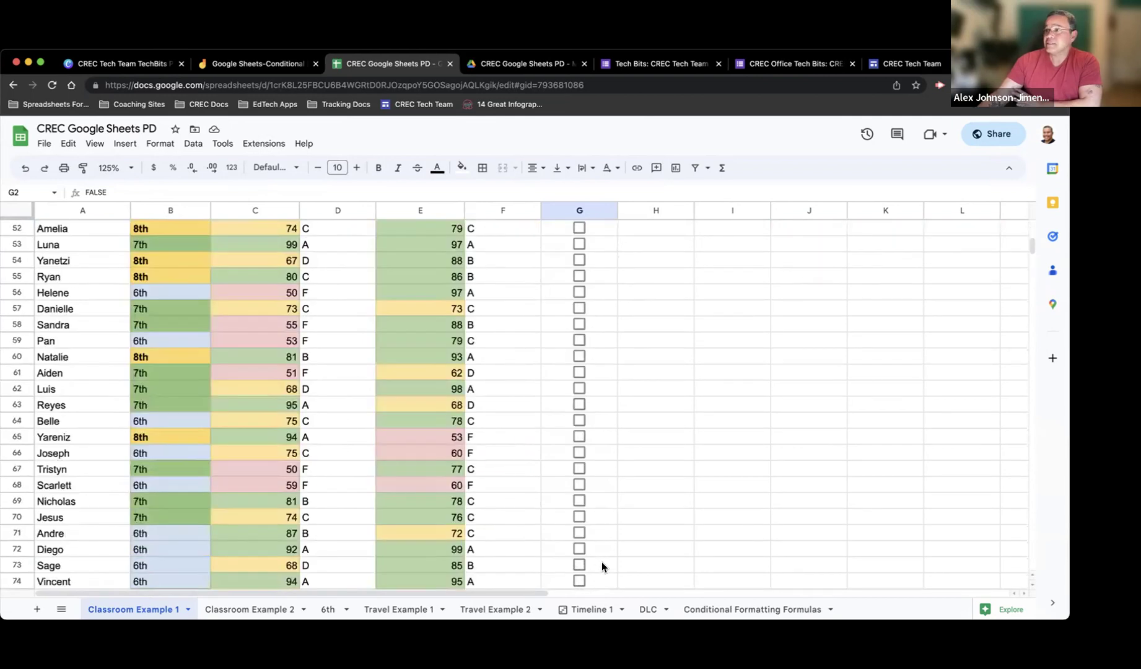
pyautogui.scroll(7, 602, 561)
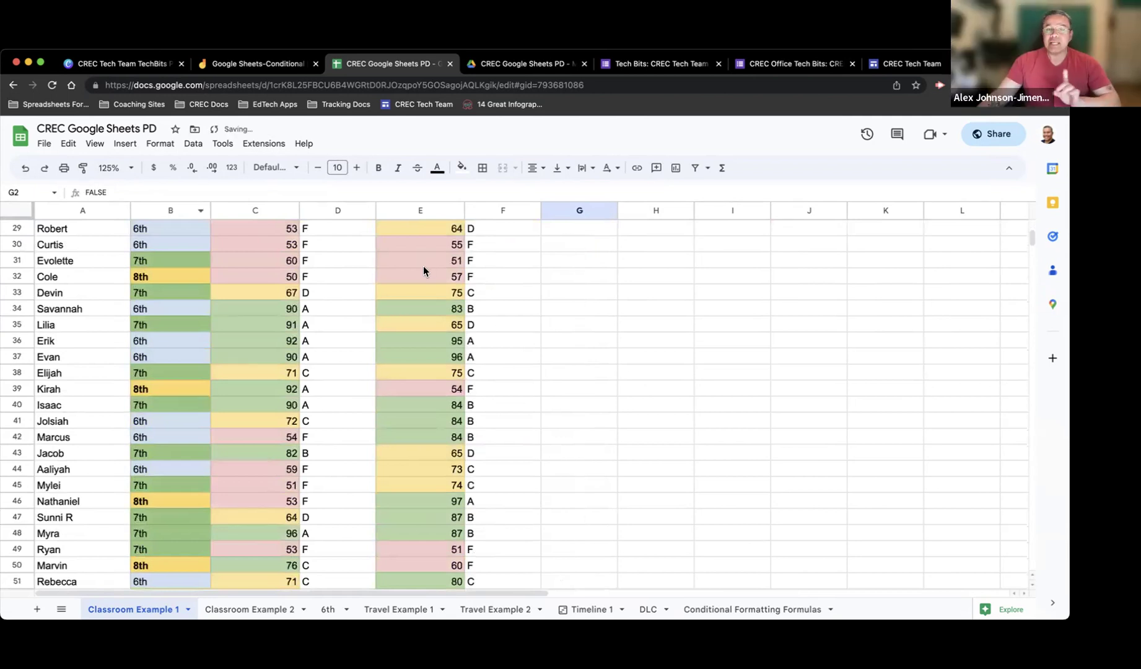
pyautogui.scroll(9, 423, 265)
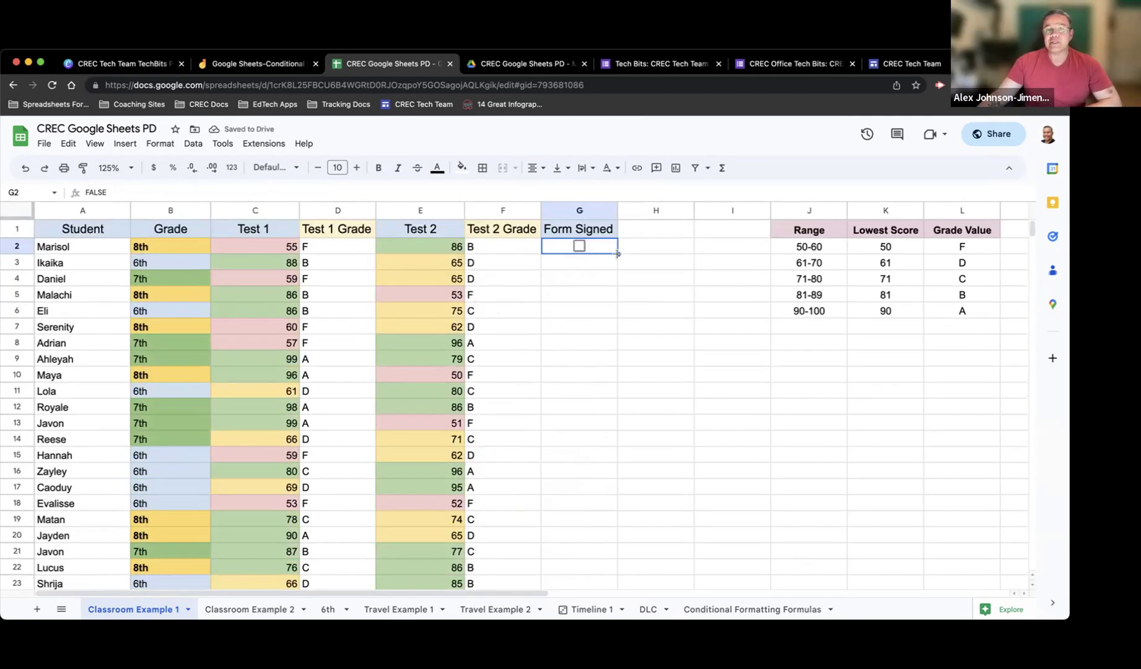
# Fill the checkbox from G2 down through G183, check how far past the student rows it extends, and undo the fill
pyautogui.moveTo(617, 254); pyautogui.dragTo(611, 622)
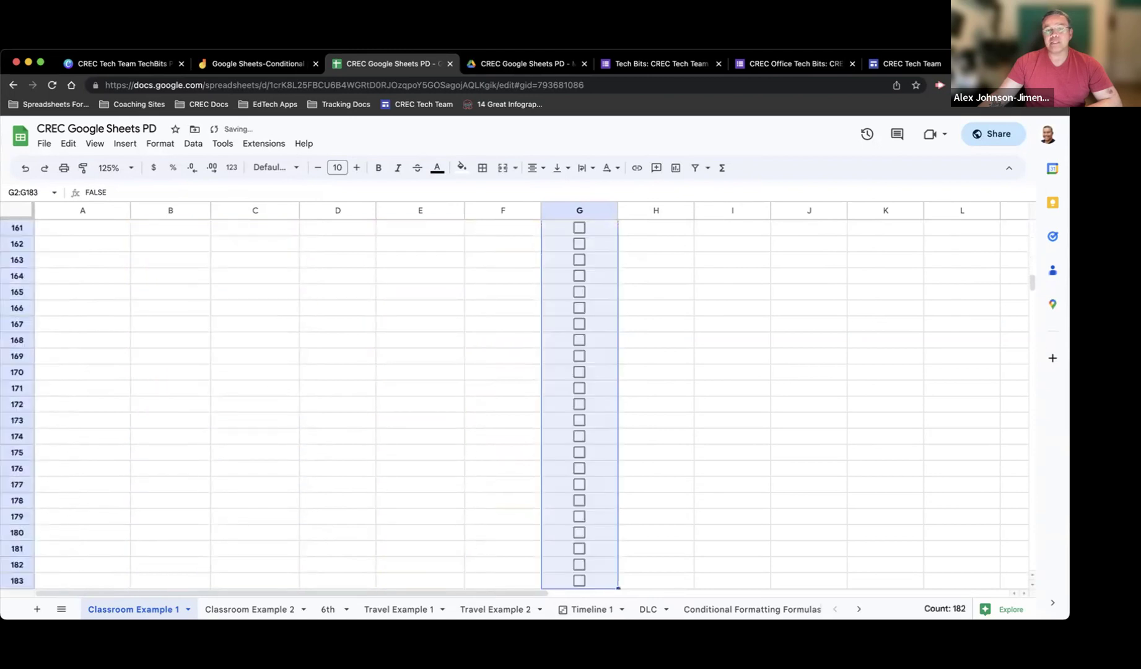
pyautogui.scroll(6, 606, 425)
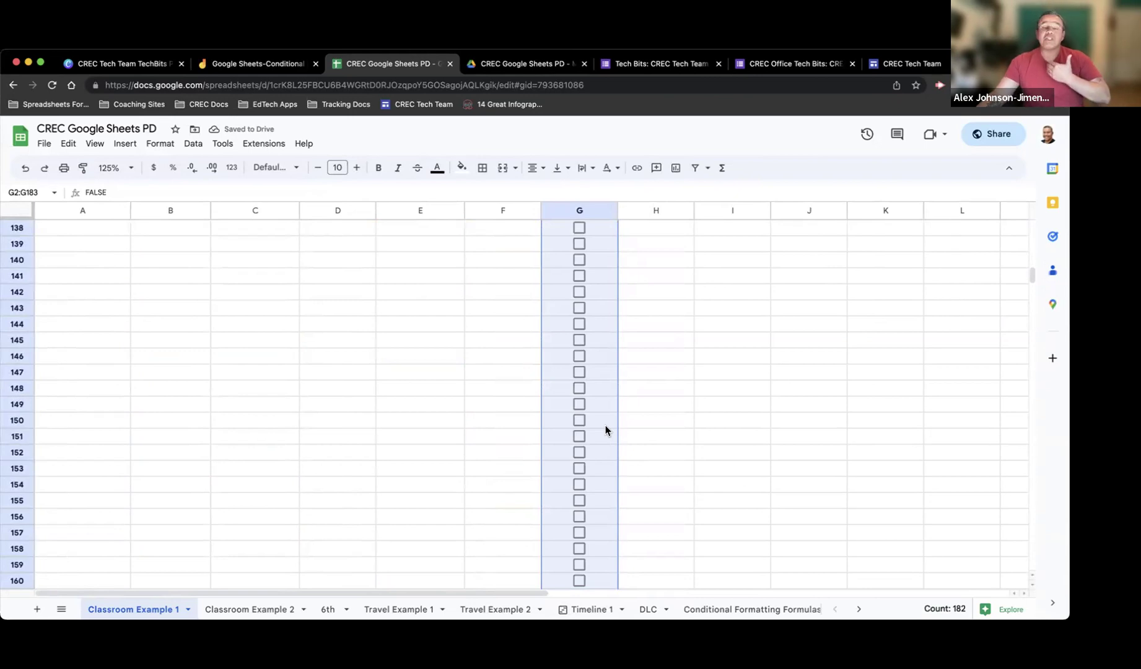
pyautogui.scroll(15, 606, 425)
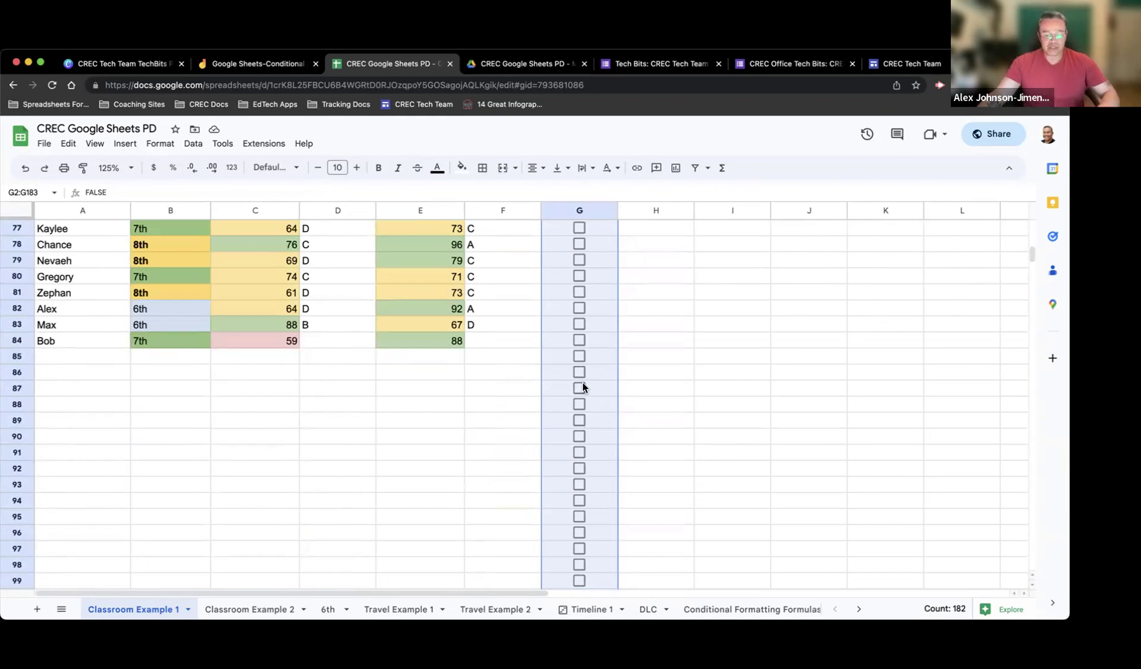
pyautogui.hotkey('ctrl', 'z')
pyautogui.scroll(5, 583, 383)
pyautogui.scroll(15, 583, 386)
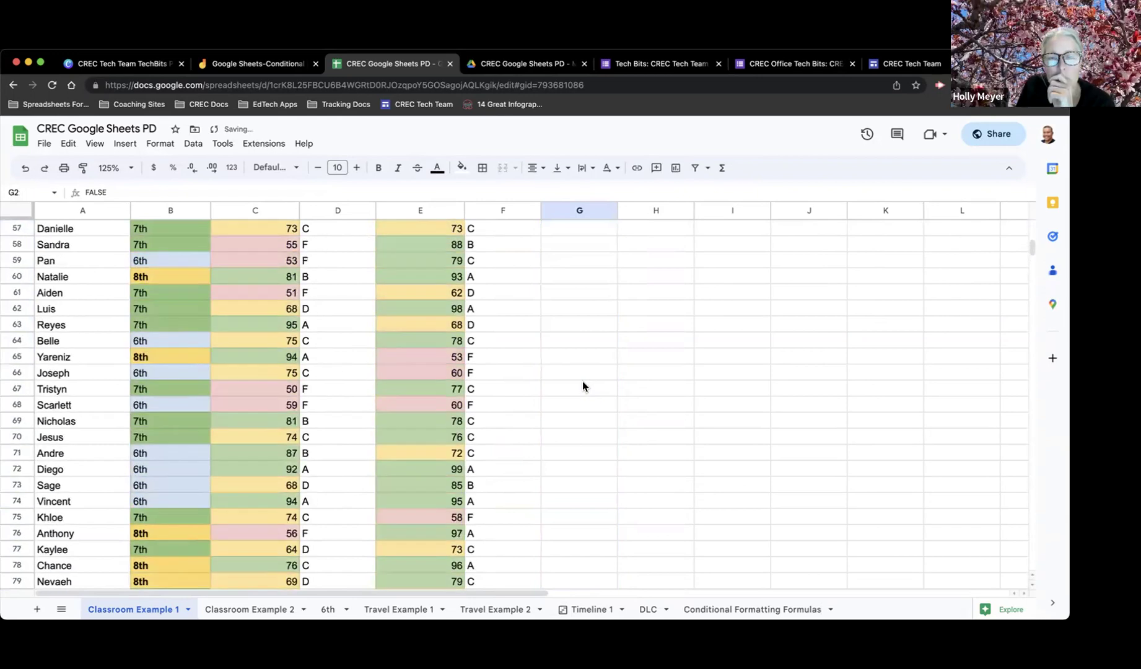
# Tick the G2 checkbox, fill it down through G11, undo that fill, and untick G2
pyautogui.click(578, 246)
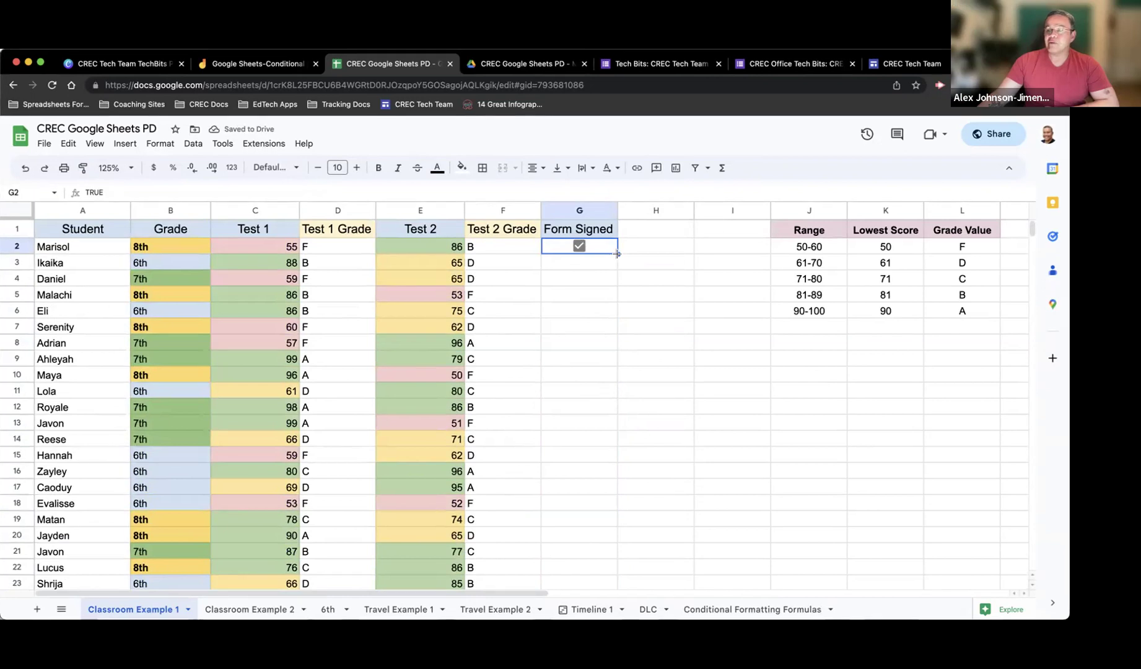
pyautogui.moveTo(617, 254); pyautogui.dragTo(613, 392)
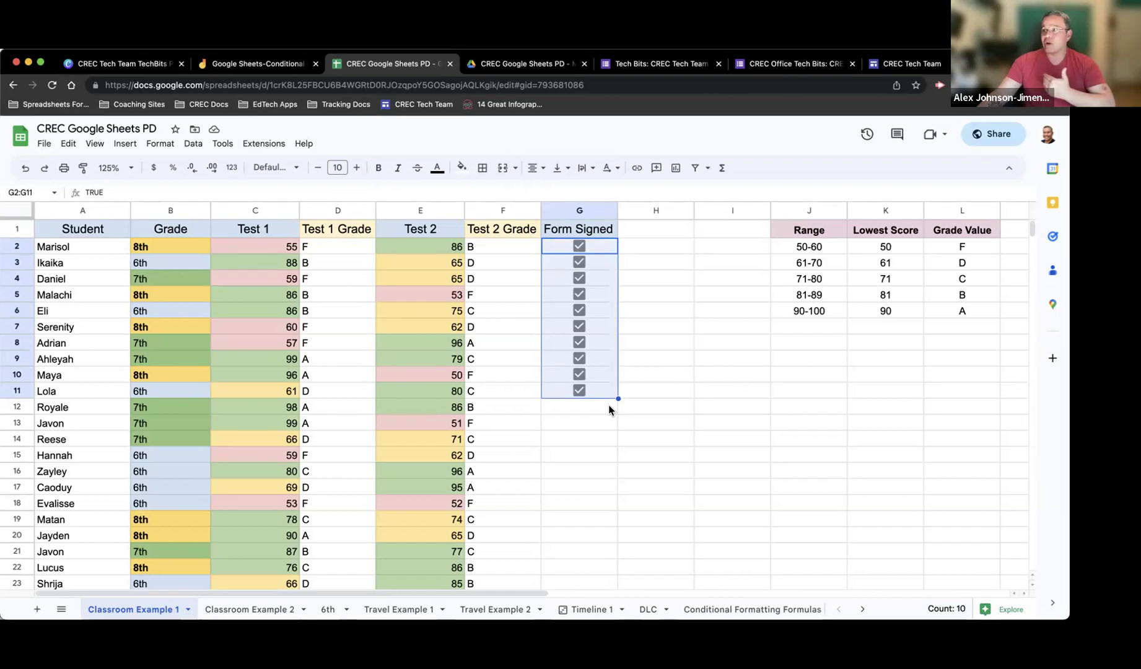
pyautogui.hotkey('ctrl', 'z')
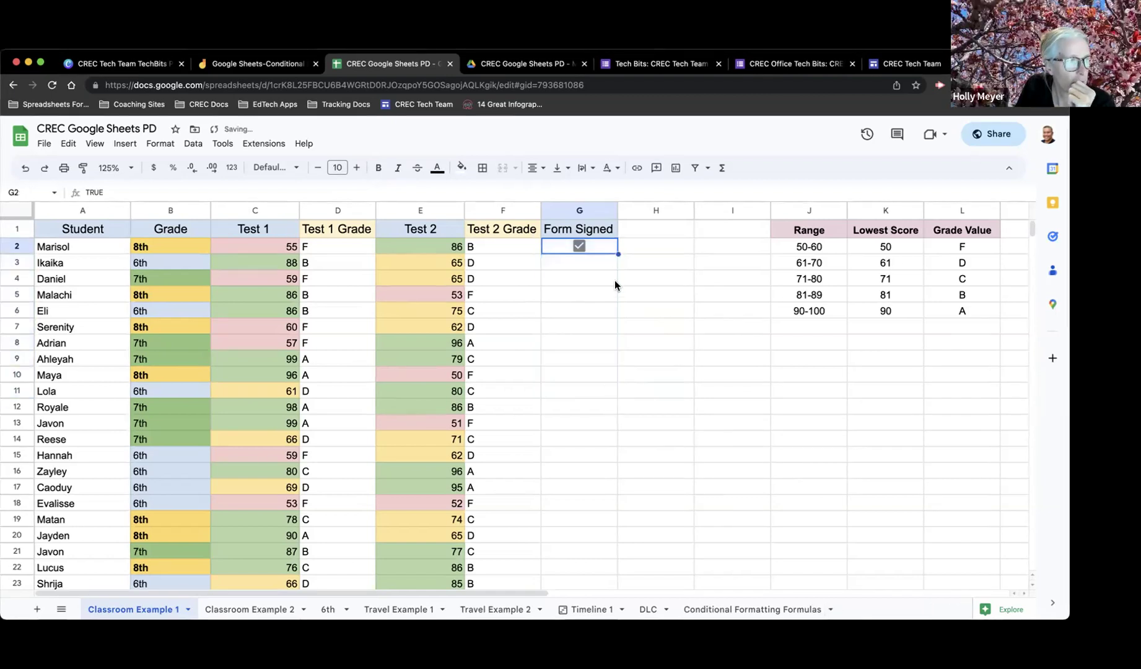
pyautogui.click(582, 248)
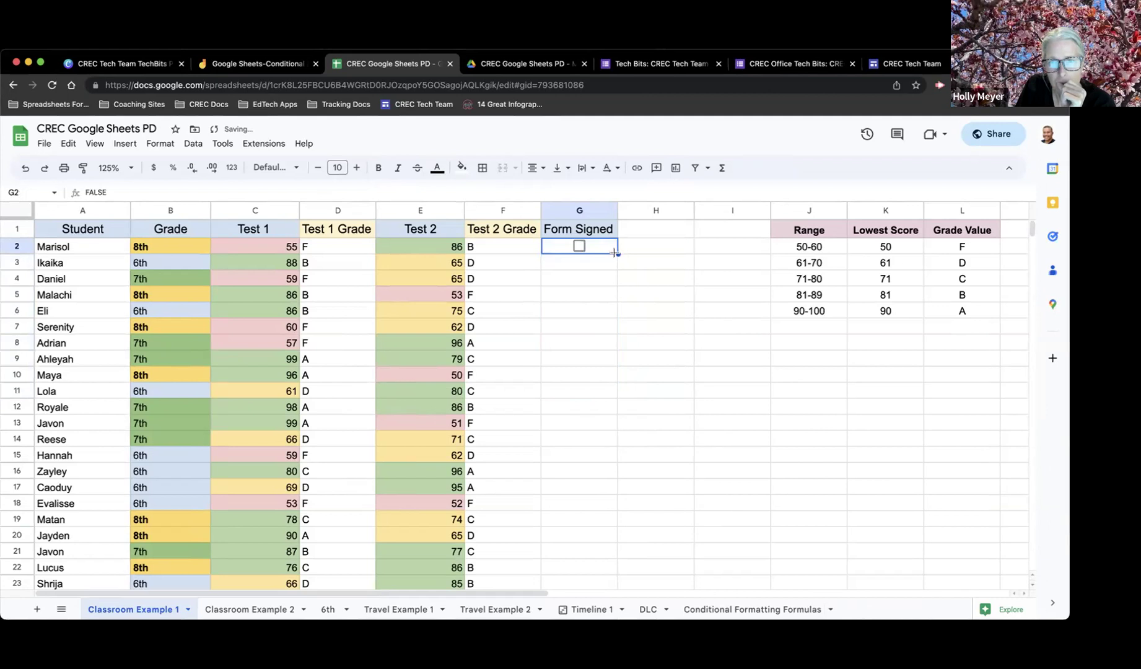
# Auto-fill the unticked checkbox from G2 down the Form Signed column alongside the student rows, and check where it ends
pyautogui.doubleClick(617, 254)
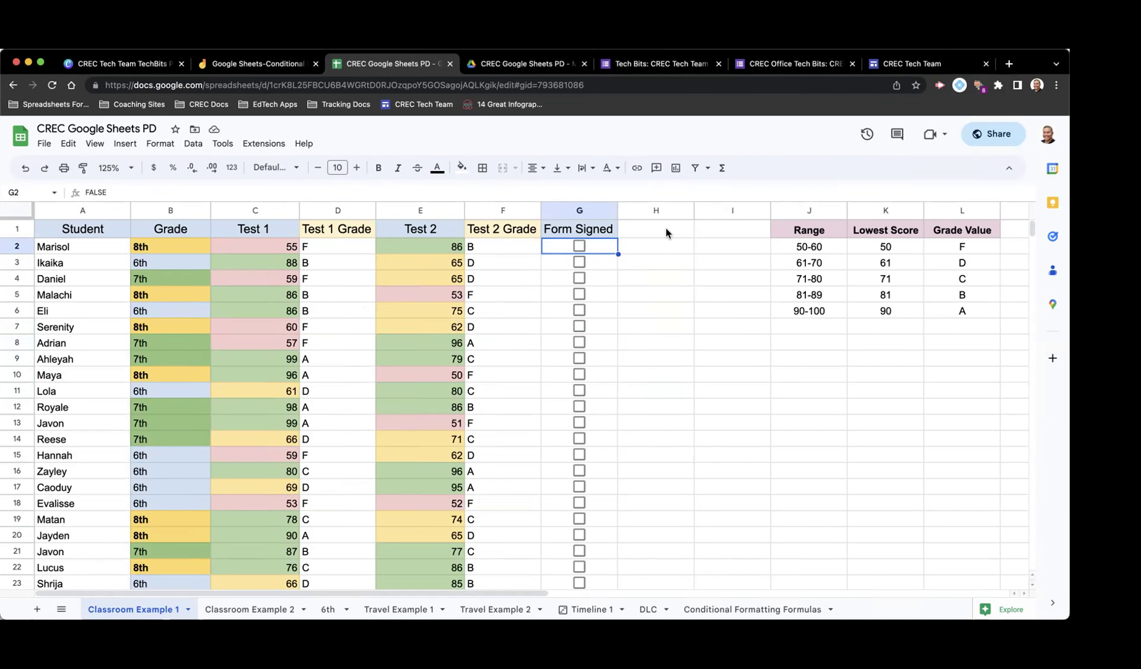
pyautogui.scroll(-3, 611, 340)
pyautogui.scroll(-15, 611, 346)
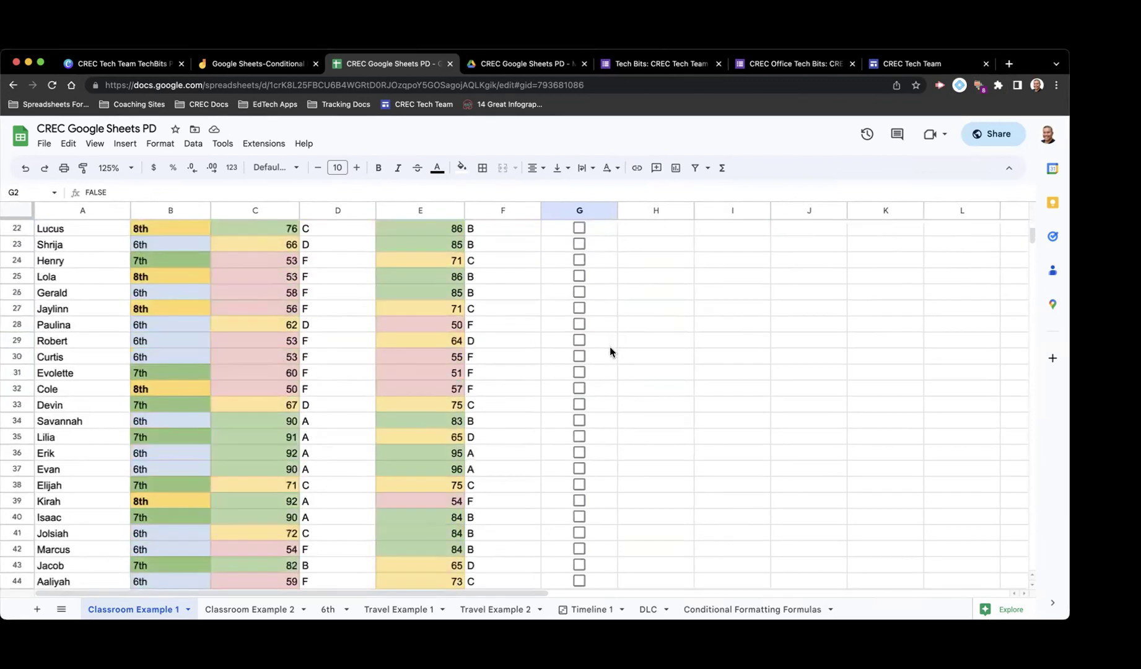
pyautogui.scroll(-4, 610, 354)
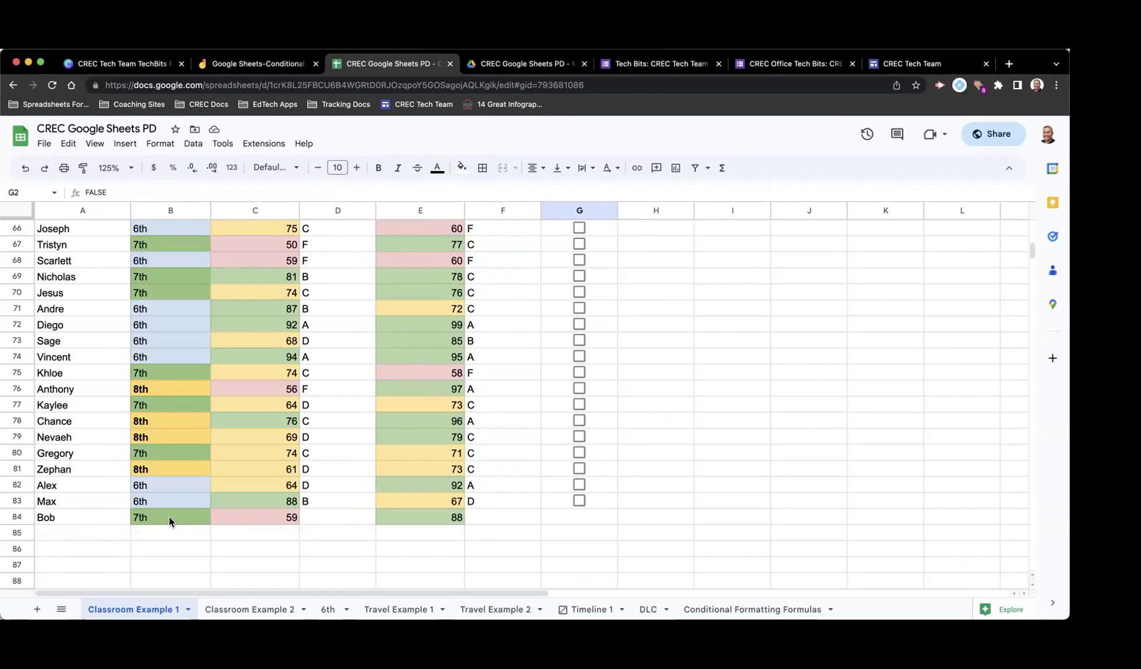
pyautogui.scroll(15, 171, 518)
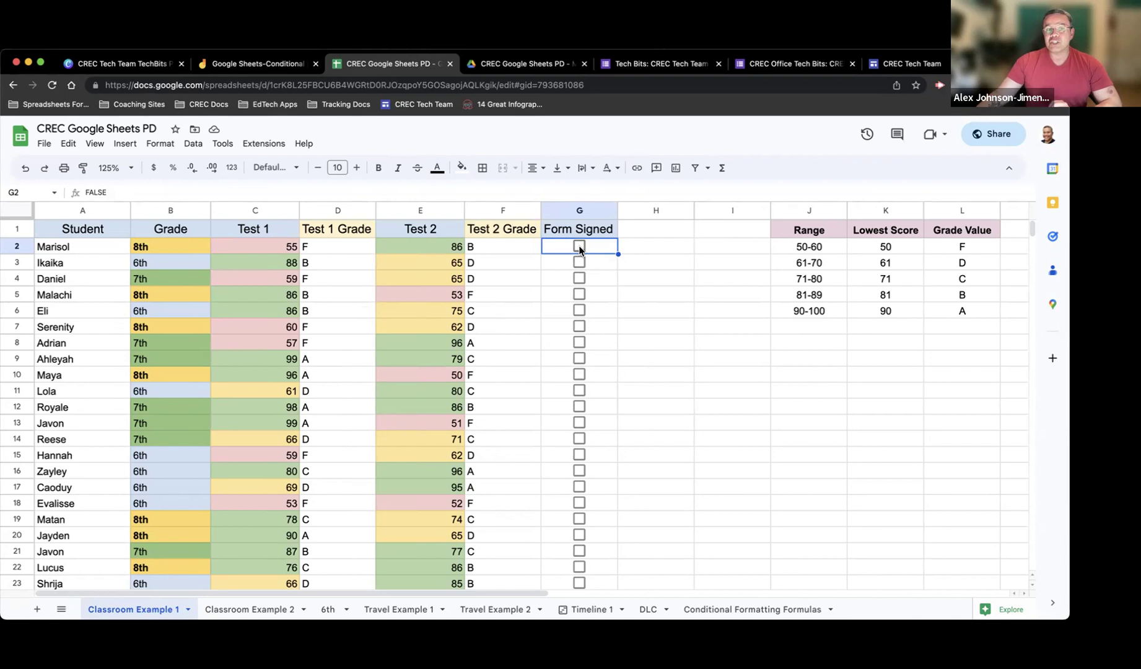
# Inspect the underlying value of the G2 checkbox in its unticked and ticked states, leaving it unticked
pyautogui.click(113, 193)
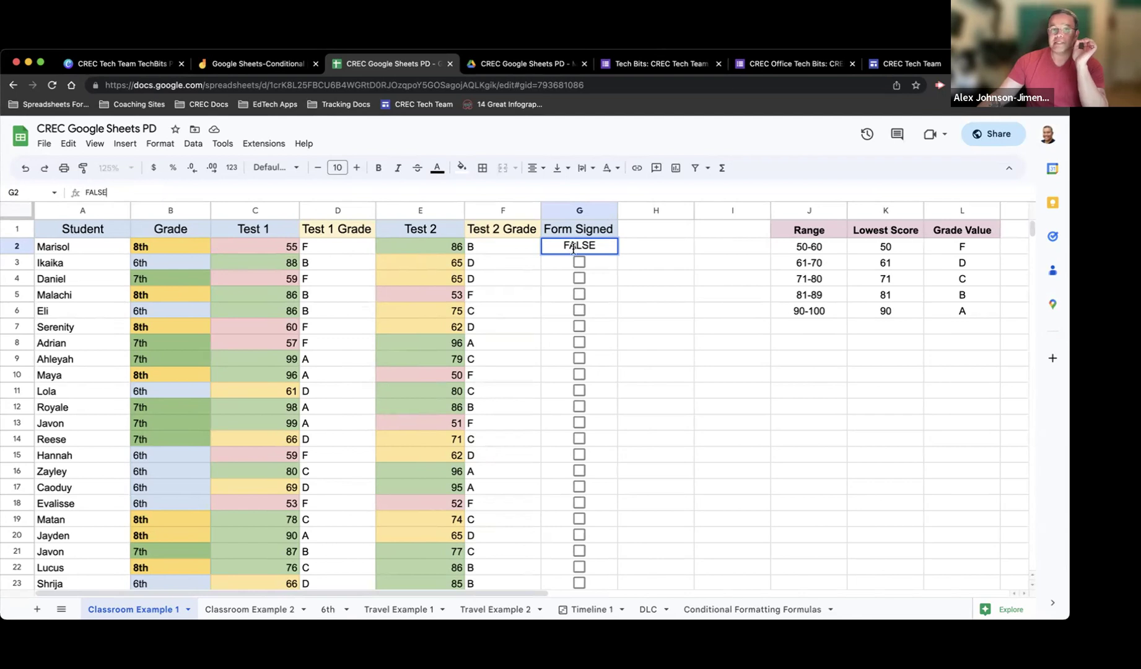
pyautogui.click(625, 264)
pyautogui.click(581, 247)
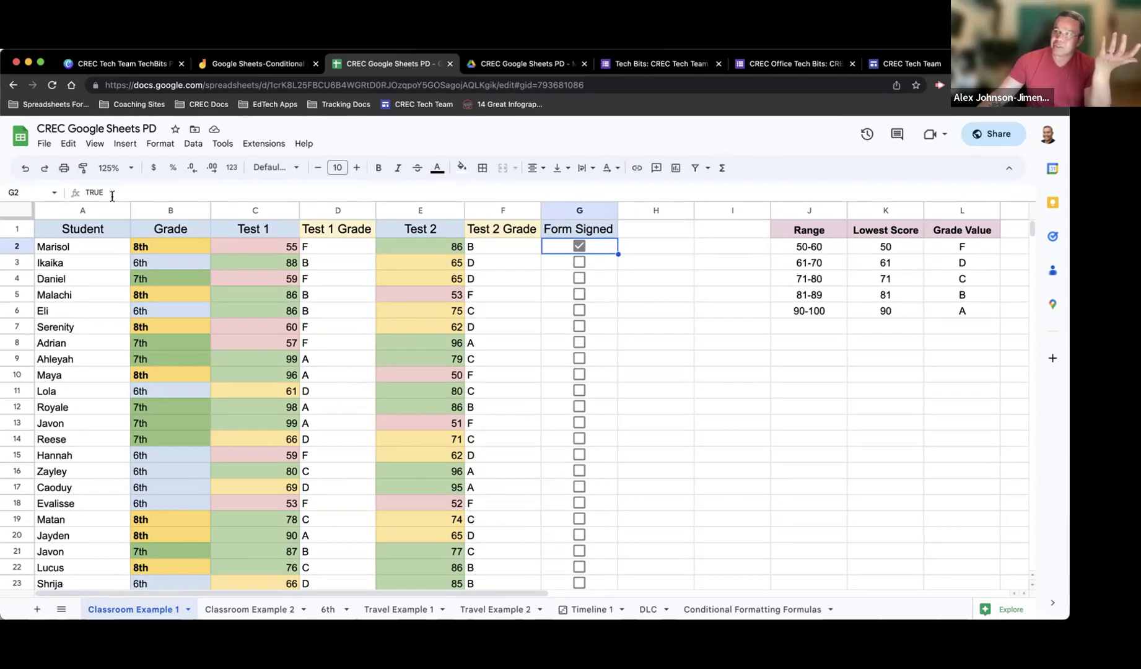
pyautogui.click(579, 247)
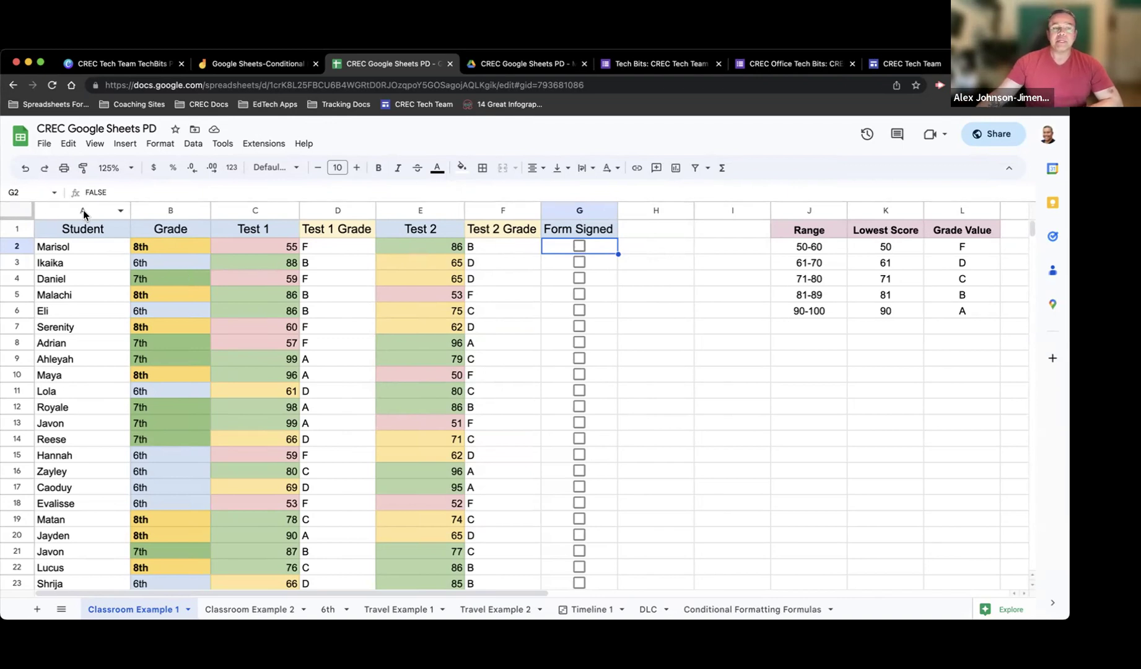
# Add a conditional formatting rule for columns A through F, with its range set to A2:F1000 to exclude the header row
pyautogui.moveTo(81, 215); pyautogui.dragTo(508, 213)
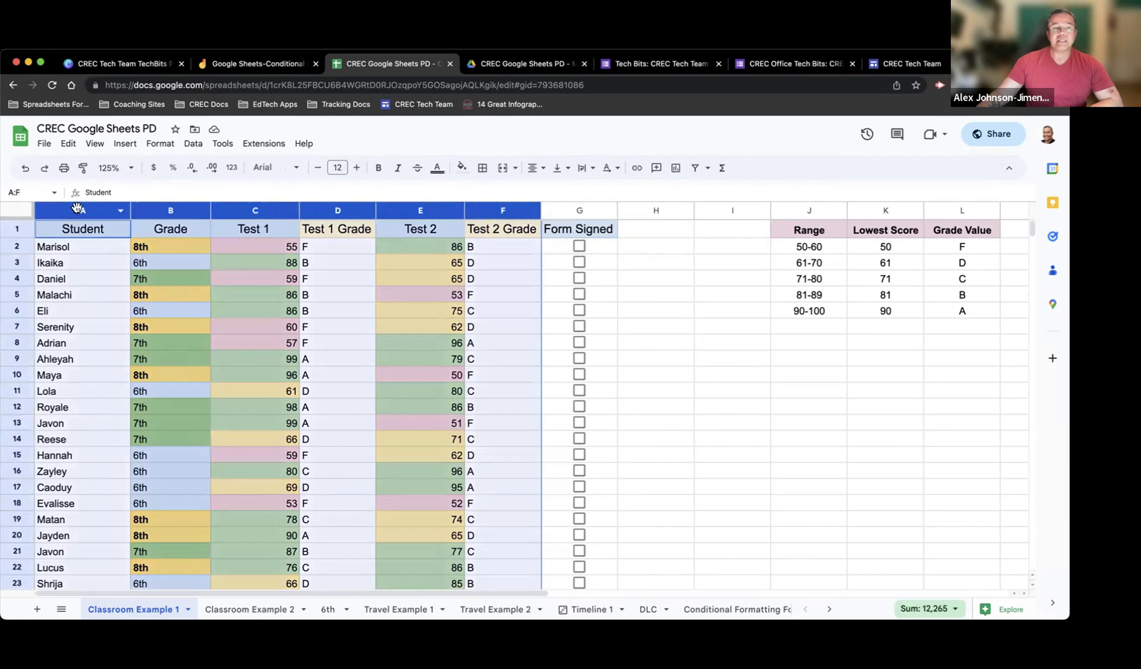
pyautogui.click(77, 261)
pyautogui.moveTo(77, 212); pyautogui.dragTo(500, 216)
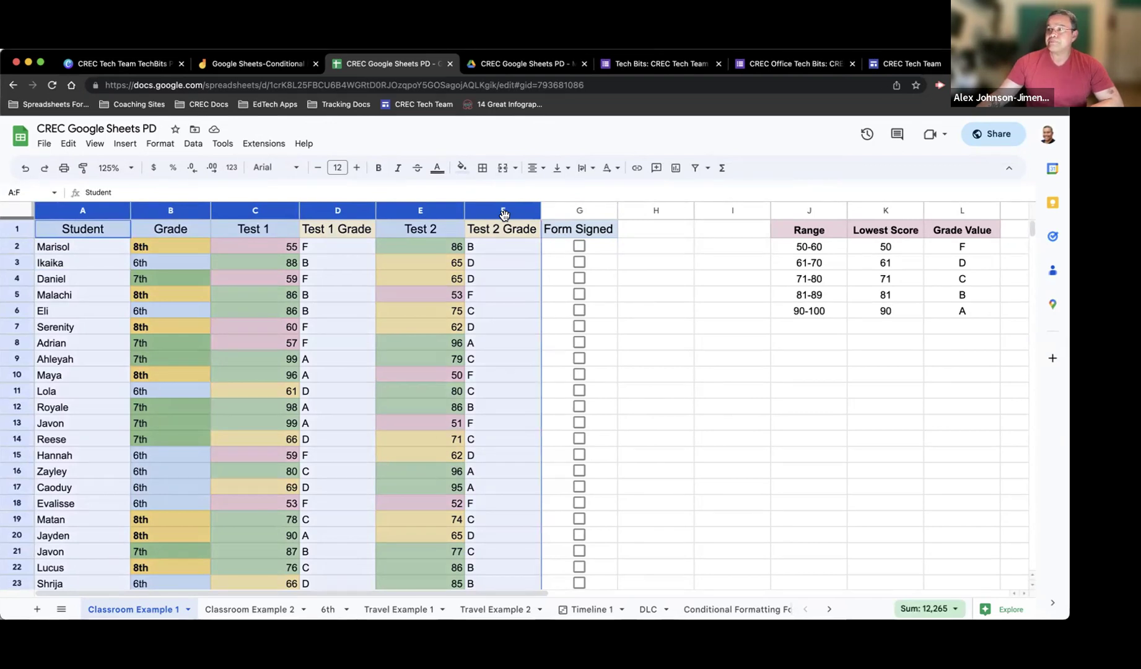
pyautogui.click(160, 144)
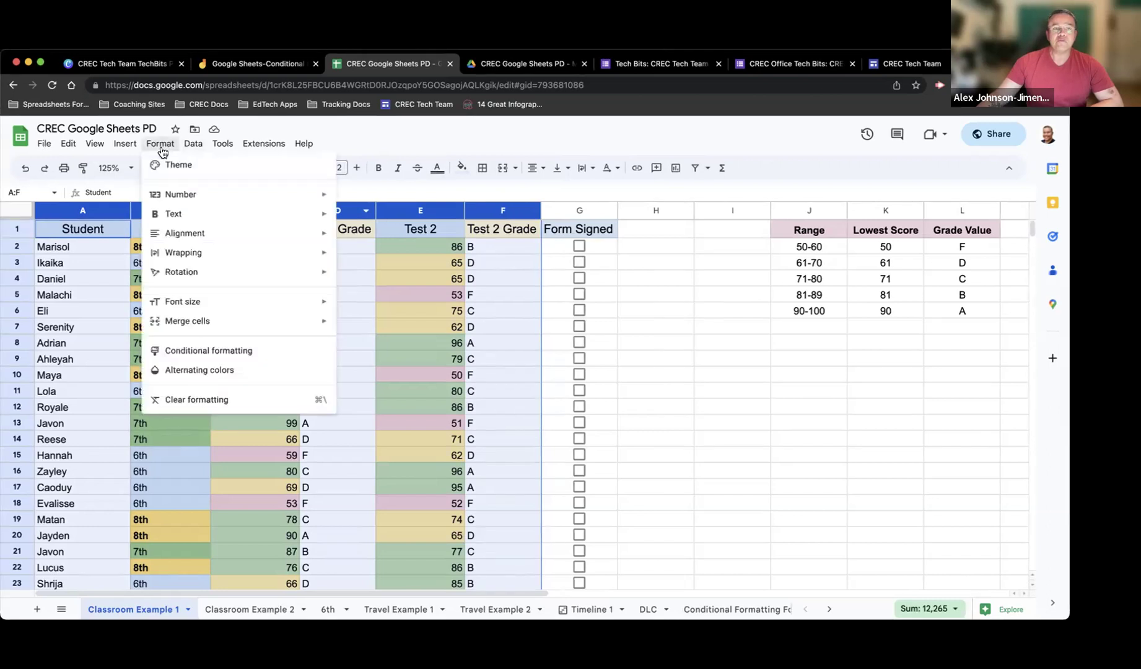
pyautogui.click(211, 351)
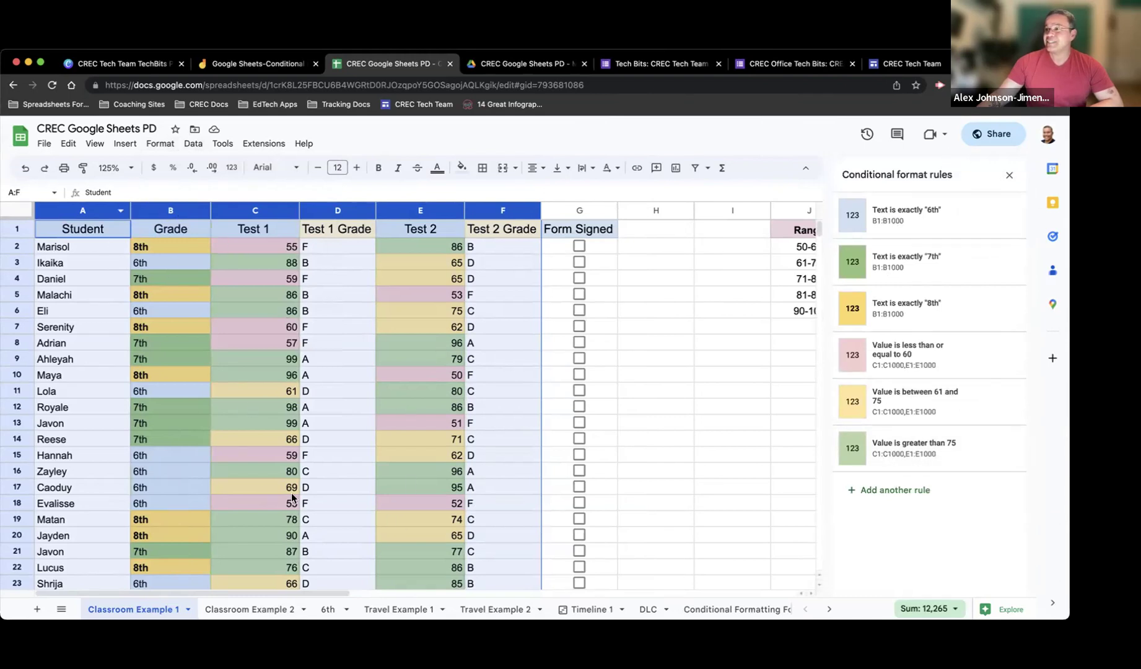
pyautogui.click(895, 490)
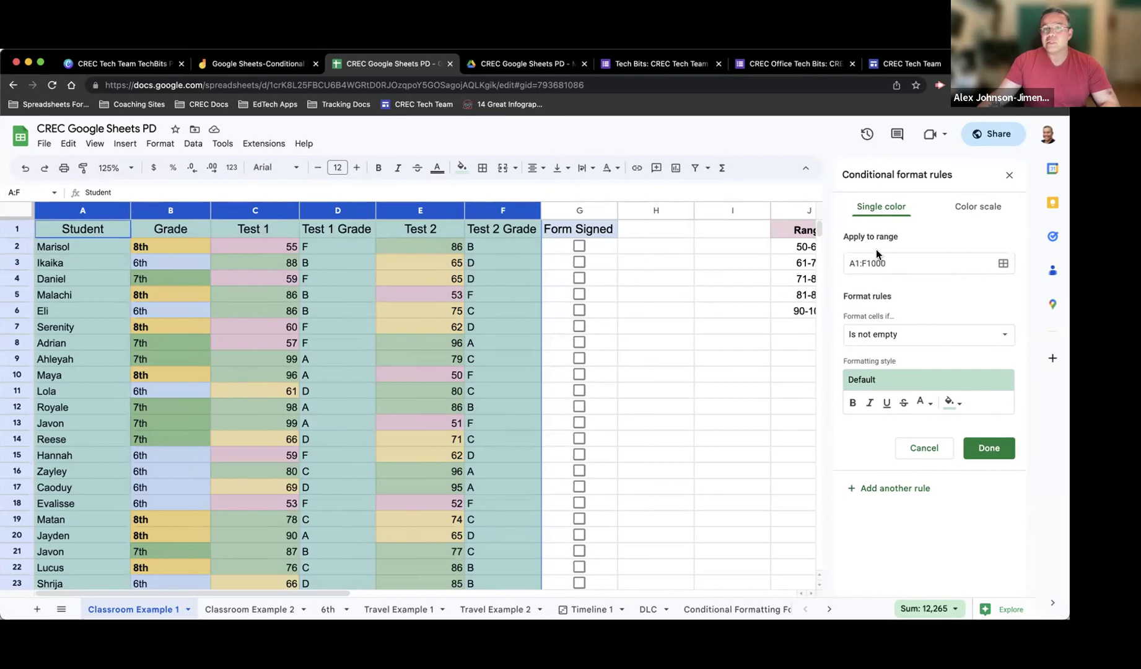
pyautogui.click(858, 264)
pyautogui.press('BackSpace')
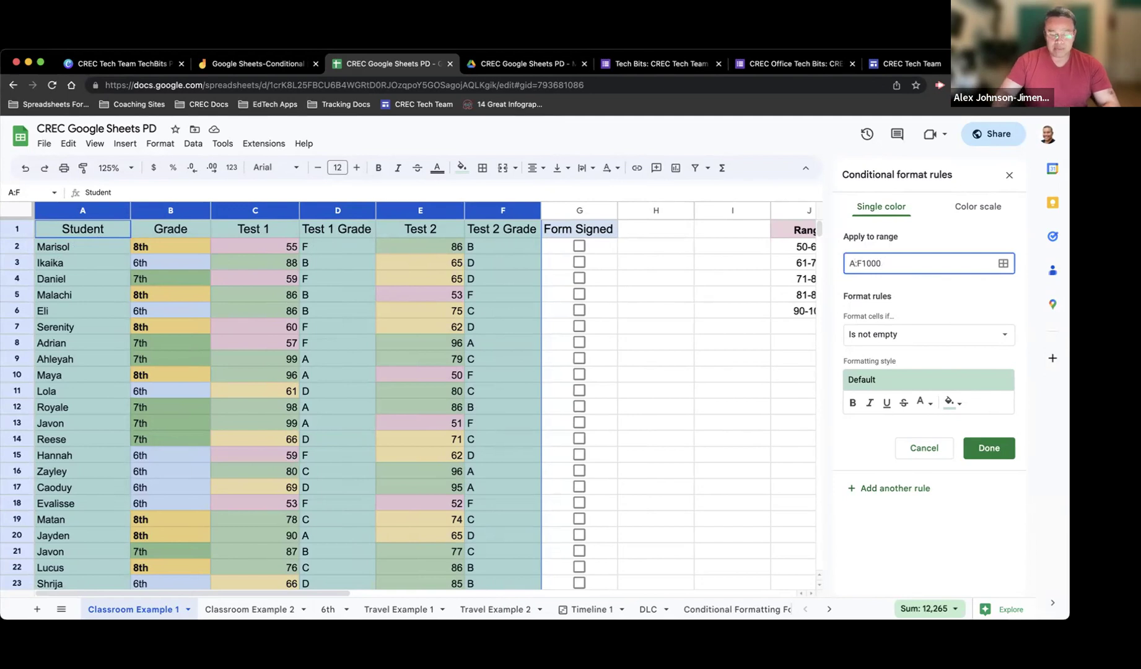
pyautogui.write('2')
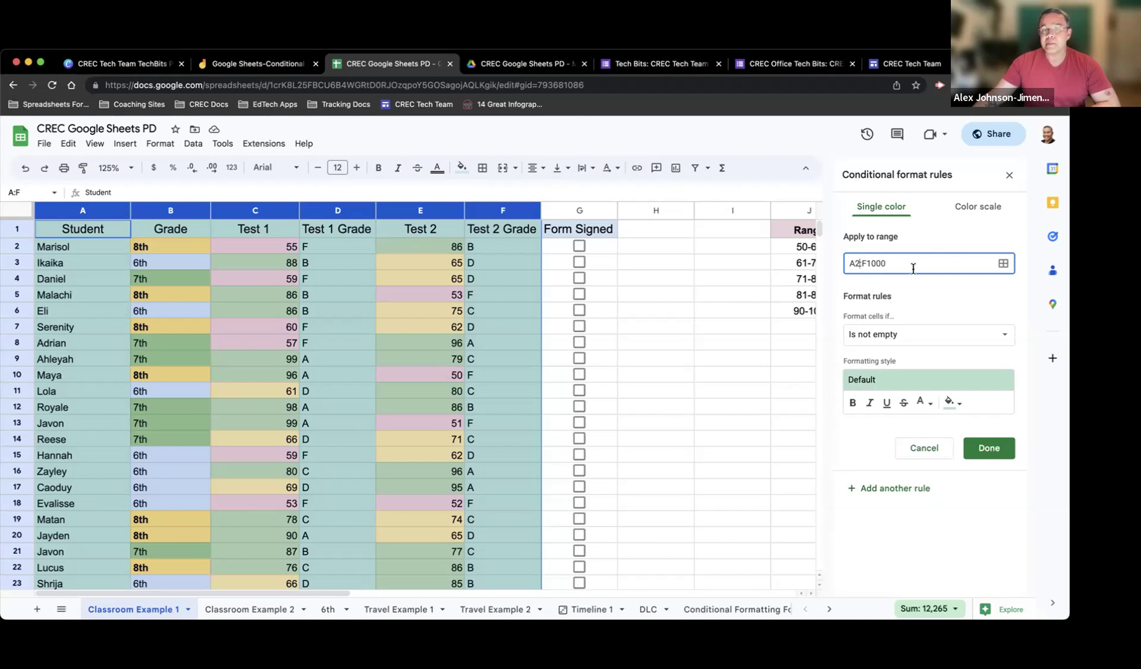
# Set the new rule's condition to the custom formula =$G2=TRUE
pyautogui.click(1005, 341)
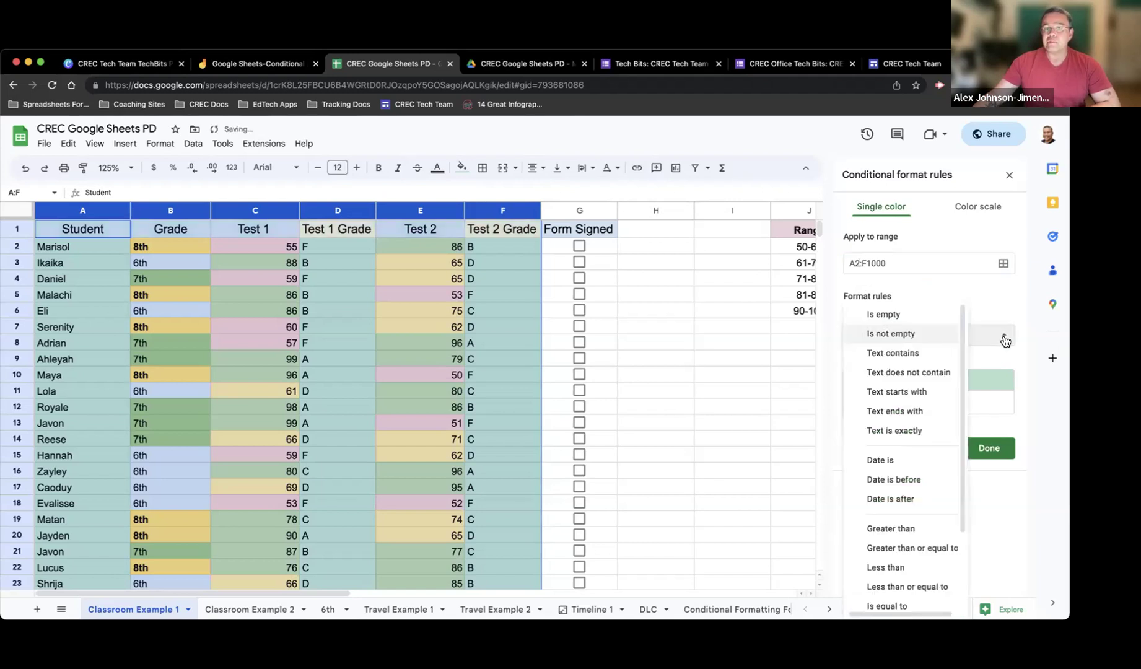
pyautogui.scroll(-3, 953, 409)
pyautogui.scroll(-2, 952, 404)
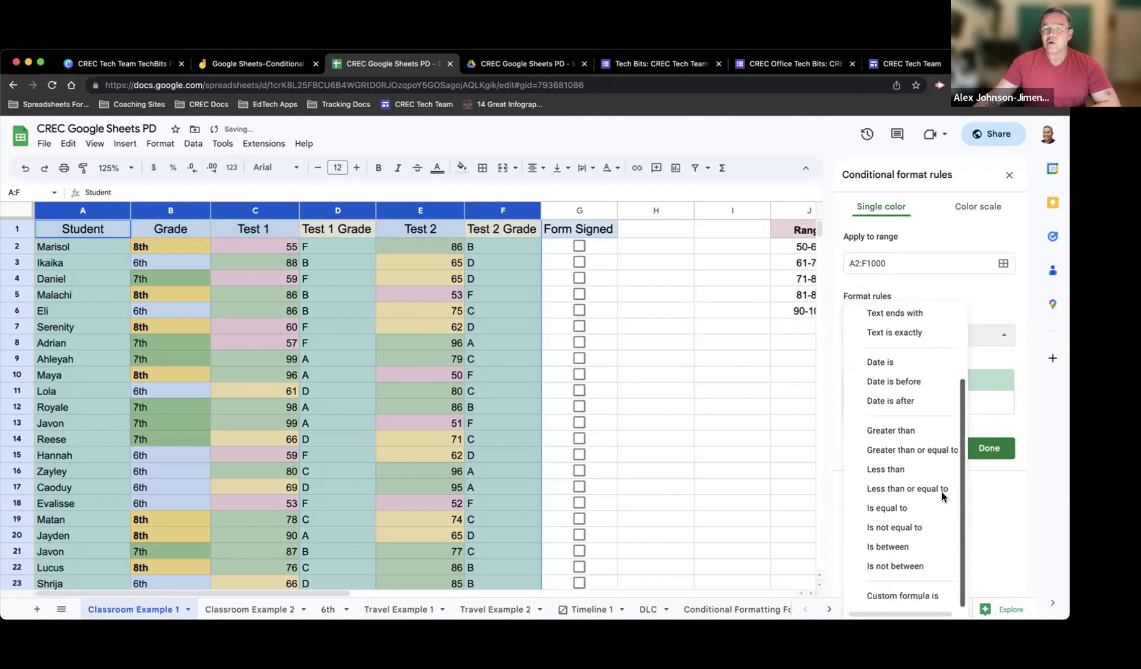
pyautogui.click(884, 597)
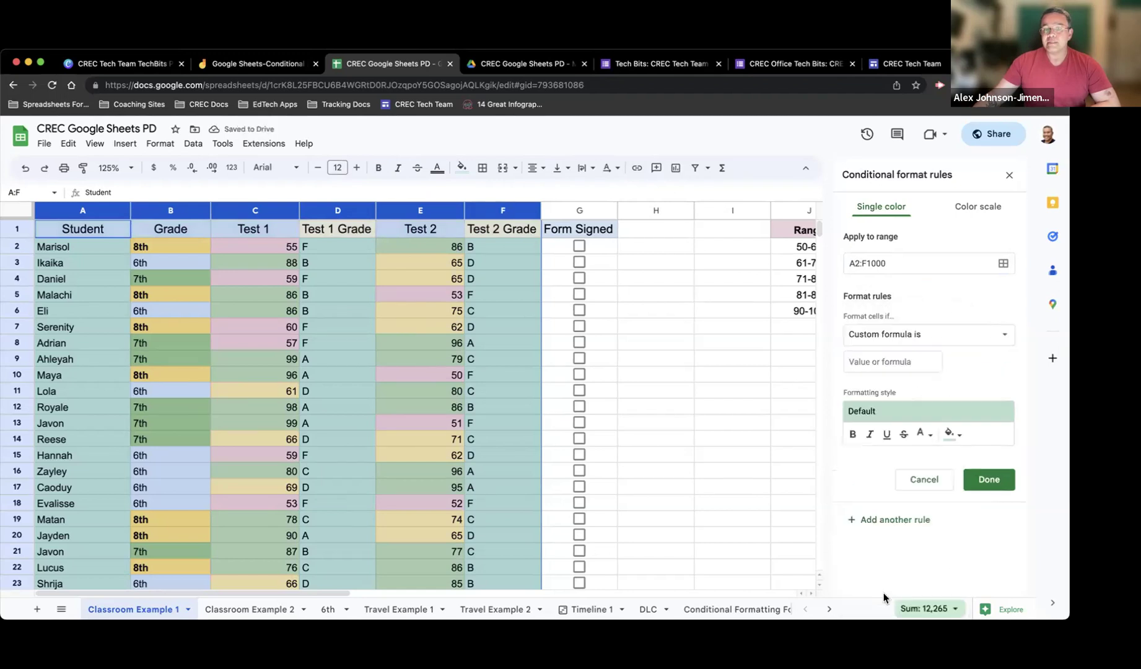
pyautogui.click(891, 362)
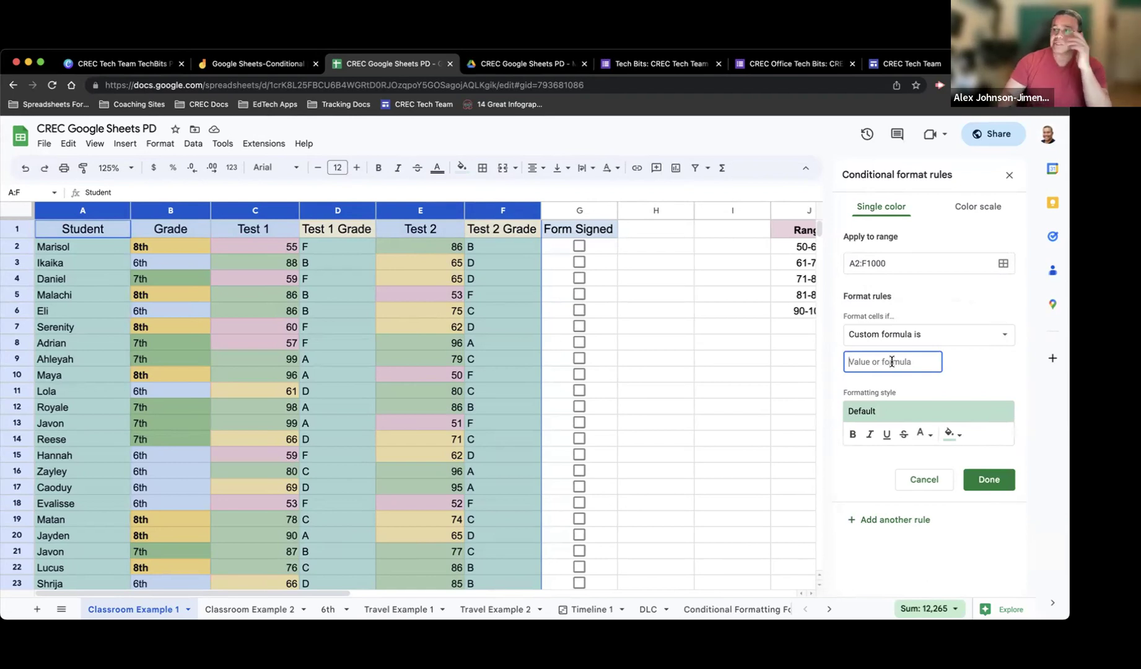
pyautogui.write('=')
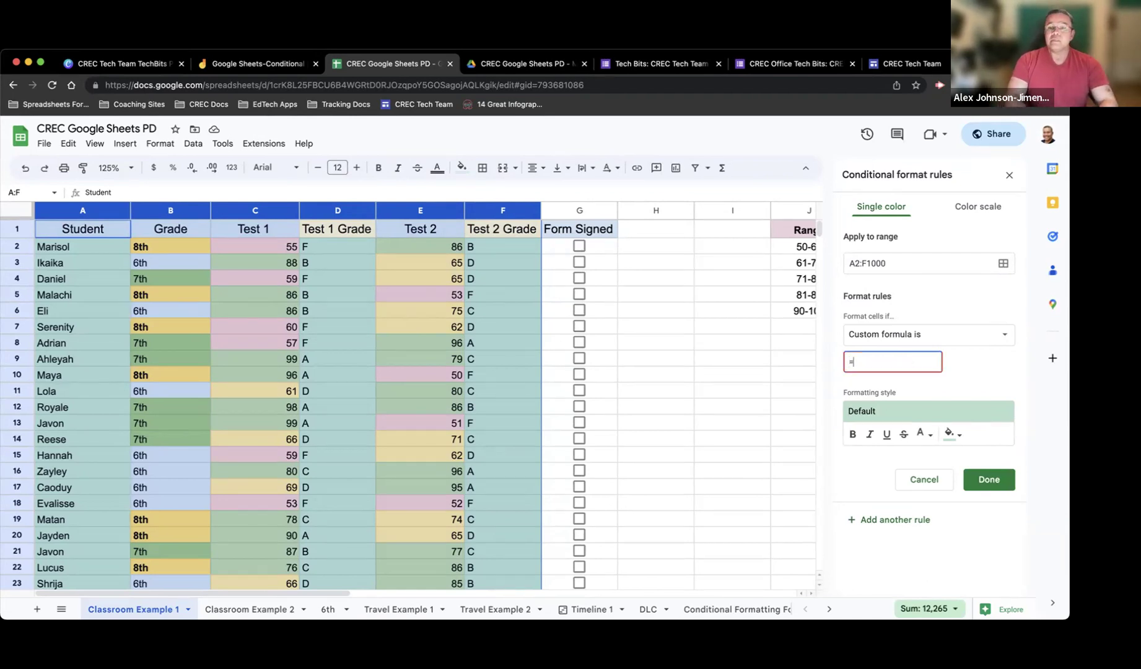
pyautogui.write('$')
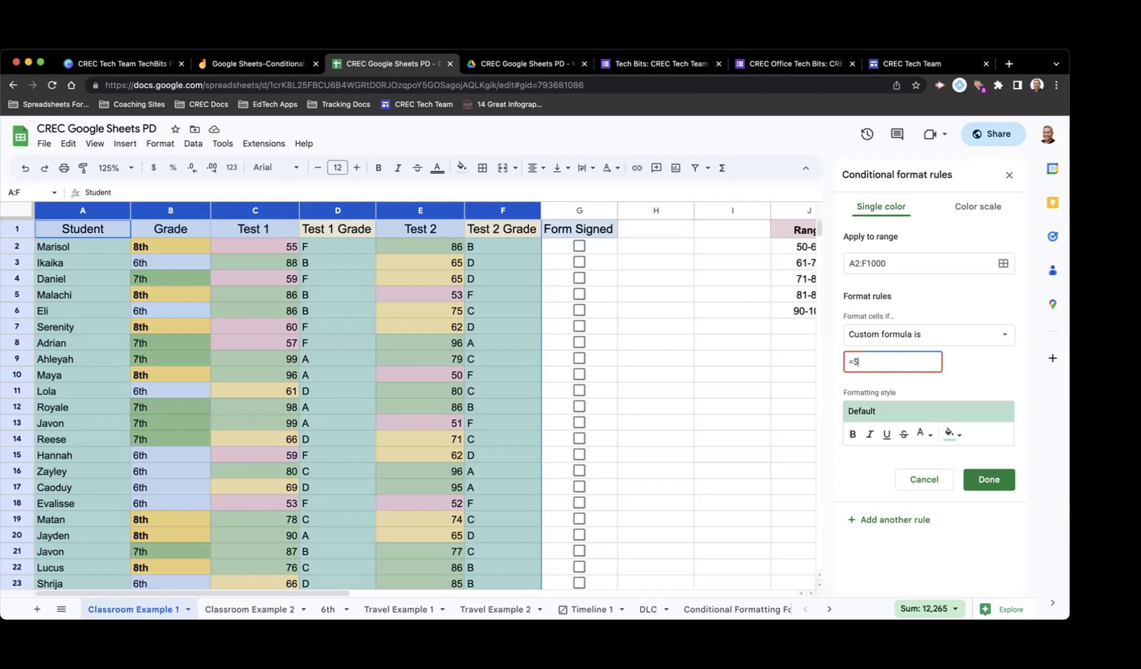
pyautogui.write('G2')
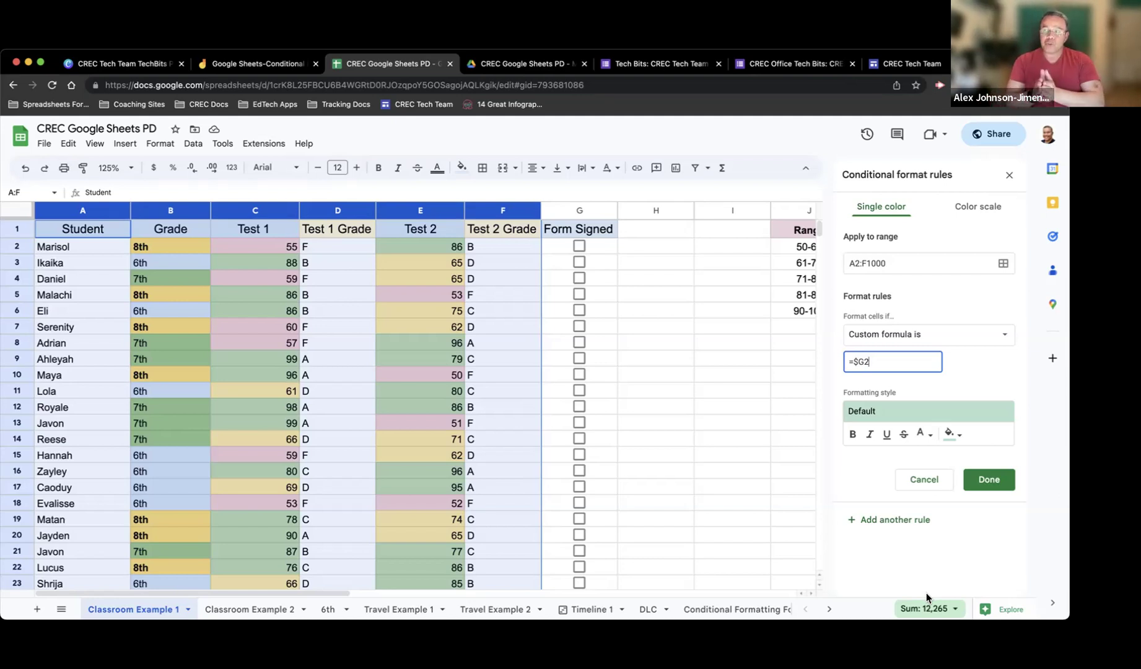
pyautogui.write('=')
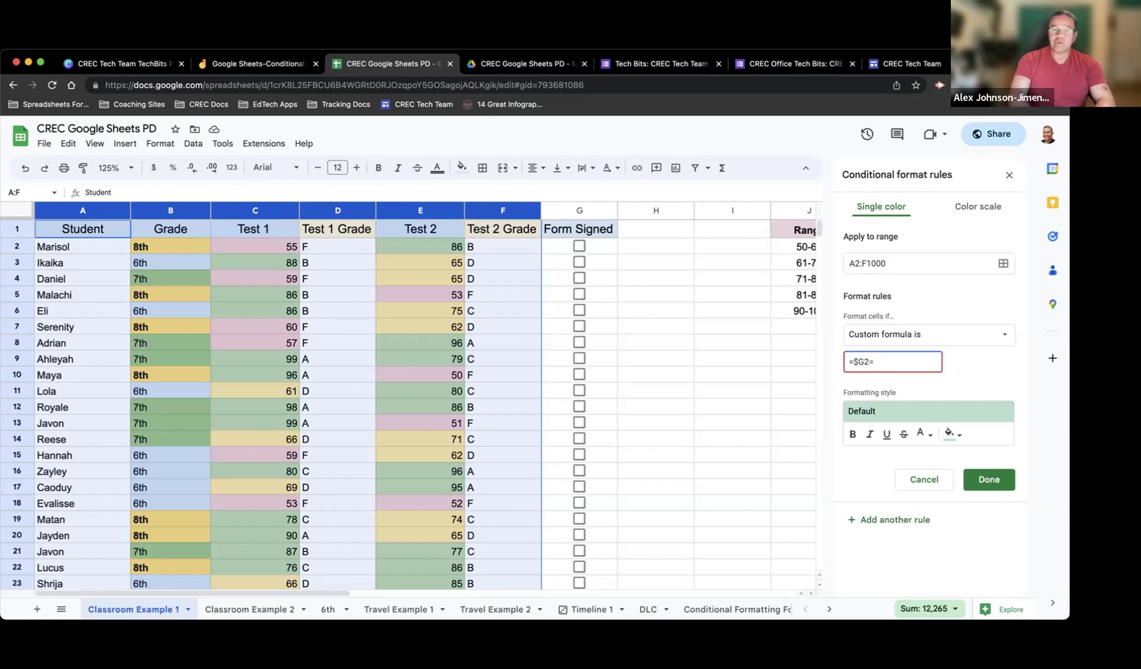
pyautogui.write('TRUE')
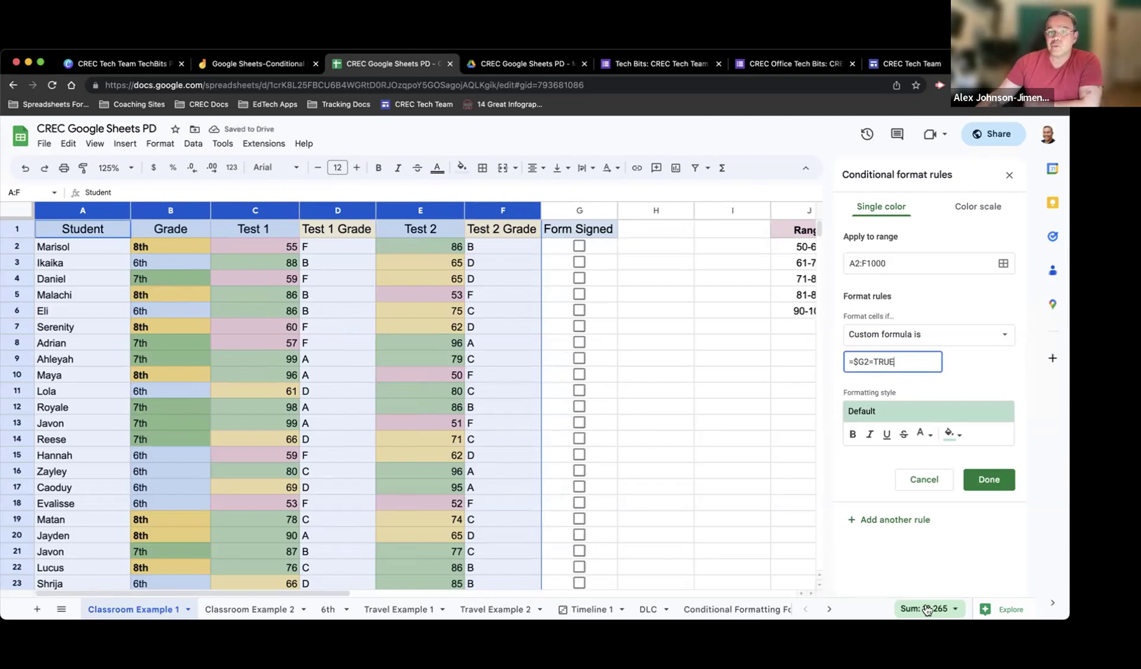
# Give the rule a bright green fill and test it by ticking and unticking the checkbox in G2
pyautogui.click(954, 436)
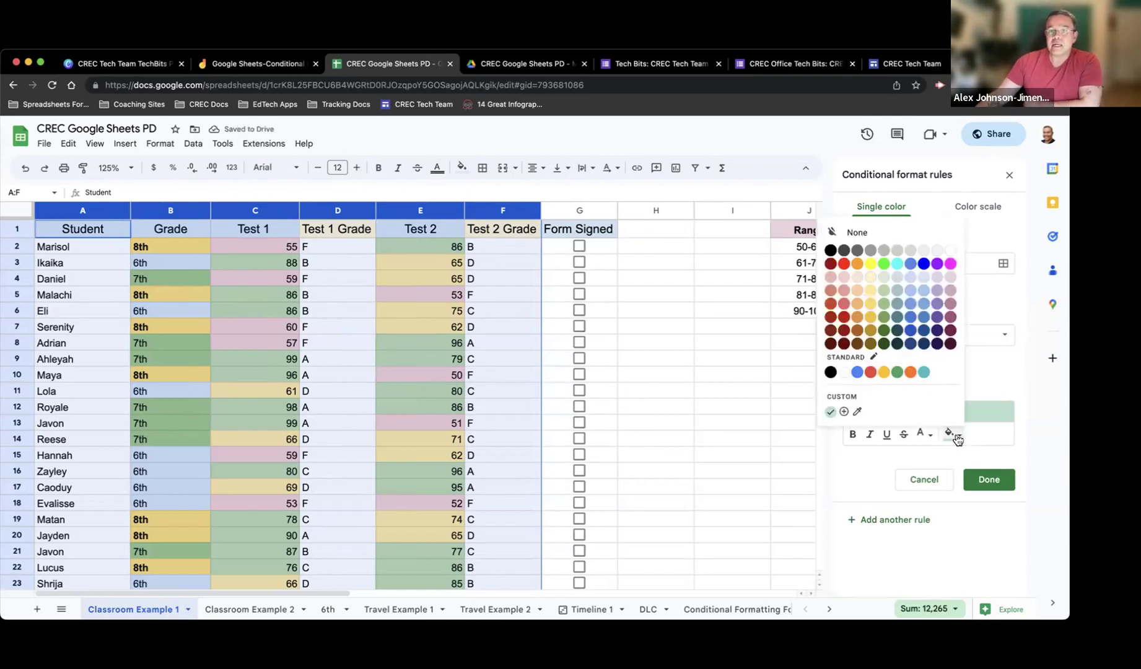
pyautogui.click(884, 264)
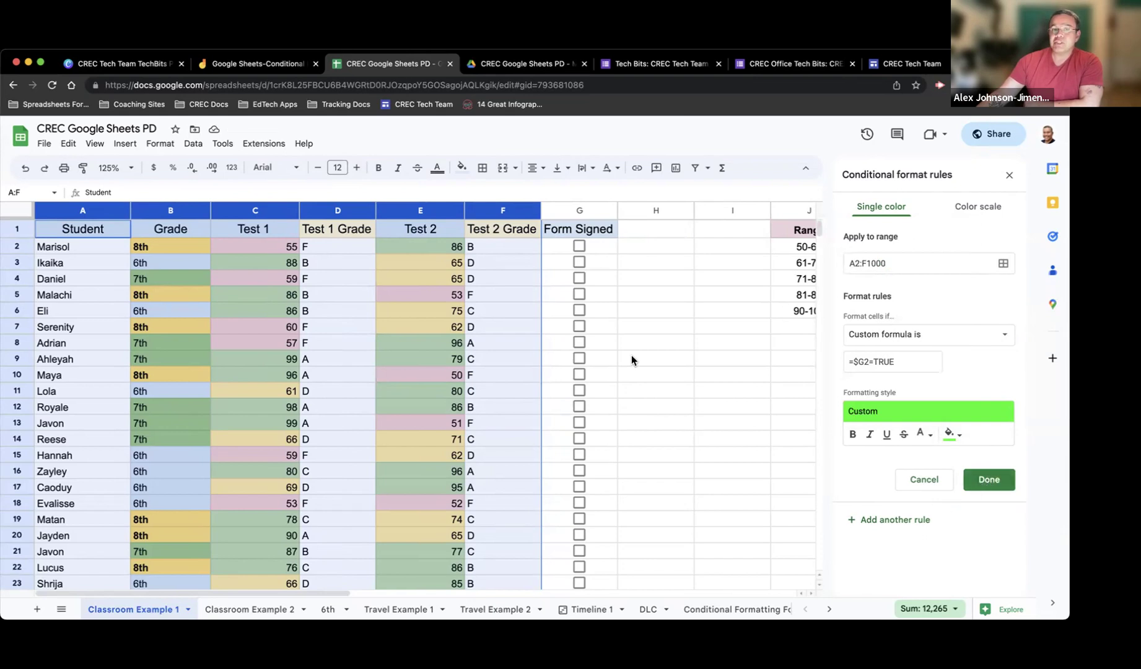
pyautogui.click(579, 246)
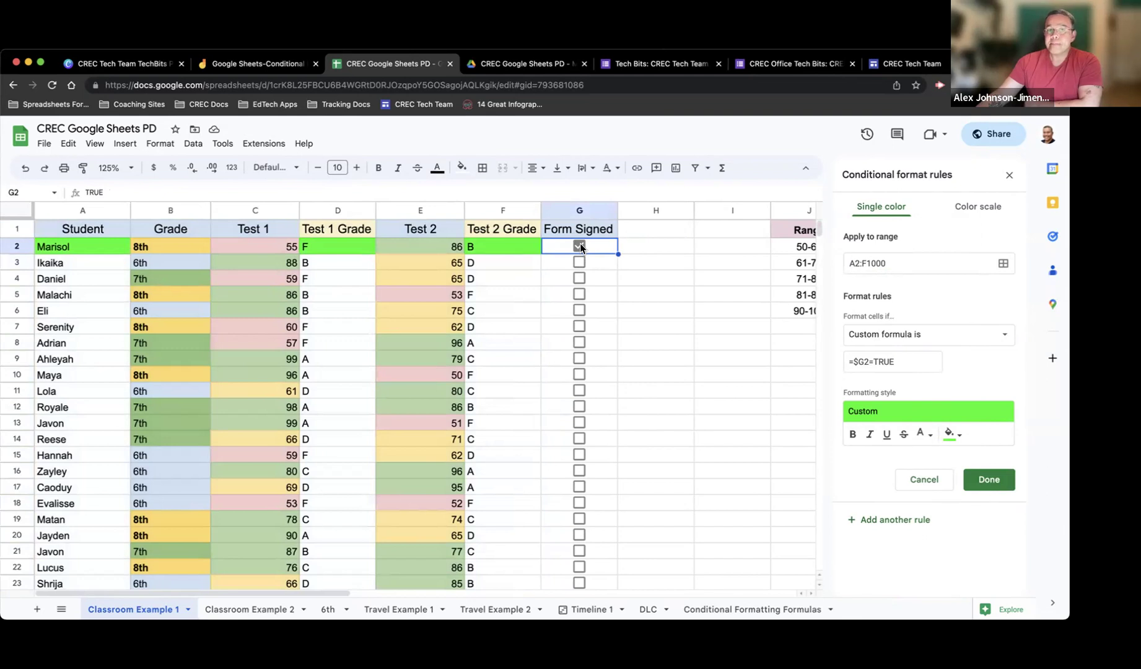
pyautogui.click(579, 246)
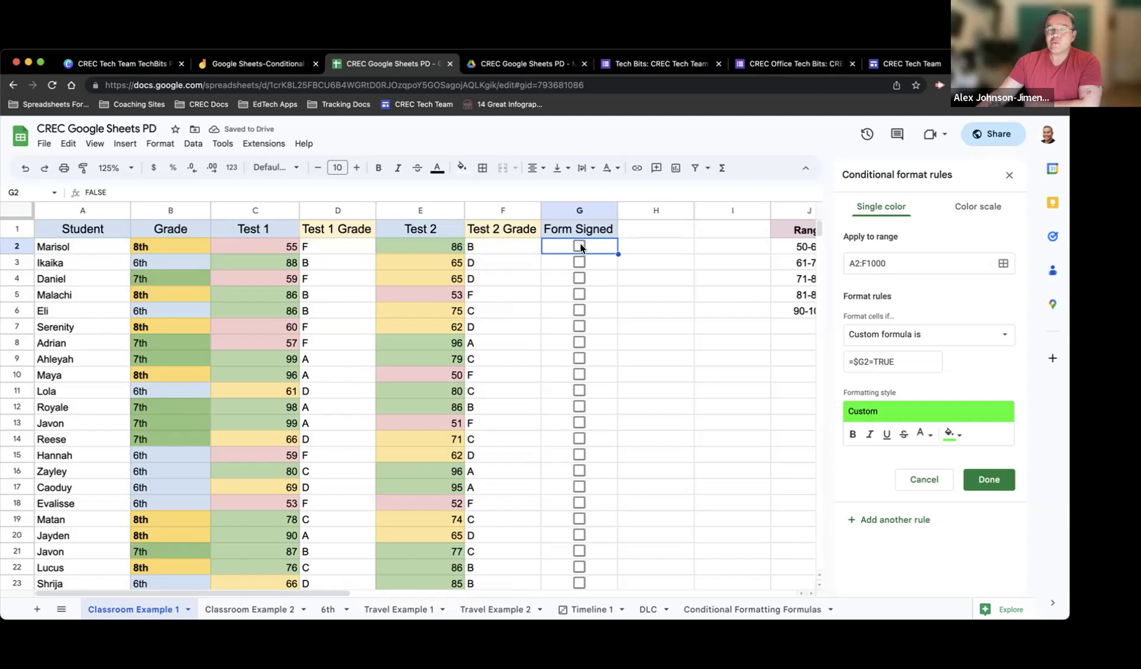
# Test the checkbox rule by ticking and unticking the Form Signed boxes in G9, G5, G15 and G2
pyautogui.click(579, 359)
pyautogui.click(579, 358)
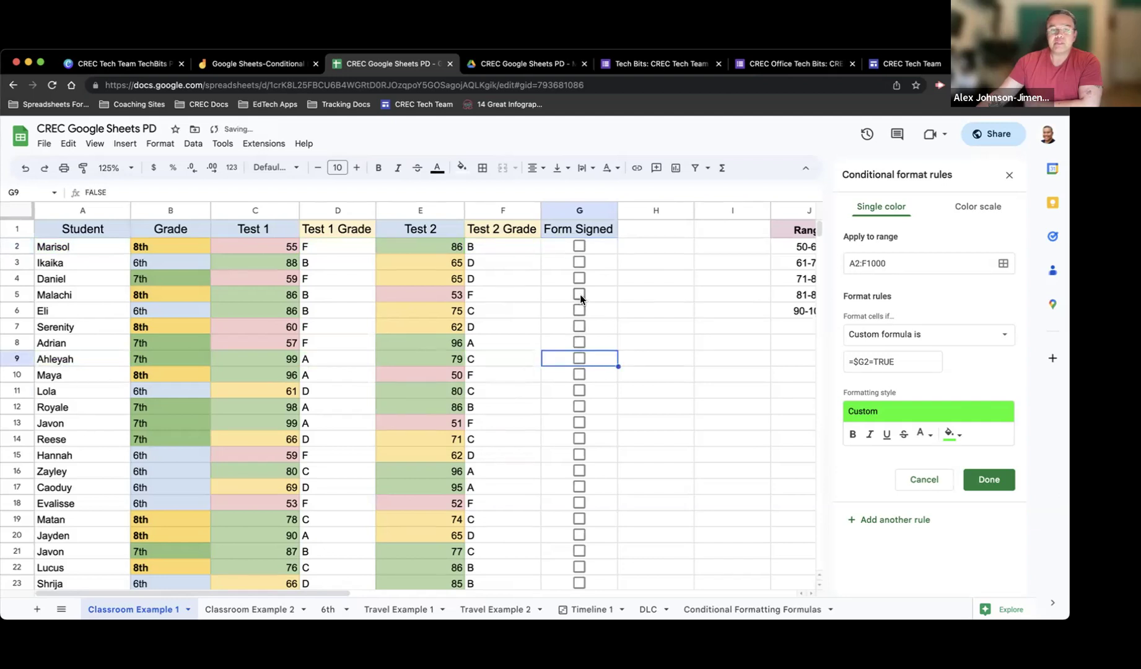
pyautogui.click(579, 294)
pyautogui.click(579, 294)
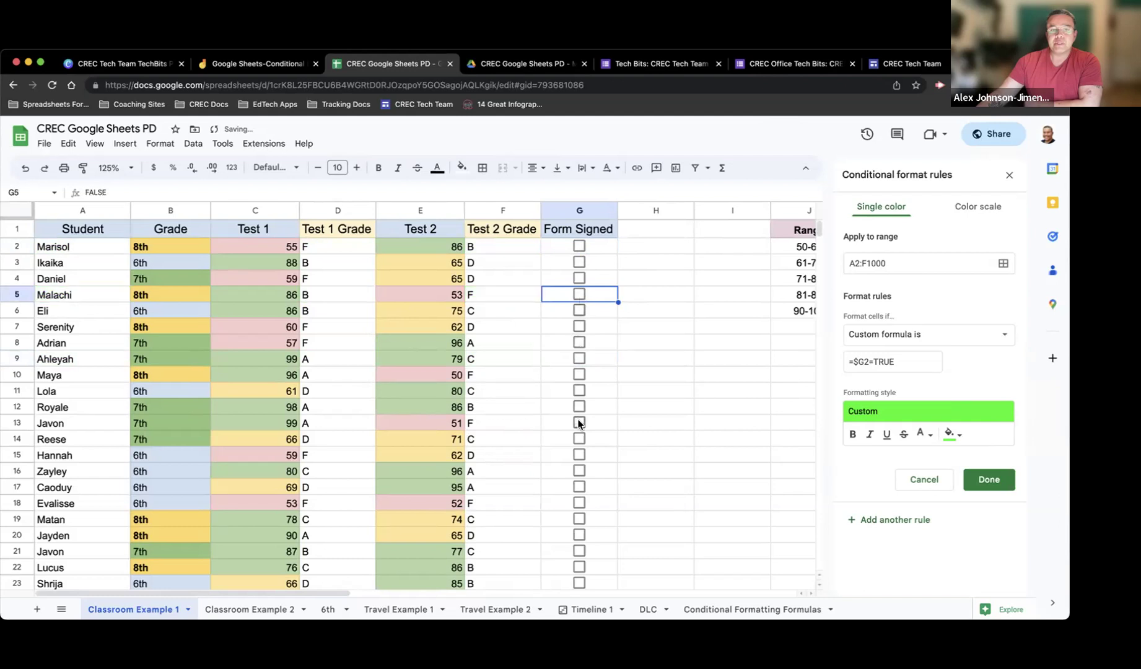
pyautogui.click(577, 455)
pyautogui.click(577, 455)
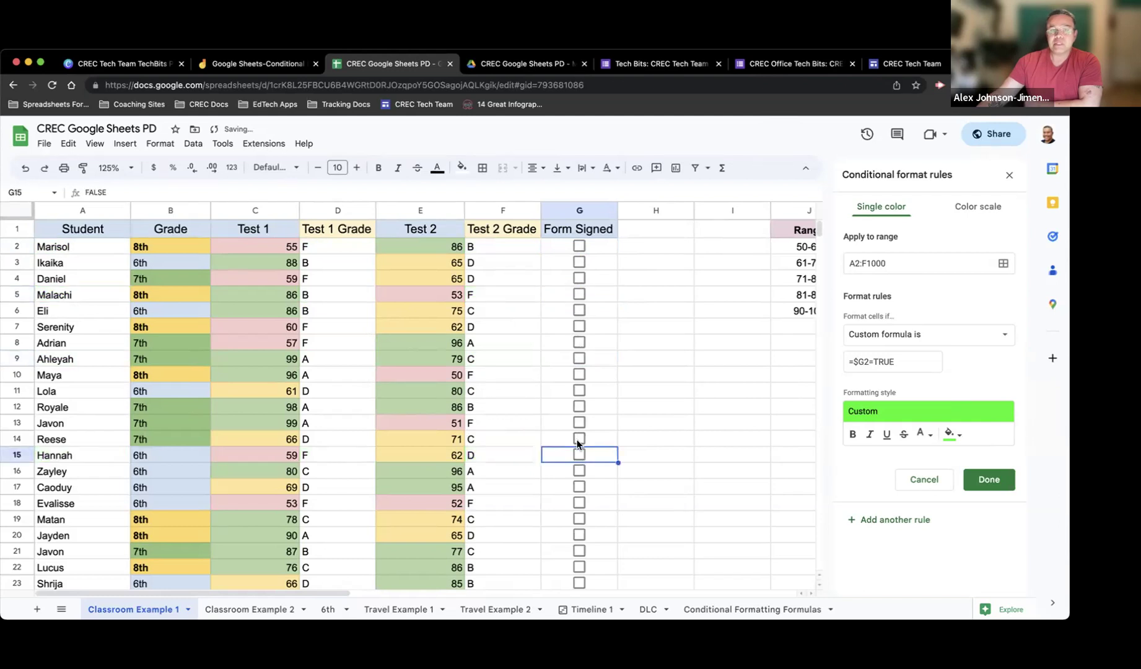
pyautogui.click(579, 247)
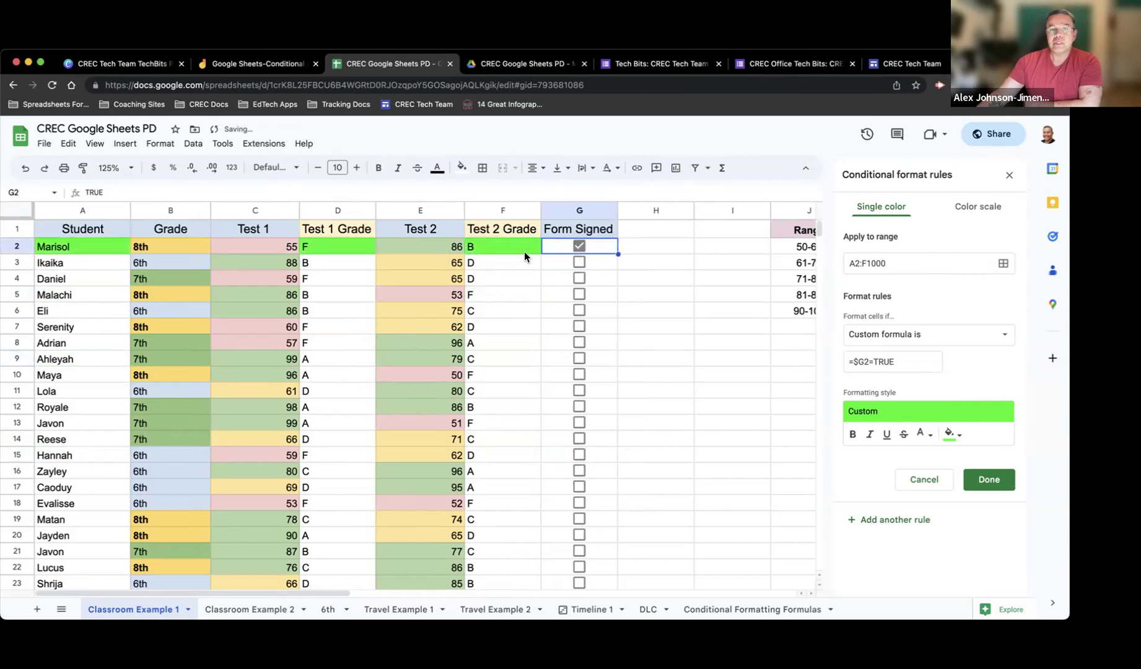
pyautogui.click(577, 246)
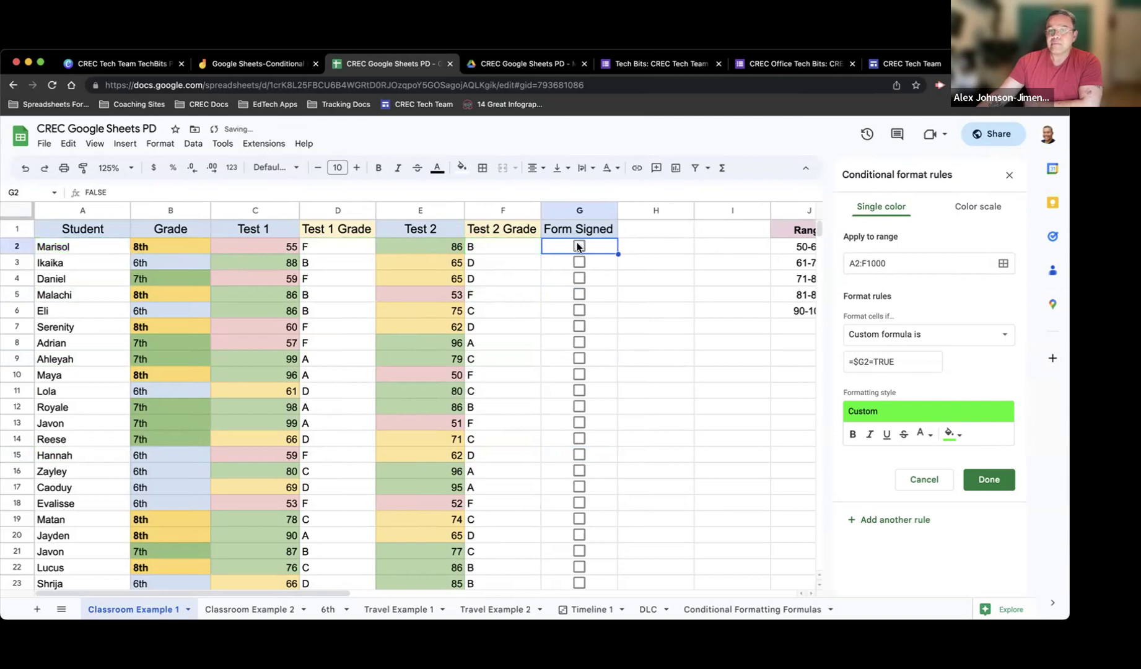
# Save the =$G2=TRUE rule, close the rules list and reopen it for the entire sheet
pyautogui.click(985, 481)
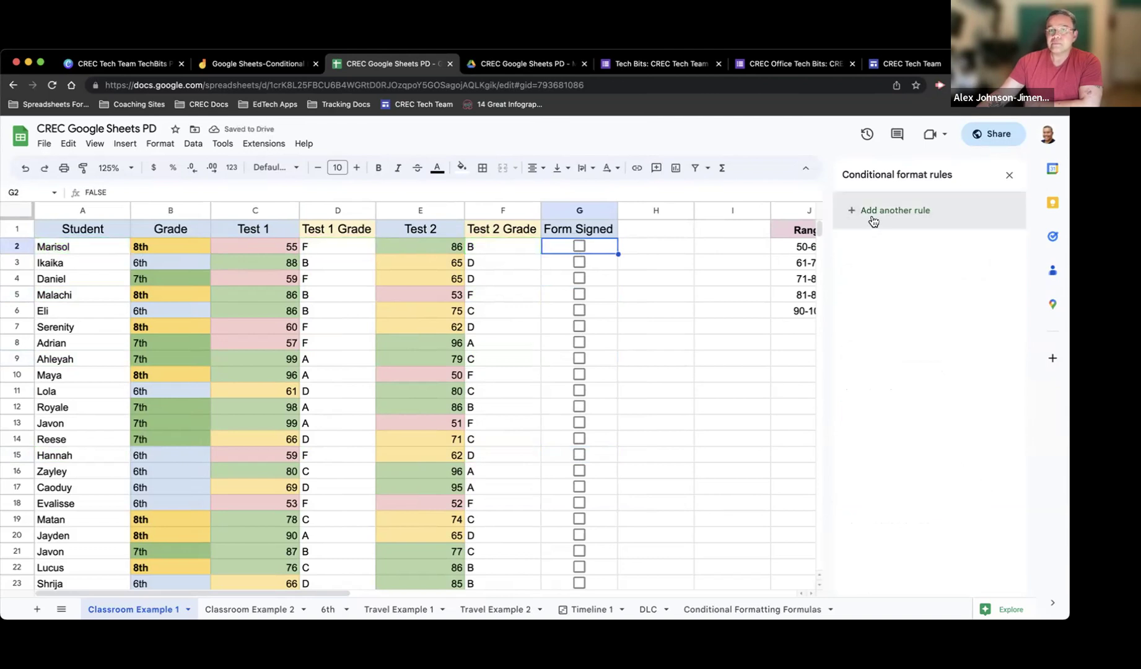
pyautogui.click(1008, 179)
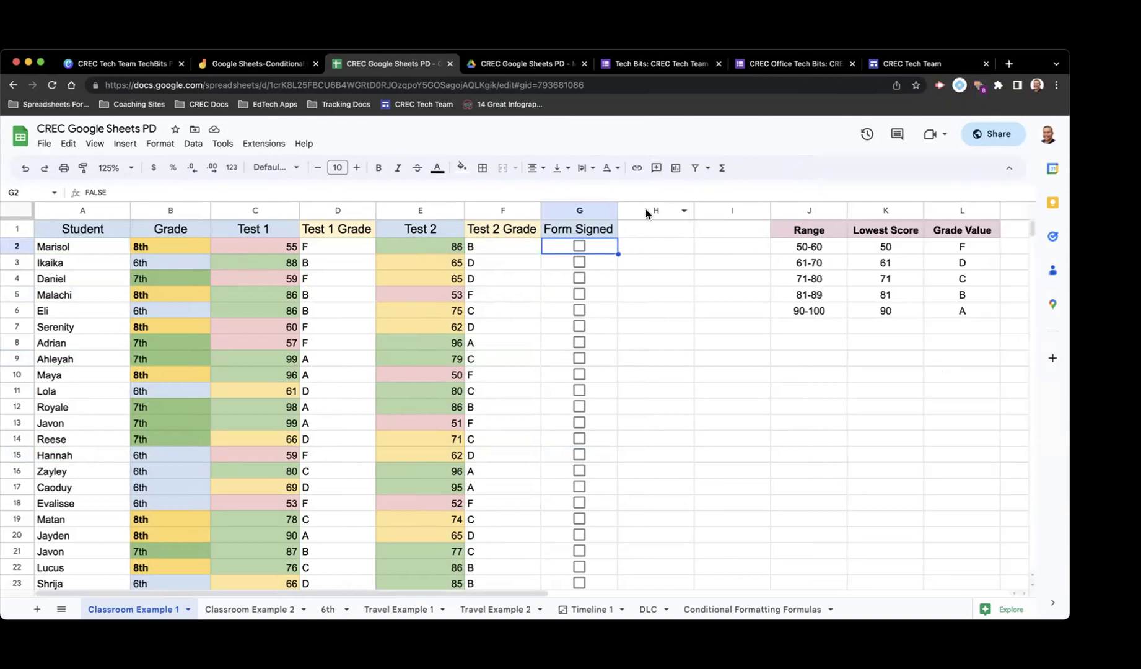
pyautogui.click(17, 210)
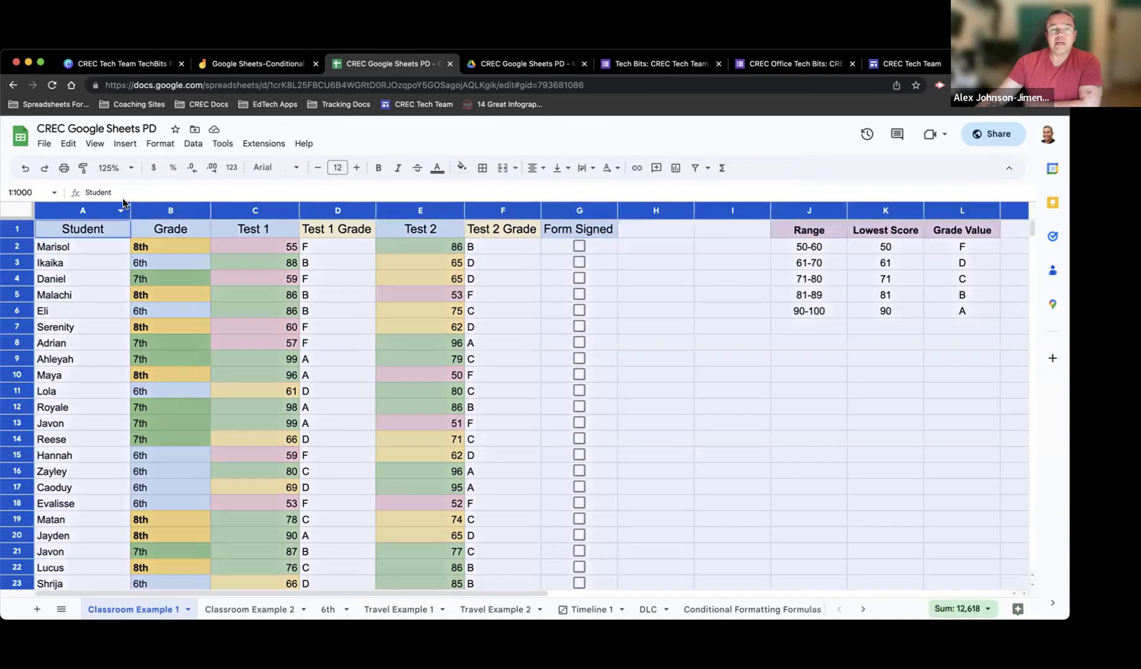
pyautogui.click(160, 143)
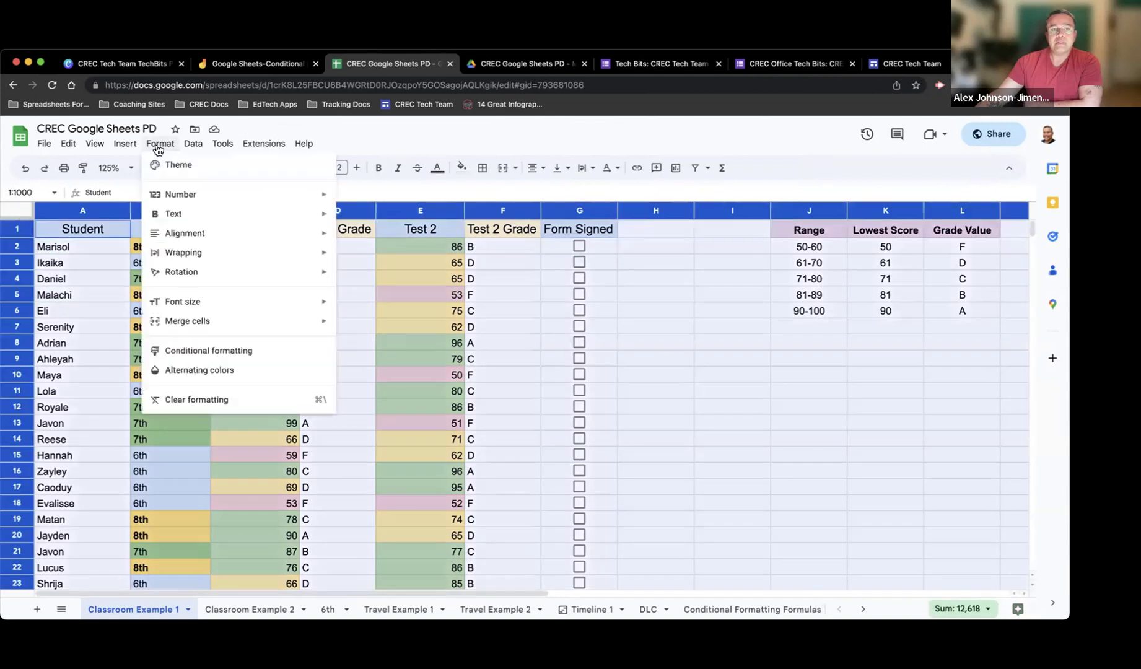
pyautogui.click(198, 352)
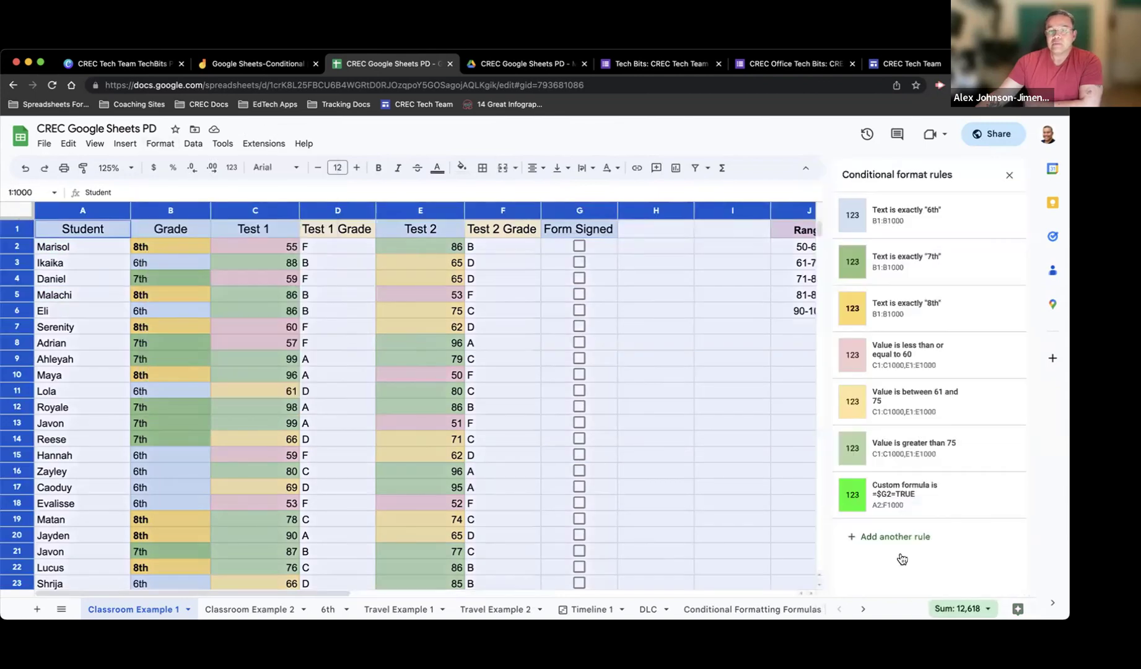
# Tick the checkbox in G2 and move the =$G2=TRUE rule to first place in the whole sheet's conditional format rules
pyautogui.click(579, 246)
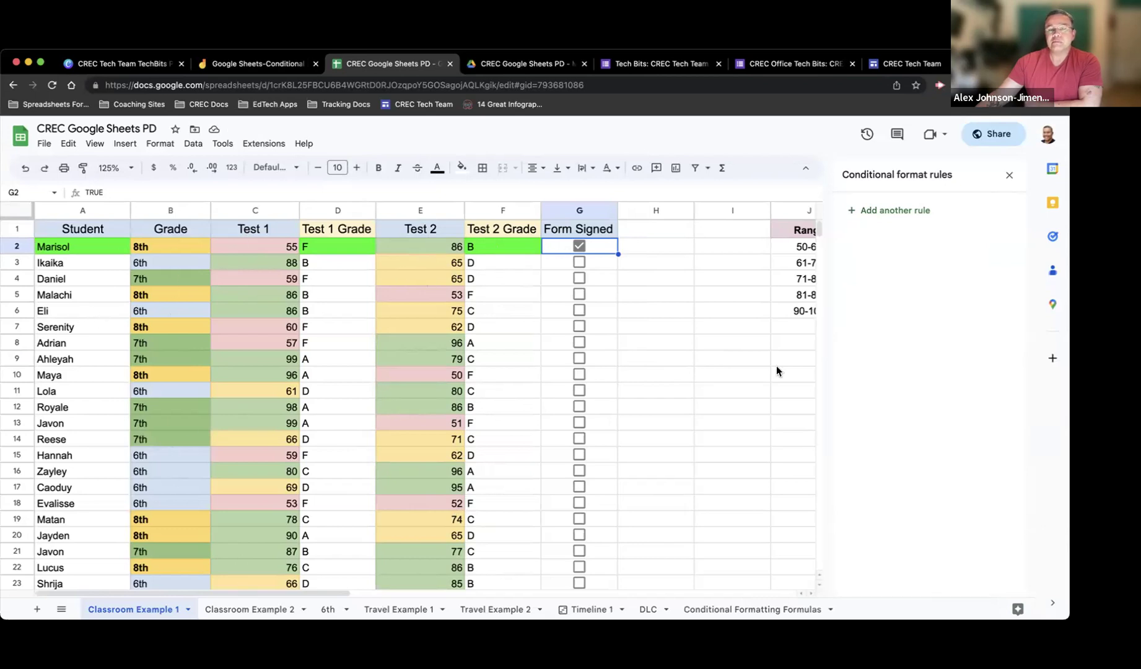
pyautogui.click(26, 211)
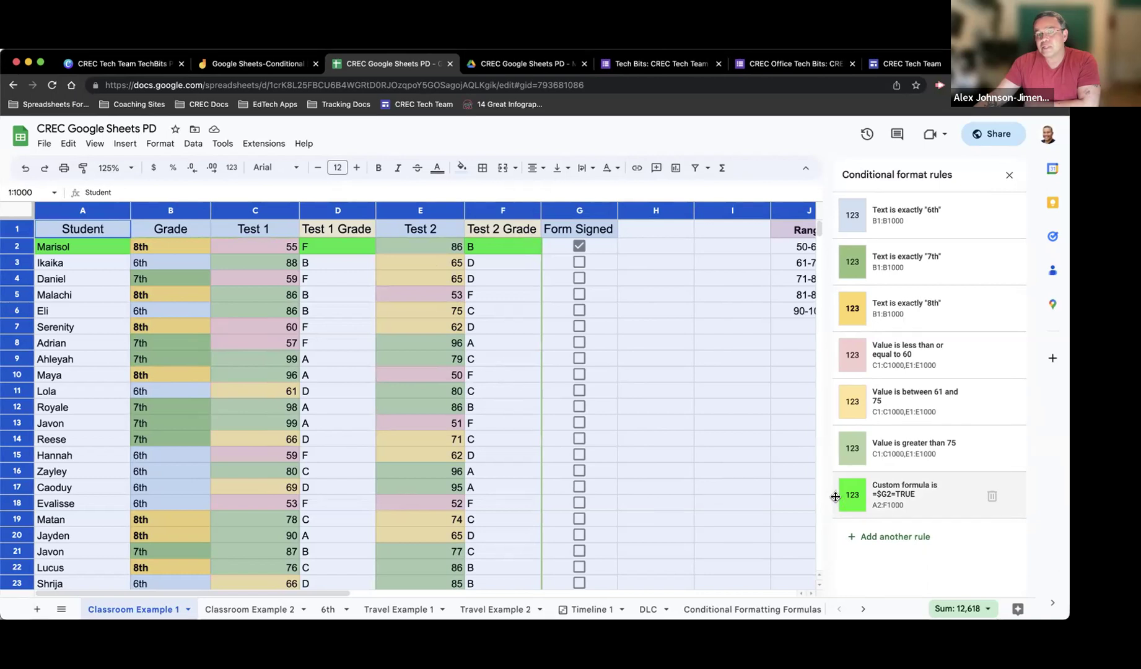
pyautogui.moveTo(835, 496); pyautogui.dragTo(840, 219)
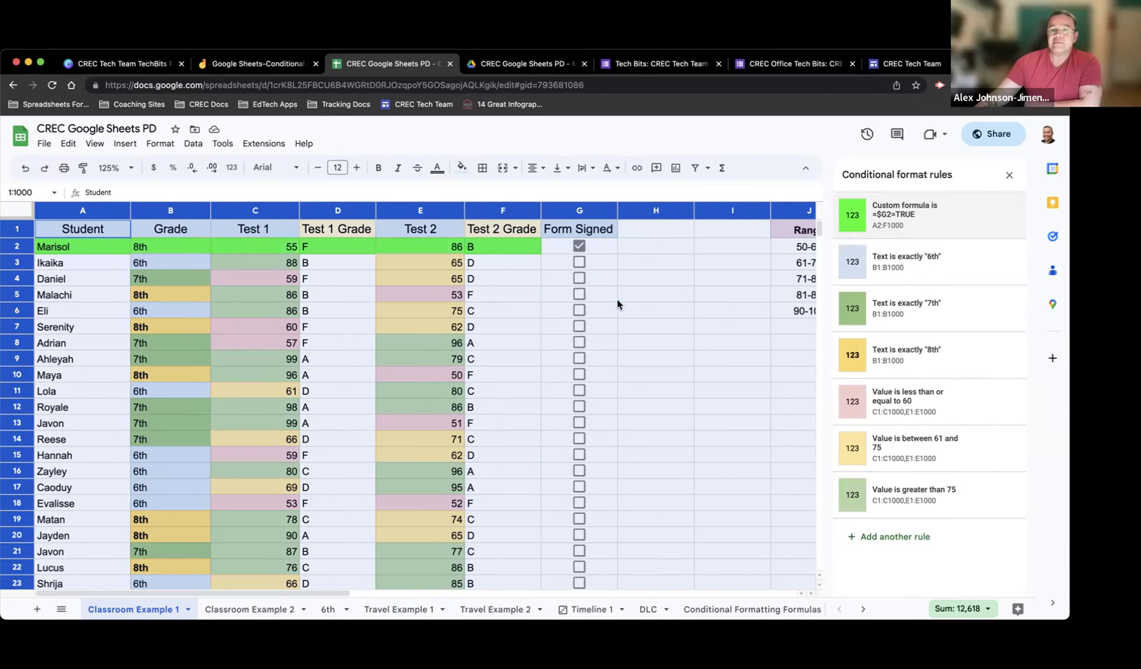
# Test the reordered rule by toggling the checkboxes in G10 and G14, and untick G2
pyautogui.click(577, 373)
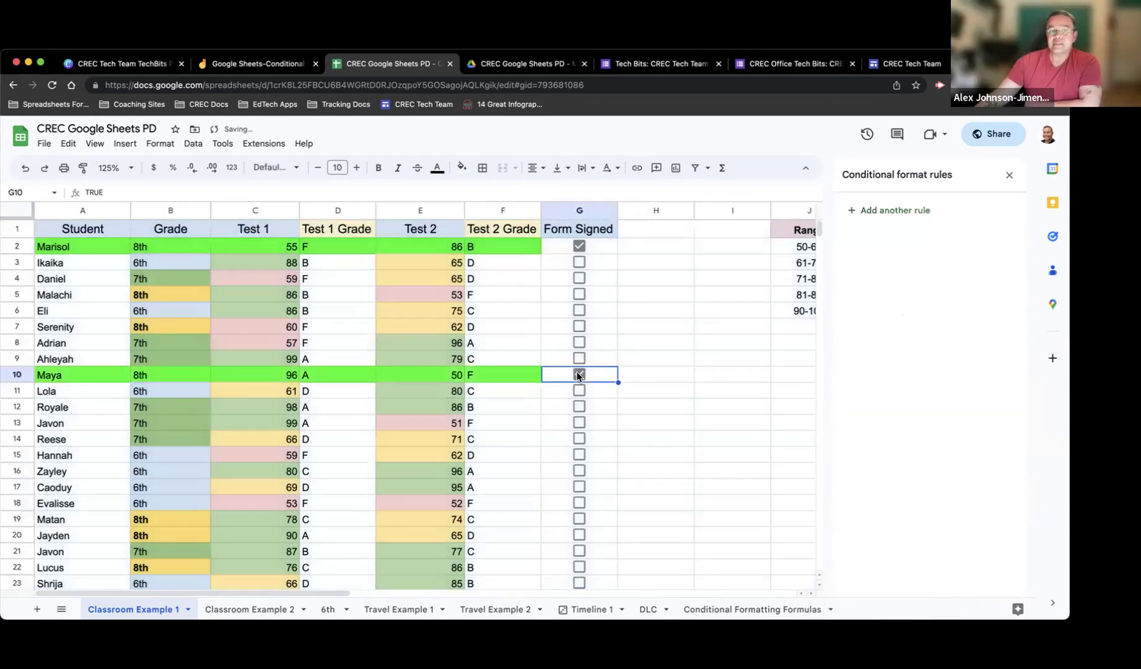
pyautogui.click(577, 373)
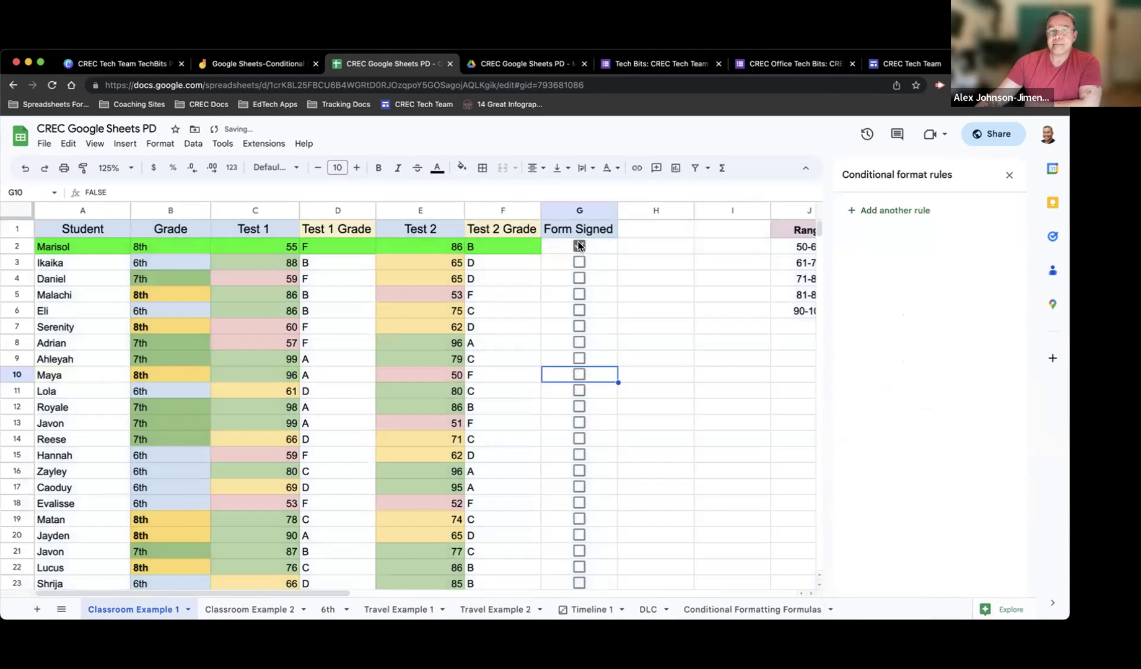
pyautogui.click(578, 245)
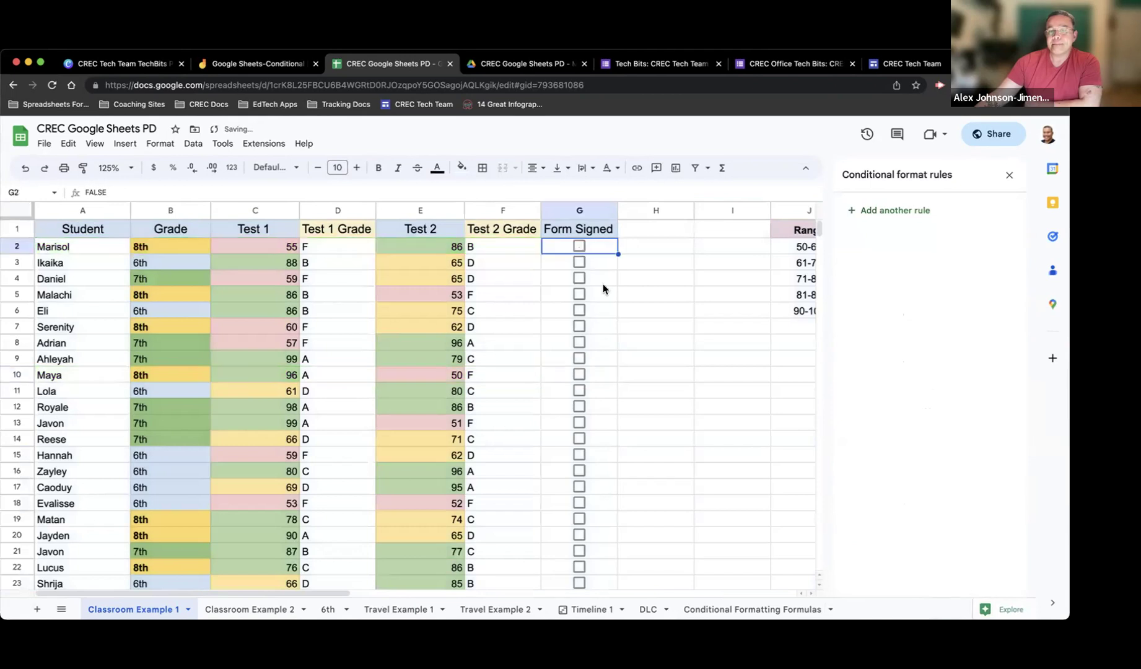
pyautogui.click(576, 436)
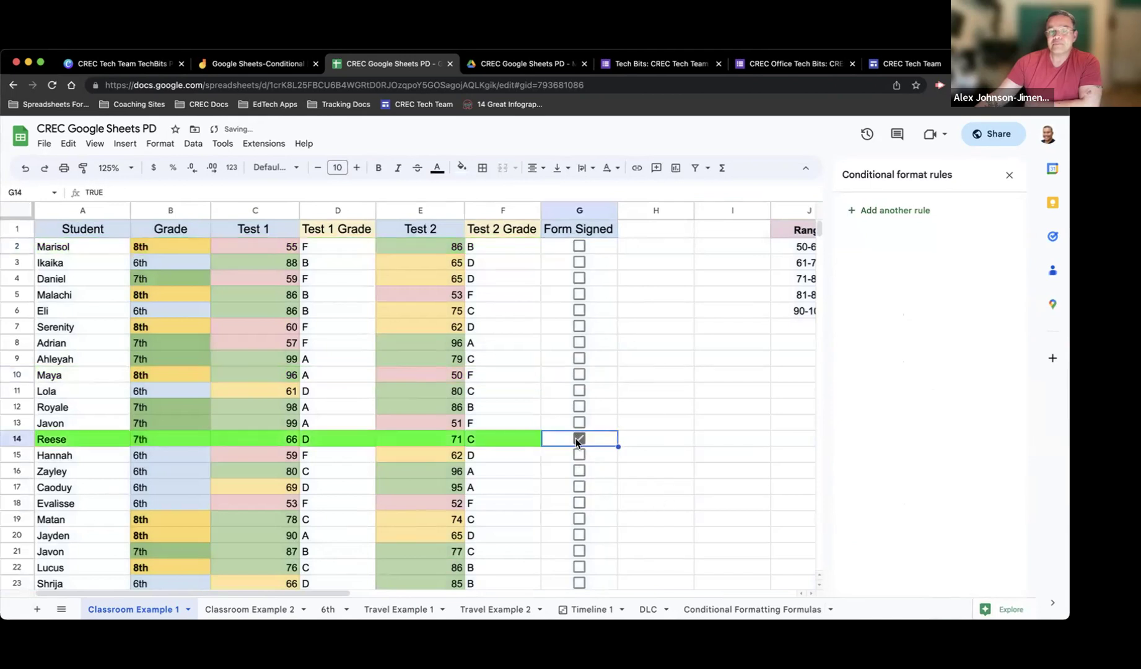
pyautogui.click(576, 438)
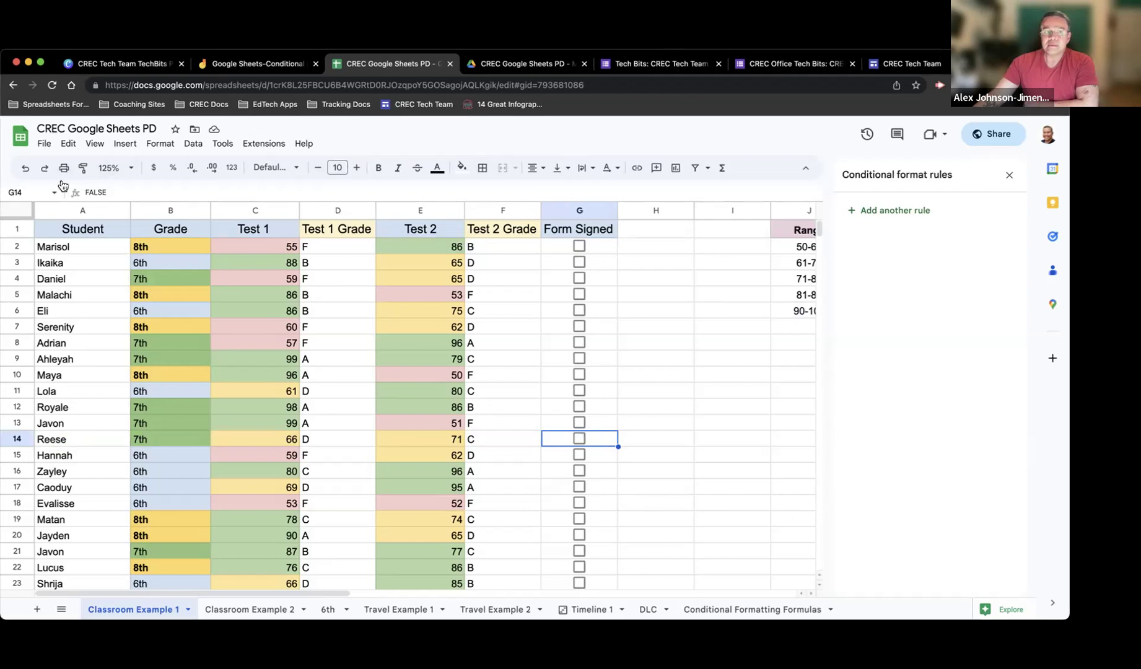
pyautogui.click(23, 213)
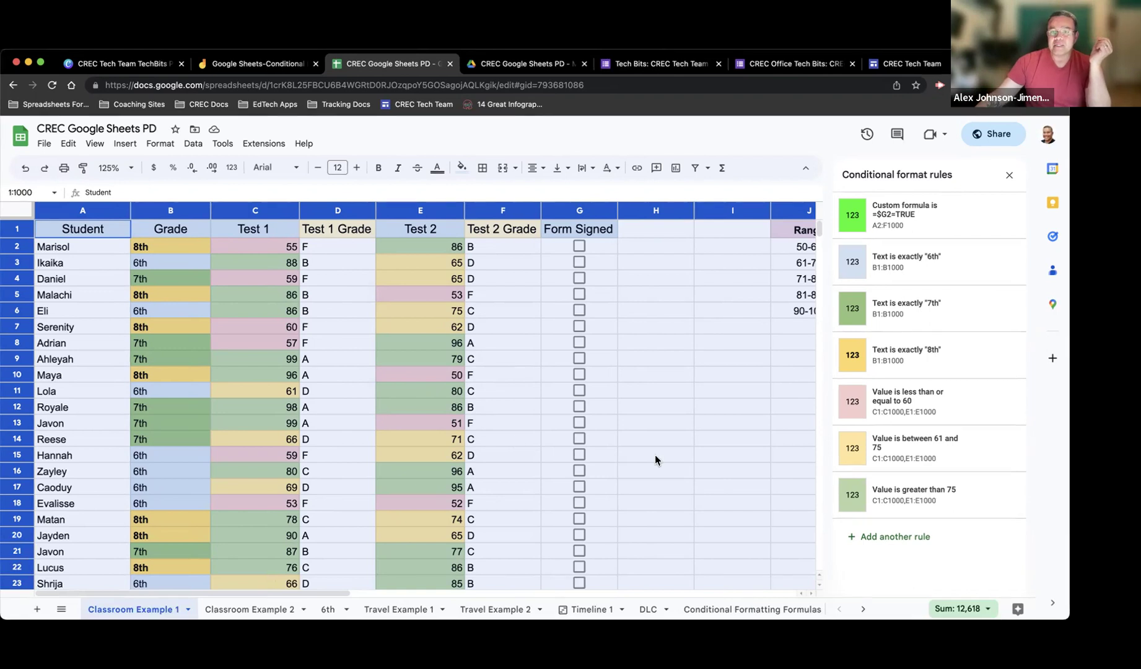
pyautogui.click(904, 537)
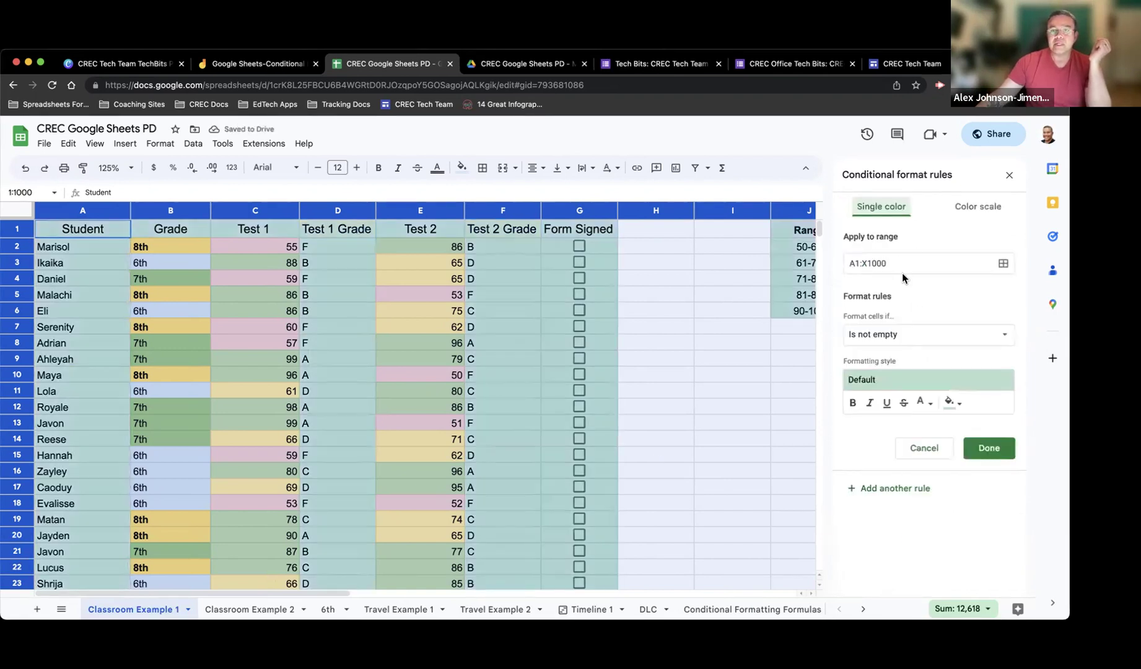
pyautogui.click(941, 448)
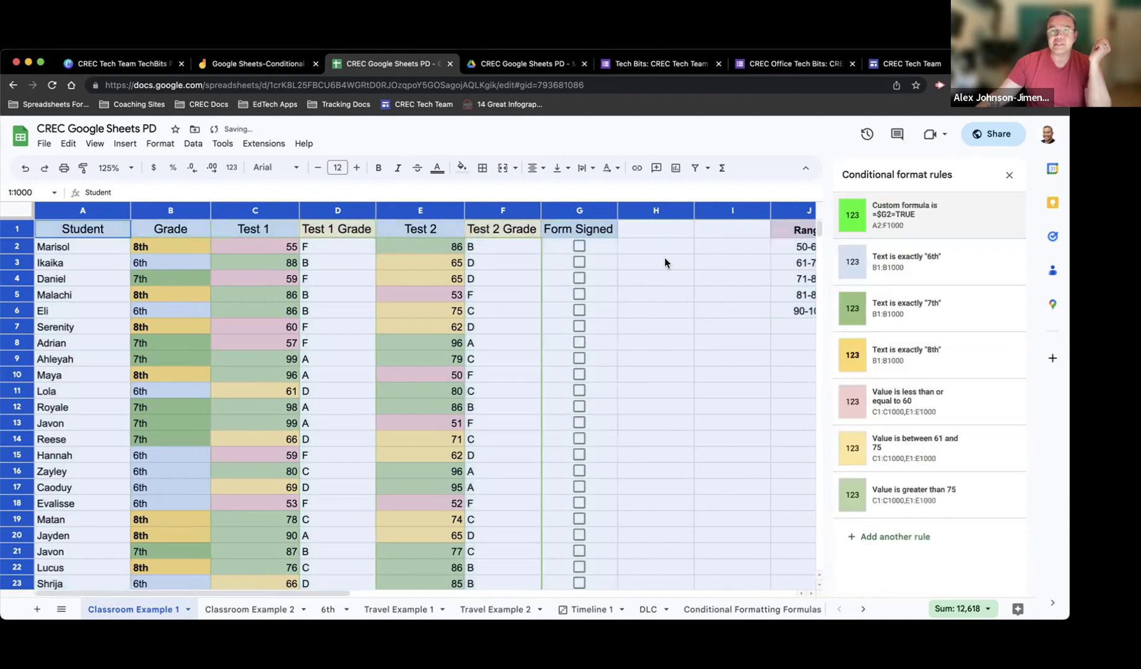
# Add another conditional formatting rule for columns A through F, with its range set to A2:F1000
pyautogui.click(73, 283)
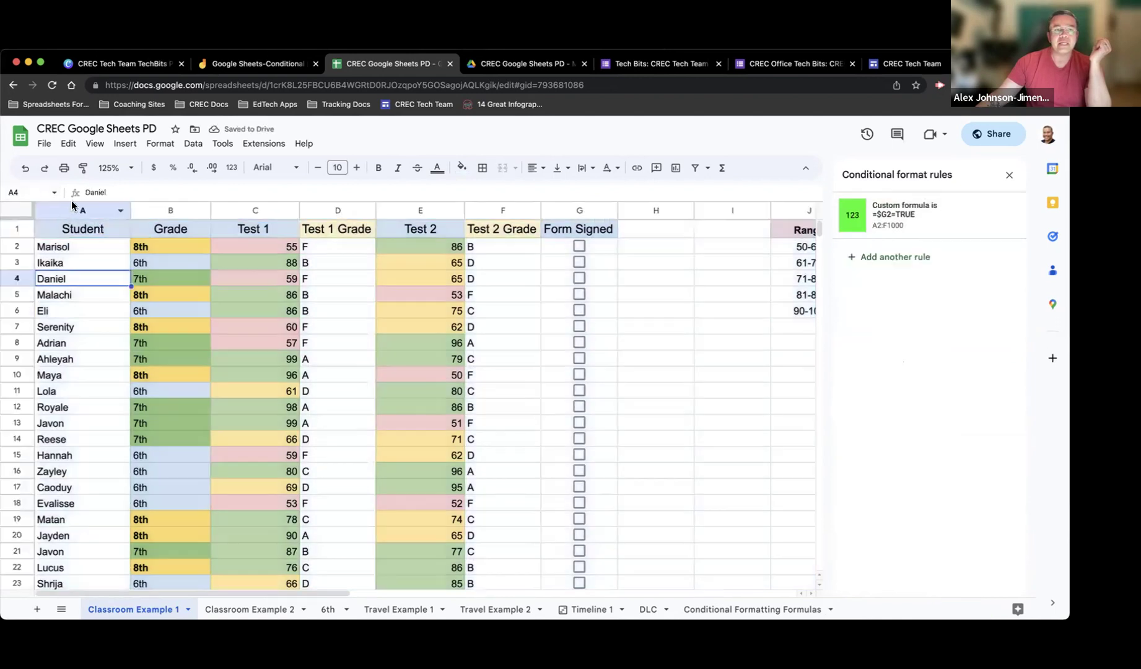
pyautogui.moveTo(75, 211); pyautogui.dragTo(365, 212)
pyautogui.moveTo(432, 229); pyautogui.dragTo(521, 236)
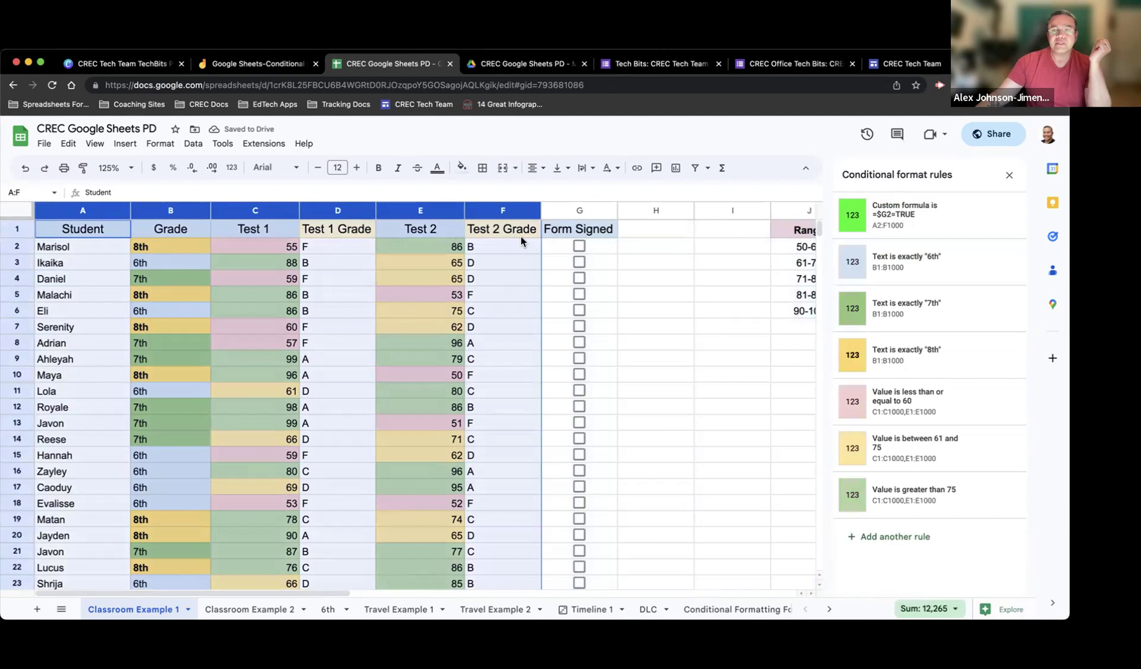
pyautogui.click(894, 537)
pyautogui.click(858, 263)
pyautogui.press('BackSpace')
pyautogui.write('2:F1000')
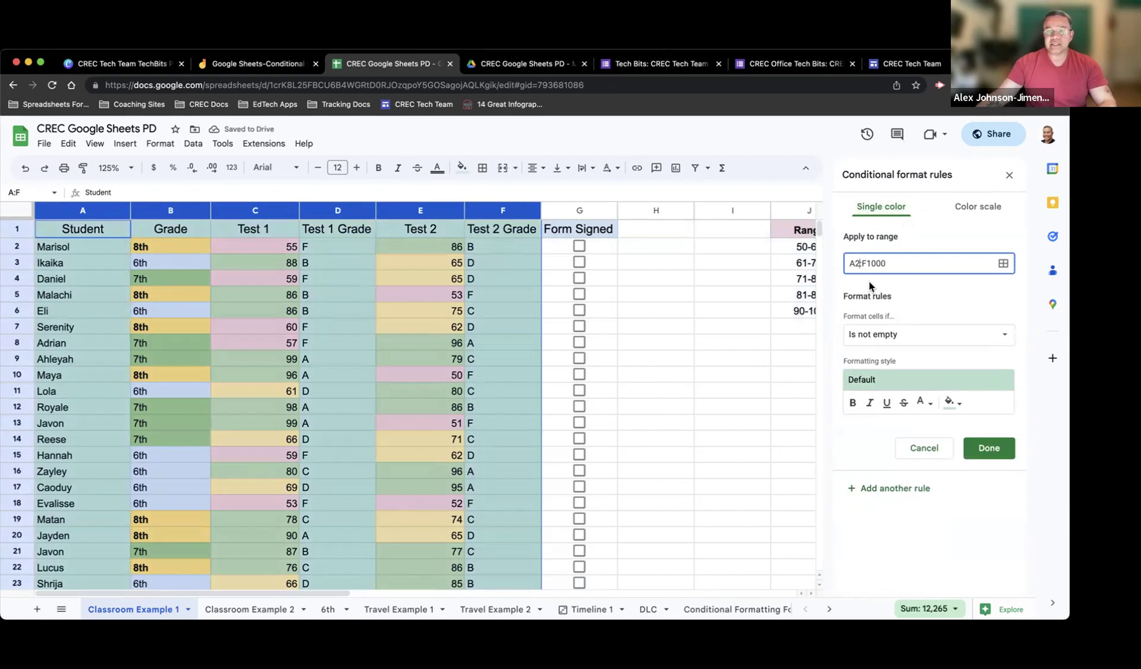
# Set the new rule's condition to the custom formula =$D2="F"
pyautogui.click(1008, 339)
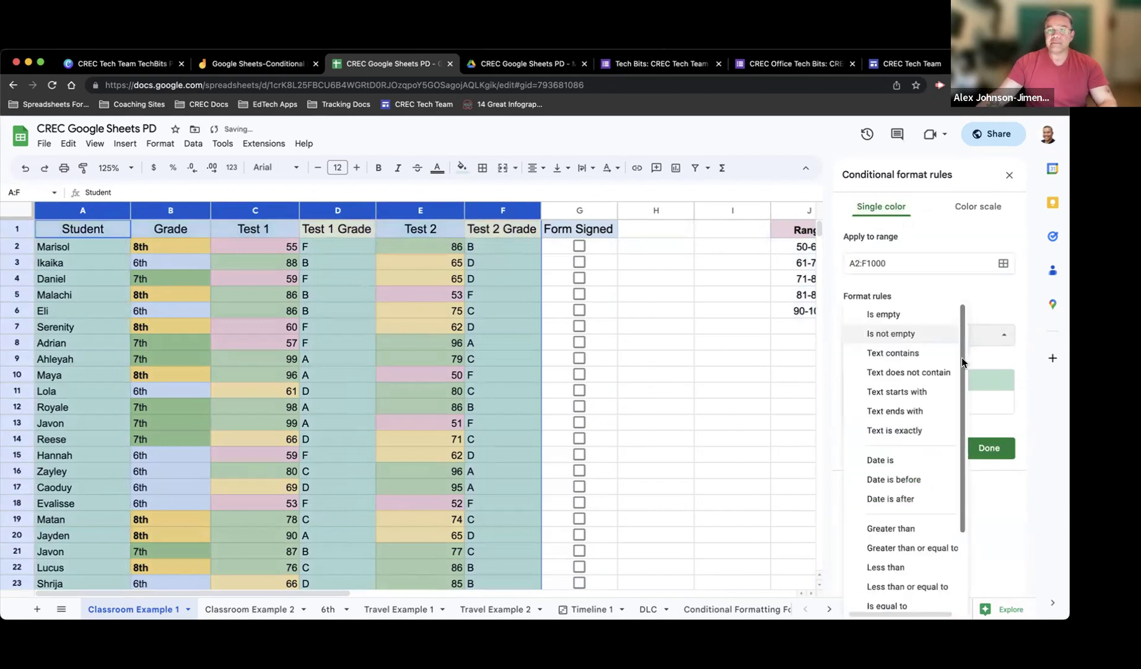
pyautogui.scroll(-3, 954, 462)
pyautogui.click(894, 596)
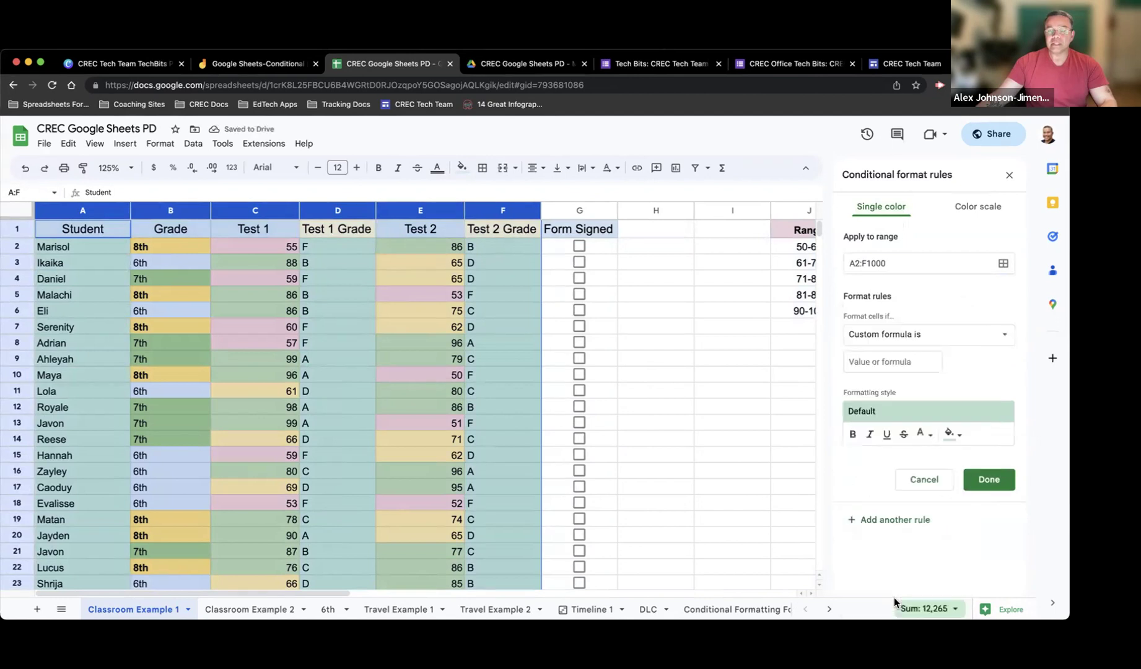
pyautogui.click(888, 359)
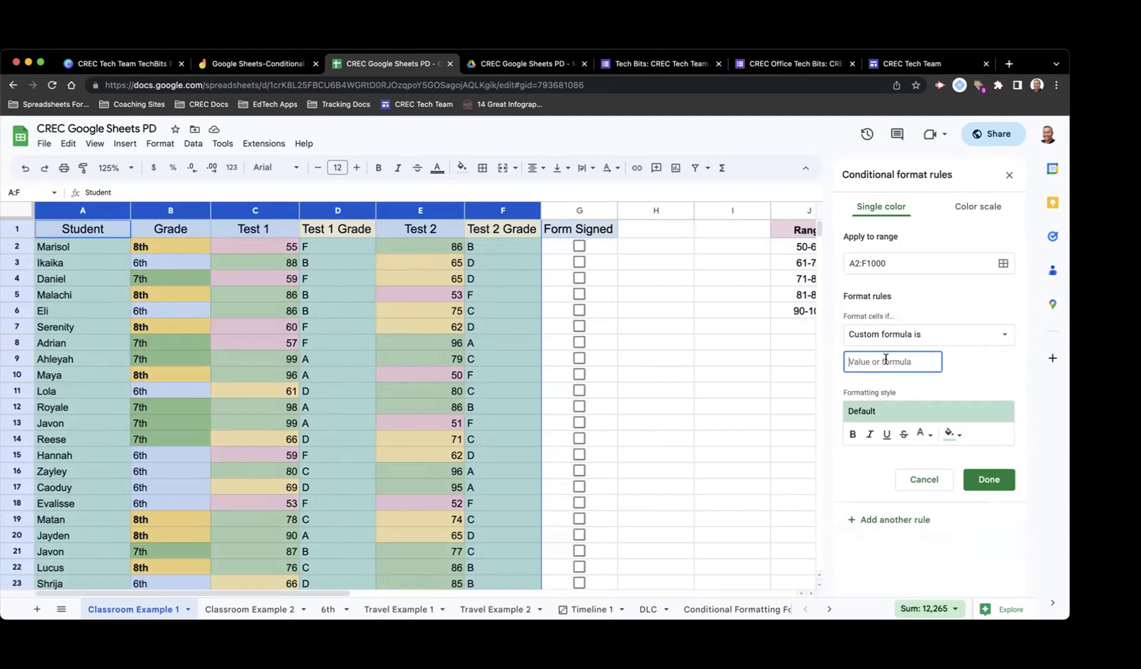
pyautogui.write('=')
pyautogui.write('$D')
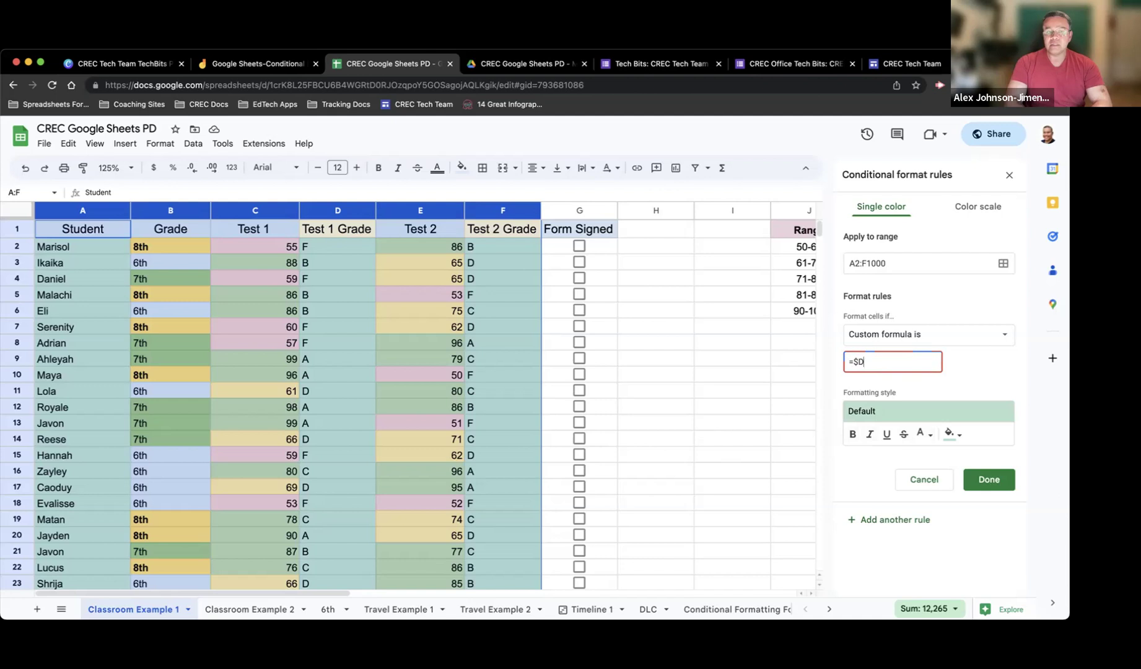
pyautogui.write('2')
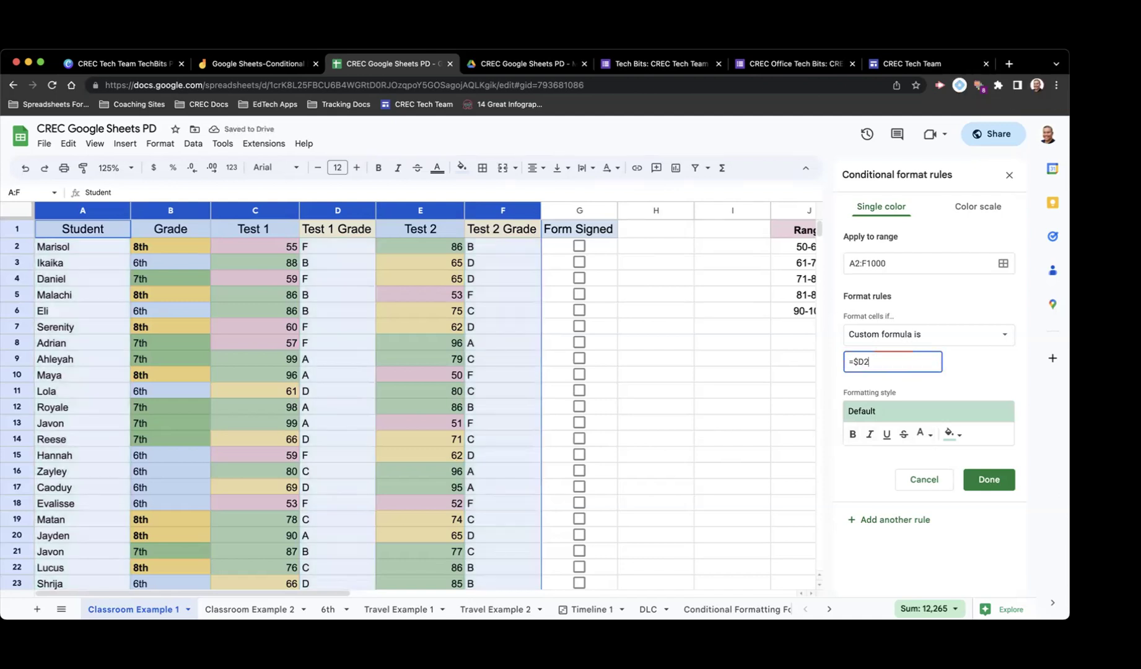
pyautogui.write('=')
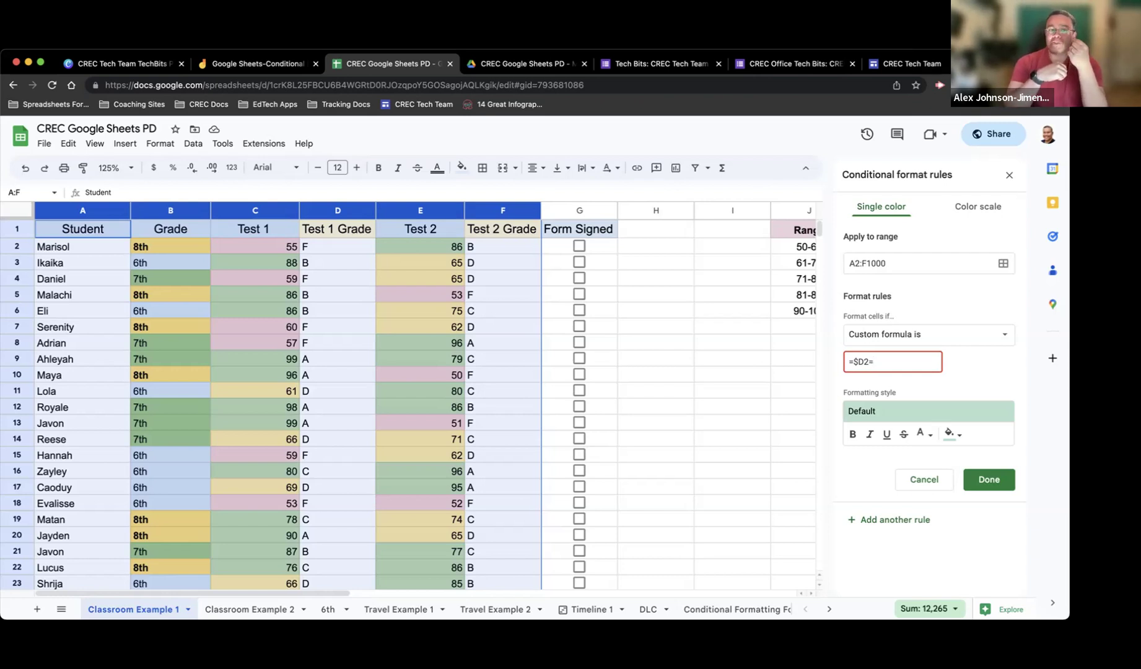
pyautogui.write('"')
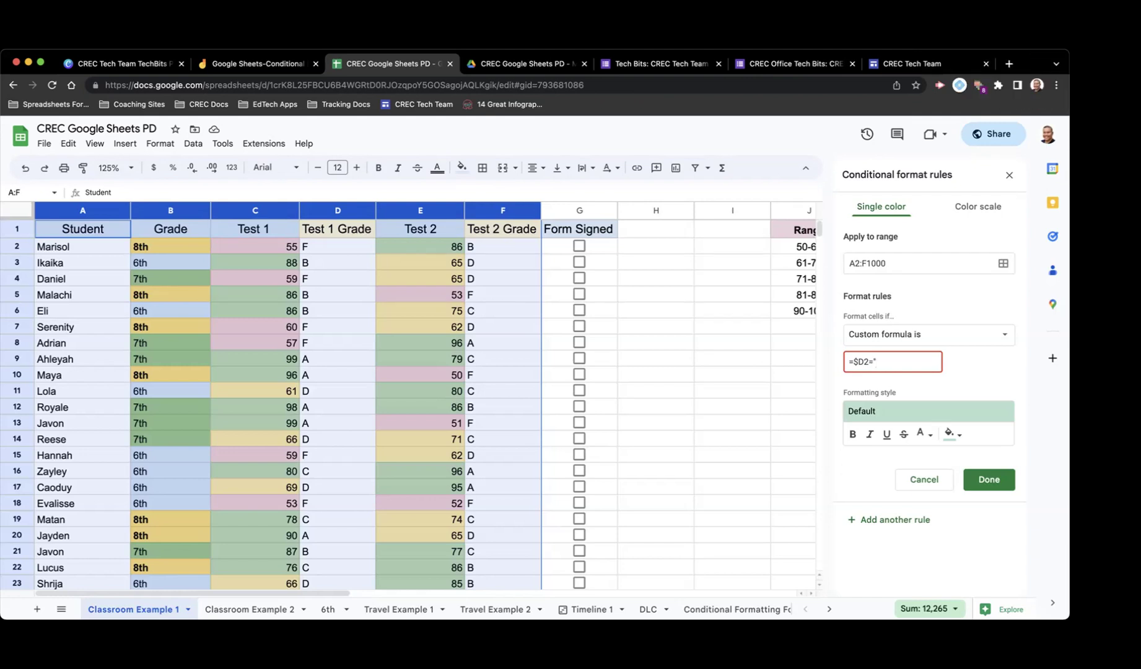
pyautogui.write('F')
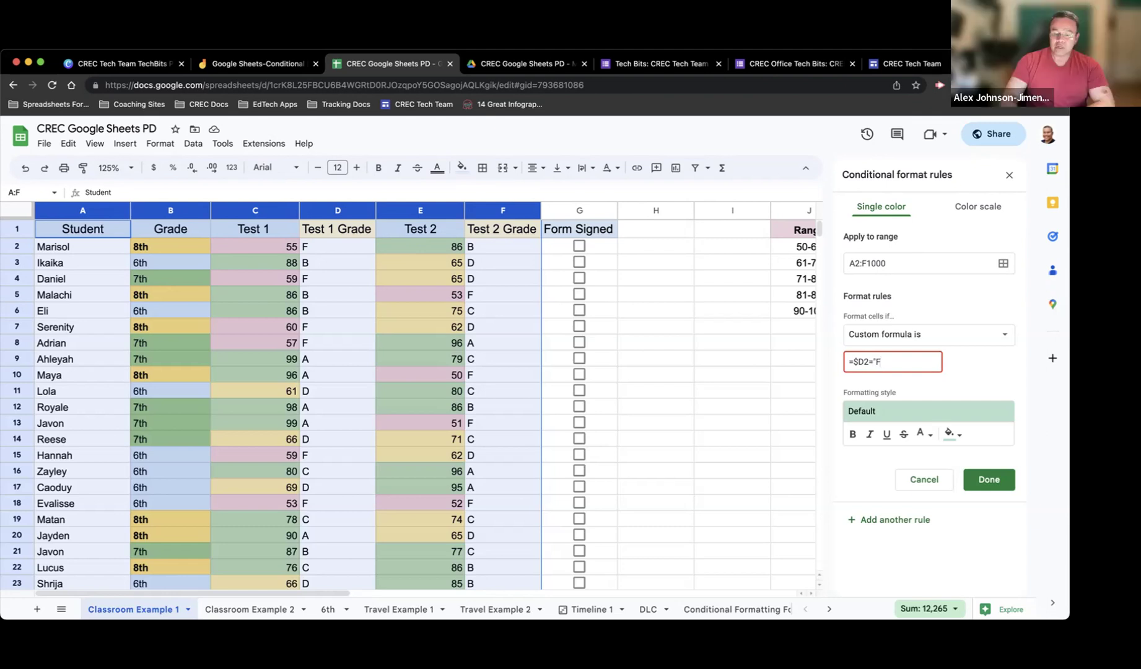
pyautogui.write('"')
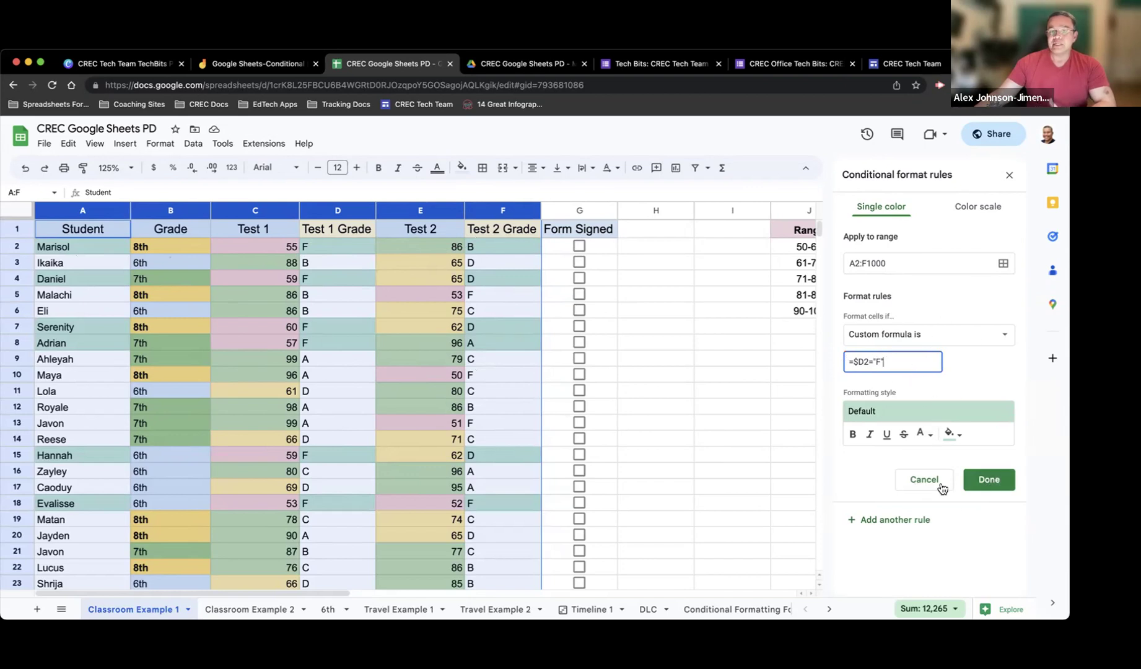
# Save the =$D2="F" rule with the default style and move it to first place, above the =$G2=TRUE rule
pyautogui.click(989, 480)
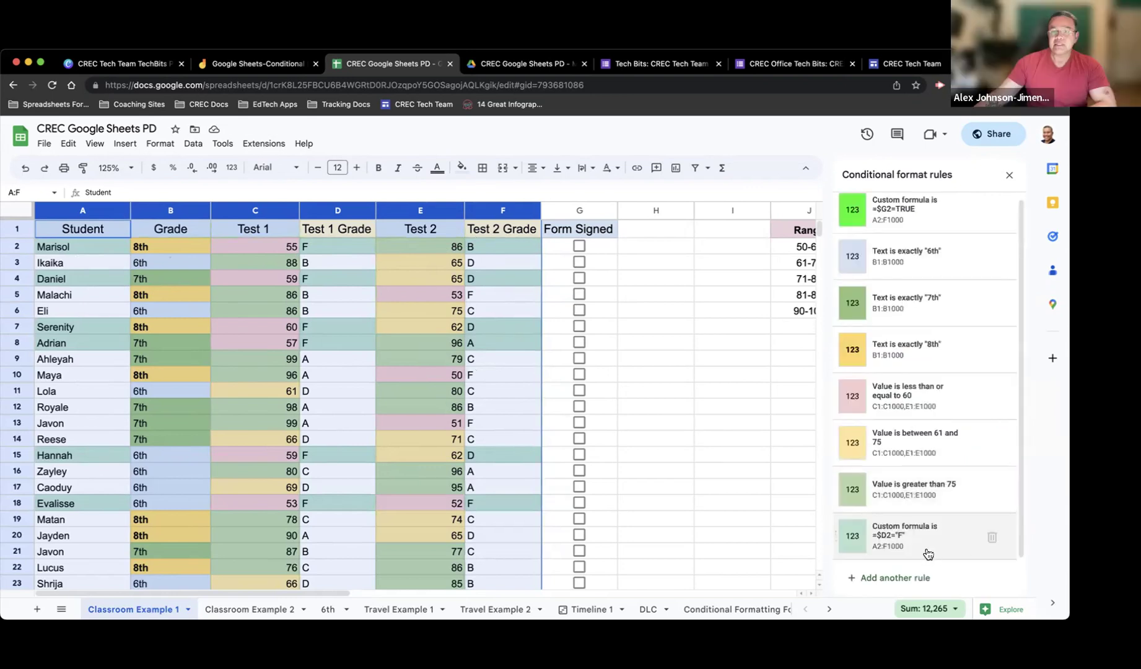
pyautogui.moveTo(834, 539); pyautogui.dragTo(811, 215)
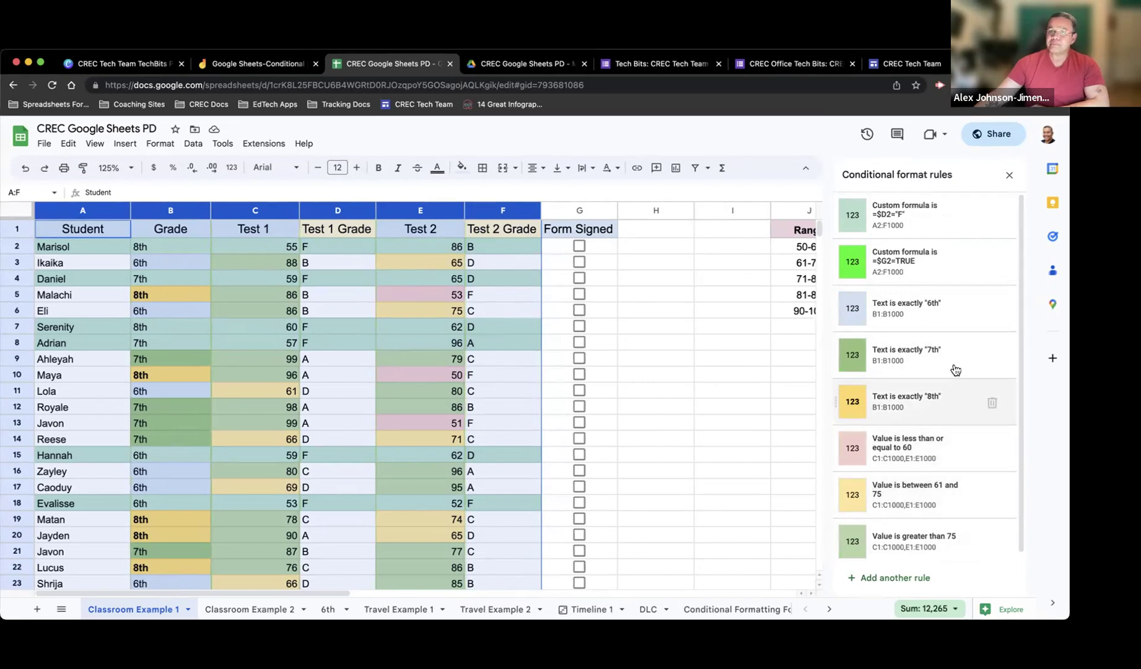
# Delete the =$D2="F" conditional formatting rule and close the rules list
pyautogui.click(989, 215)
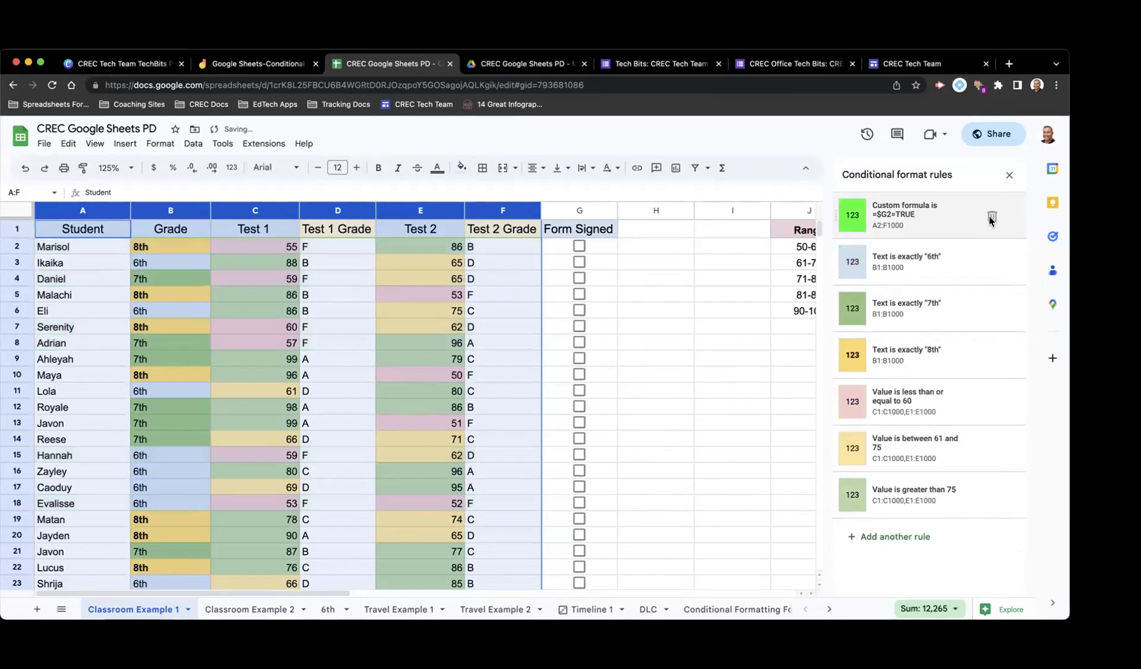
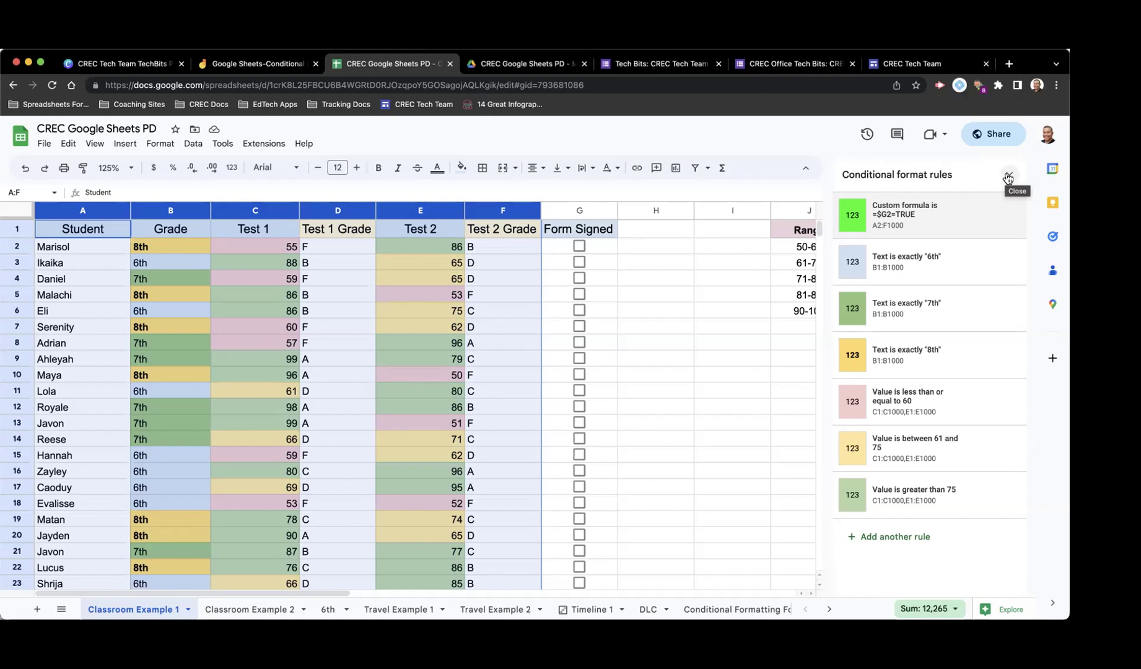
pyautogui.click(1008, 177)
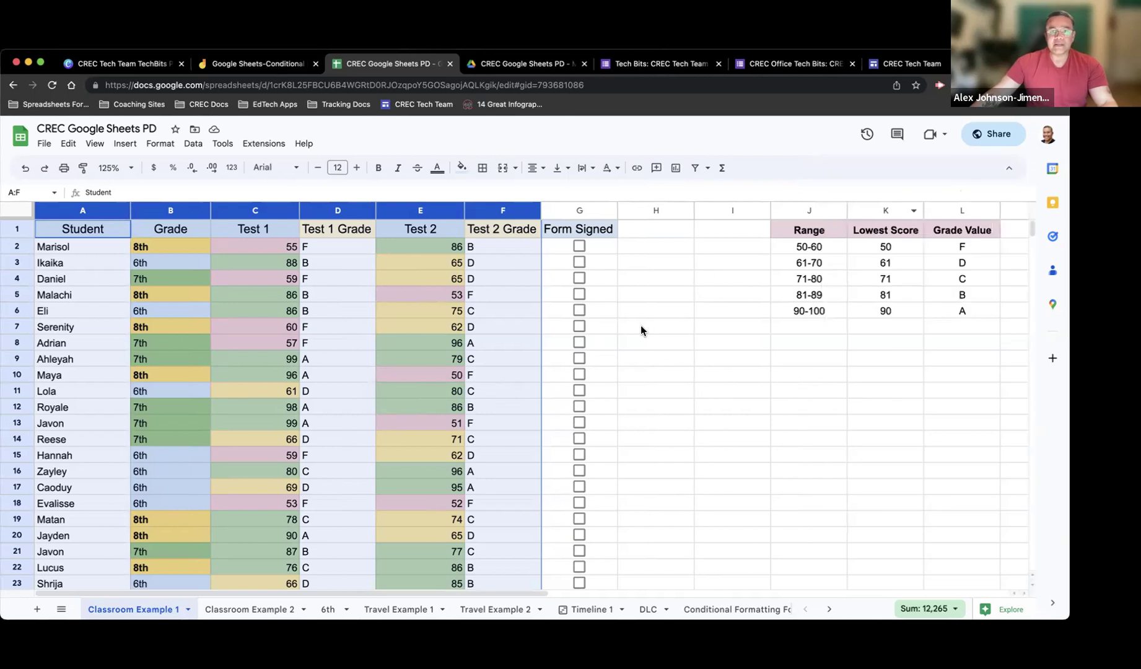
pyautogui.click(641, 327)
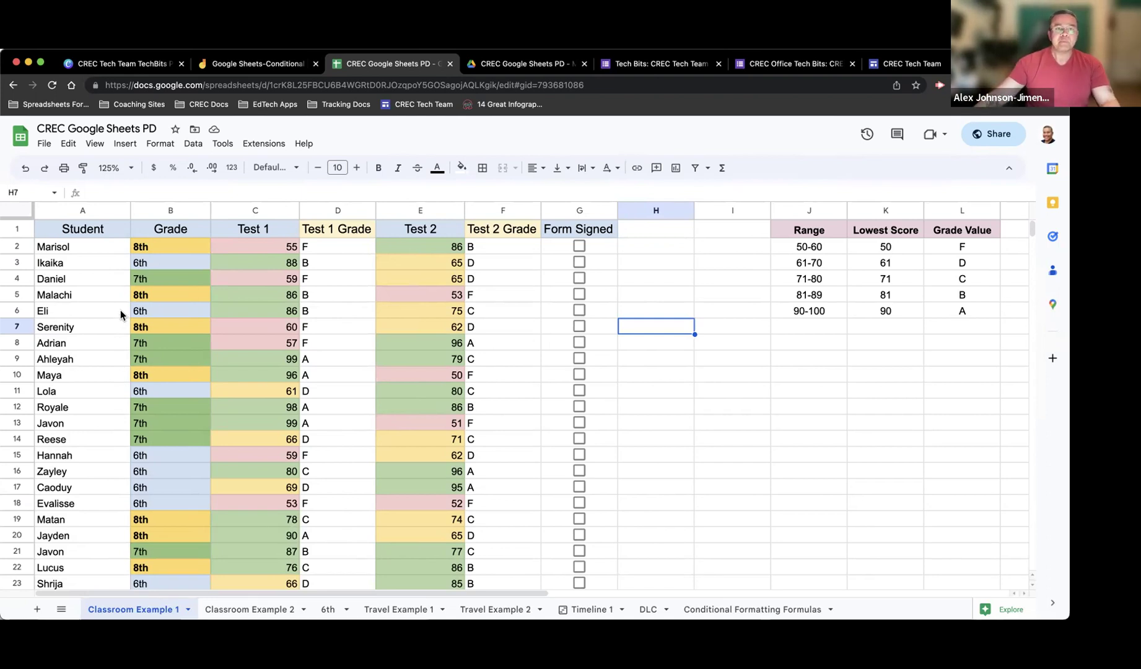
# Add a conditional formatting rule for the Student column, with its range set to A2:A1000
pyautogui.click(78, 211)
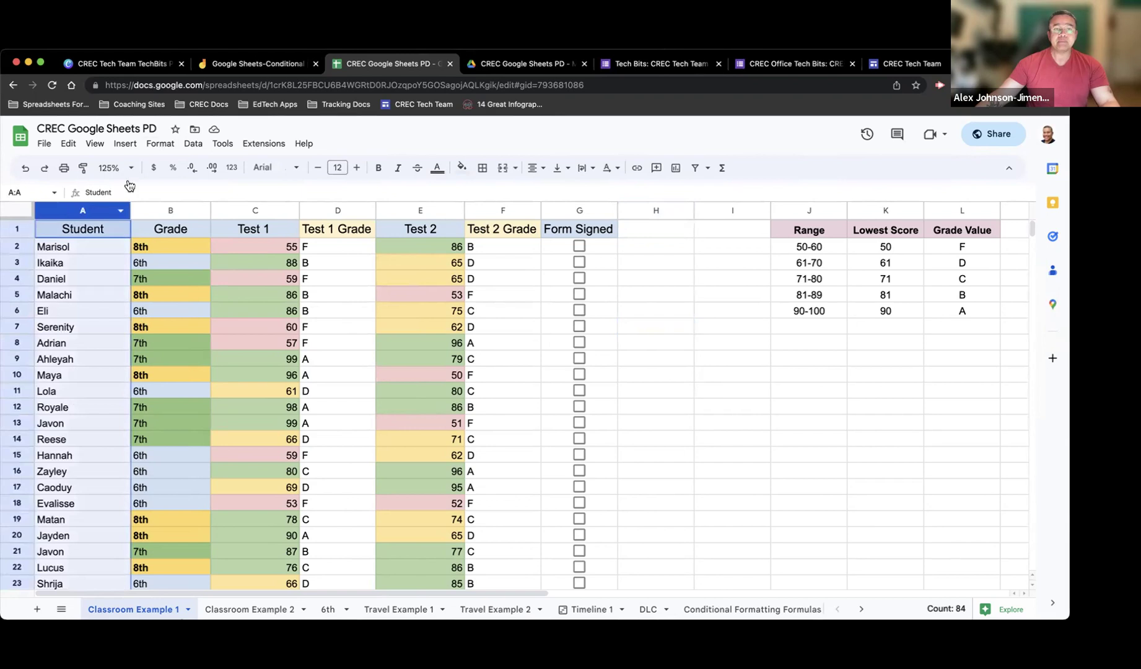
pyautogui.click(155, 144)
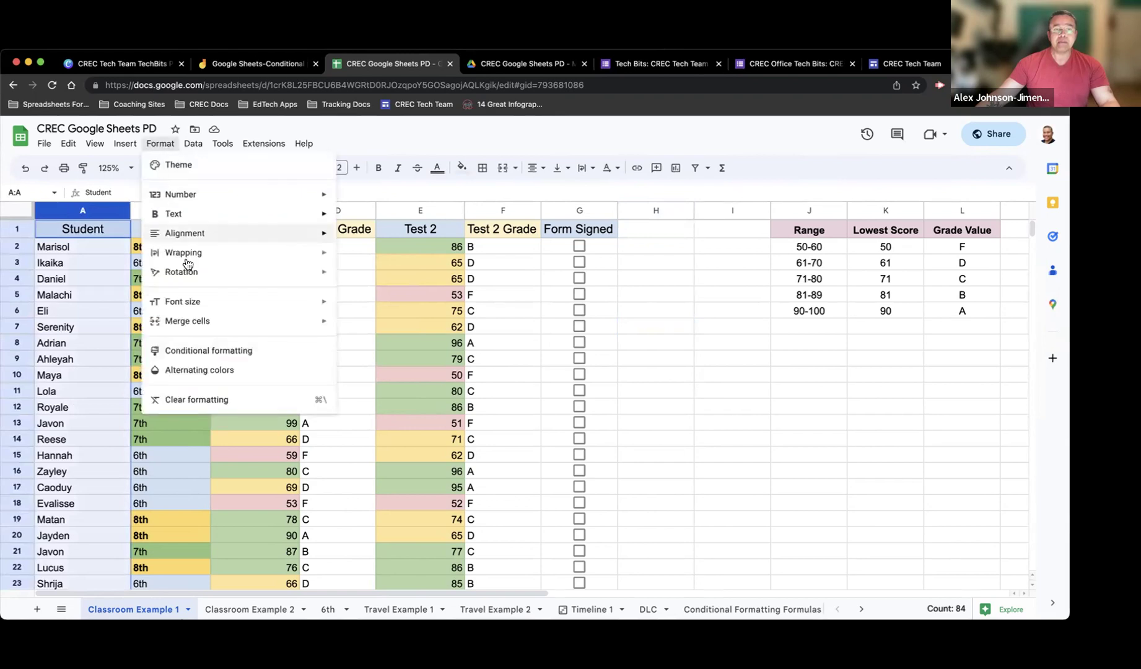
pyautogui.click(212, 349)
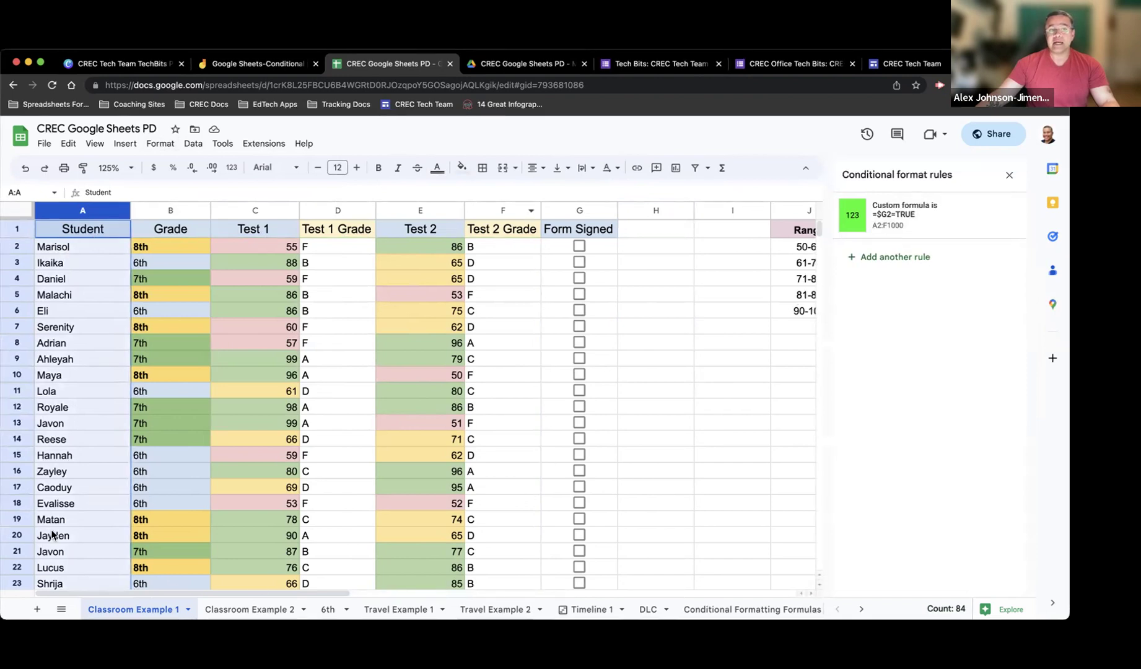
pyautogui.click(887, 260)
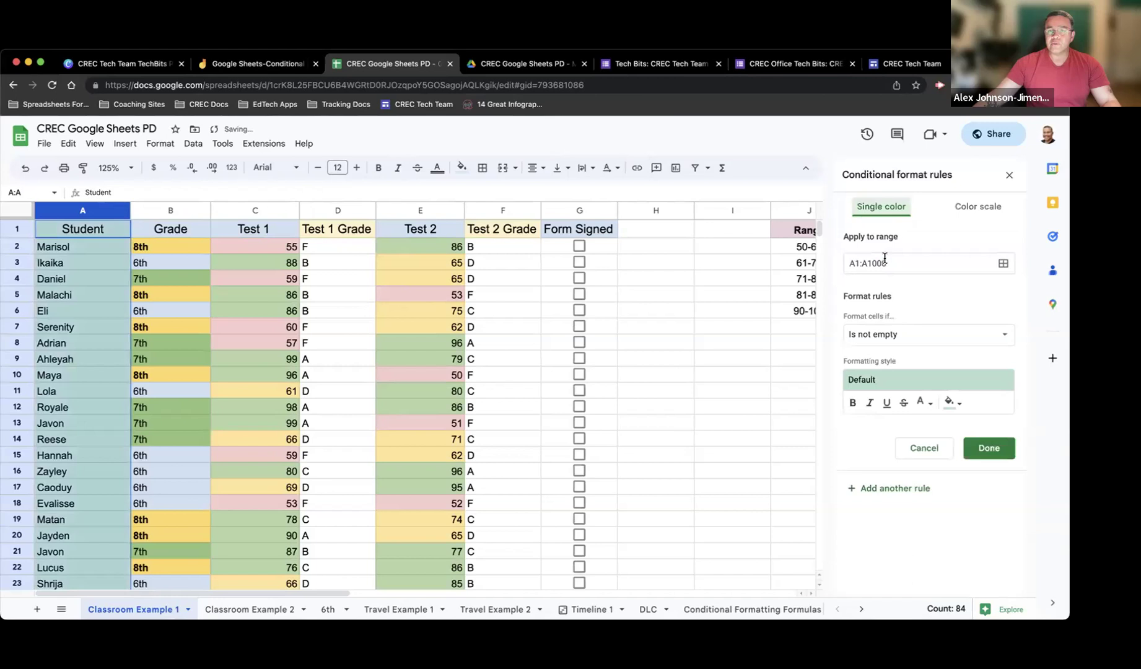
pyautogui.click(860, 263)
pyautogui.press('BackSpace')
pyautogui.write('2')
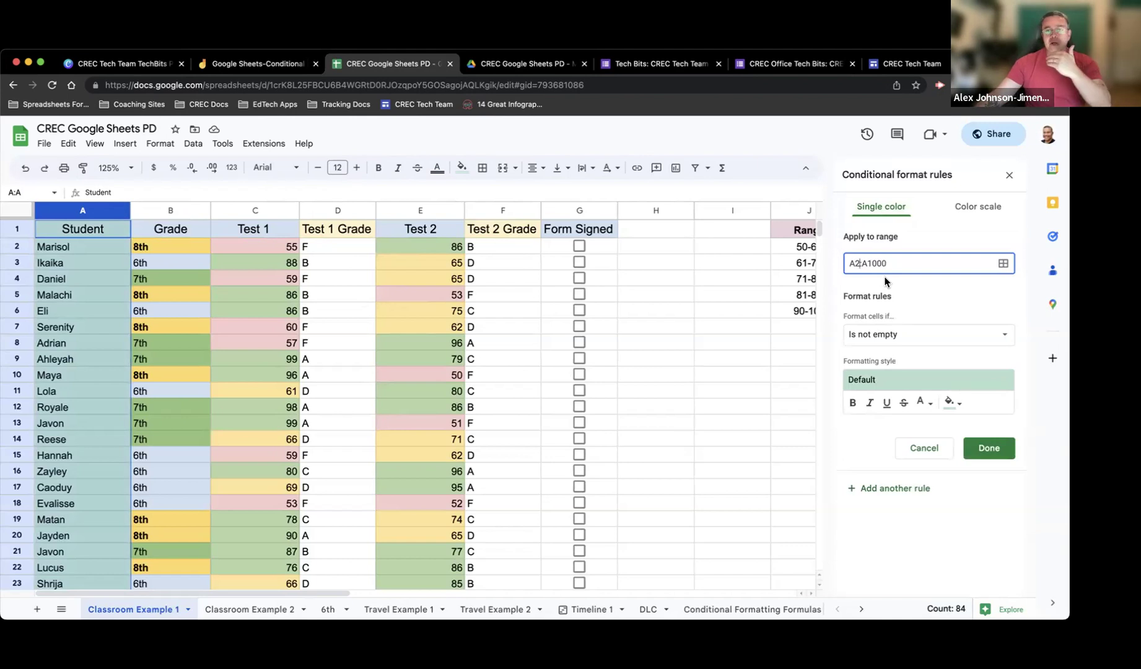
# Set the new rule's condition to a custom formula and begin it with =countifs($A$2:$A100
pyautogui.click(1001, 343)
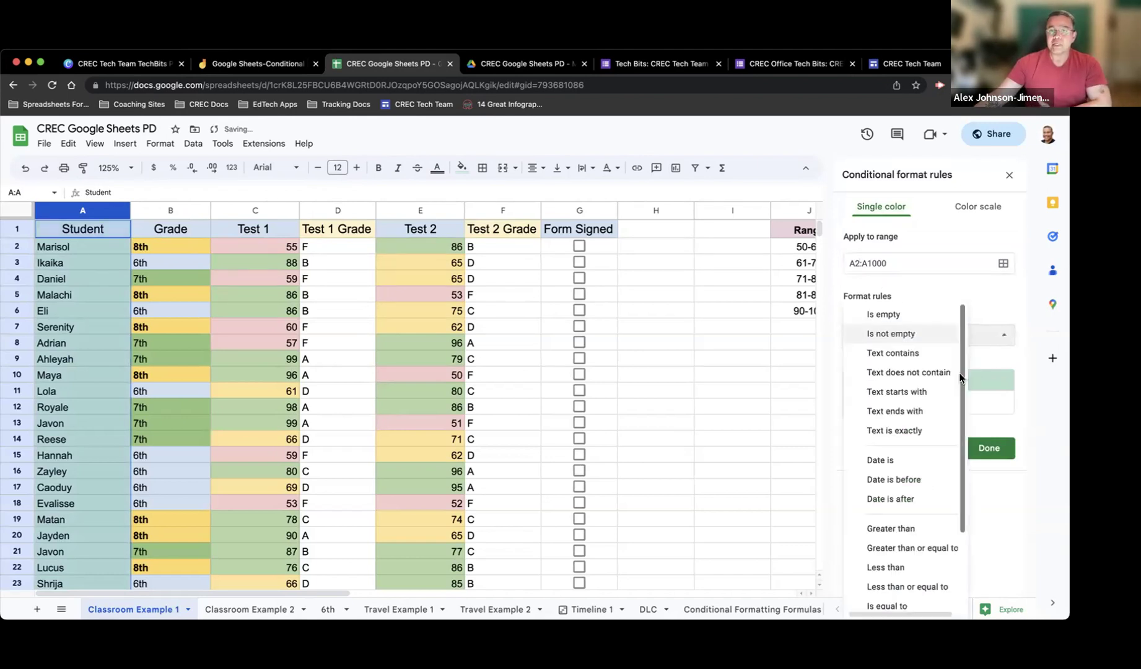
pyautogui.scroll(-3, 960, 386)
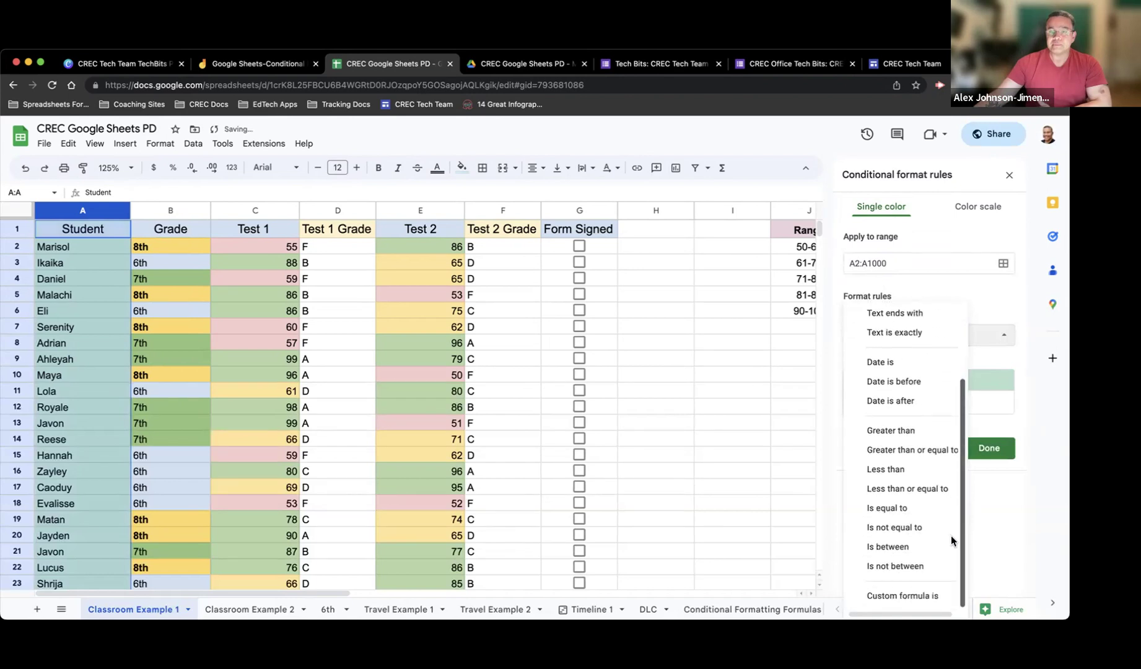
pyautogui.click(886, 596)
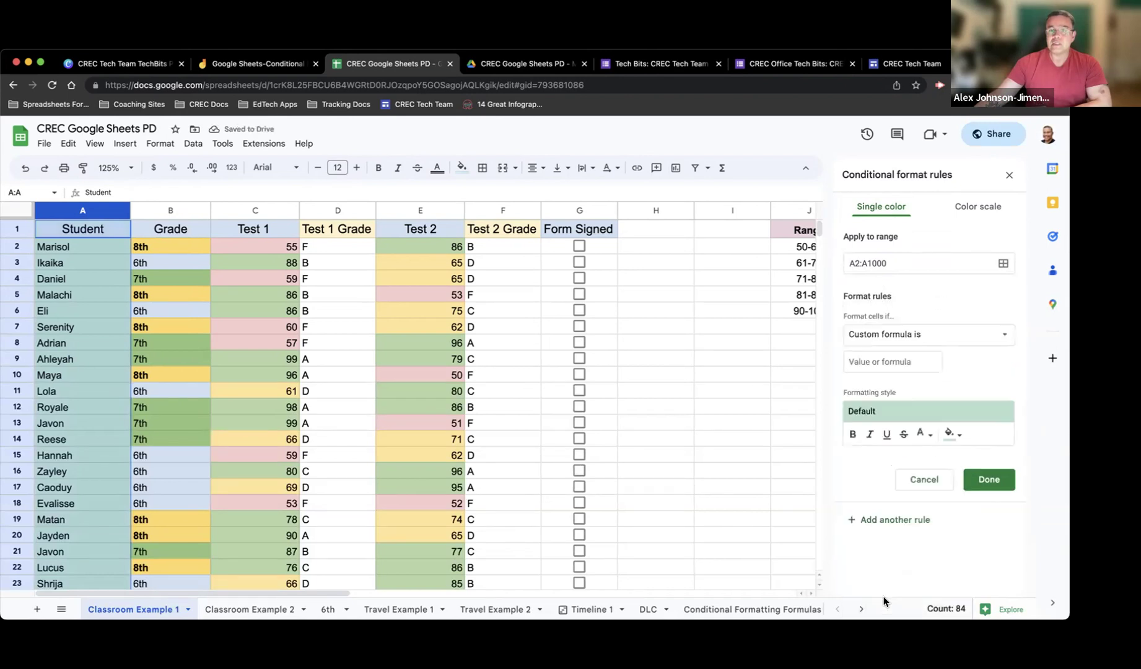
pyautogui.click(889, 361)
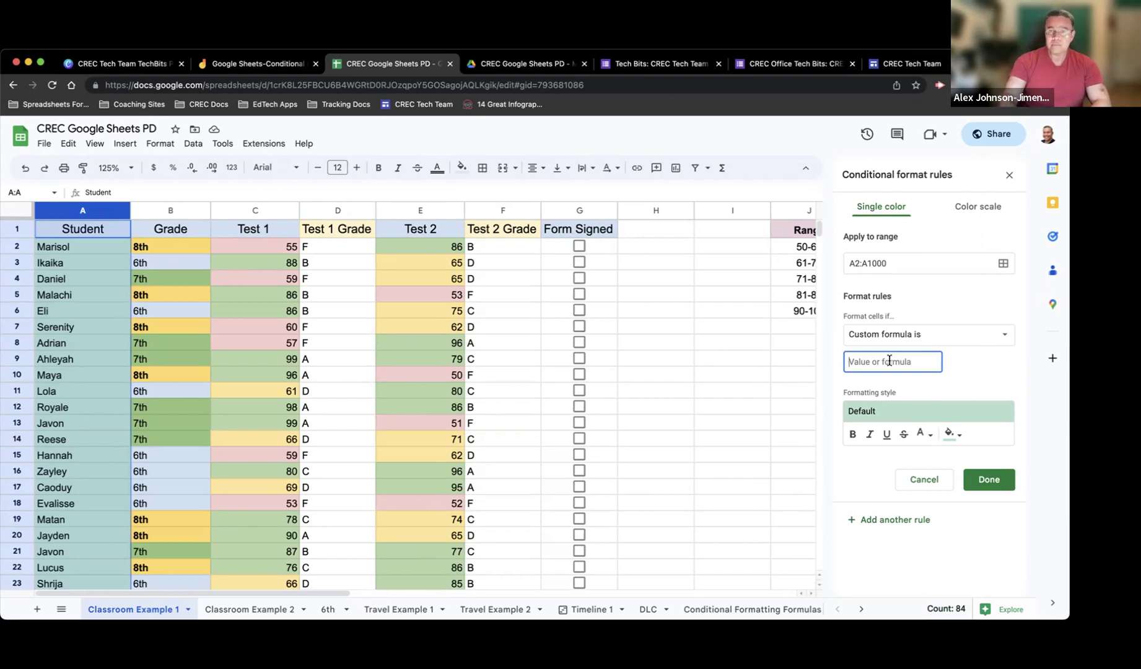
pyautogui.write('=countifs')
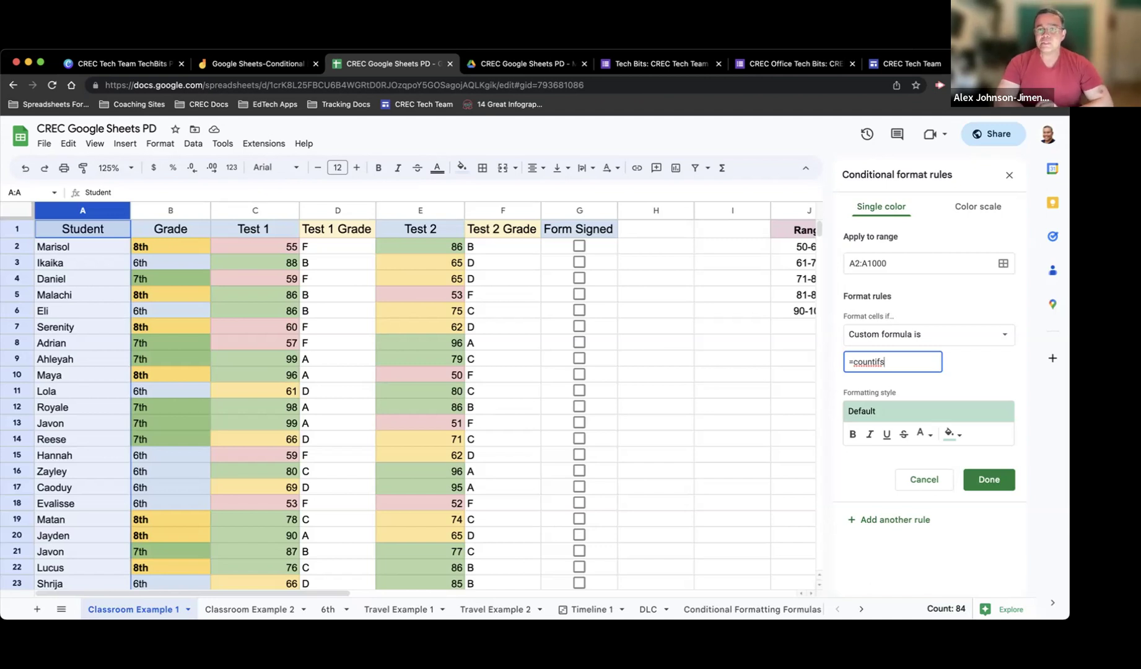
pyautogui.write('(')
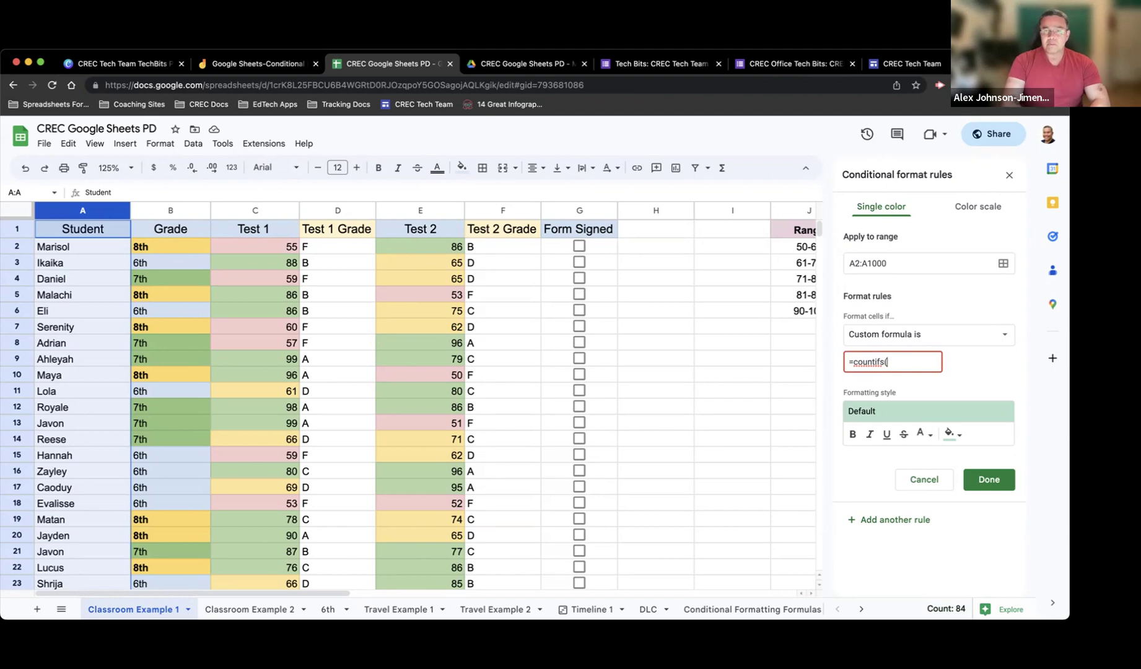
pyautogui.write('$A$')
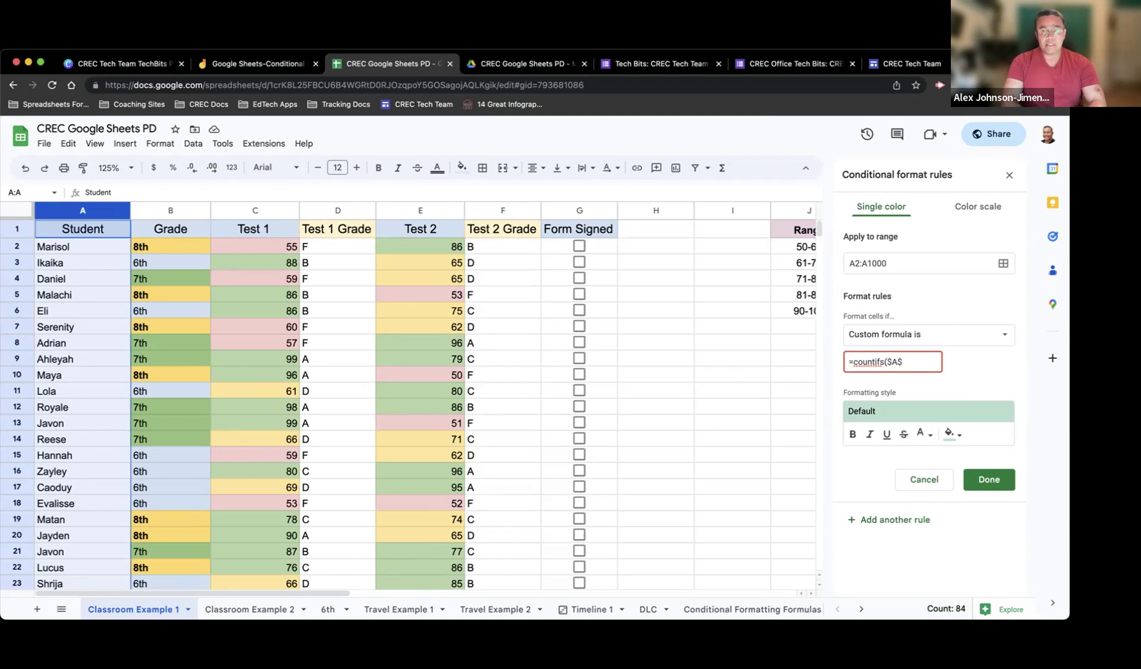
pyautogui.write('2')
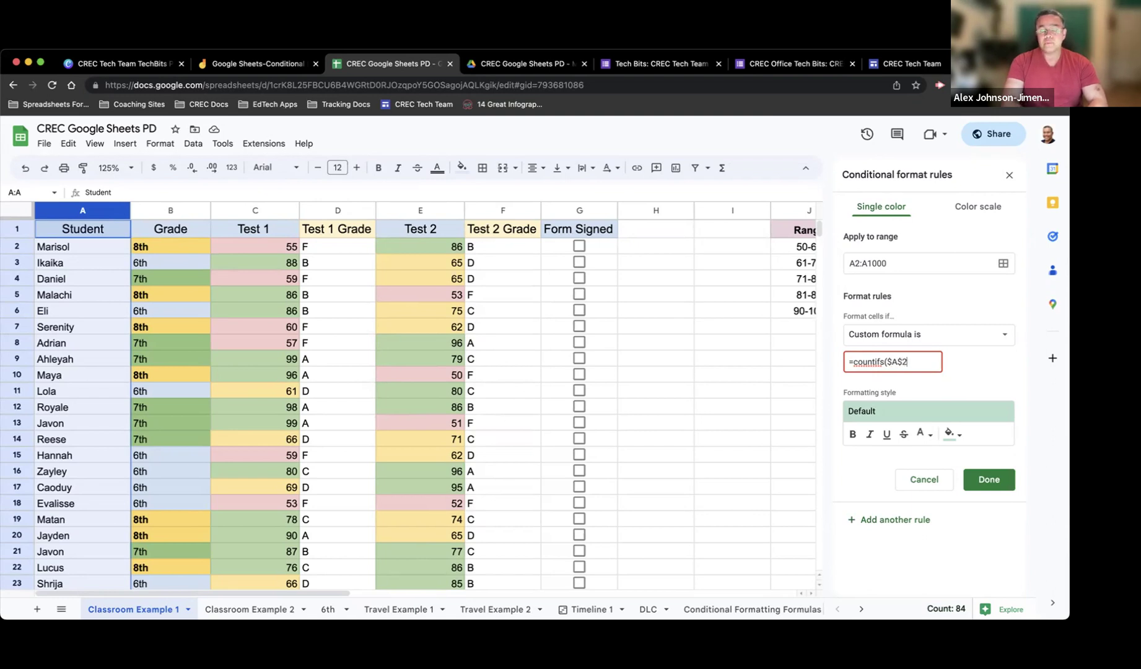
pyautogui.write(':')
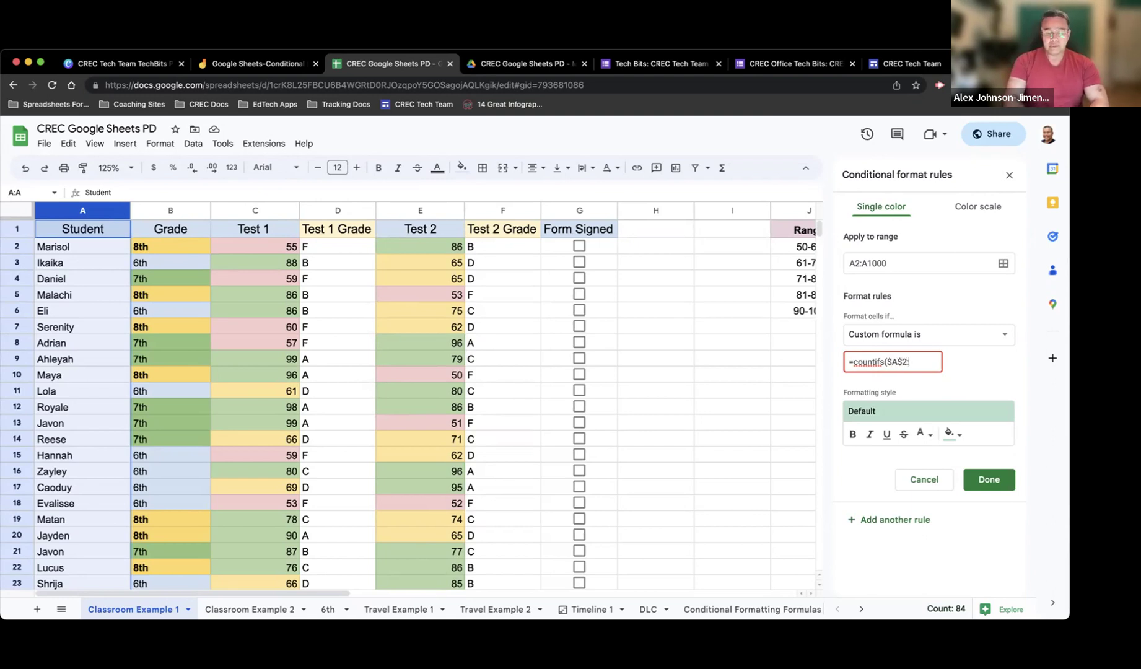
pyautogui.write('$A')
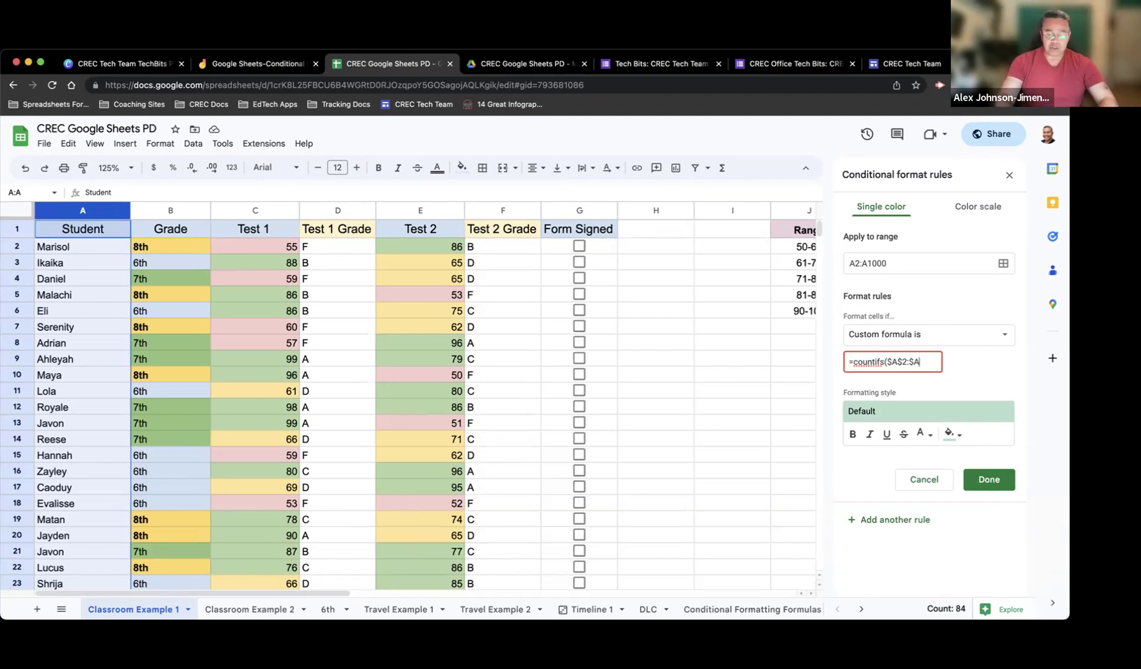
pyautogui.write('100')
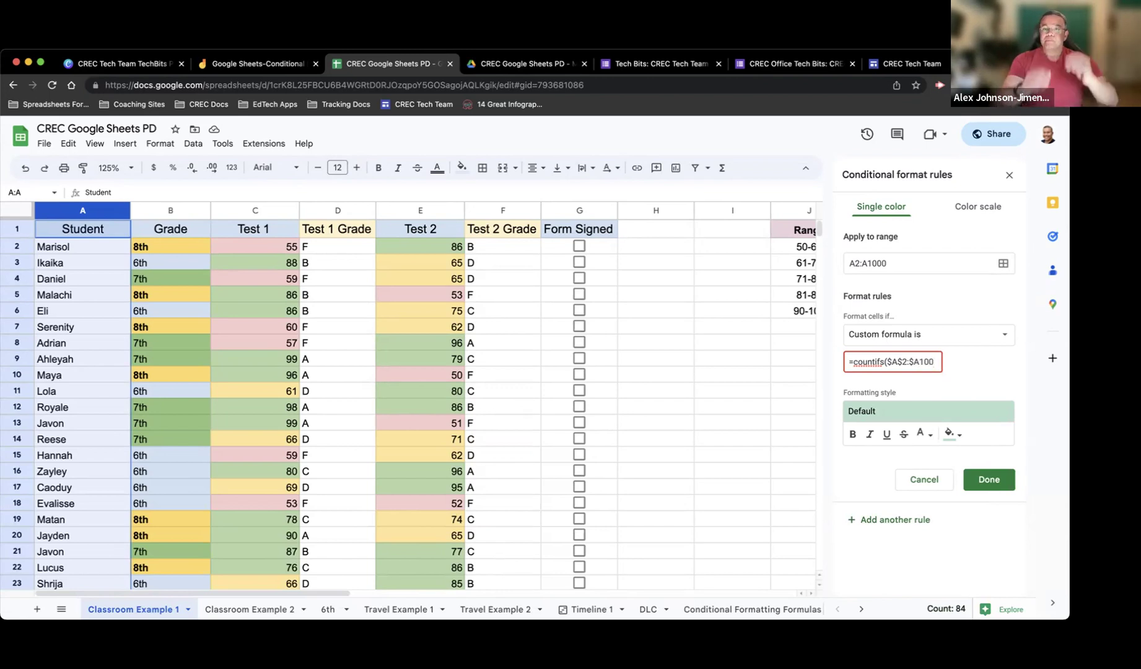
# Complete the custom formula as =countifs($A$2:$A$100,A2)>1 with an absolute end row, and save the rule with the default style
pyautogui.click(918, 364)
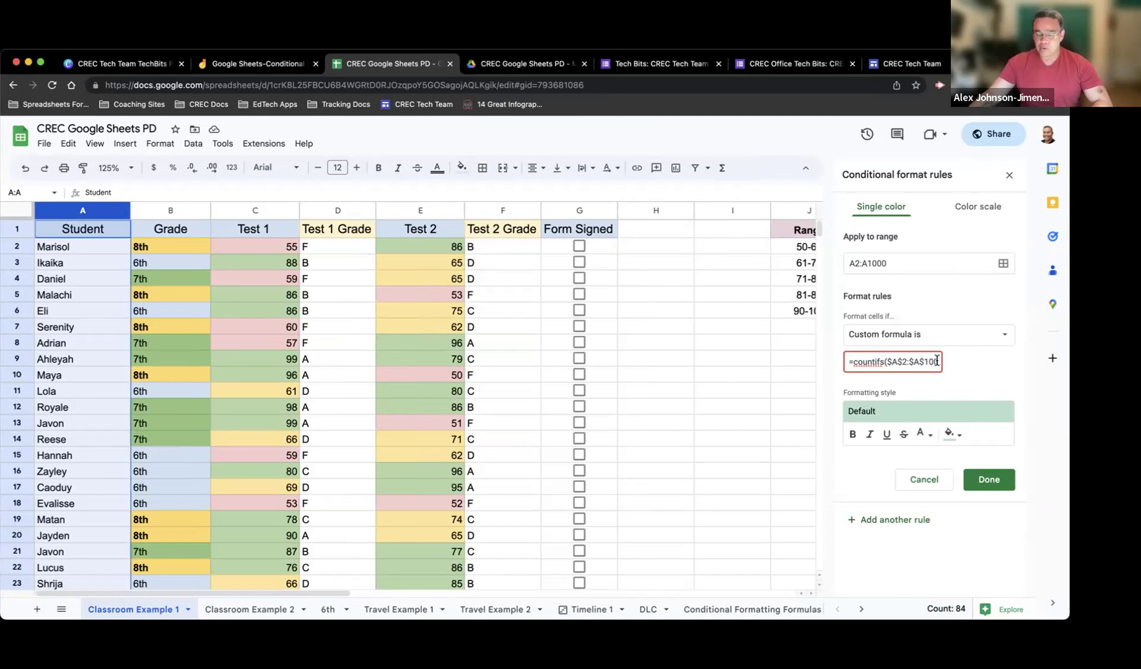
pyautogui.write(',')
pyautogui.press('BackSpace')
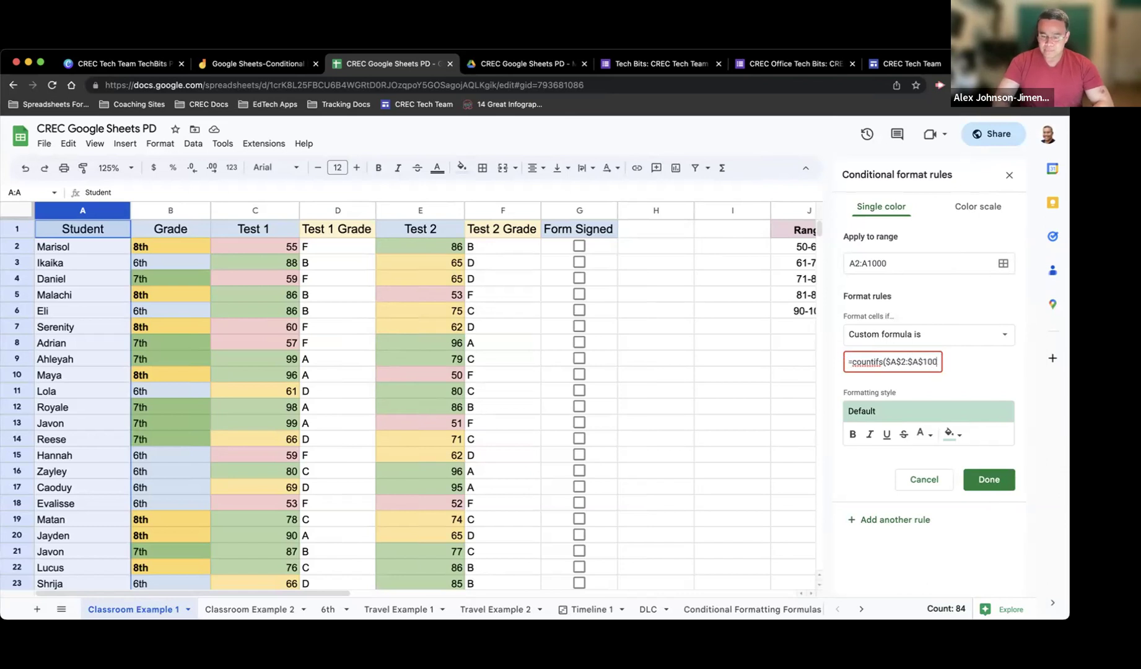
pyautogui.write(',A2')
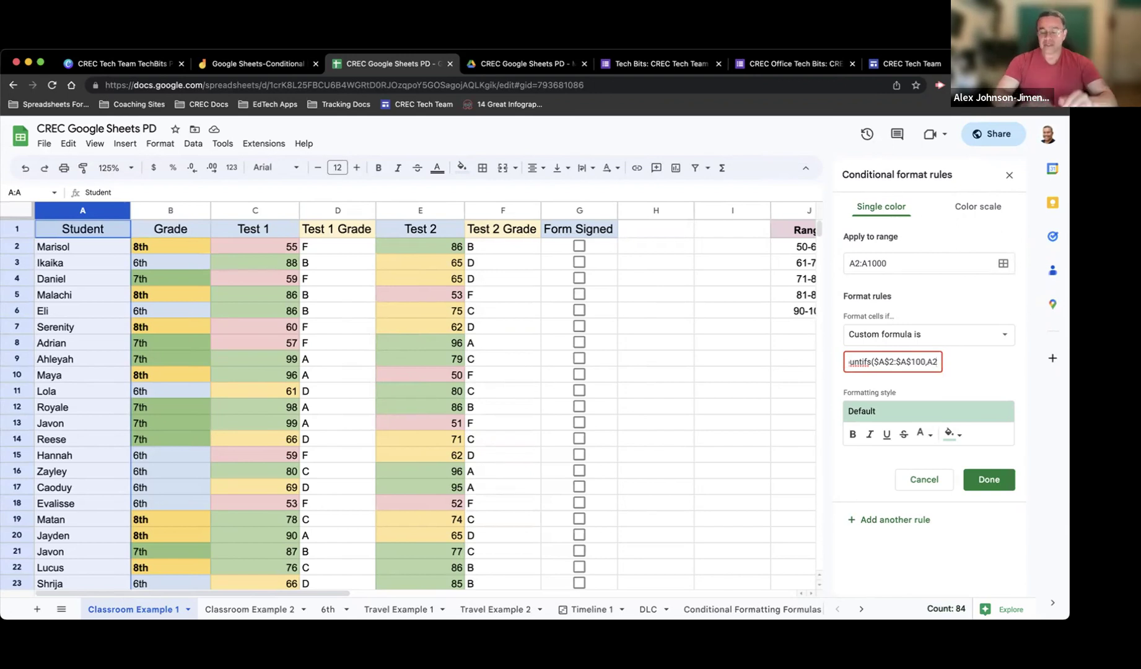
pyautogui.write(')')
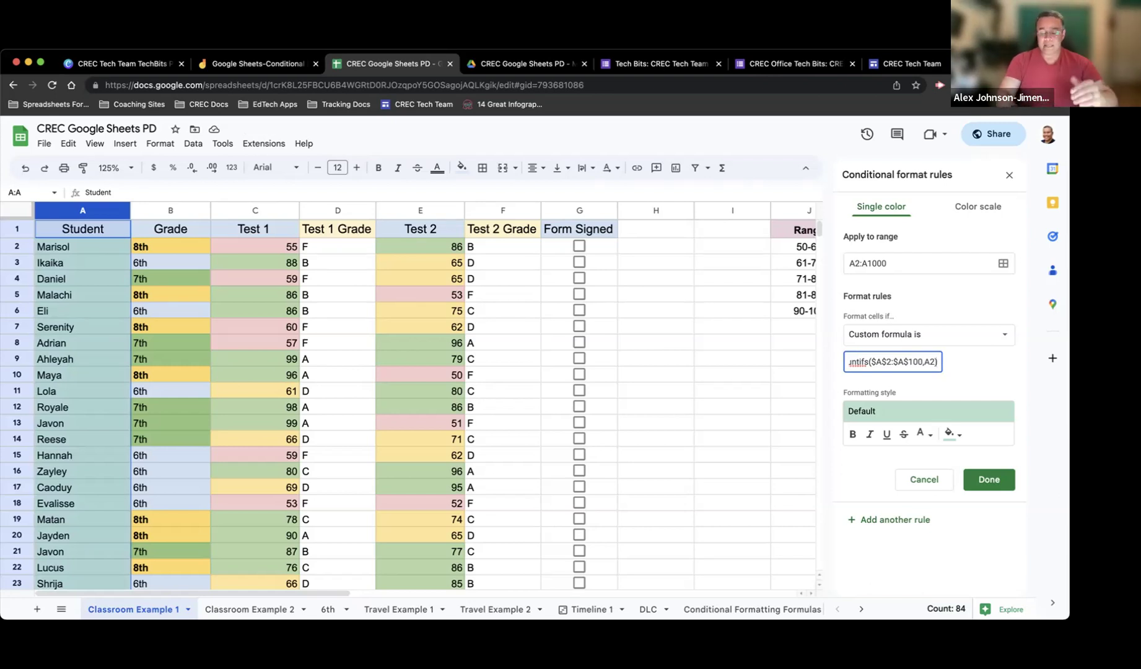
pyautogui.write('>1')
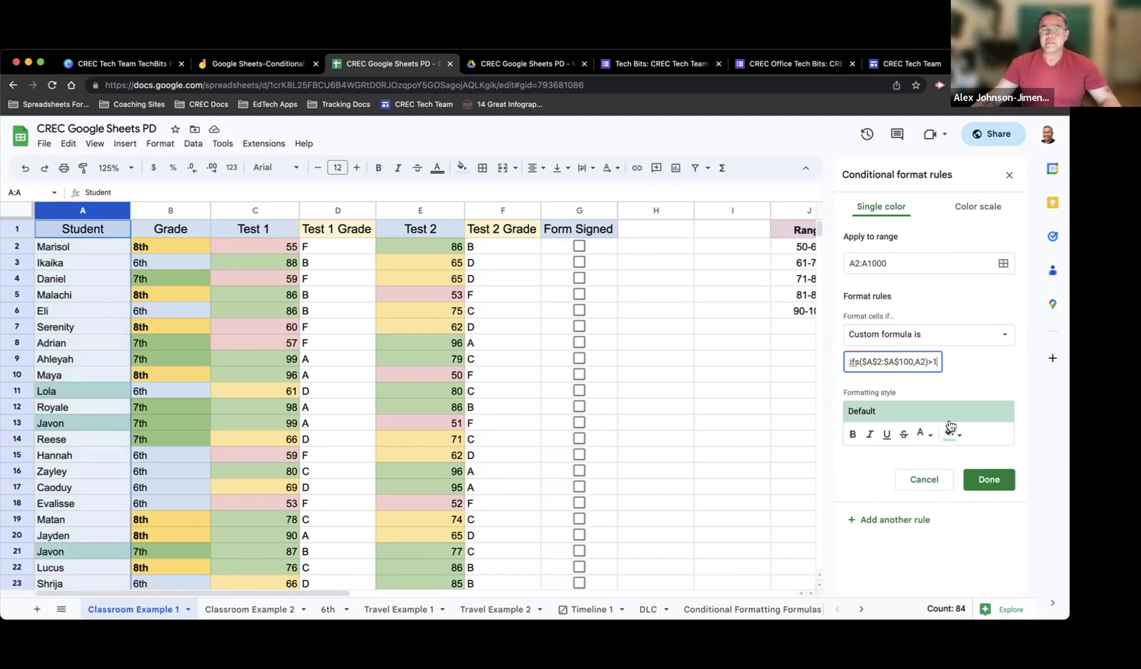
pyautogui.click(988, 483)
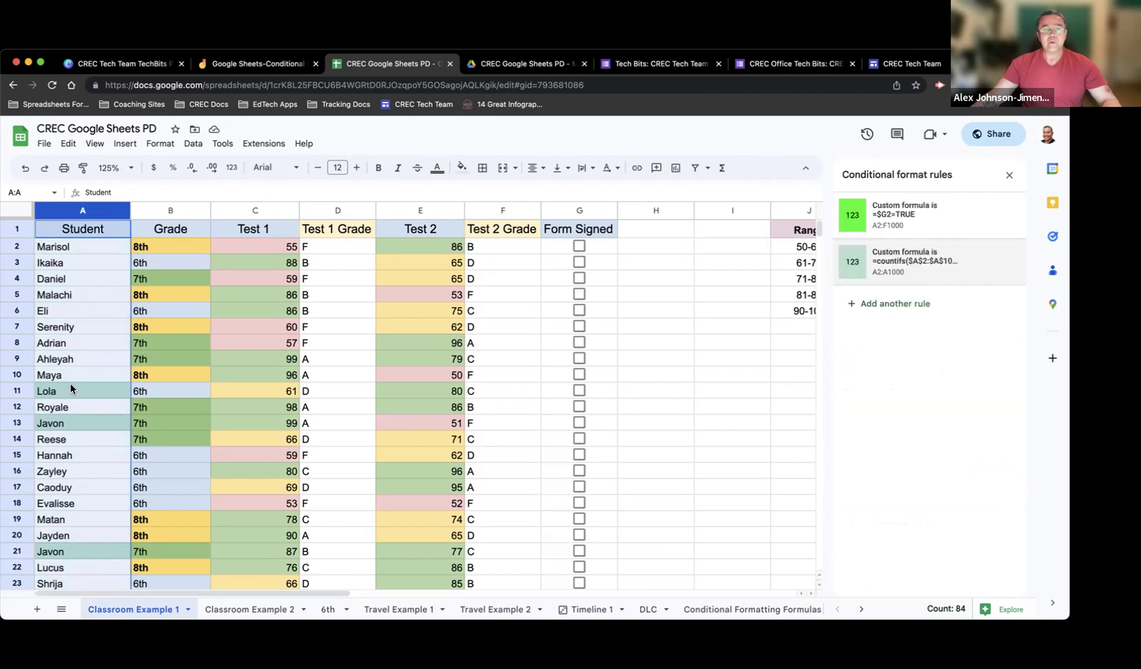
# Test the duplicate rule by replacing the student's name in A13 with the one in A84, and check the highlighting down column A
pyautogui.scroll(-5, 61, 503)
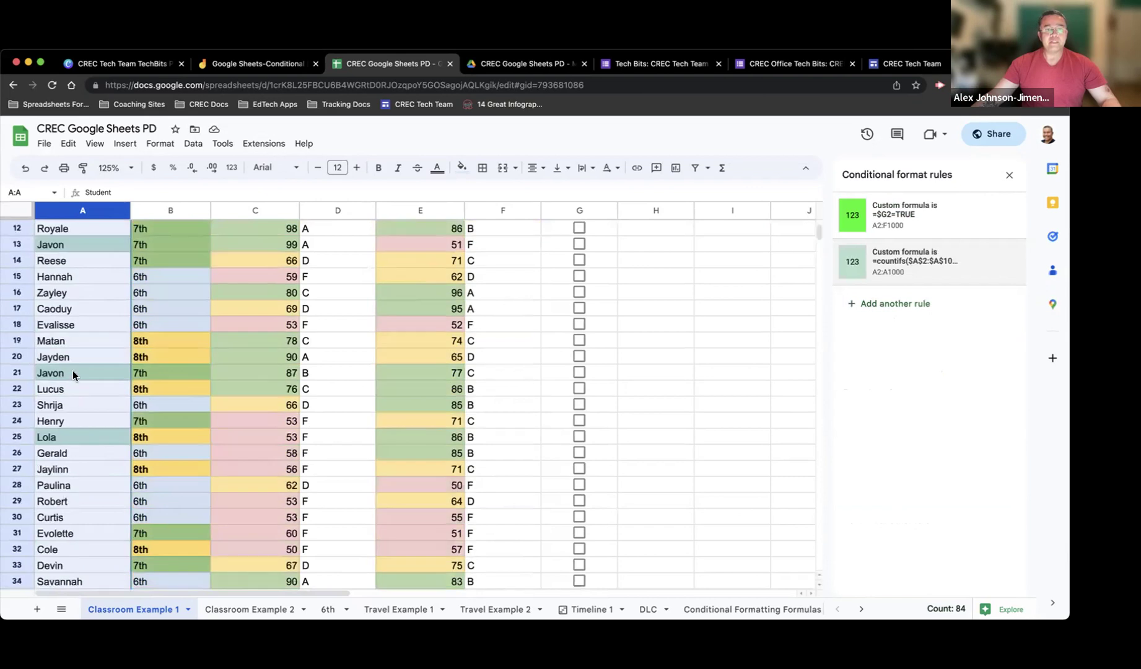
pyautogui.click(64, 243)
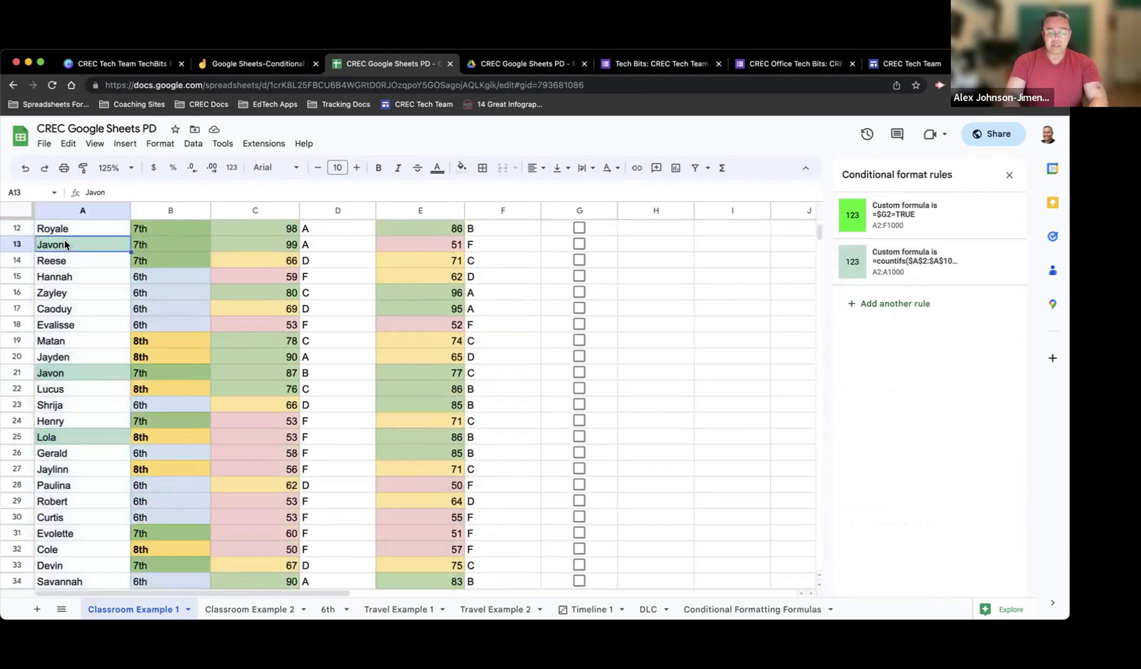
pyautogui.write('Bob')
pyautogui.press('Return')
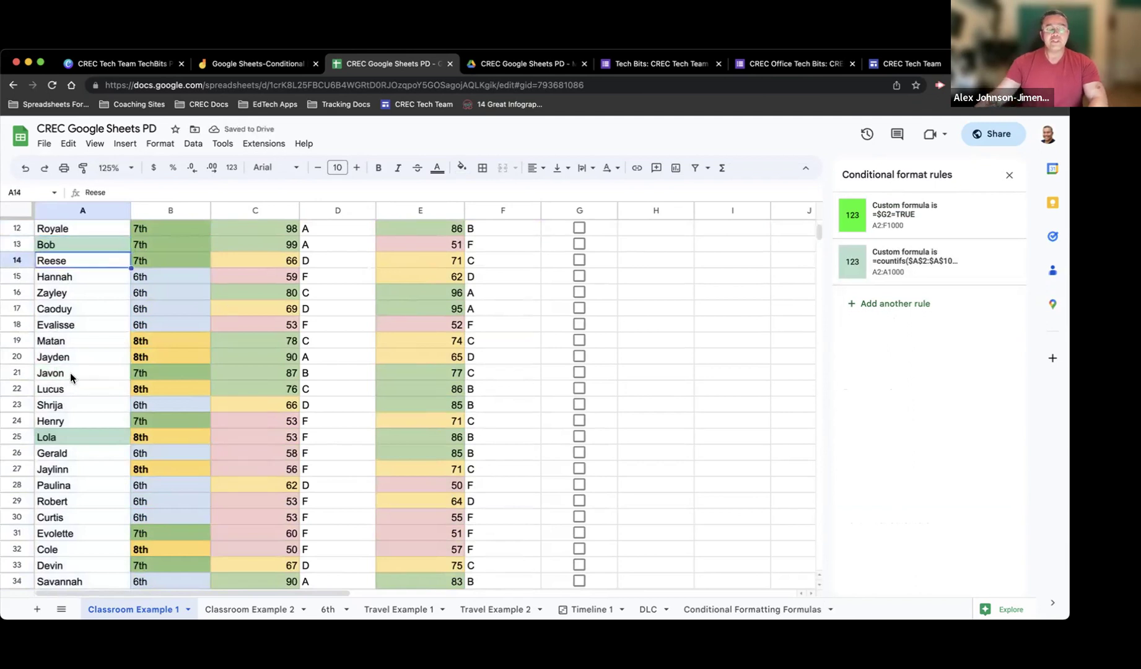
pyautogui.scroll(-20, 72, 377)
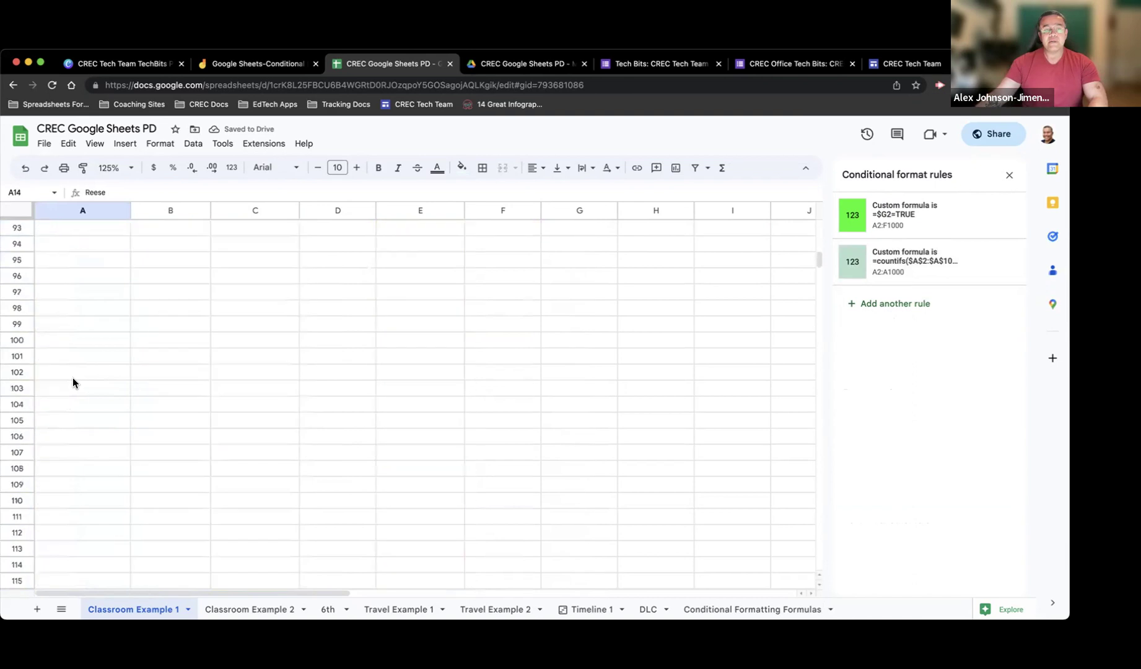
pyautogui.scroll(6, 78, 371)
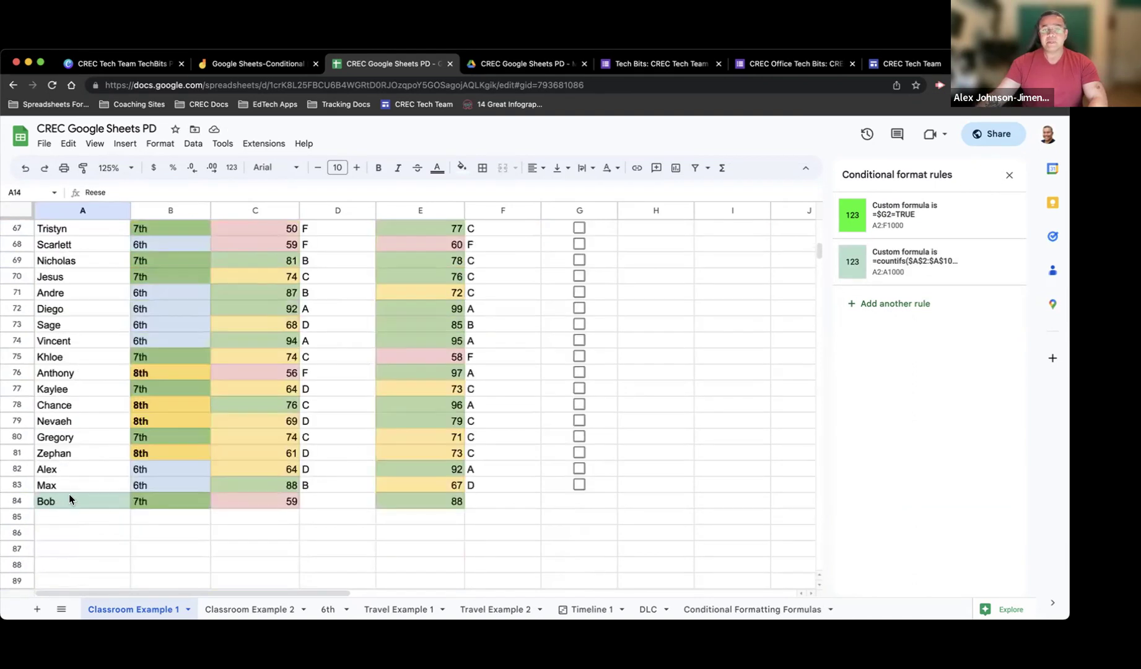
pyautogui.scroll(4, 69, 496)
pyautogui.scroll(4, 71, 492)
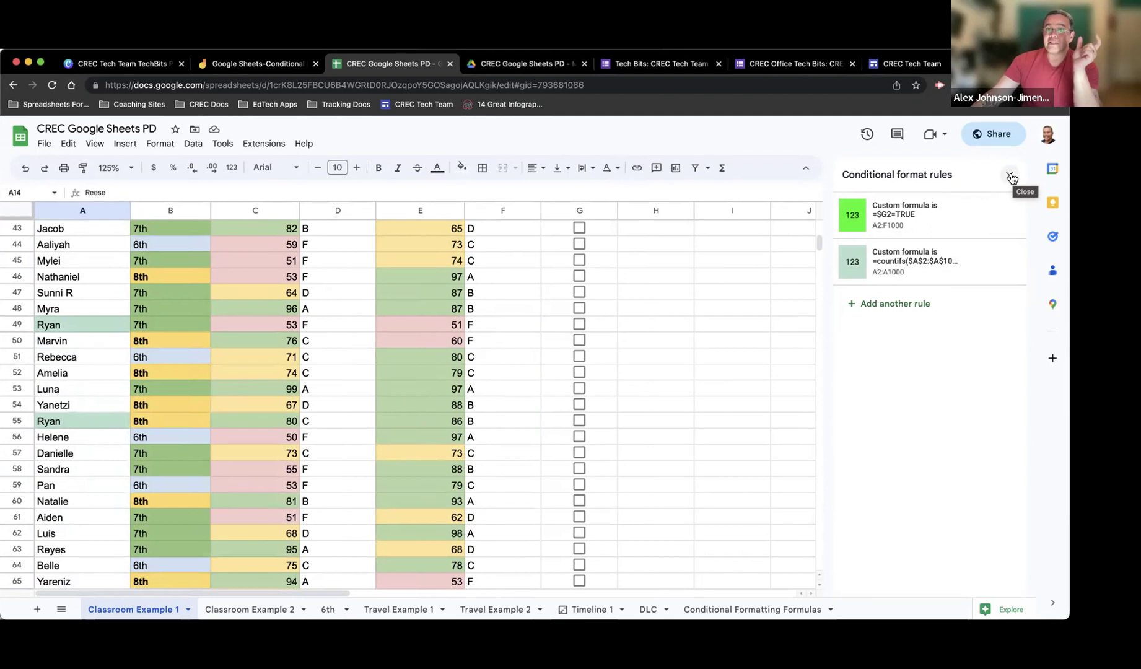
# Look at the rules on the Travel Example 2 sheet, return to Classroom Example 1 and close the rules list
pyautogui.click(495, 610)
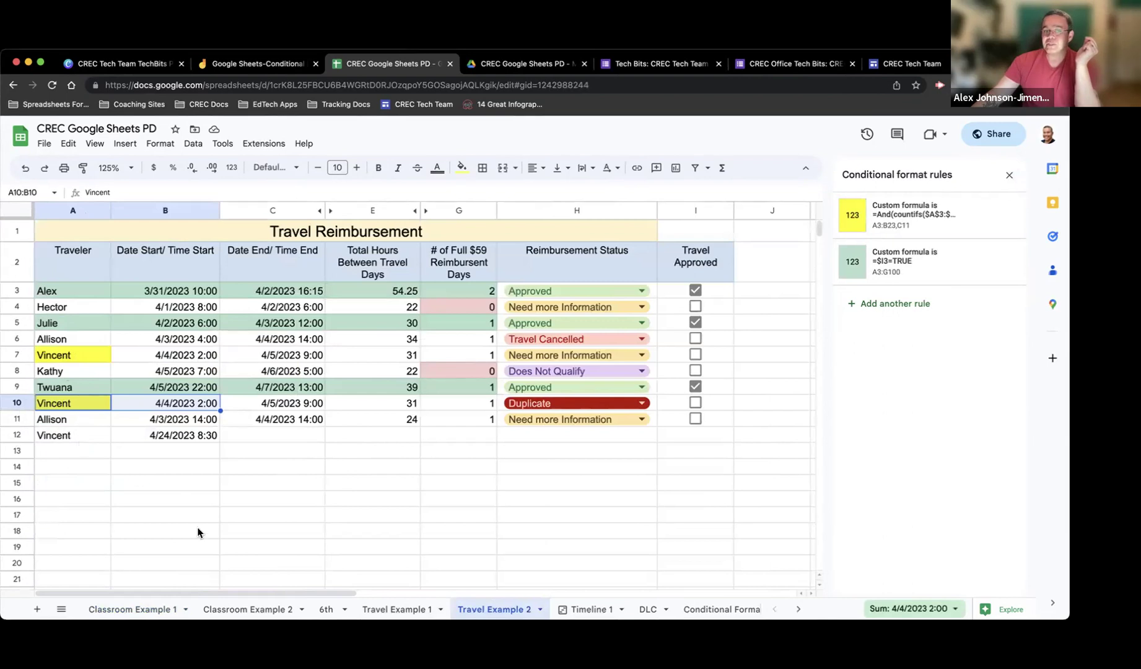
pyautogui.click(140, 608)
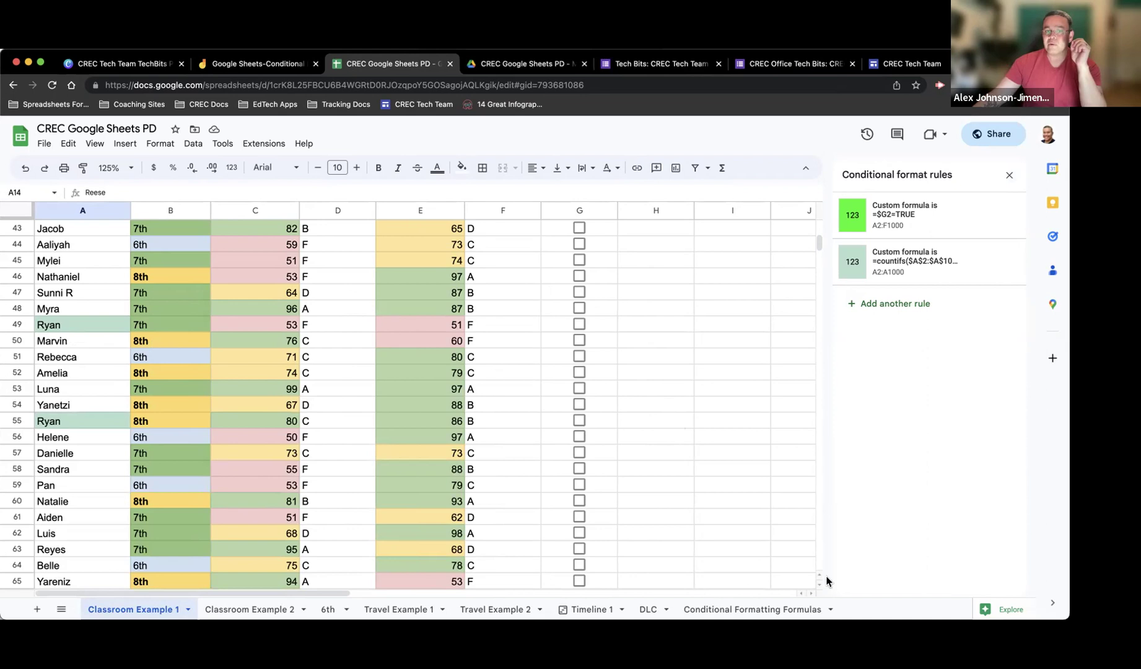
pyautogui.click(1010, 178)
pyautogui.click(670, 356)
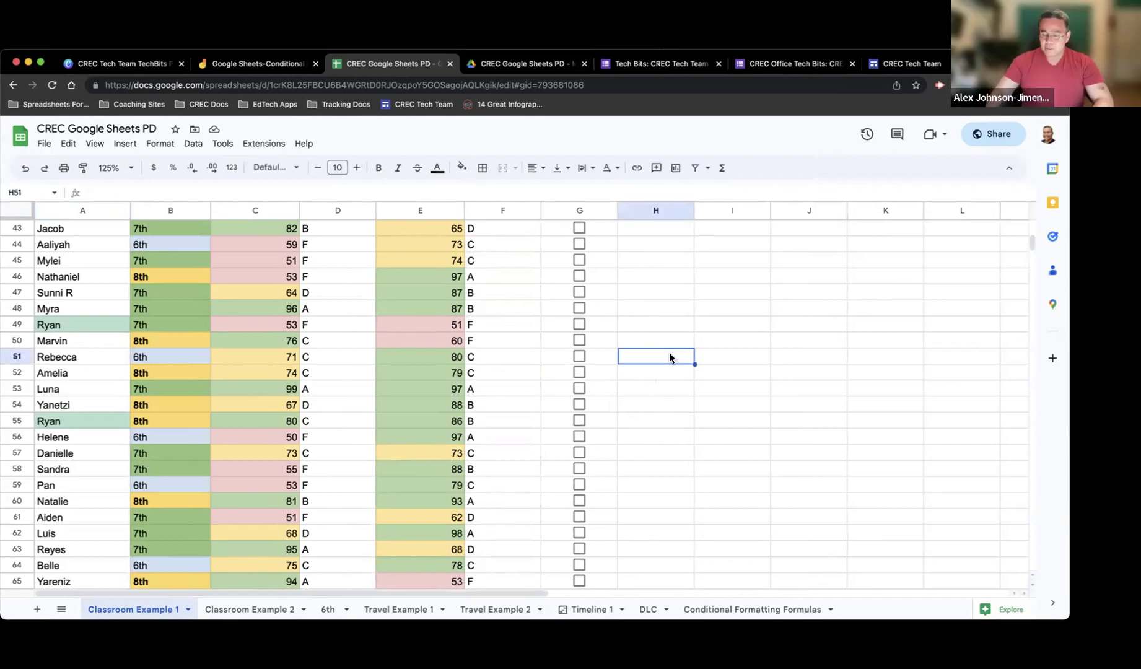
# Enter sample values 1, 2, 3 in H51:J51 and 1, 4, 5 in H52:J52
pyautogui.write('1')
pyautogui.press('Tab')
pyautogui.write('2')
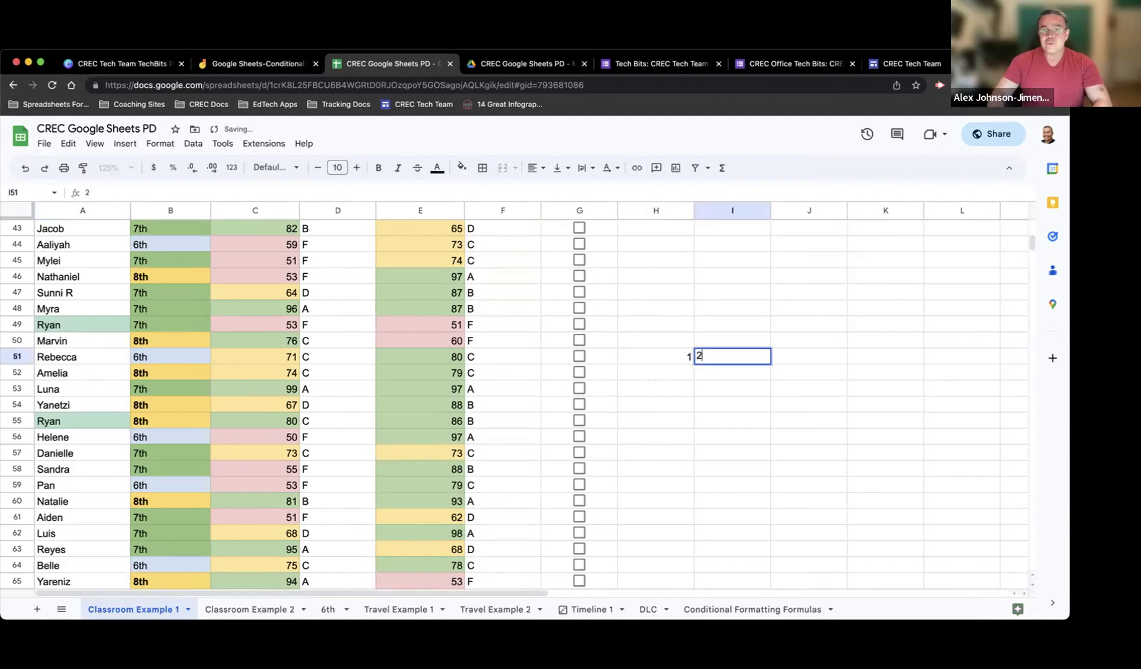
pyautogui.press('Tab')
pyautogui.write('3')
pyautogui.click(645, 371)
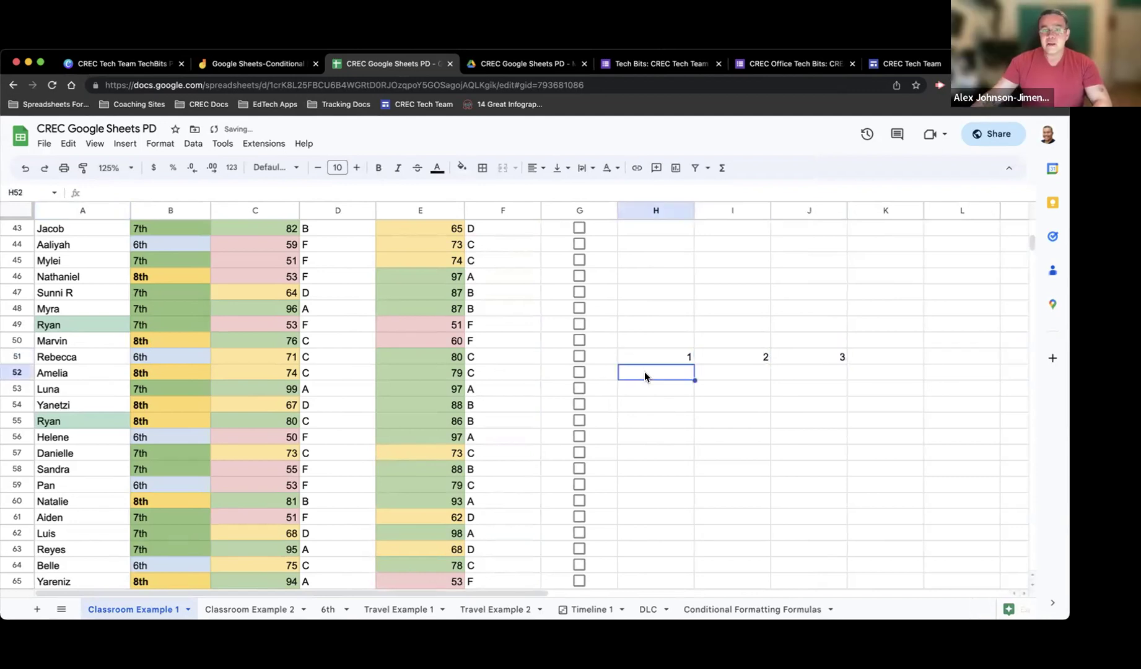
pyautogui.write('1')
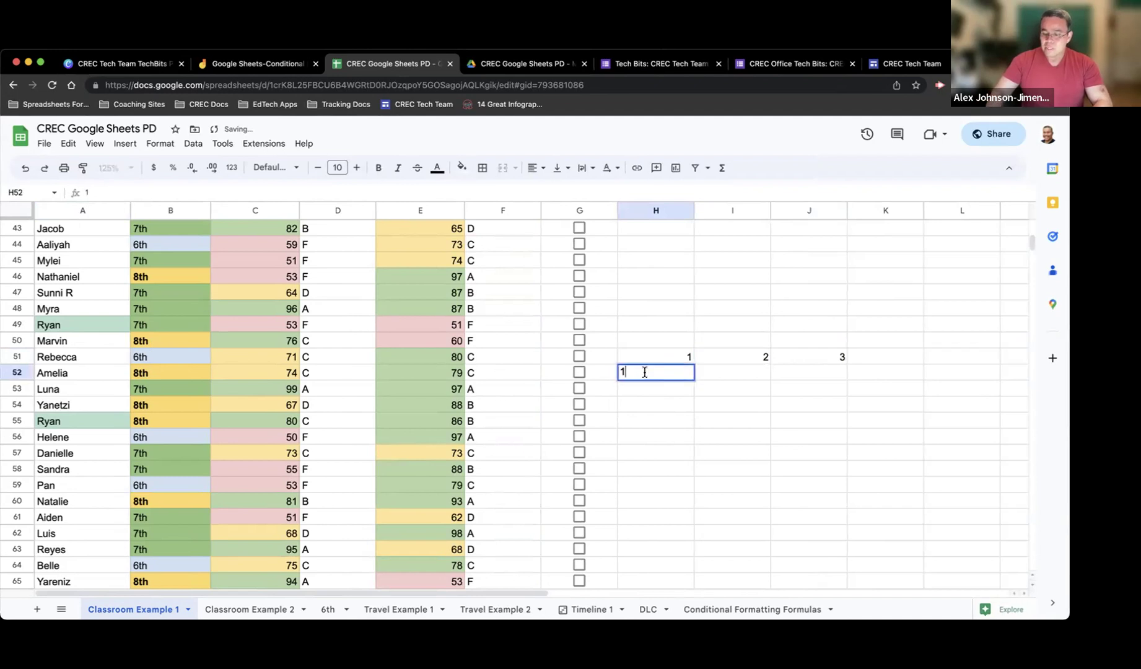
pyautogui.press('Tab')
pyautogui.write('4')
pyautogui.press('Tab')
pyautogui.write('5')
pyautogui.press('Tab')
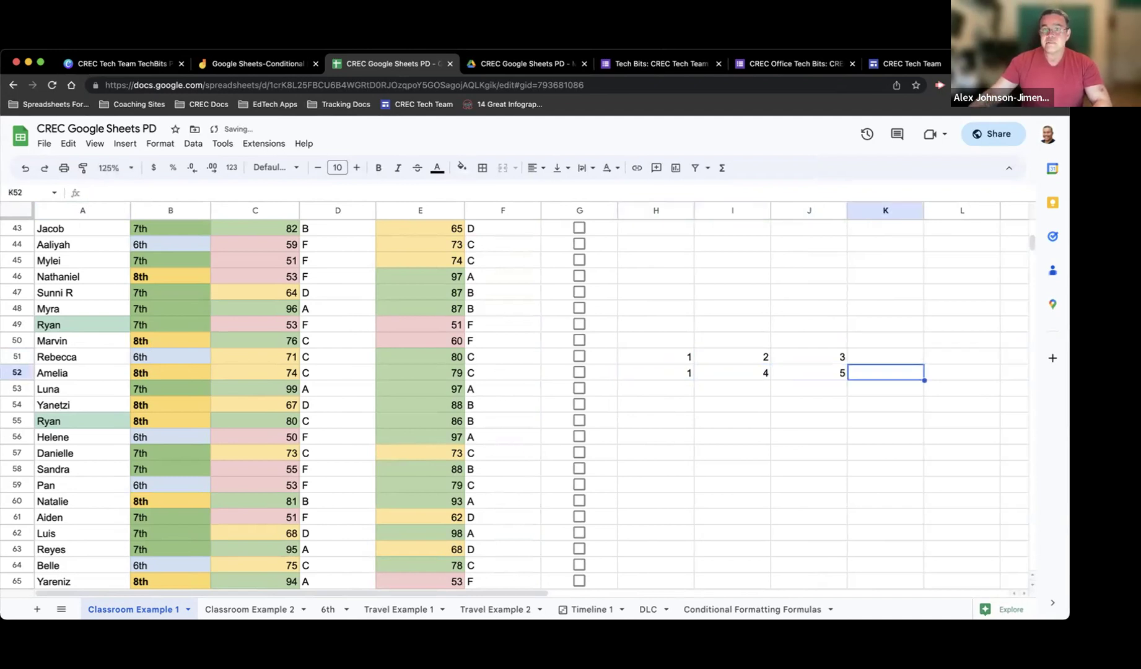
# Enter =sum(H51:J51) in K51 to total the first sample row, and decline the suggested autofill
pyautogui.click(891, 352)
pyautogui.write('=')
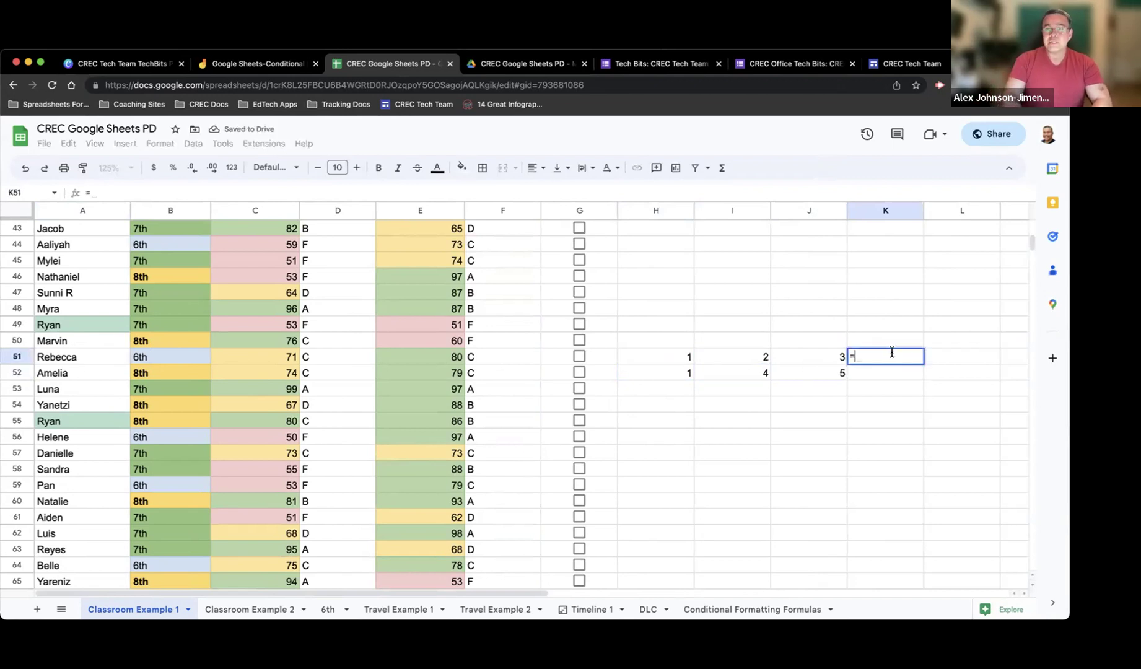
pyautogui.write('sum(')
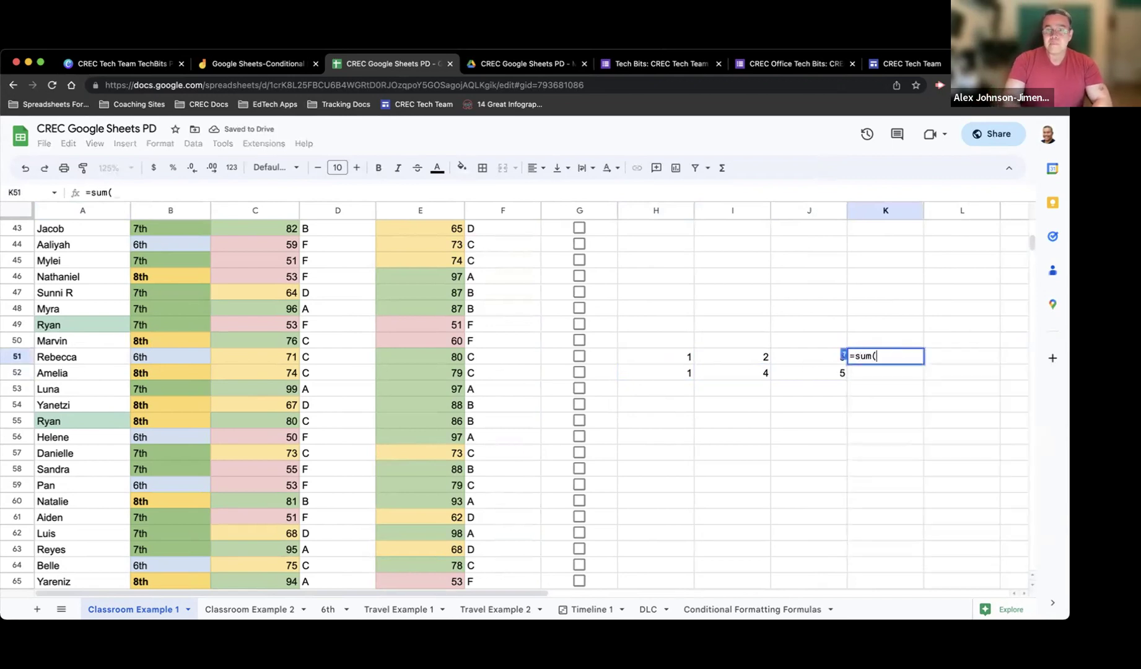
pyautogui.moveTo(676, 359); pyautogui.dragTo(807, 357)
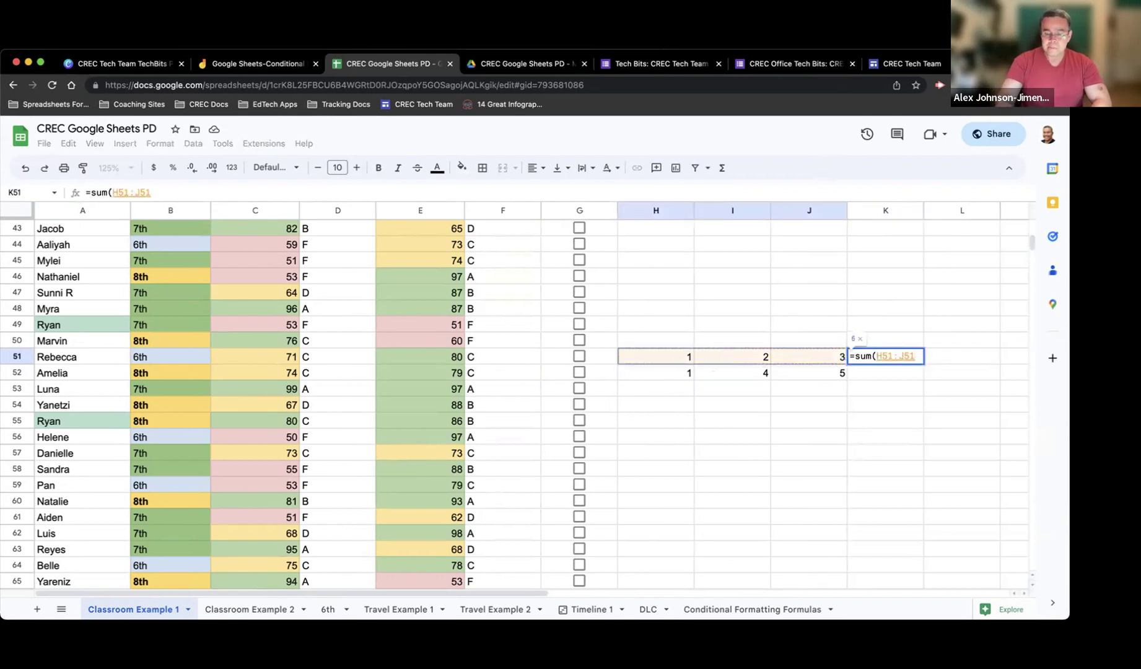
pyautogui.write(')')
pyautogui.press('Return')
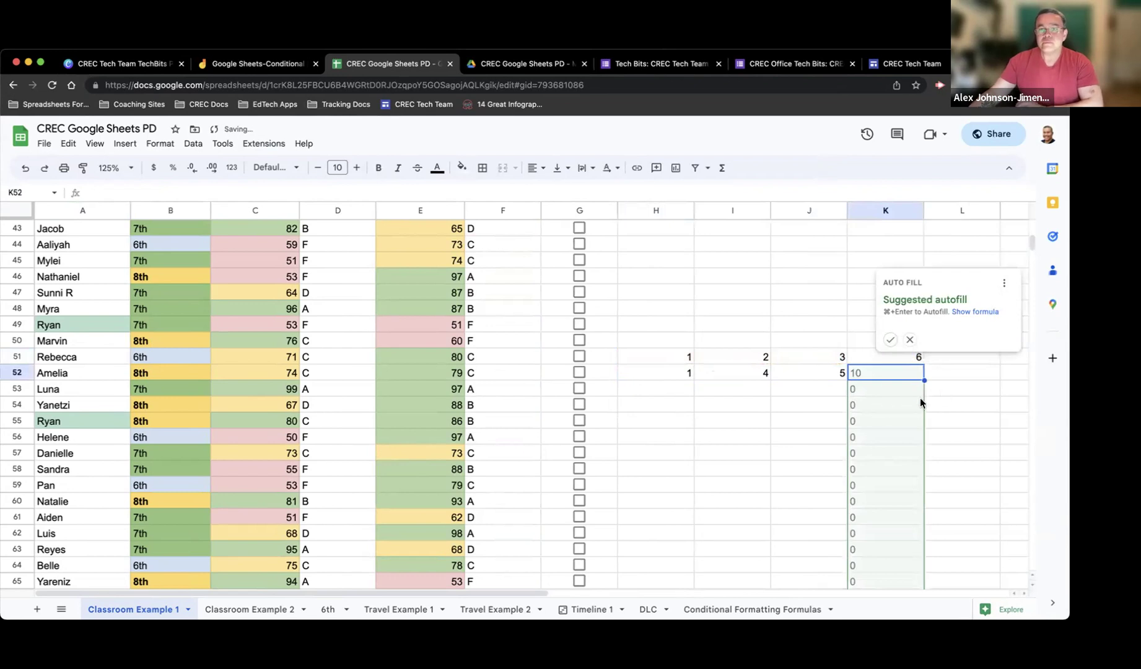
pyautogui.click(910, 339)
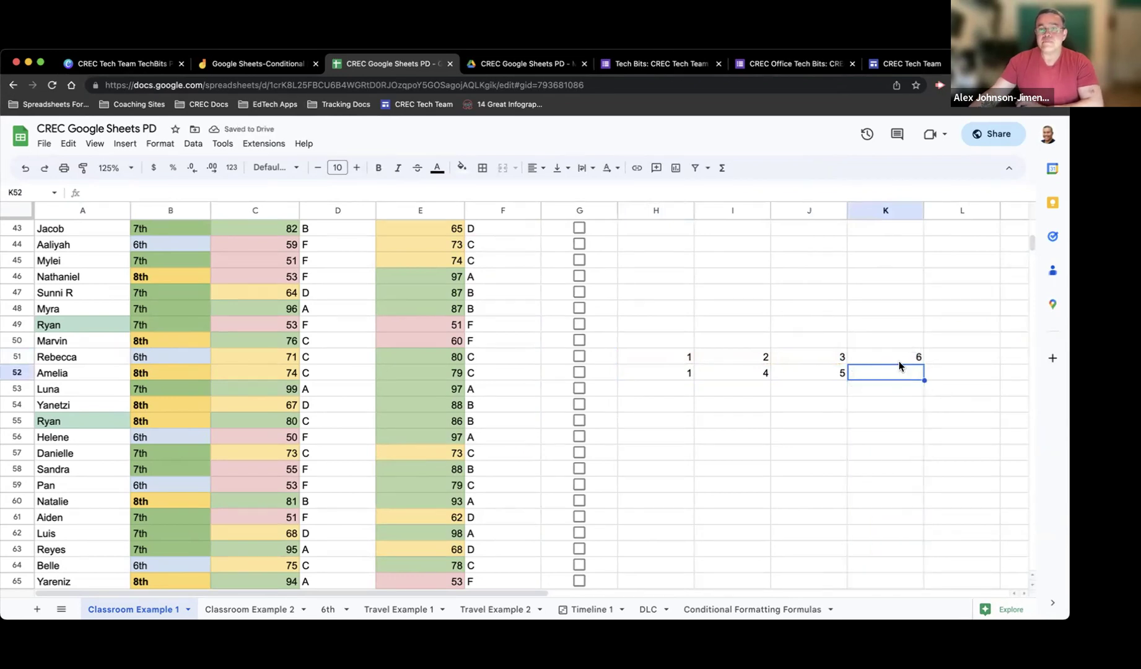
# Fill the relative sum formula from K51 down to K52 and check the row references in the copied formula
pyautogui.click(898, 360)
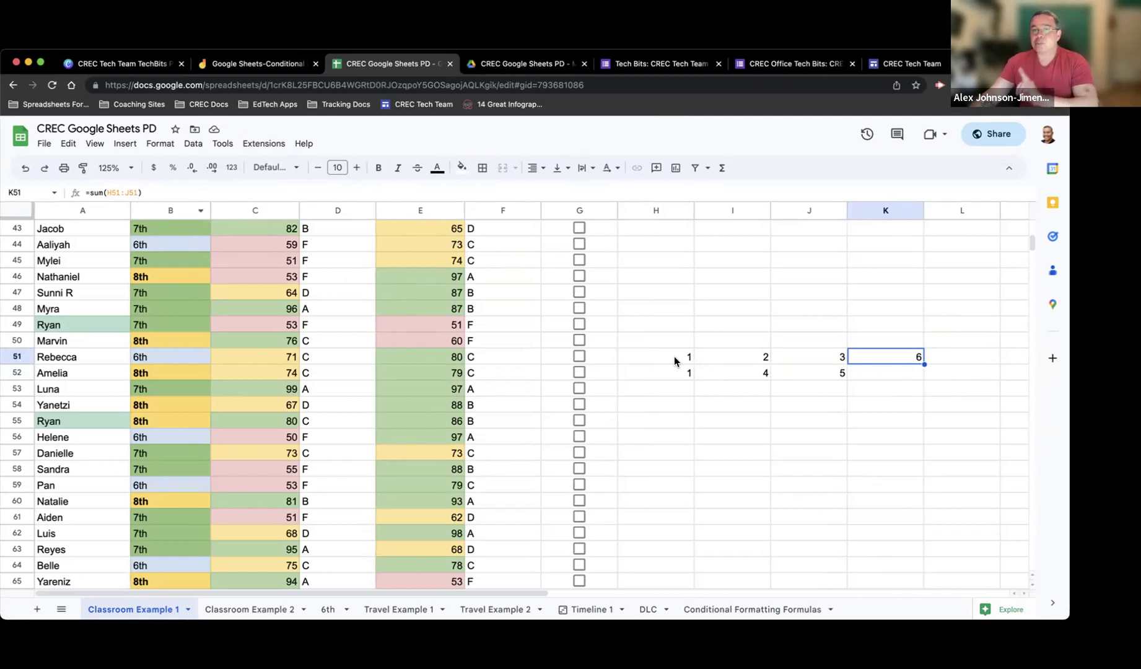
pyautogui.moveTo(662, 354); pyautogui.dragTo(846, 358)
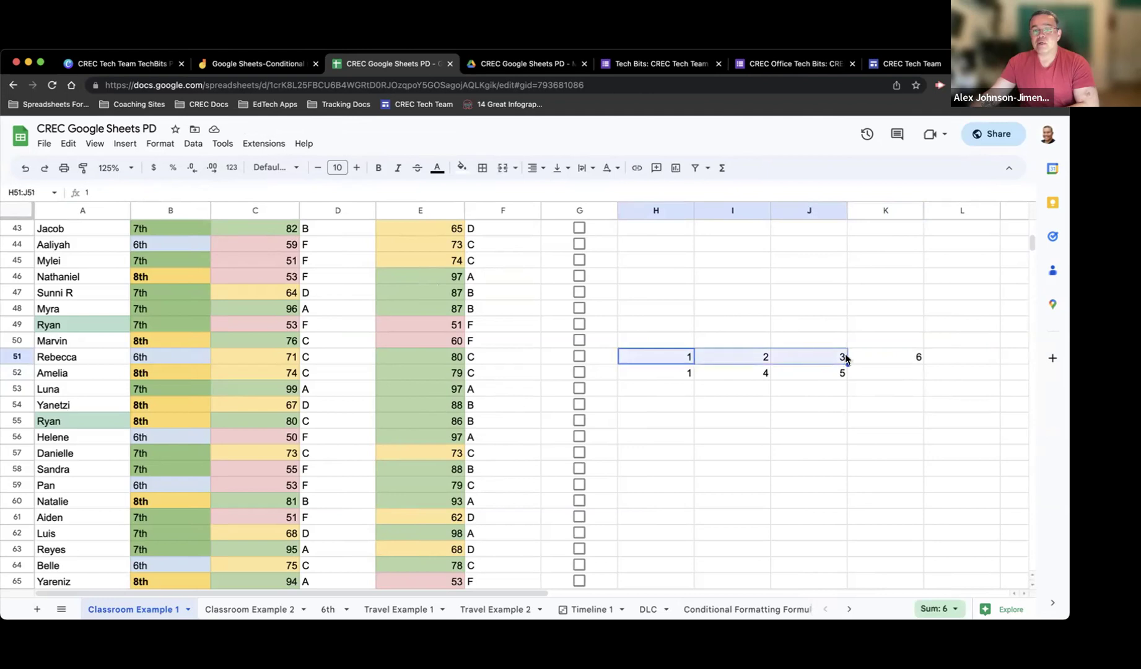
pyautogui.click(888, 355)
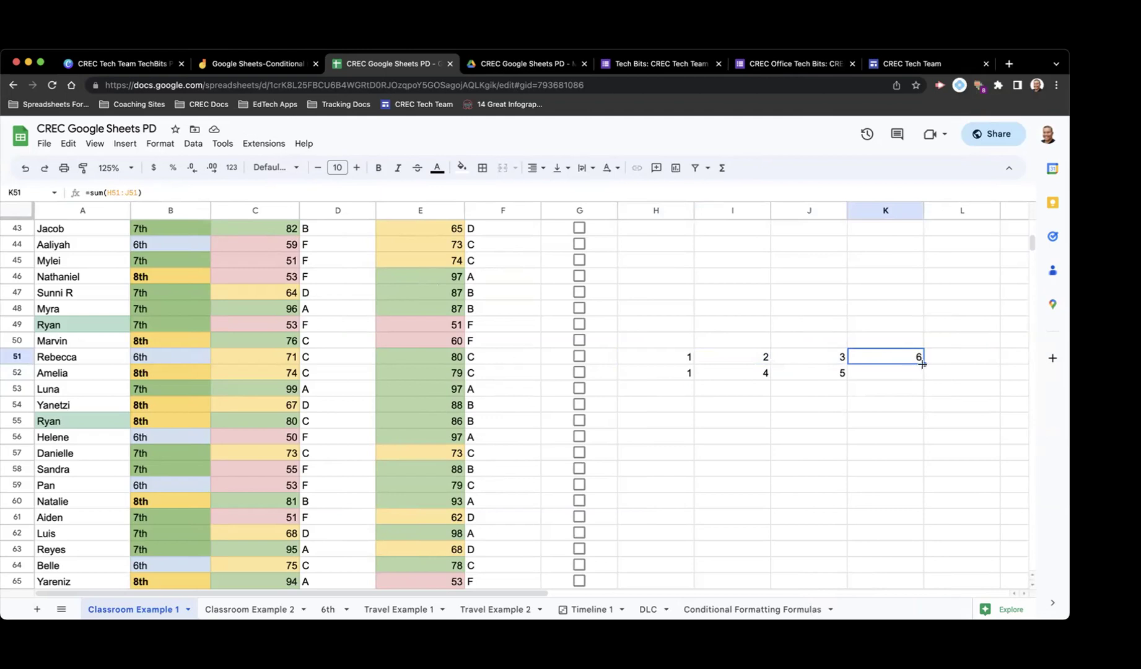
pyautogui.moveTo(922, 364); pyautogui.dragTo(919, 372)
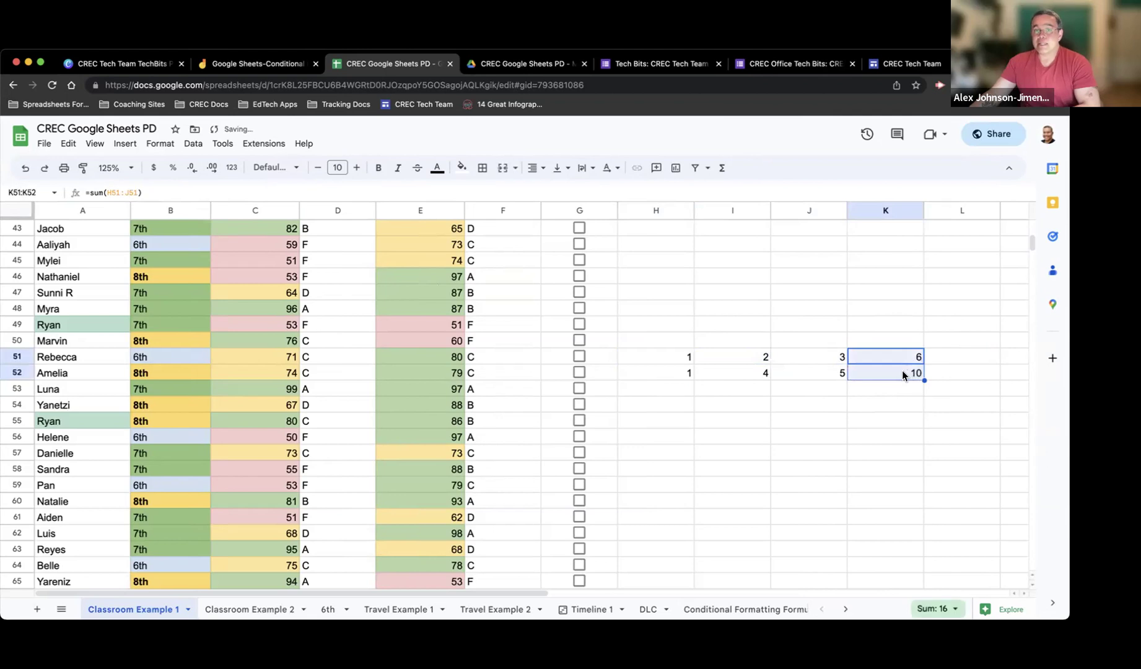
pyautogui.click(901, 374)
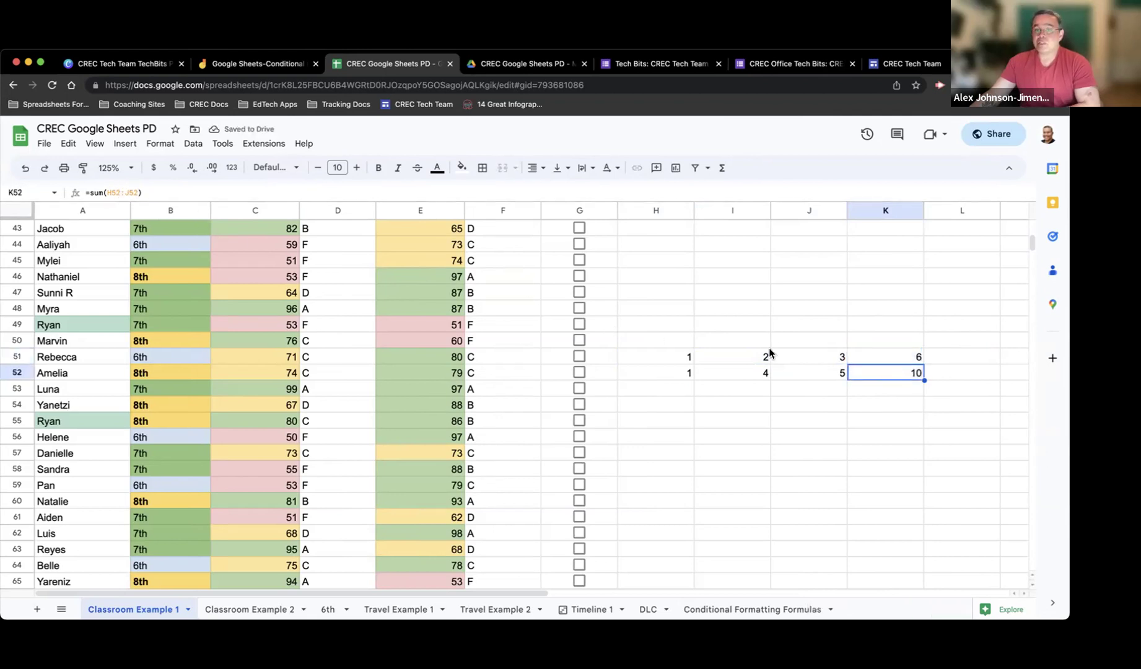
# Make the range in K51's sum formula absolute, as =sum($H$51:$J$51)
pyautogui.click(891, 359)
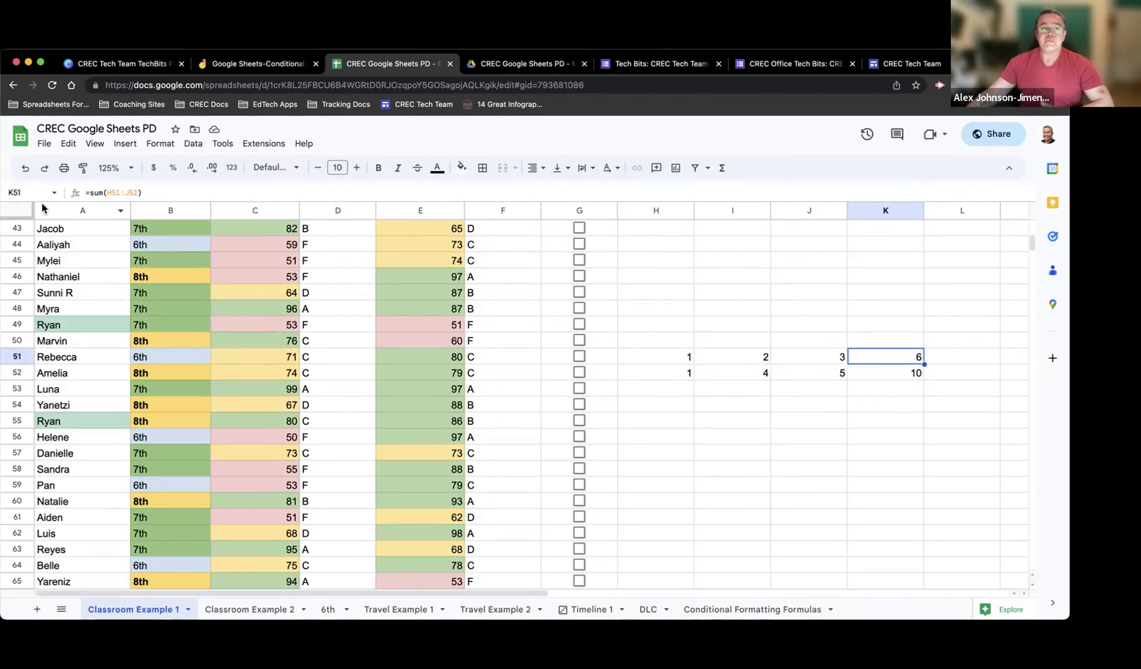
pyautogui.click(118, 193)
pyautogui.doubleClick(117, 193)
pyautogui.press('F4')
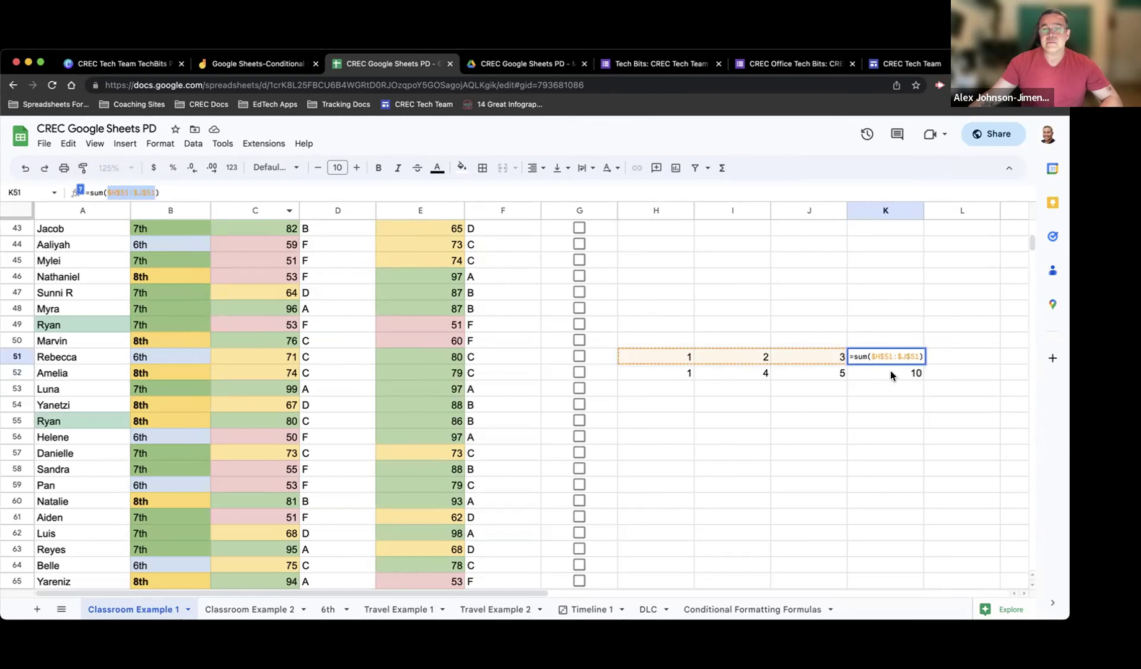
pyautogui.press('Return')
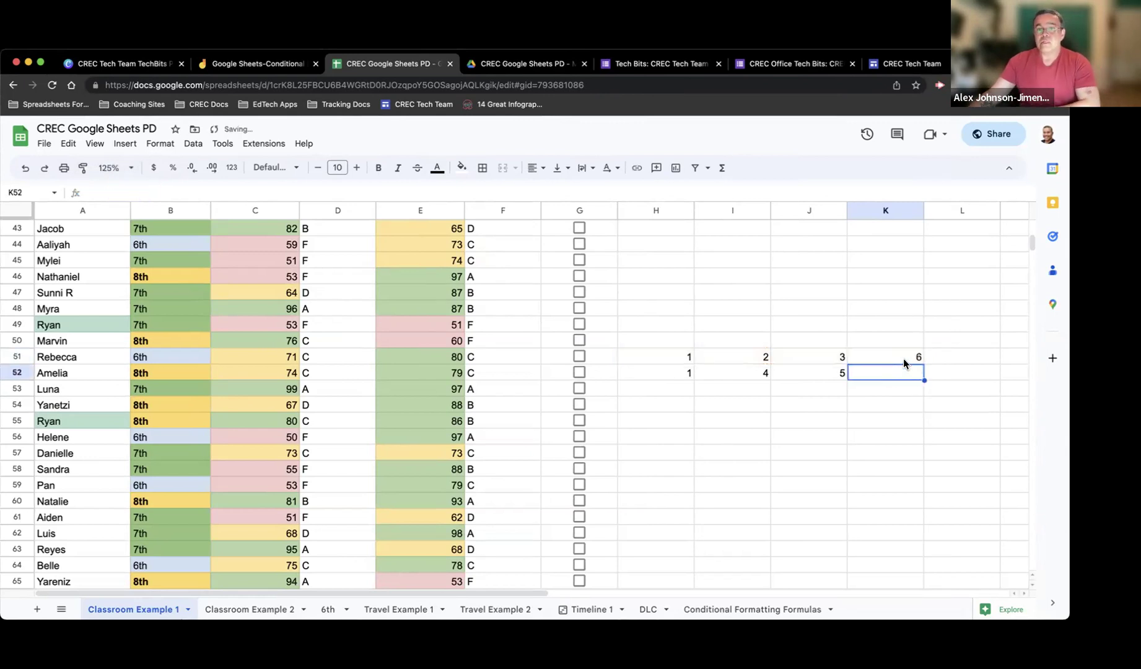
# Fill the absolute sum formula from K51 down to K52 for comparison, and clear both cells
pyautogui.click(904, 358)
pyautogui.moveTo(924, 364); pyautogui.dragTo(917, 381)
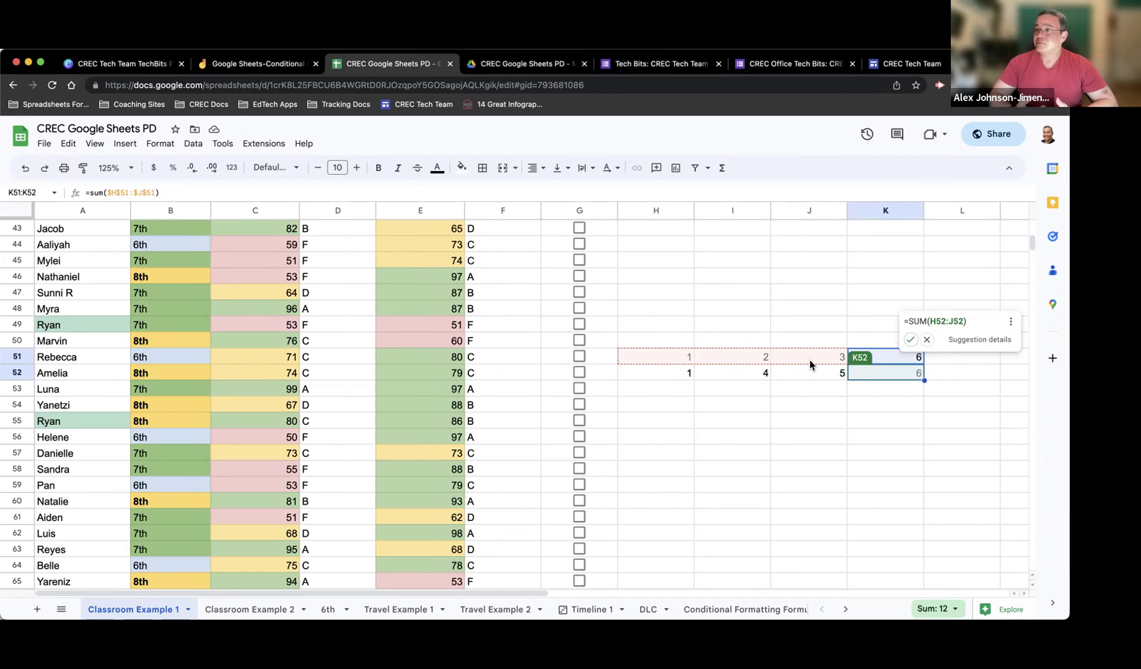
pyautogui.press('Delete')
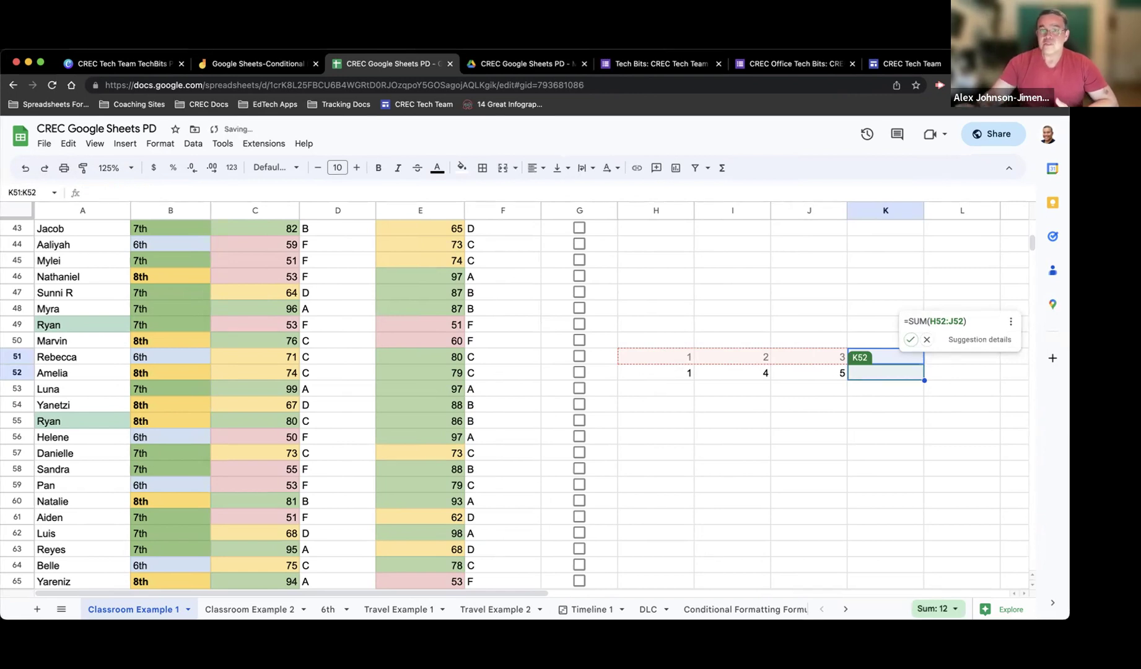
pyautogui.click(866, 395)
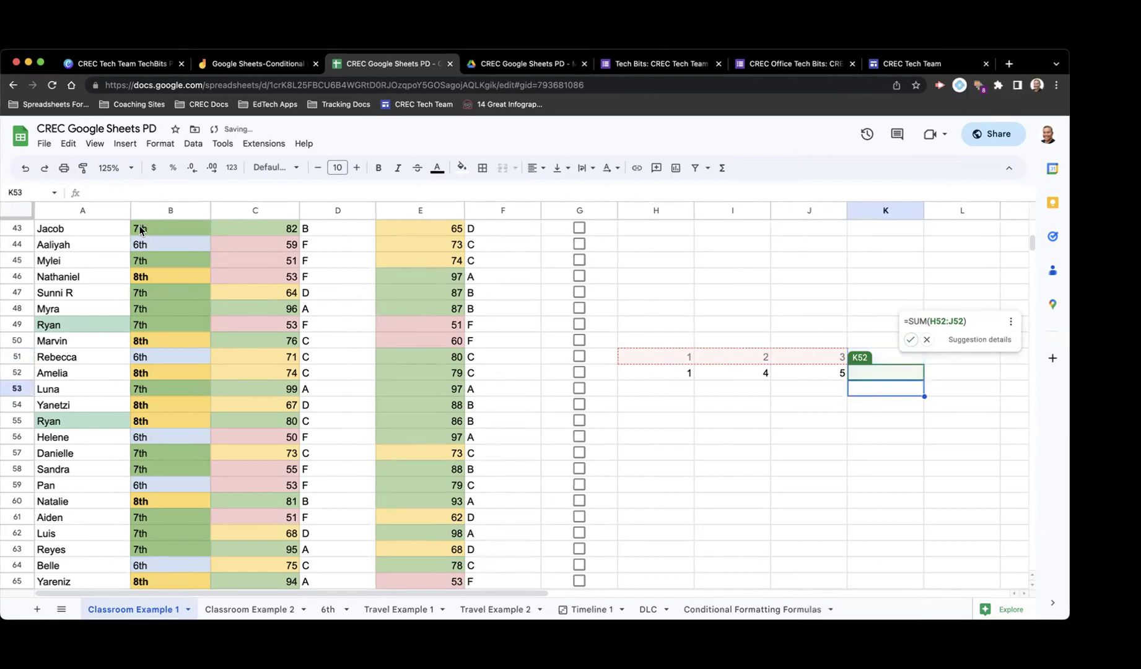
# Review the student names in A2:A92 that the duplicate rule compares, and return to cell A2
pyautogui.scroll(10, 85, 239)
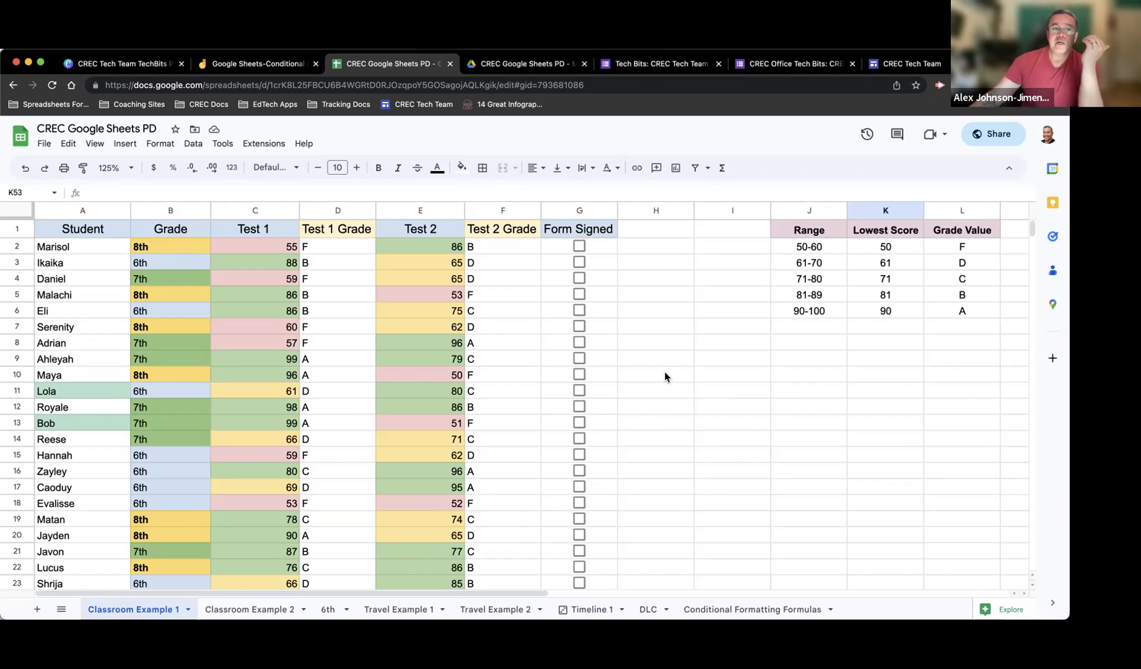
pyautogui.click(72, 280)
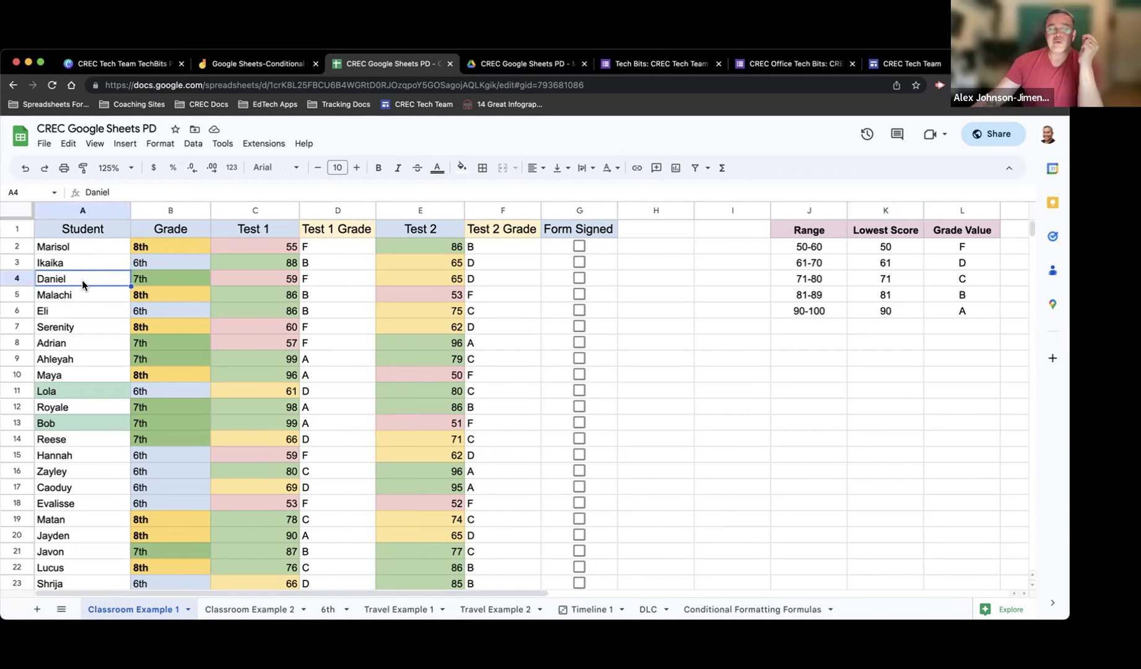
pyautogui.moveTo(81, 247); pyautogui.dragTo(81, 297)
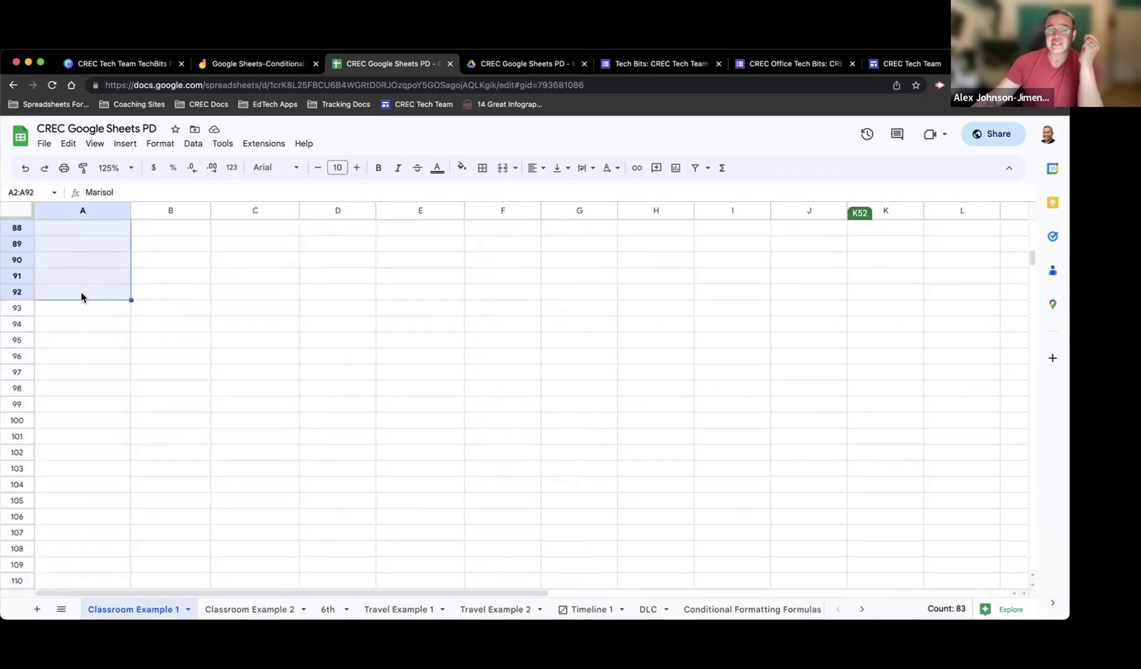
pyautogui.scroll(20, 89, 300)
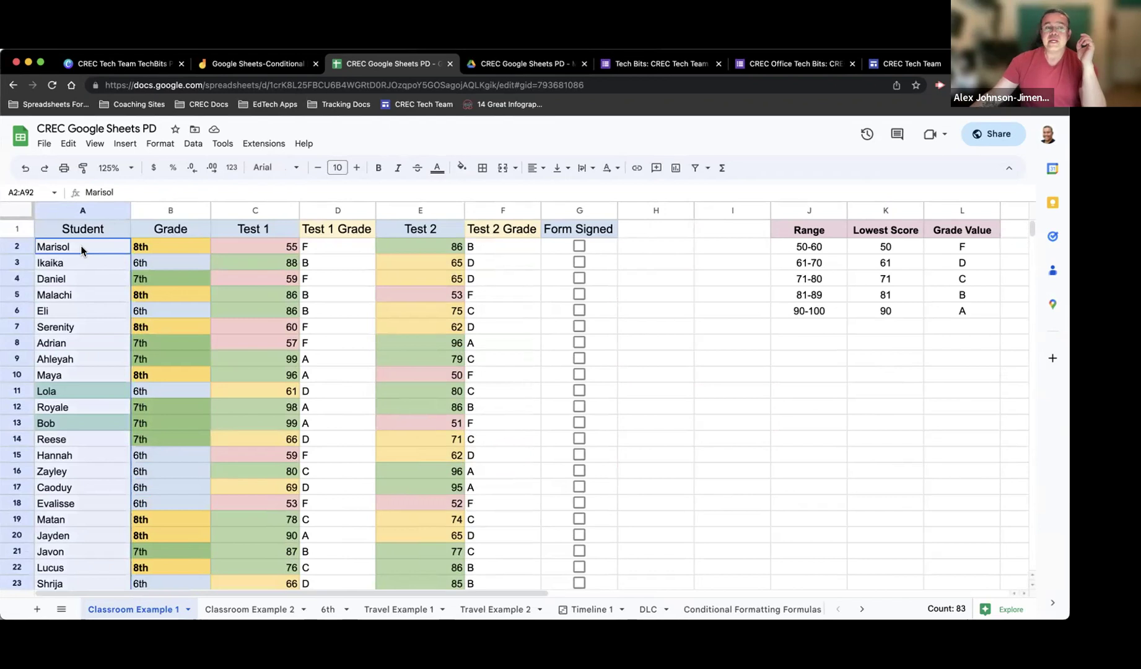
pyautogui.click(81, 249)
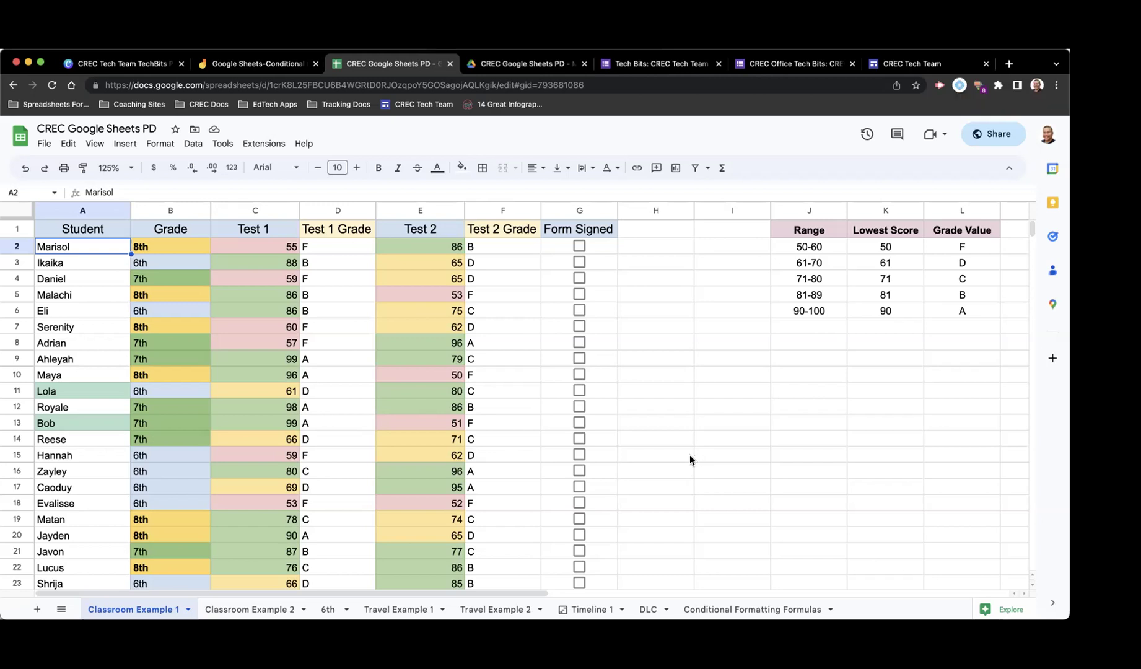
pyautogui.scroll(-5, 689, 456)
pyautogui.scroll(5, 689, 456)
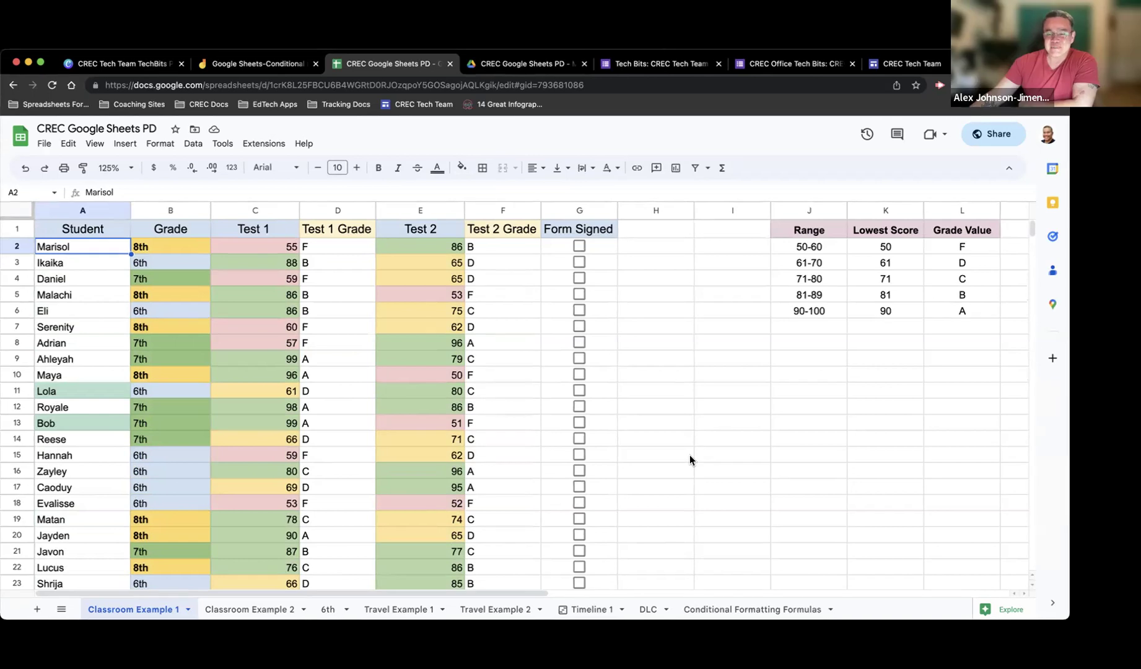